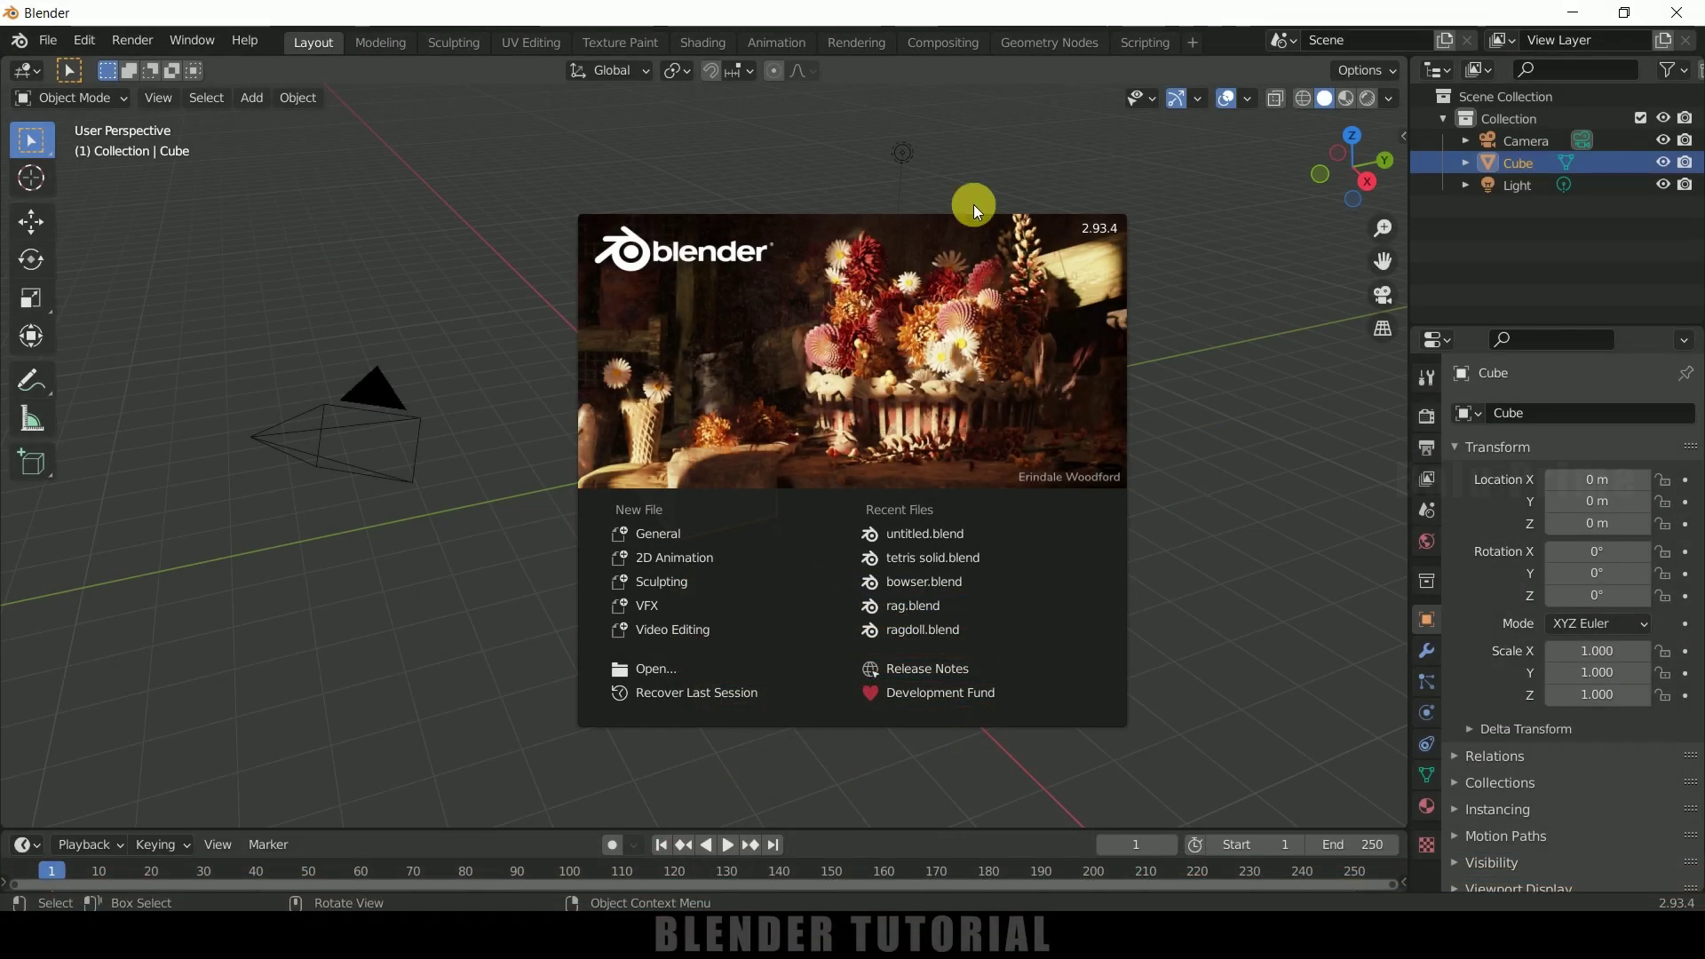
# Step: Dismiss the splash screen and delete all default objects from the scene
pyautogui.click(1184, 466)
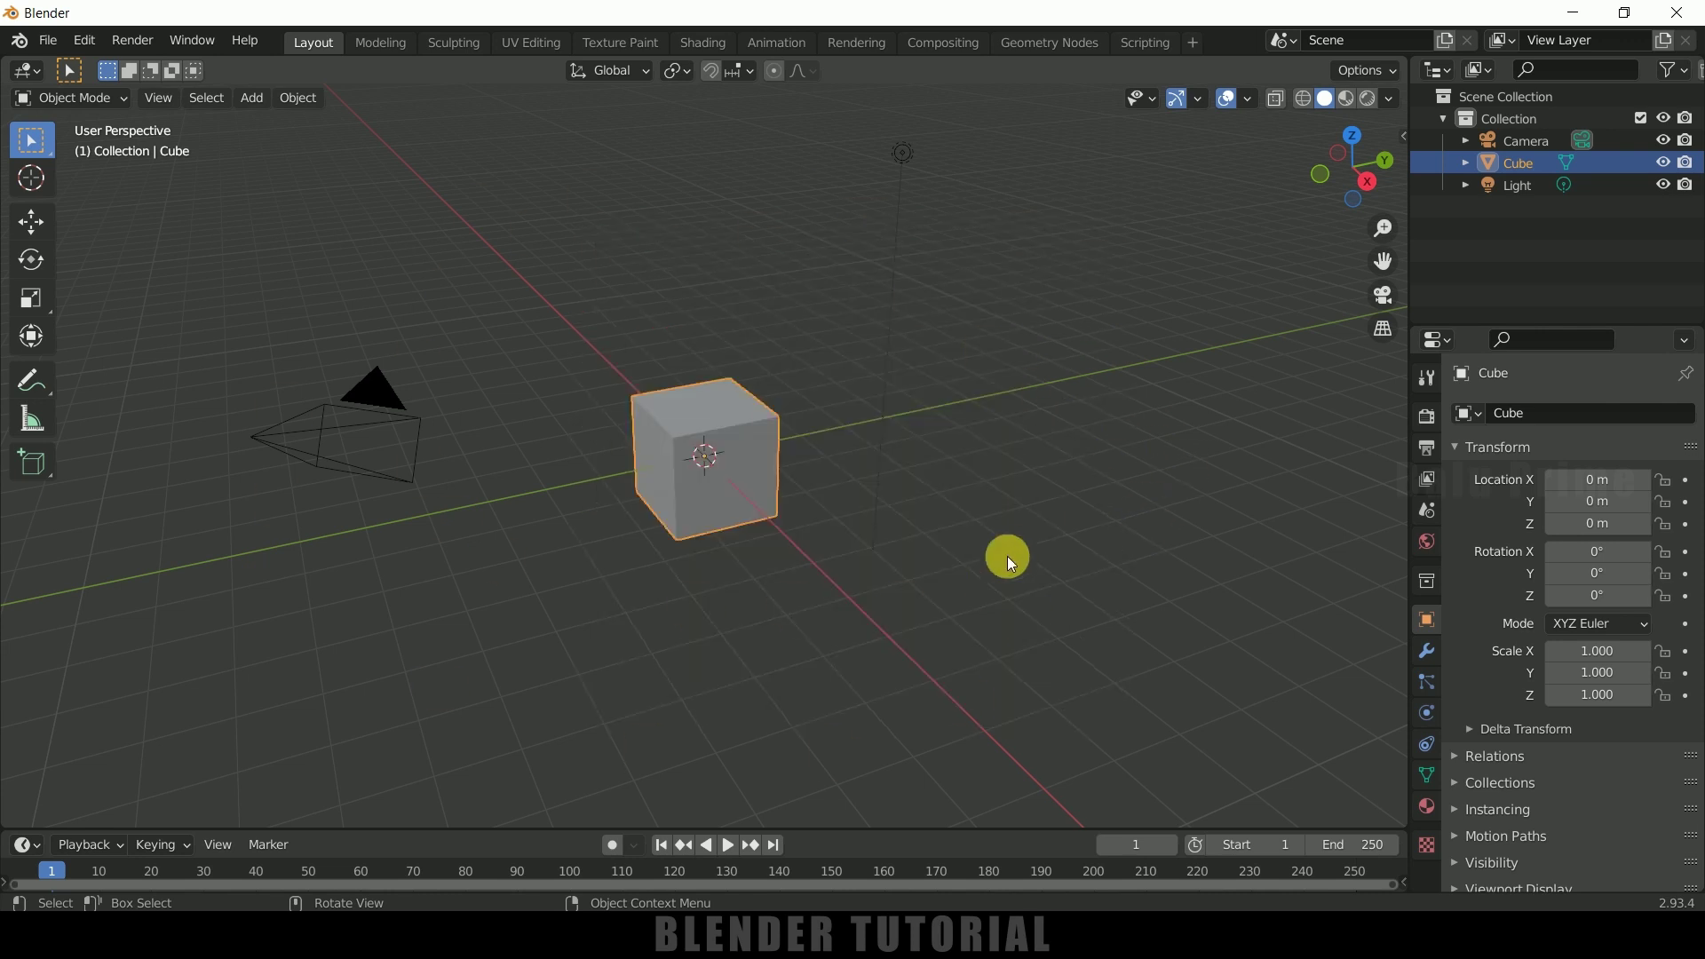
pyautogui.press('a')
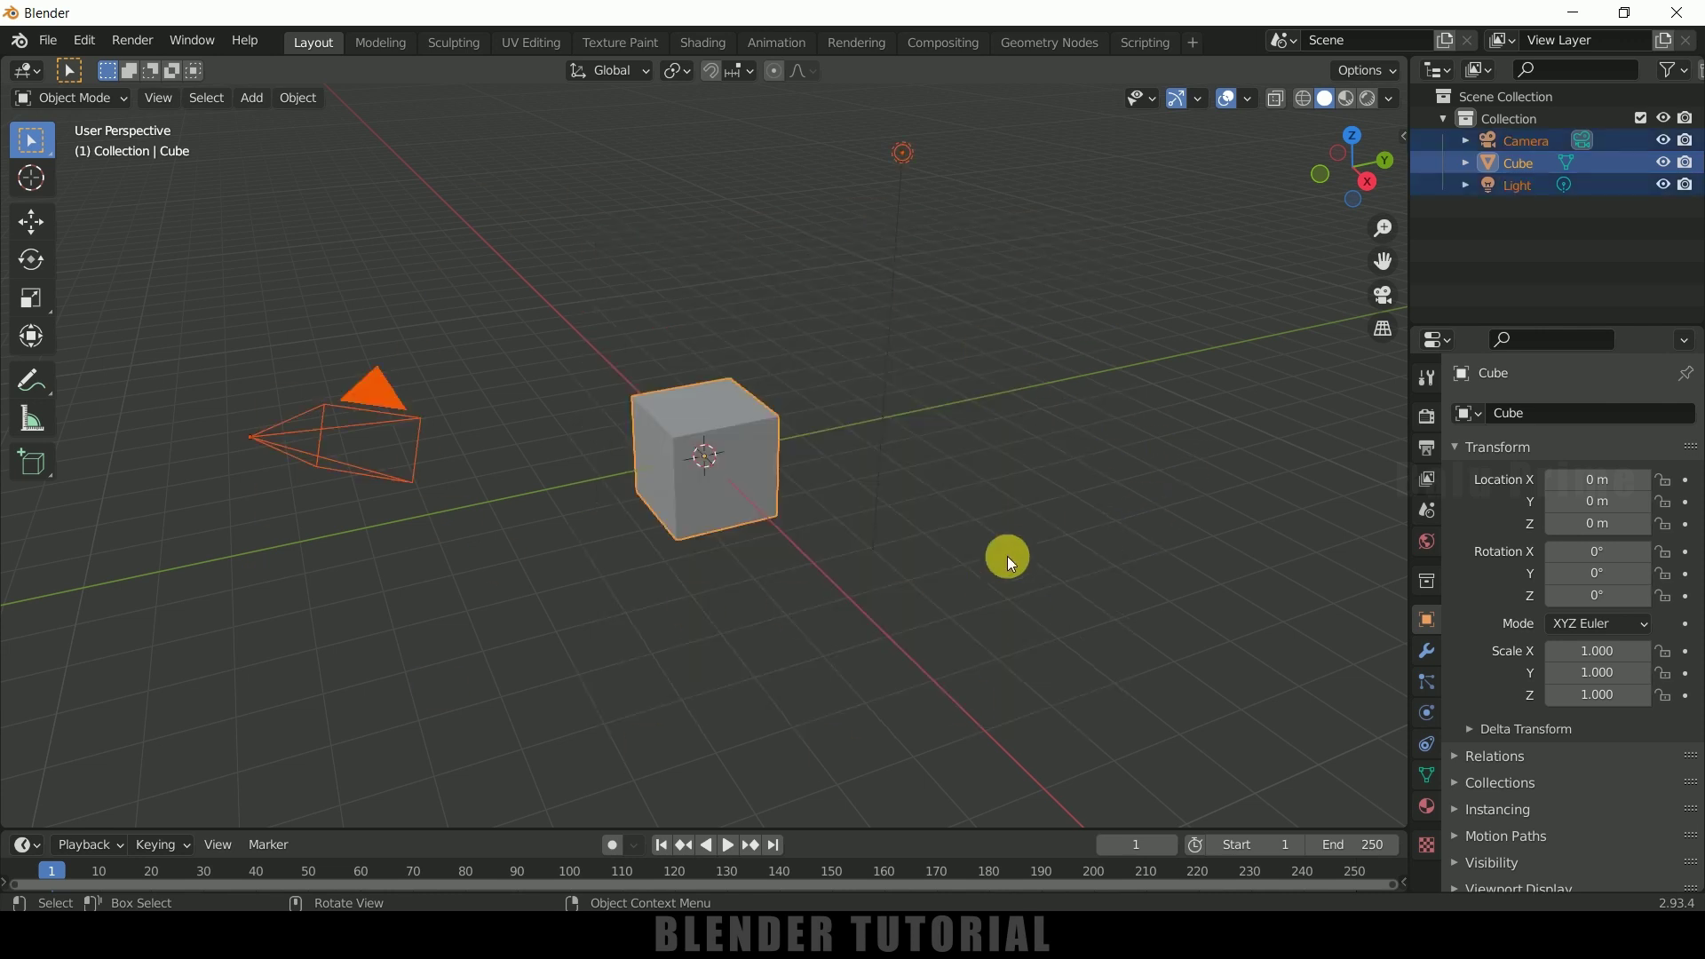
pyautogui.press('Delete')
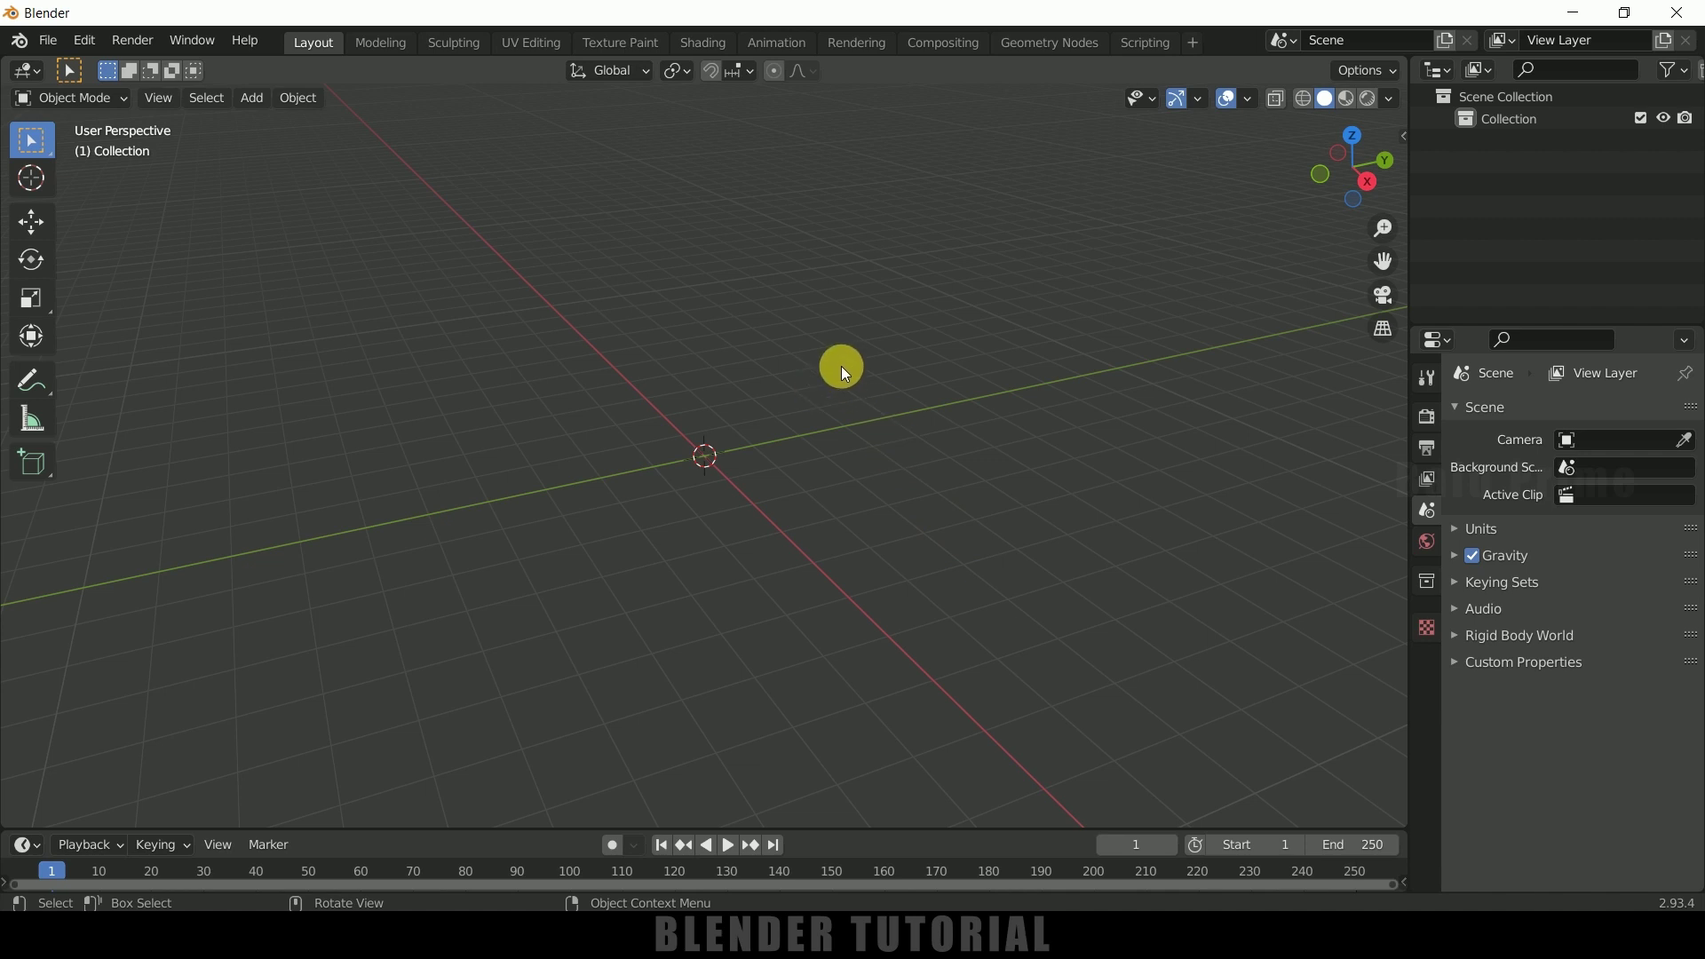
# Step: Import the Wavefront model 12140_Skull_v3_L2.obj from the recent skull folder
pyautogui.click(48, 41)
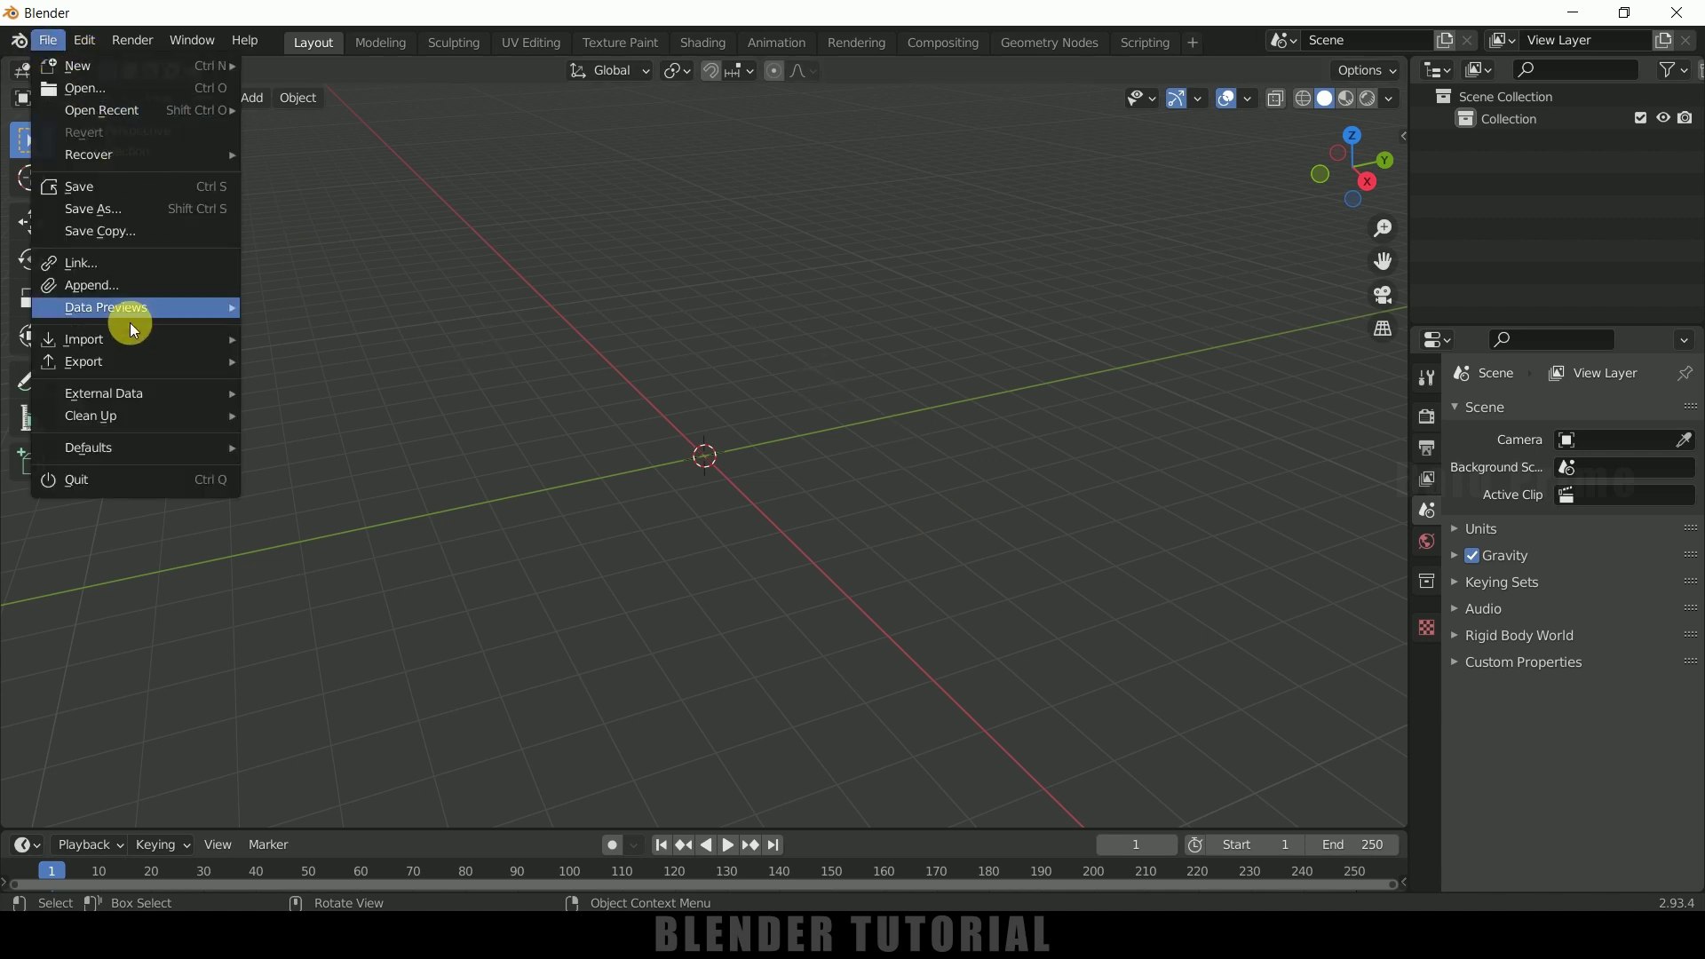
pyautogui.moveTo(109, 336)
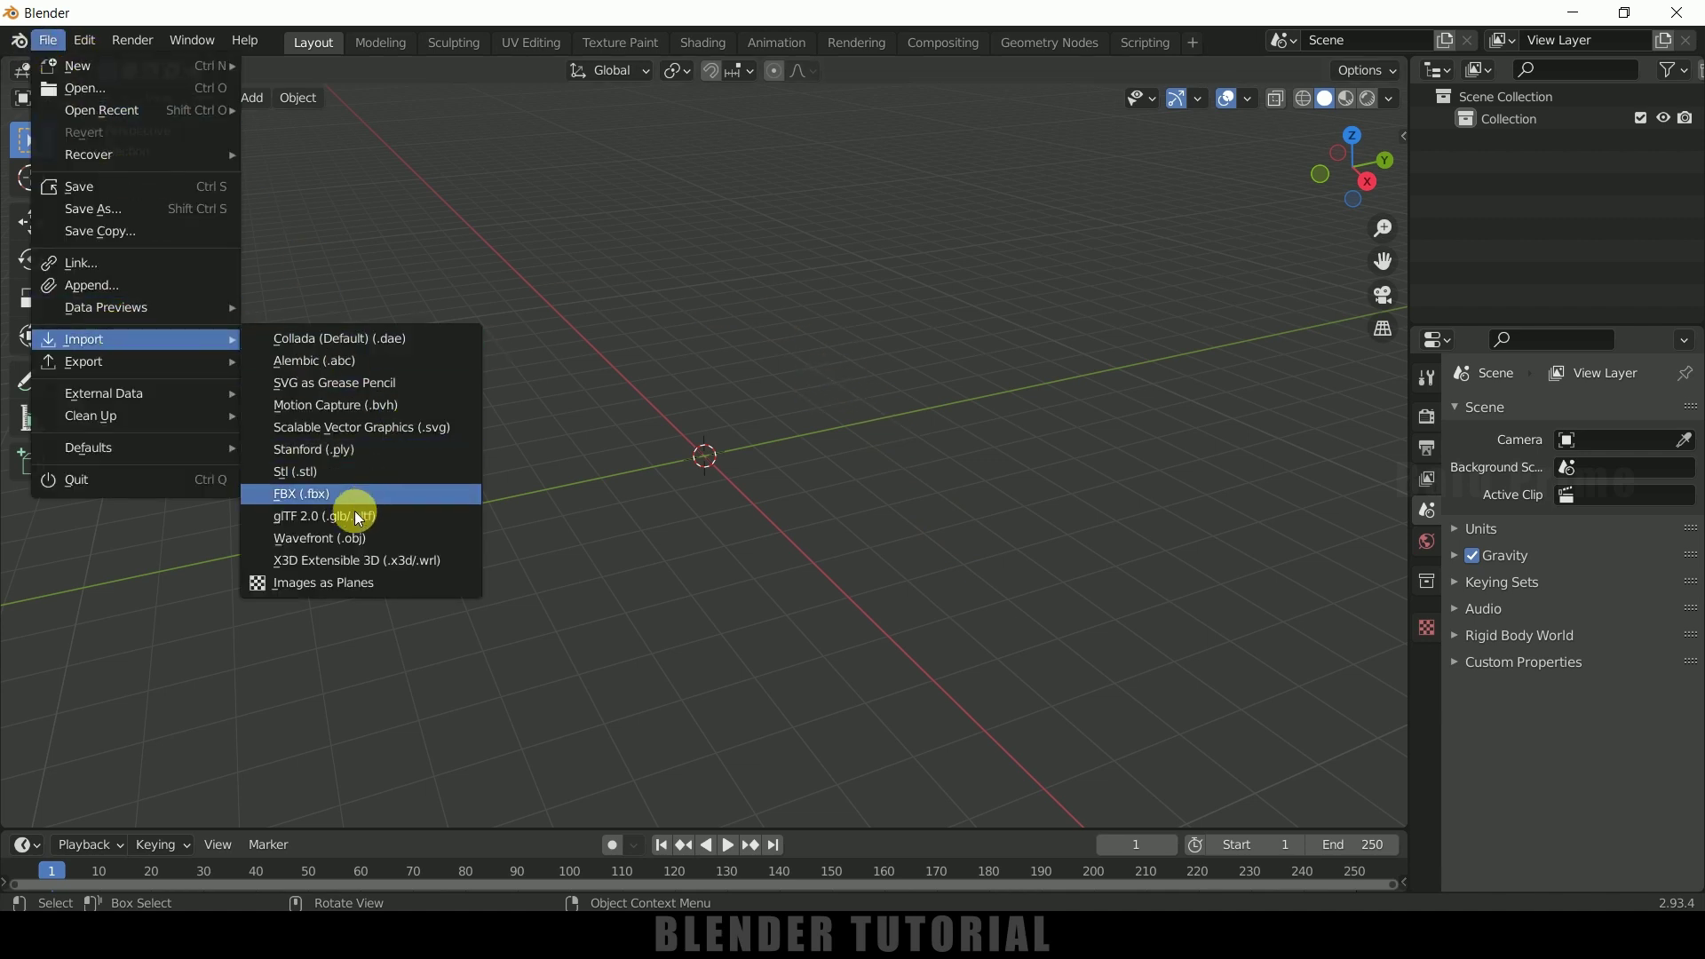
pyautogui.click(329, 539)
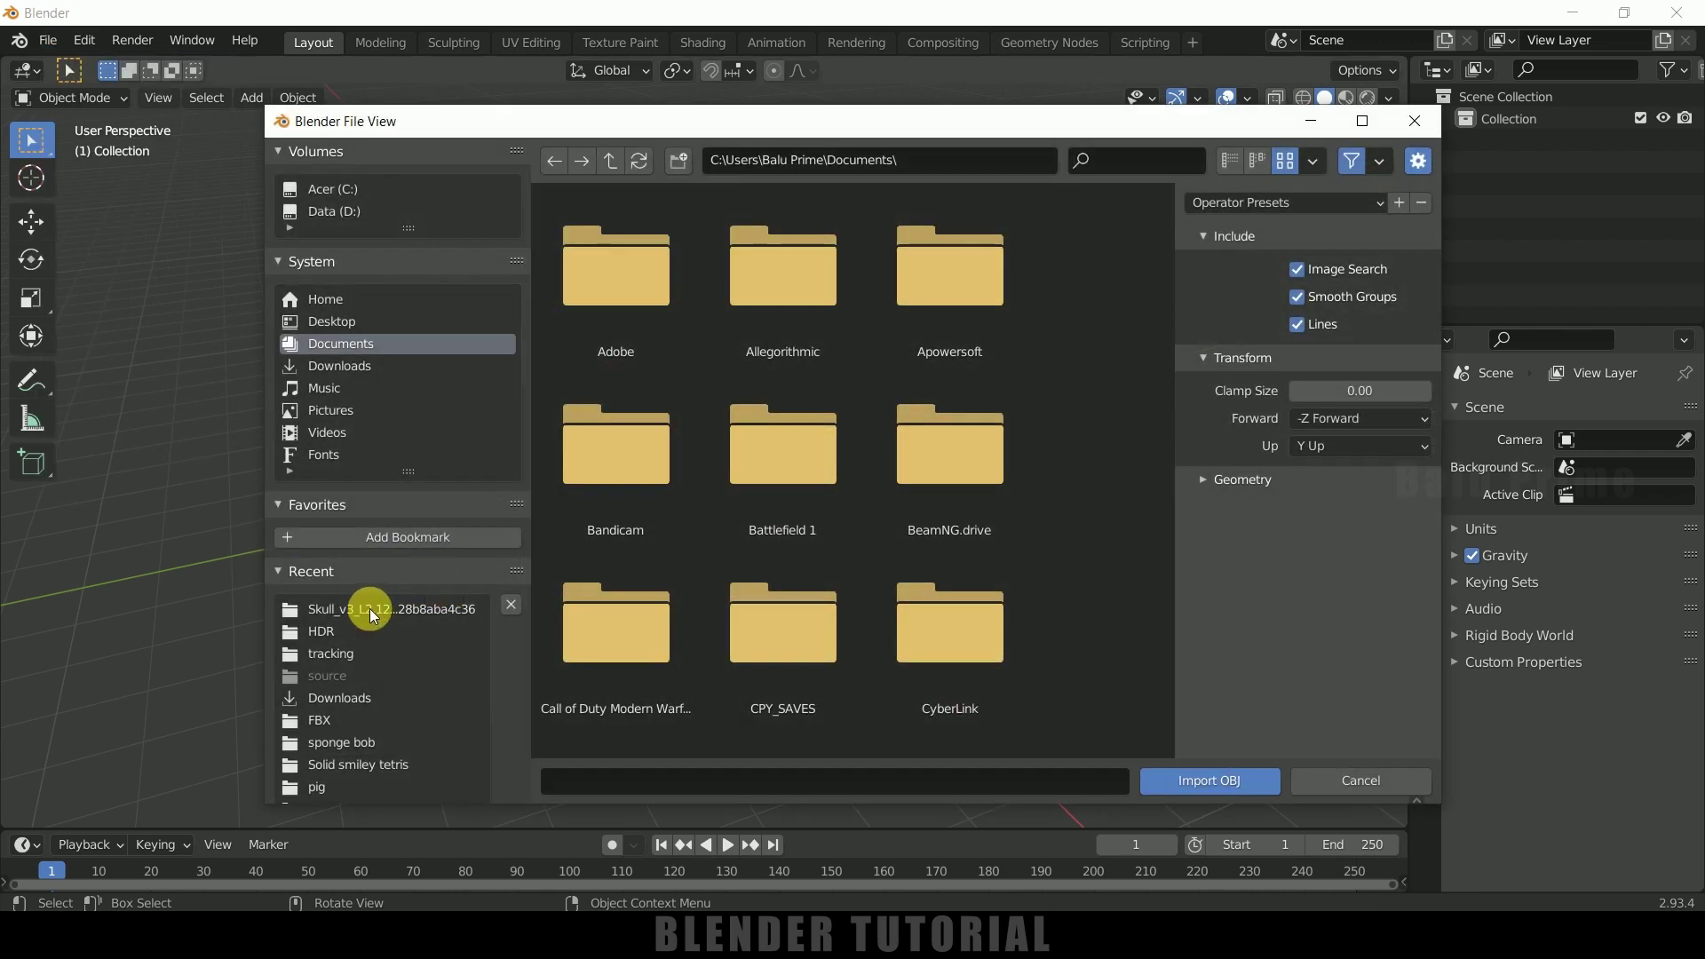
pyautogui.click(369, 609)
pyautogui.click(791, 338)
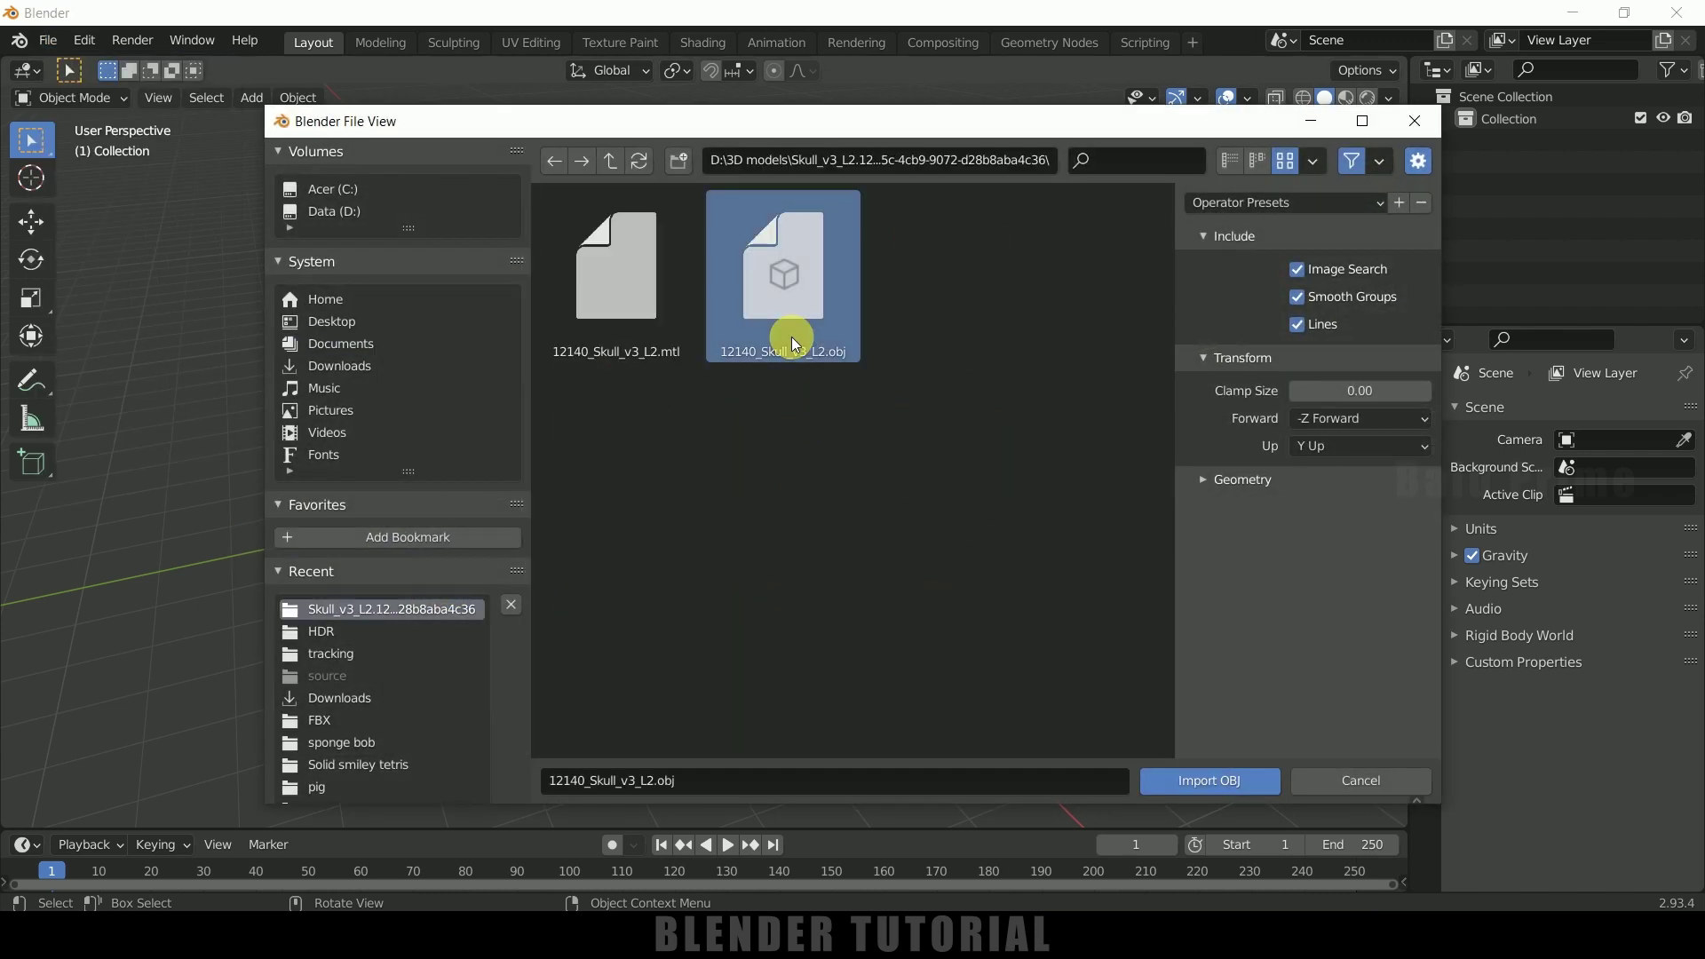
pyautogui.click(1210, 778)
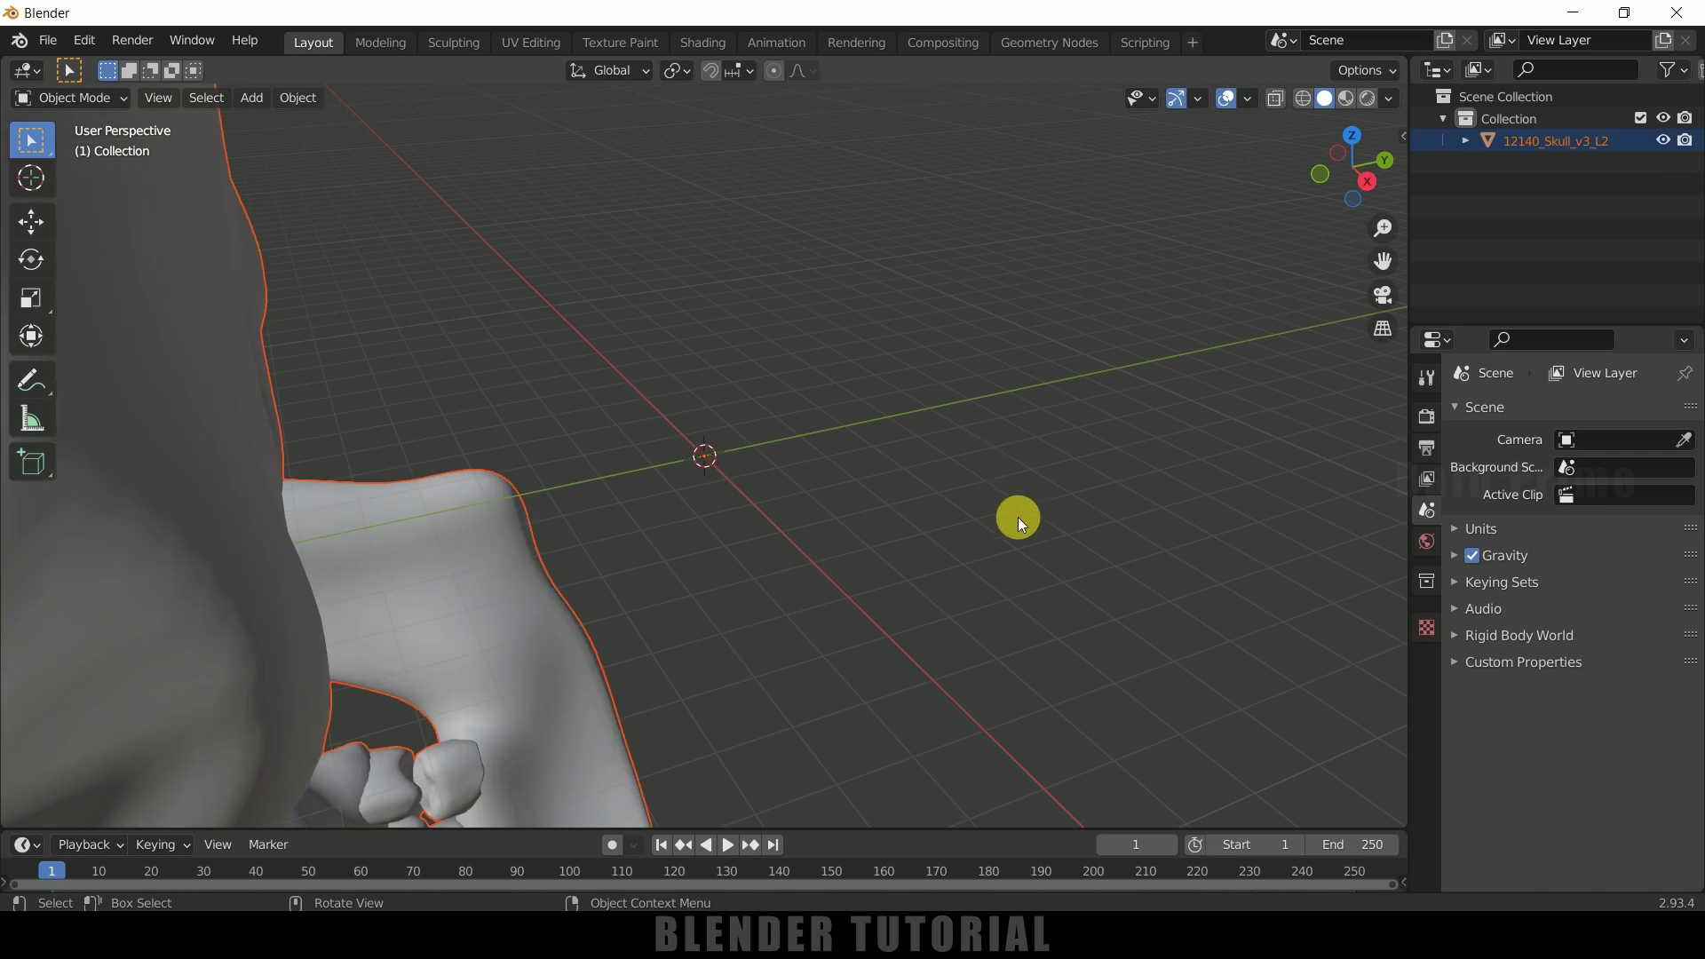
# Step: Scale the skull down uniformly to about 0.272 in the right orthographic view
pyautogui.scroll(-3, 1021, 528)
pyautogui.moveTo(1031, 541); pyautogui.dragTo(976, 490, button='middle')
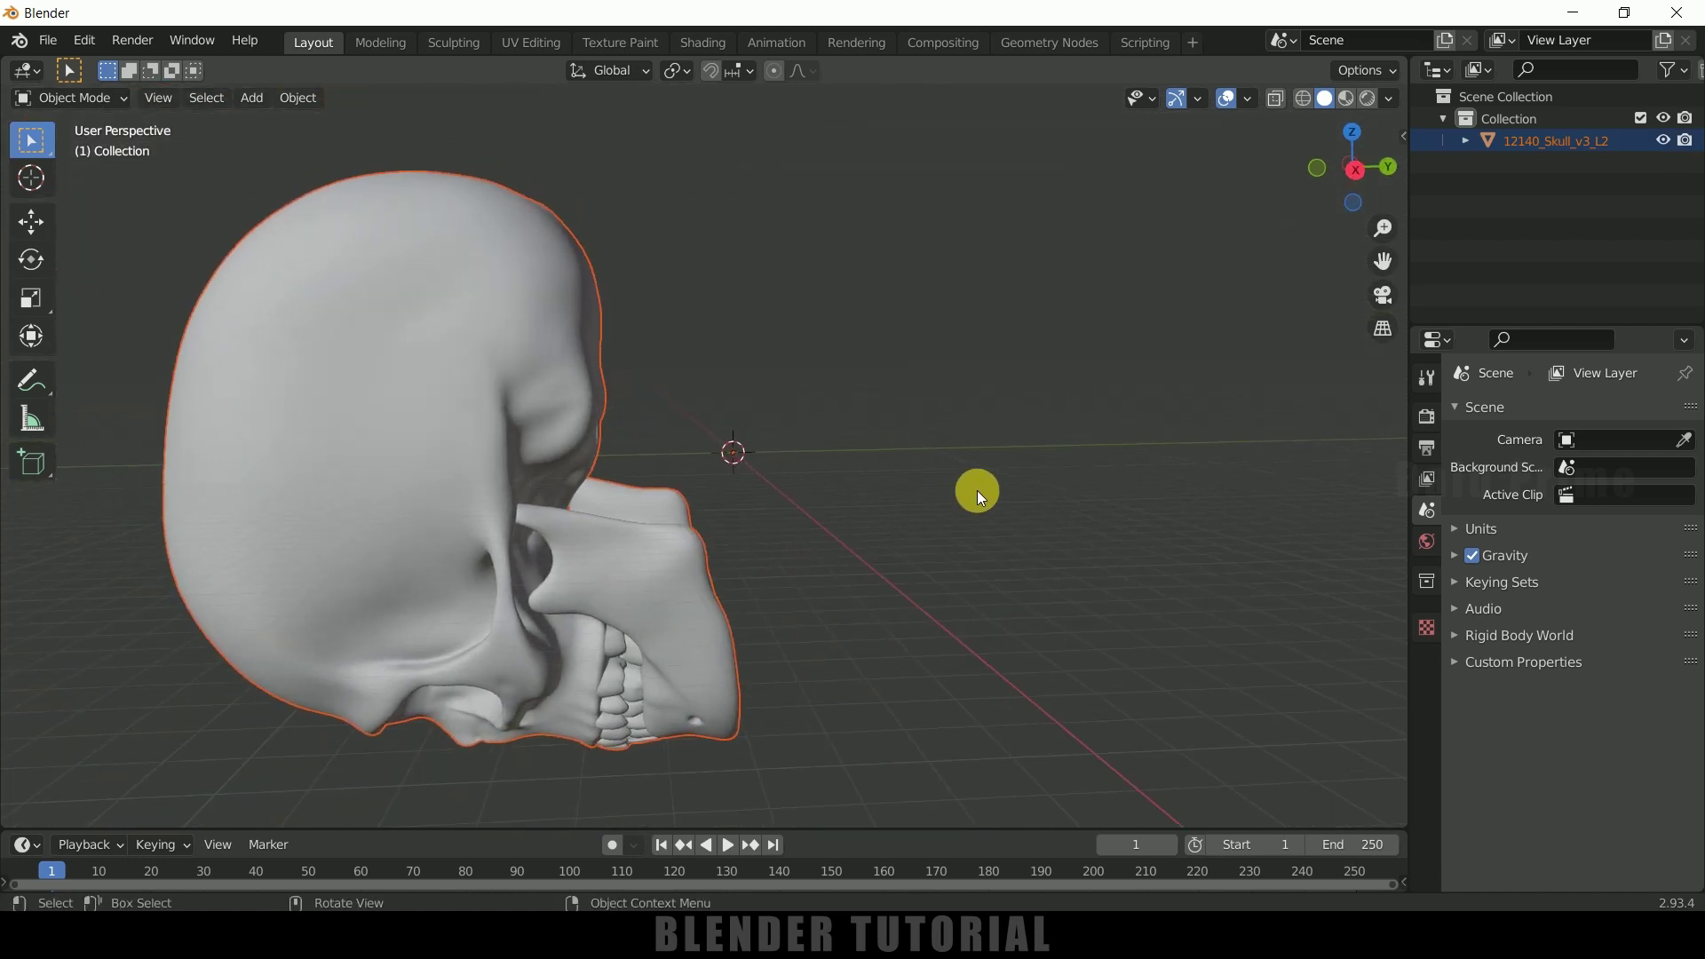
pyautogui.press('KP_3')
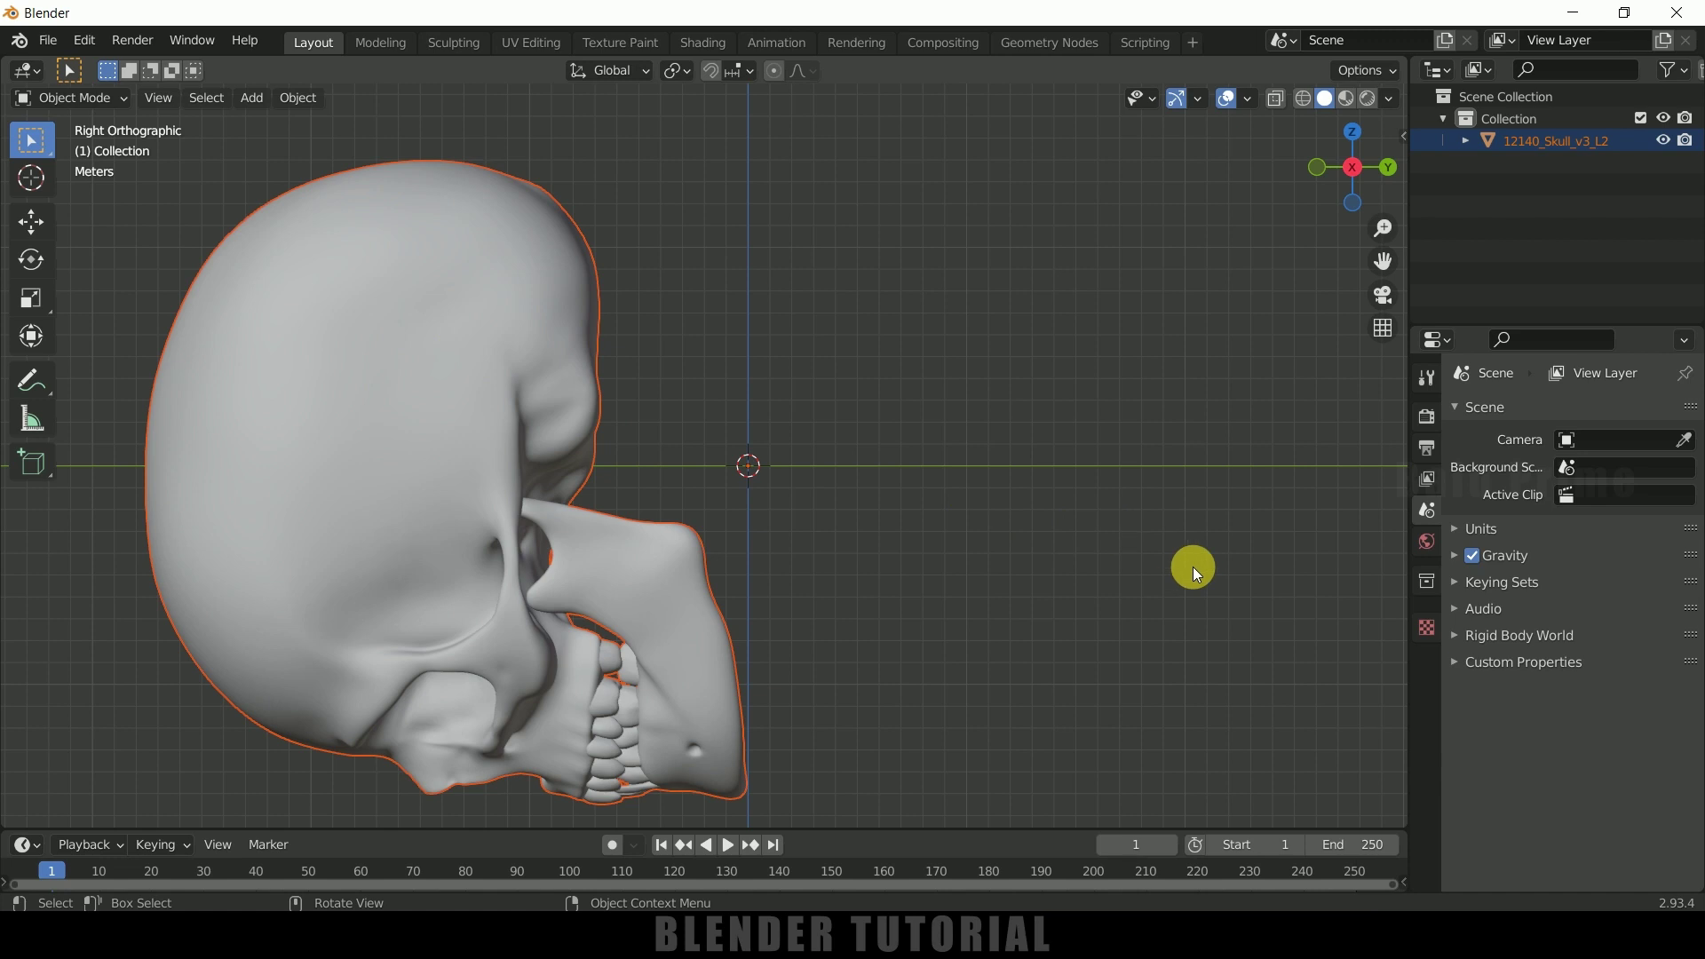
pyautogui.press('s')
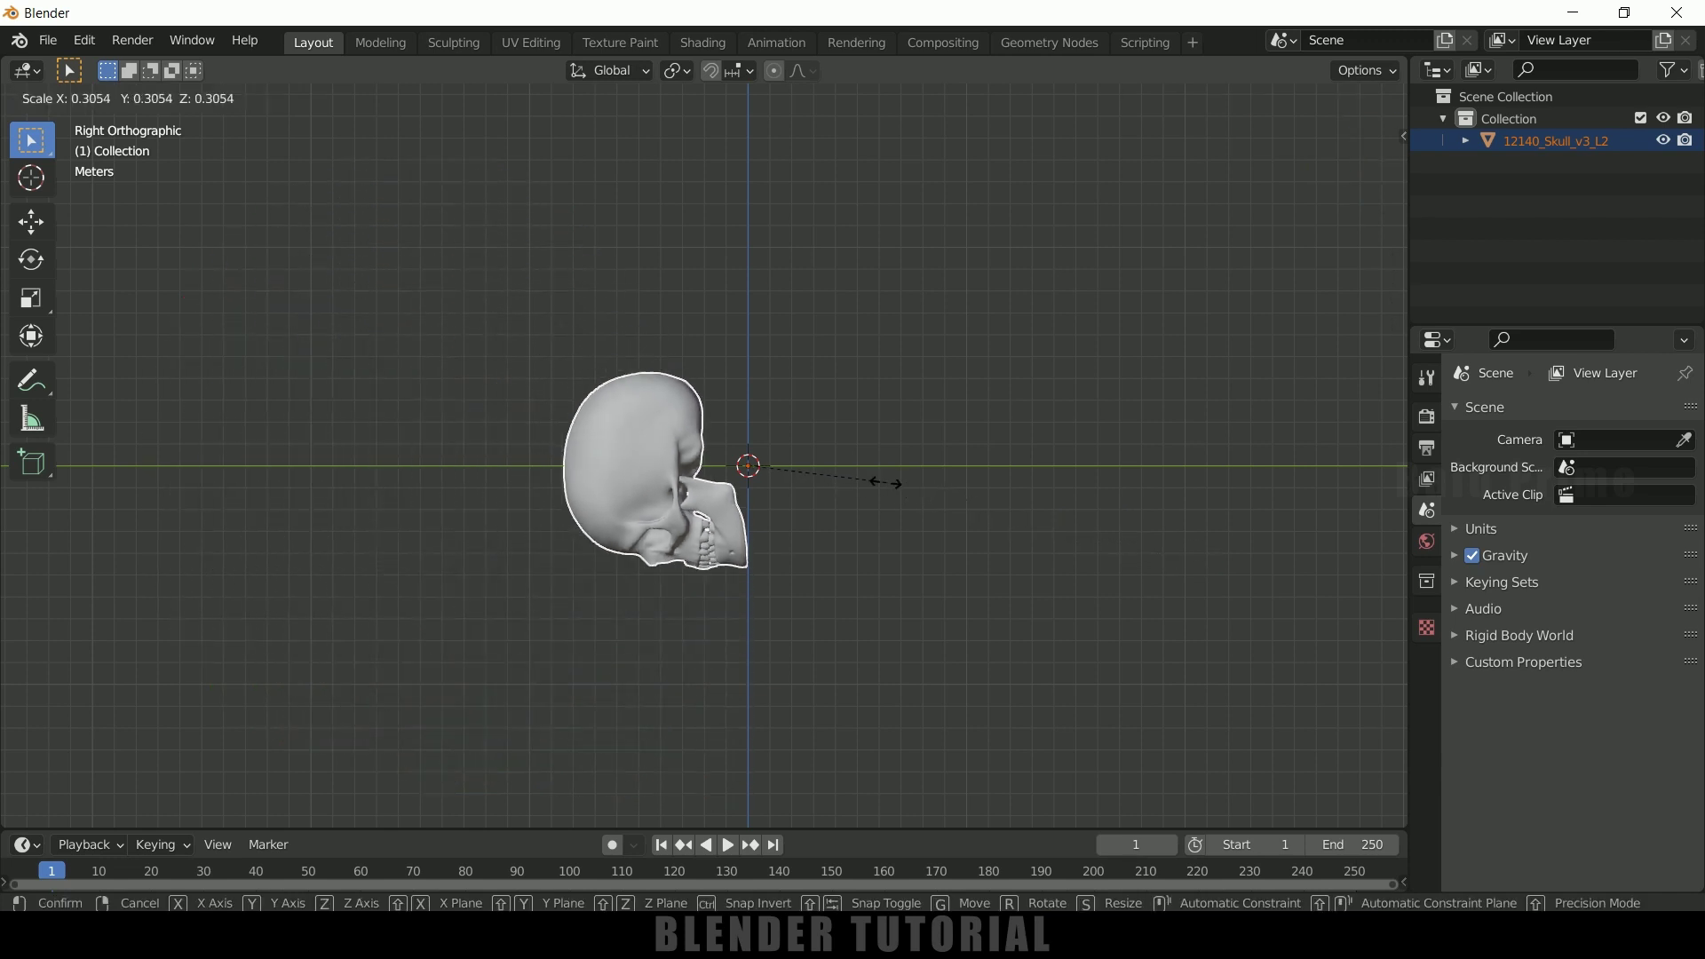
pyautogui.click(868, 481)
# Step: Rotate the skull upright to an X rotation of about -21.1°, then deselect it
pyautogui.click(33, 260)
pyautogui.moveTo(710, 401); pyautogui.dragTo(888, 536)
pyautogui.moveTo(888, 536); pyautogui.dragTo(1078, 609, button='middle')
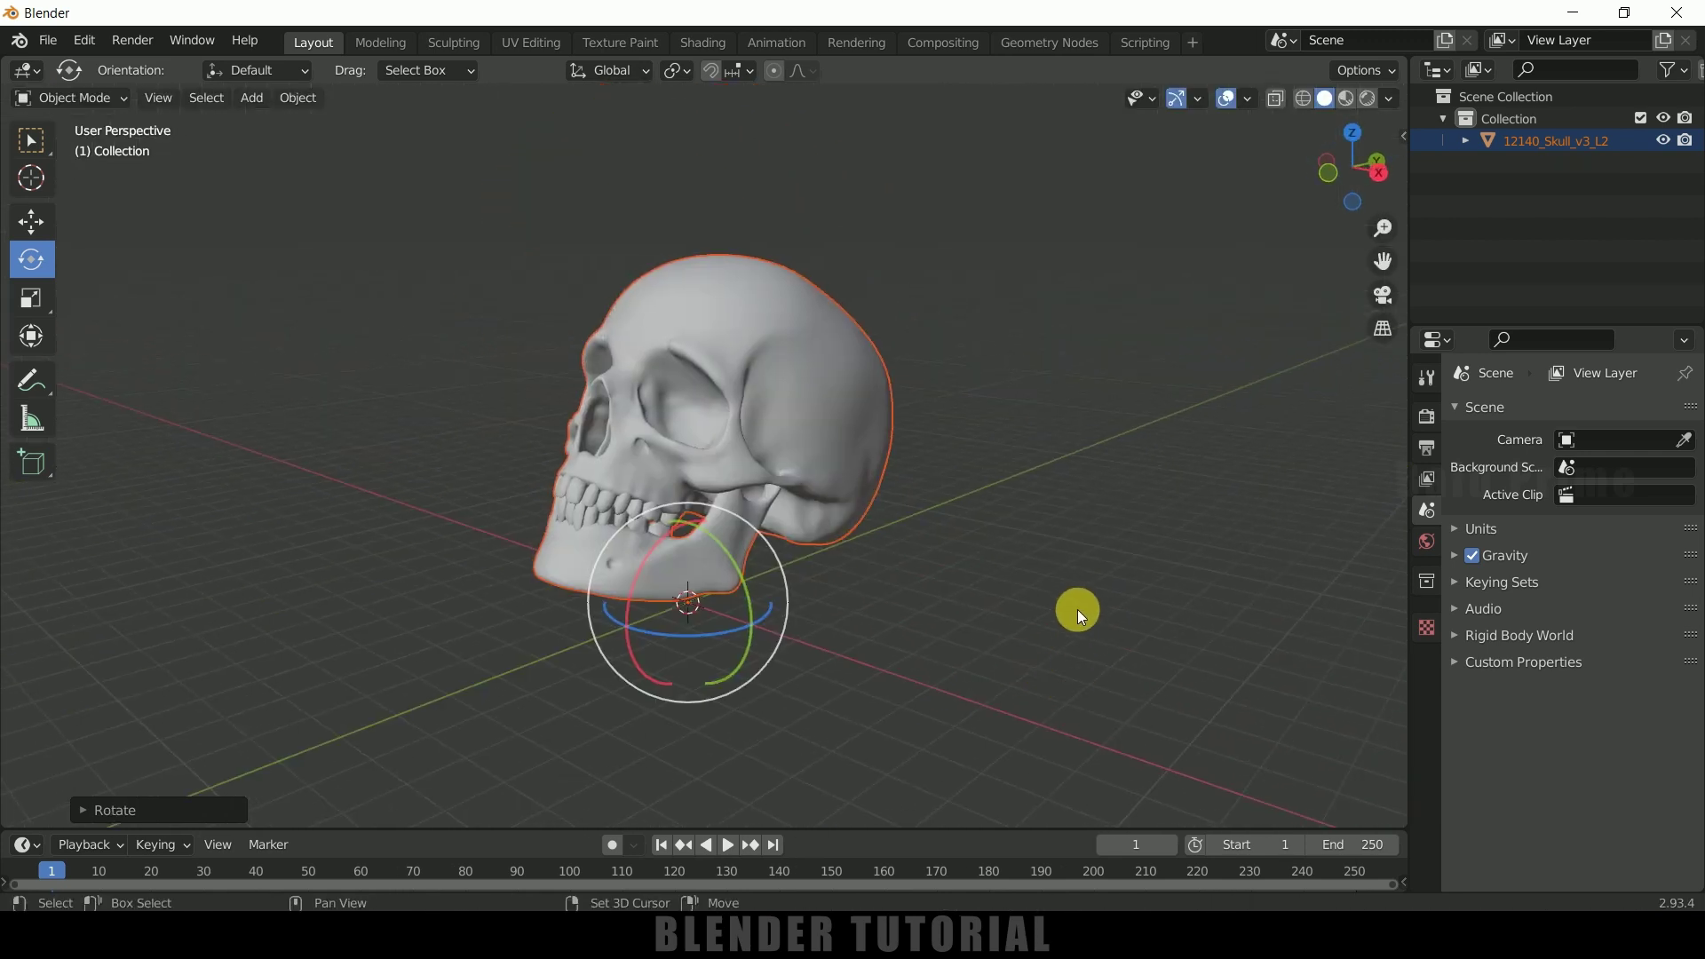
pyautogui.click(1078, 609)
pyautogui.click(888, 476)
pyautogui.click(1094, 550)
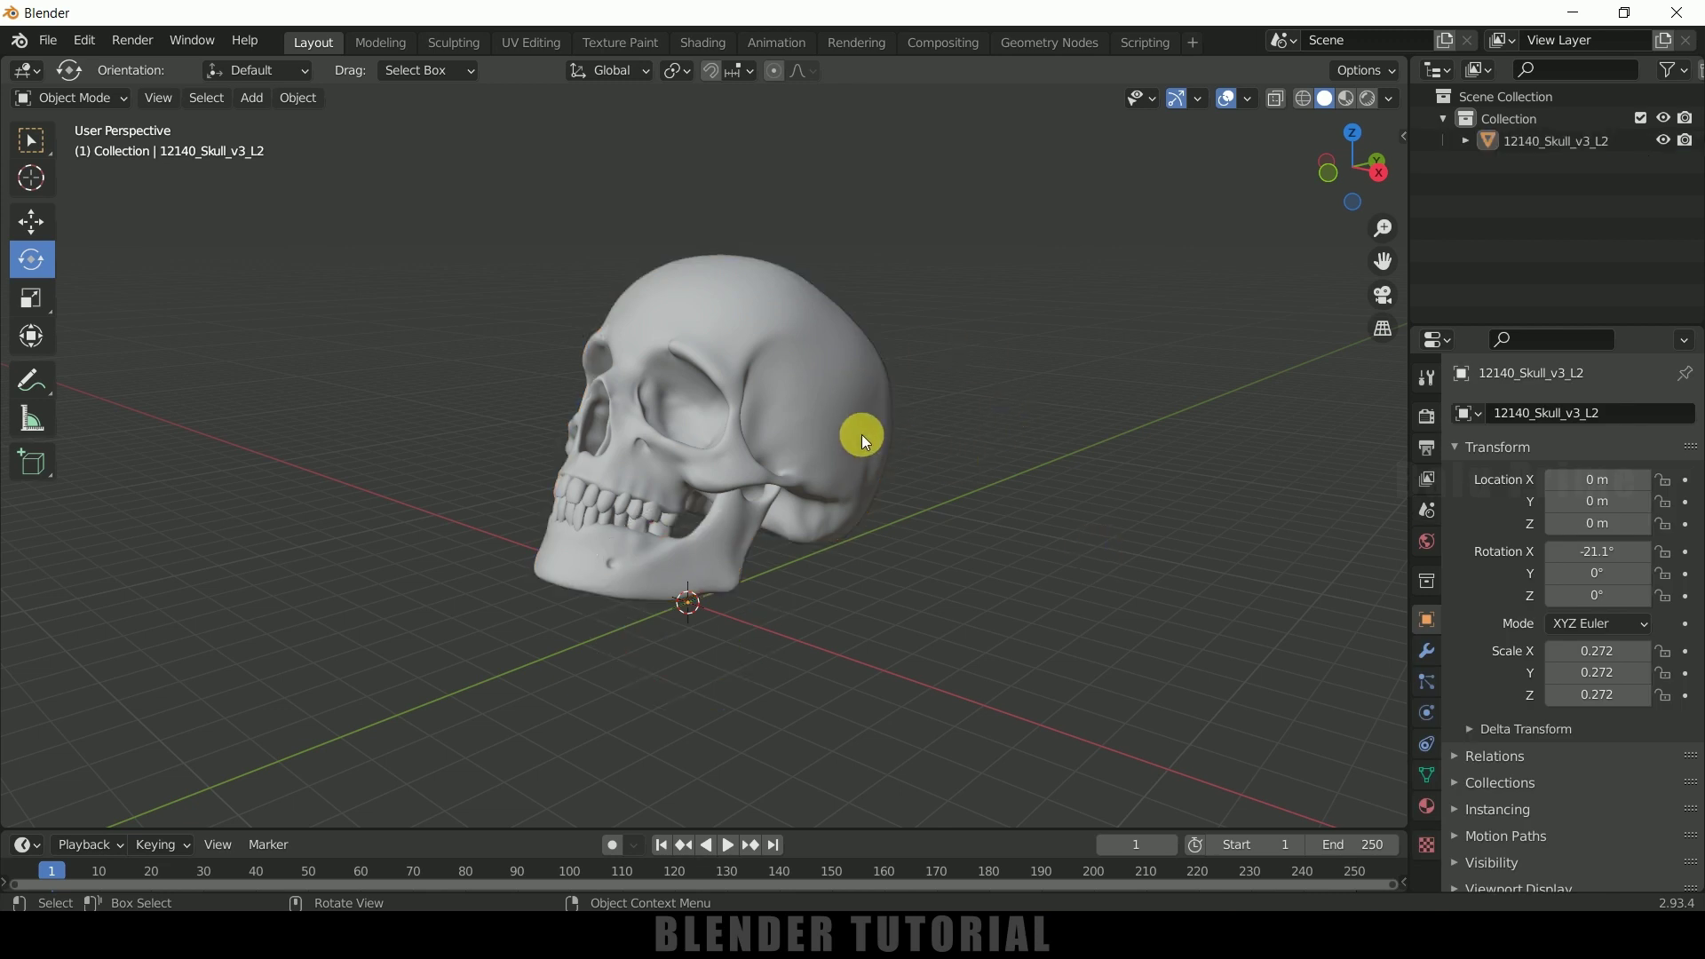
# Step: Select the skull and apply its scale
pyautogui.click(857, 429)
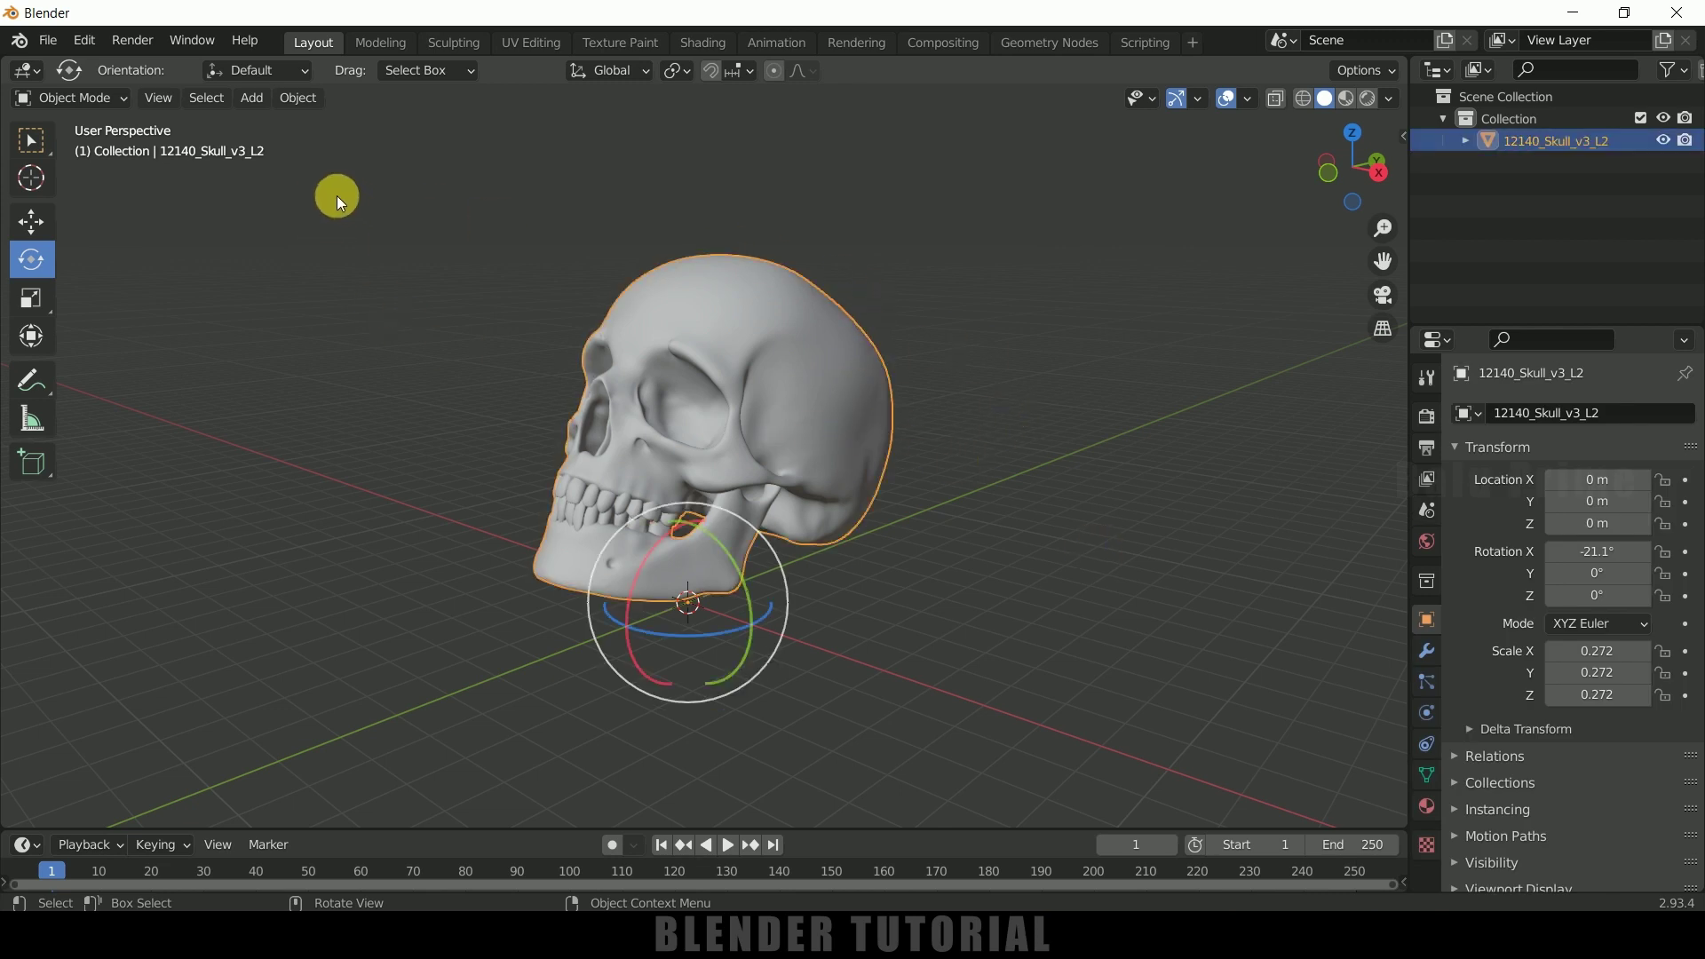
pyautogui.click(281, 104)
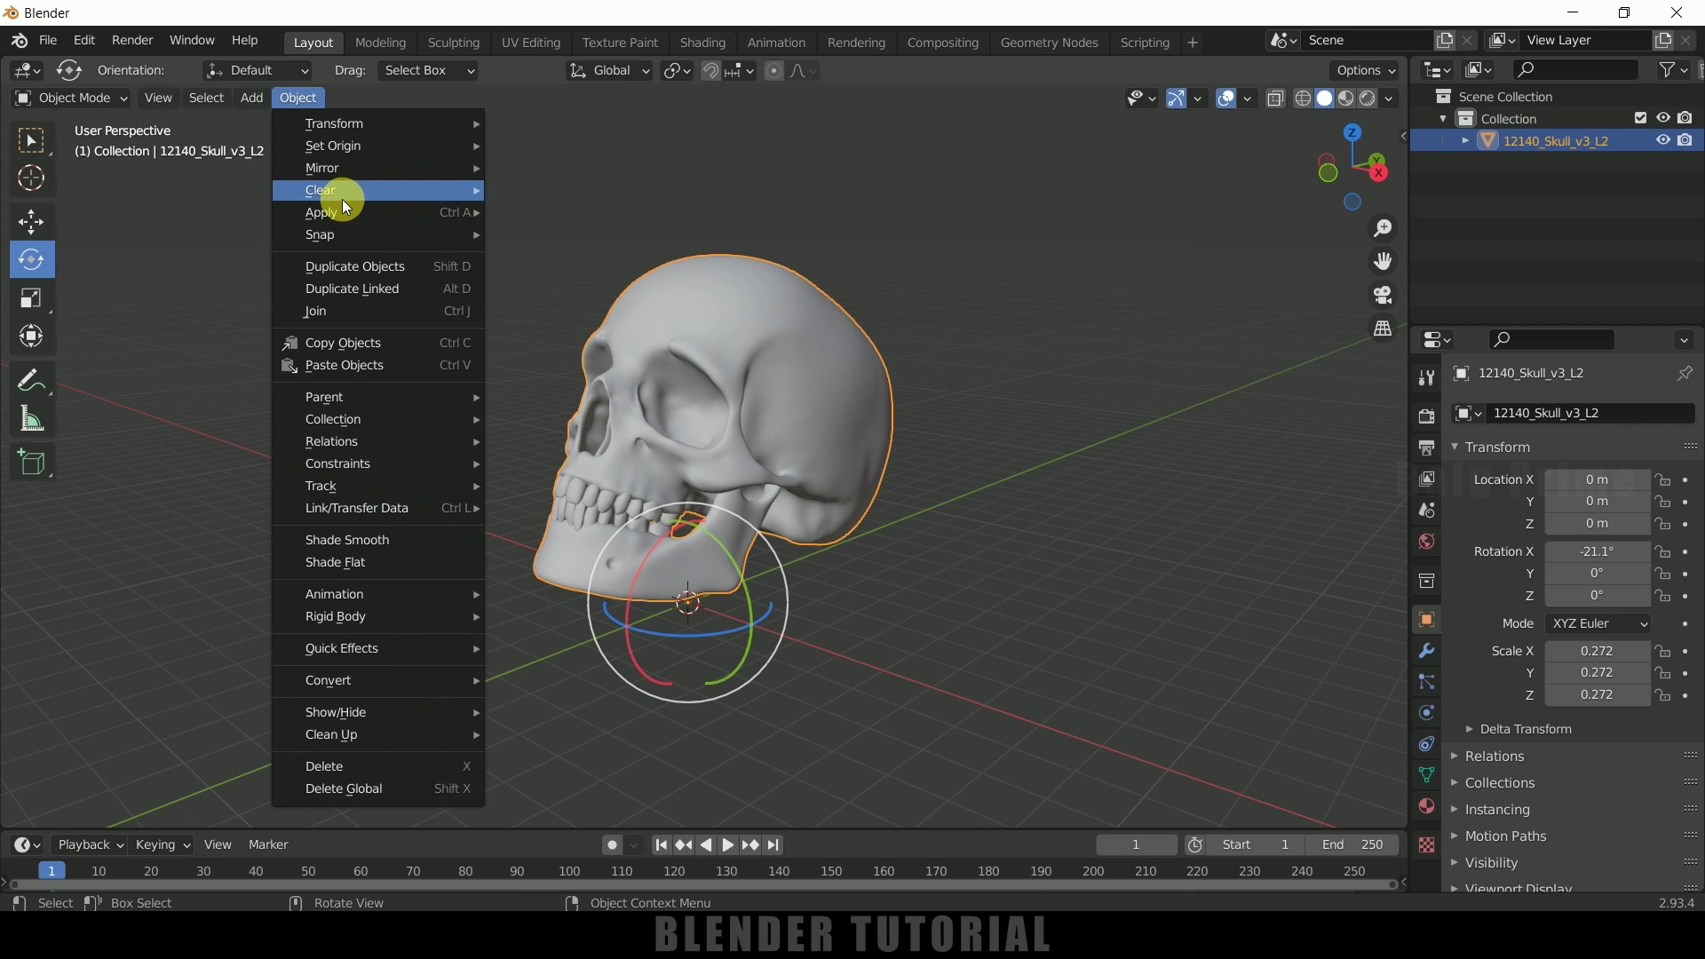
pyautogui.moveTo(352, 210)
pyautogui.click(552, 255)
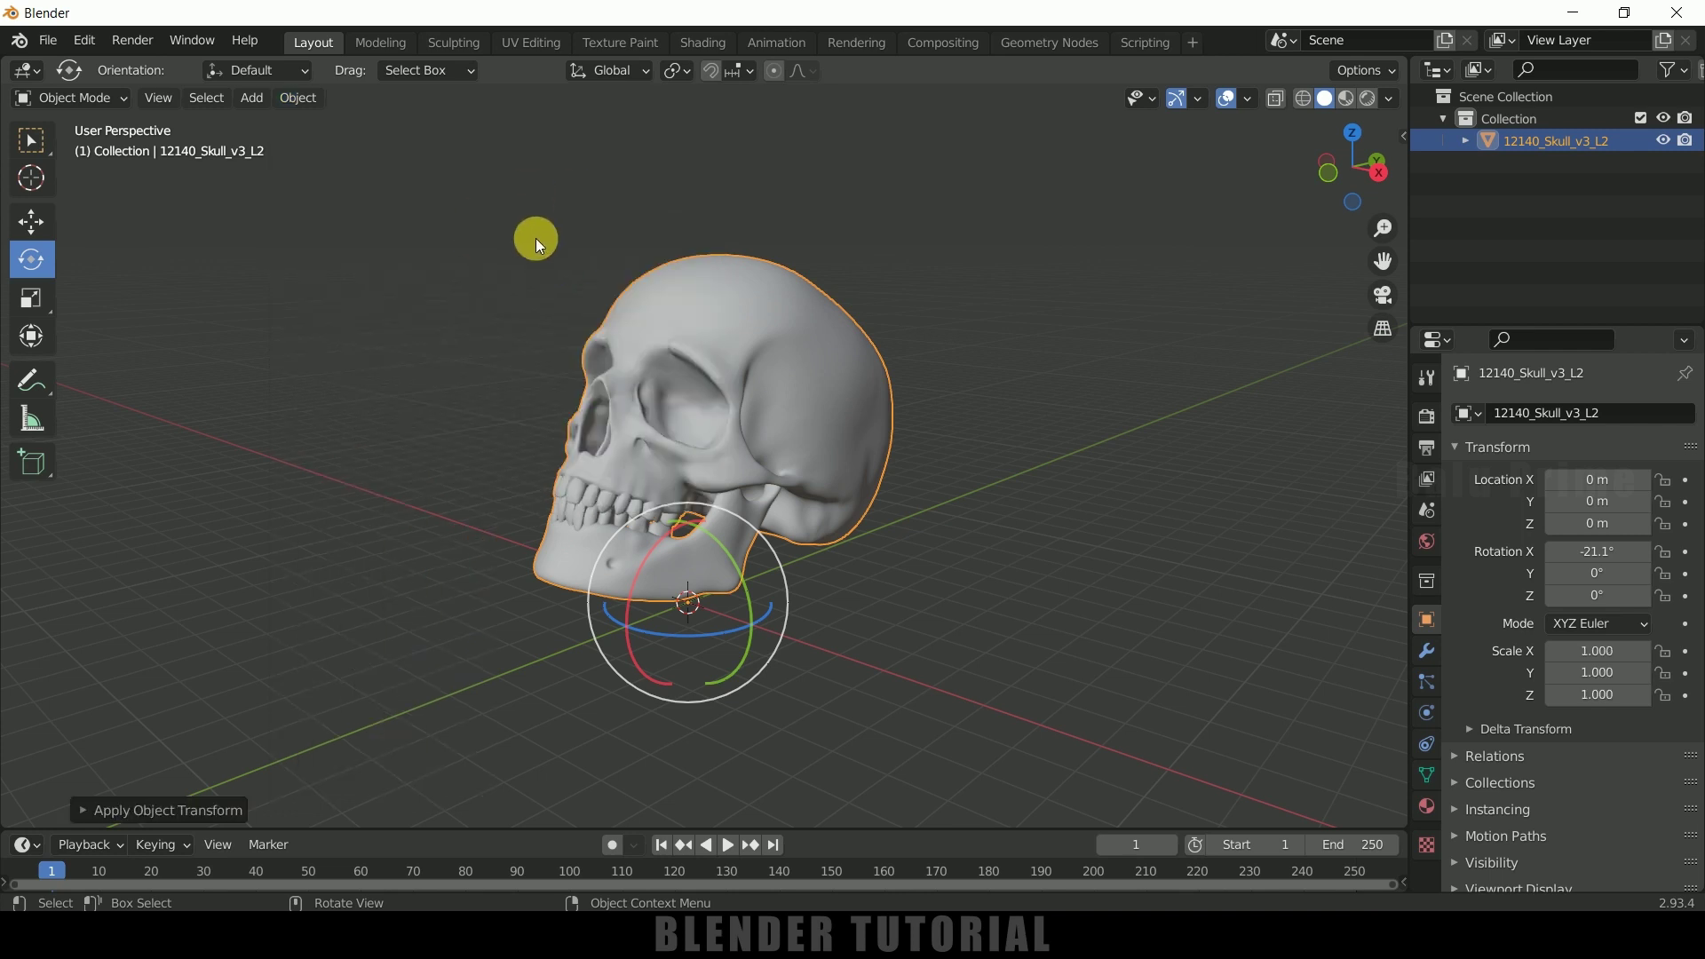
# Step: Raise the skull straight up along the Z axis to about 9.04 m above the origin
pyautogui.scroll(-2, 995, 421)
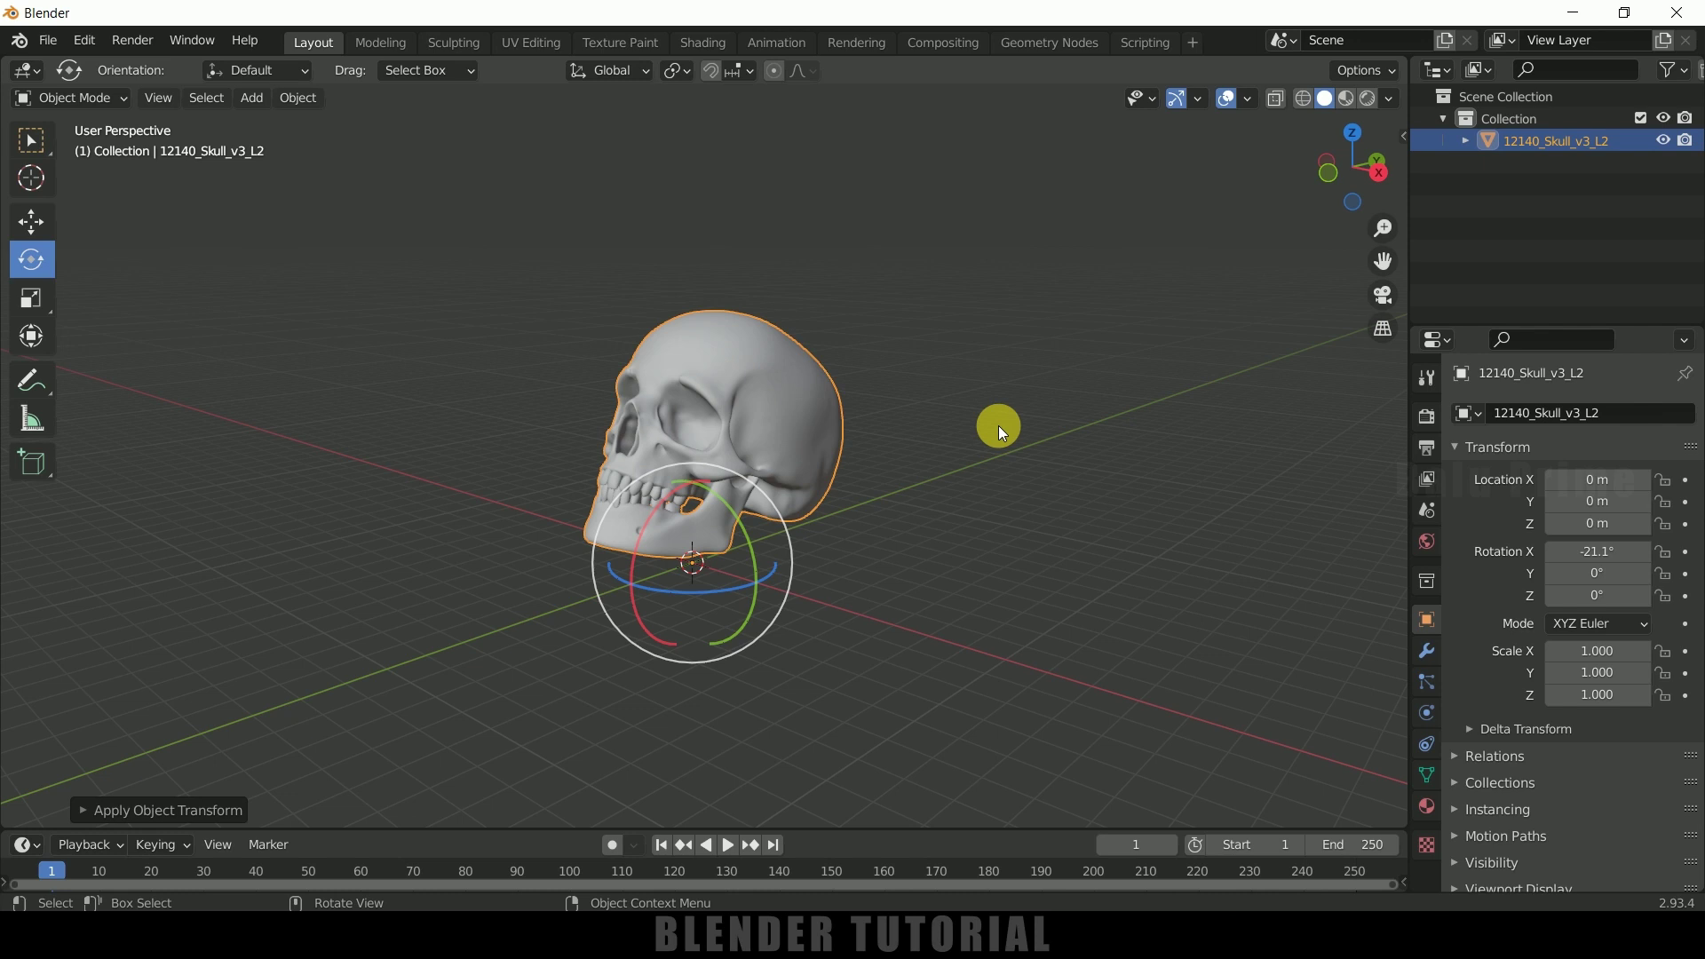
pyautogui.moveTo(1031, 435); pyautogui.dragTo(1034, 492, button='middle')
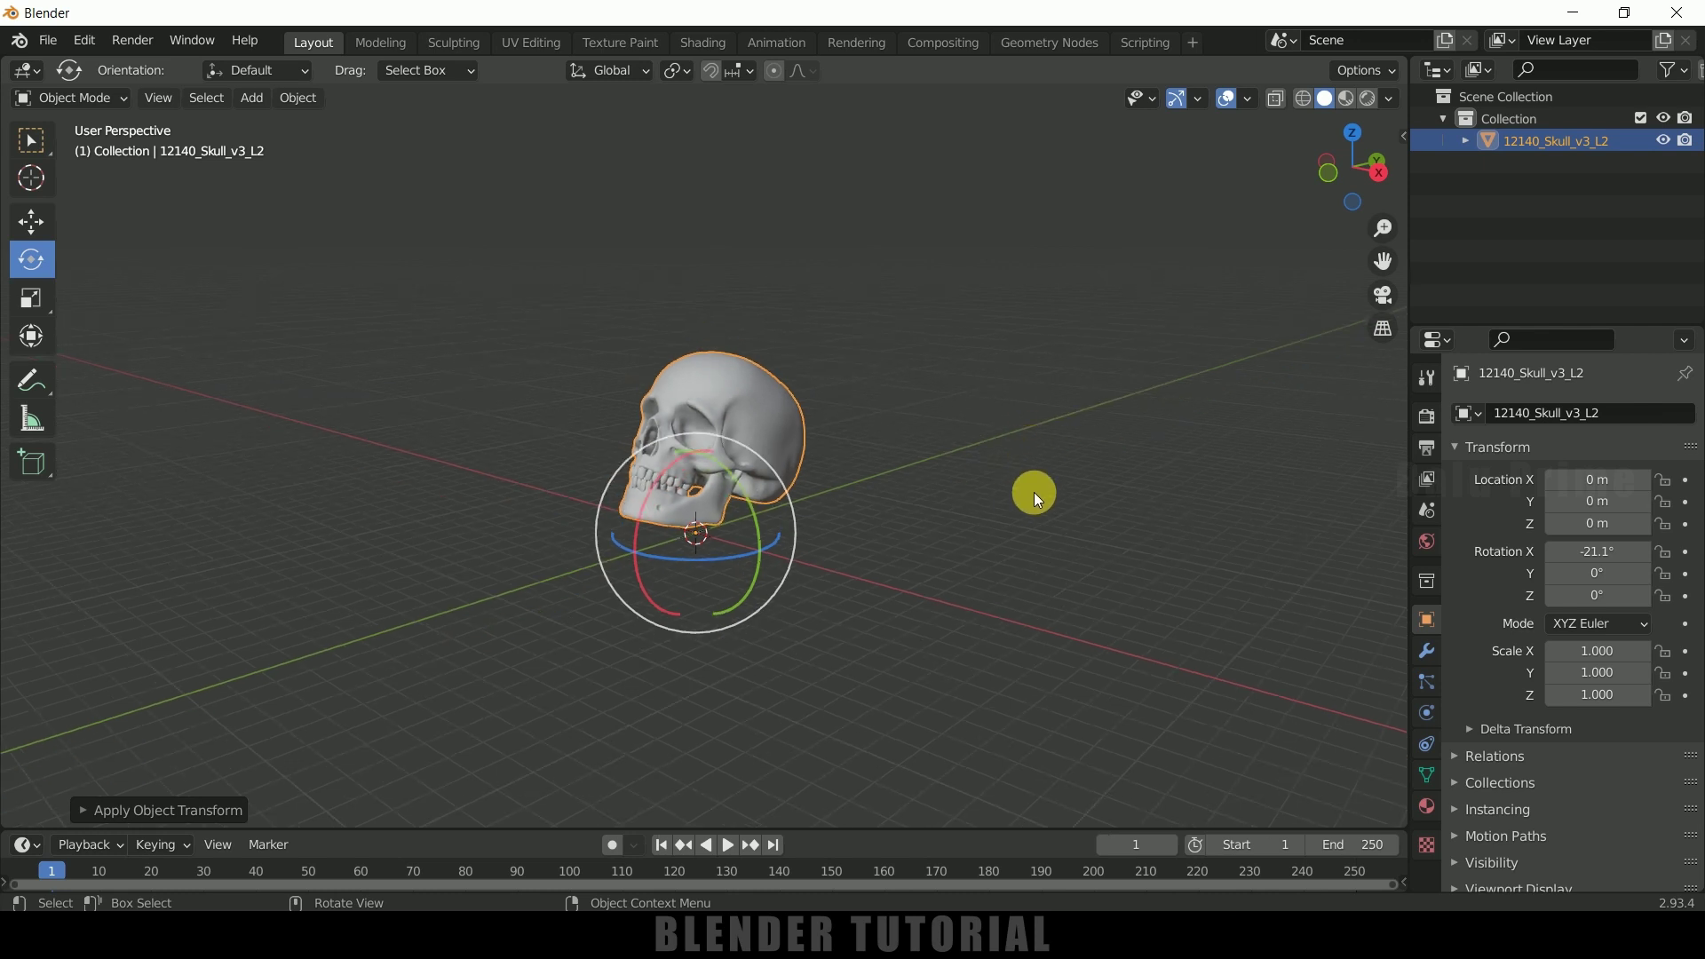
pyautogui.click(941, 450)
pyautogui.click(760, 400)
pyautogui.click(39, 217)
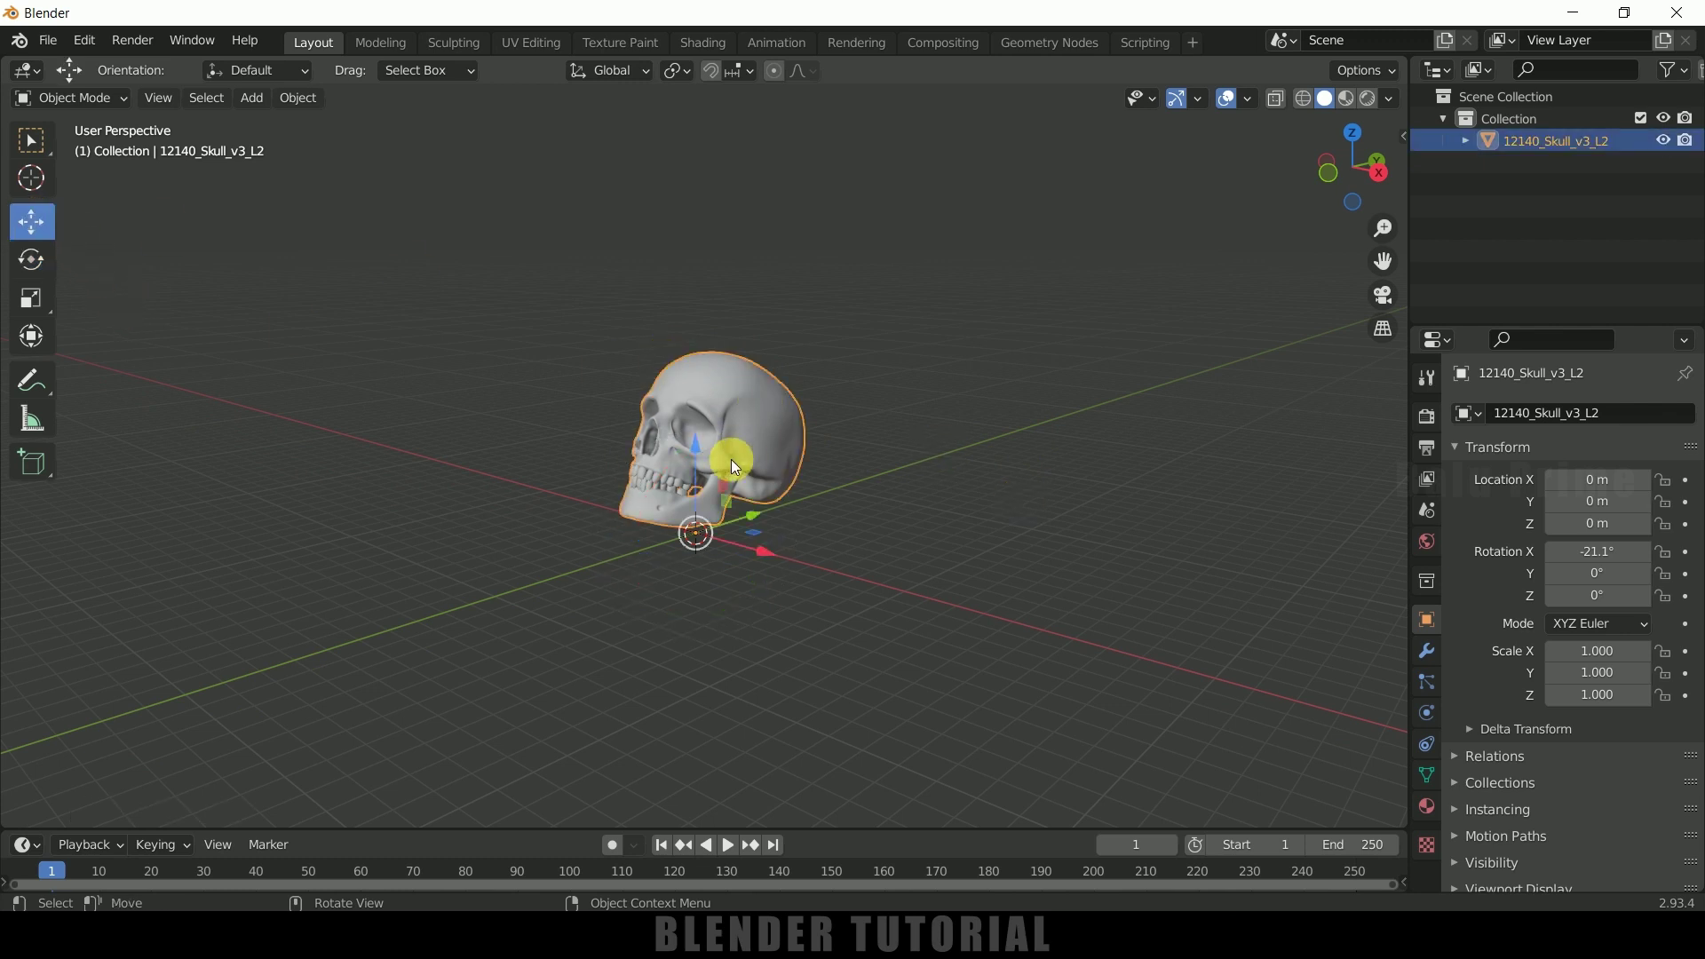
pyautogui.moveTo(701, 447); pyautogui.dragTo(704, 219)
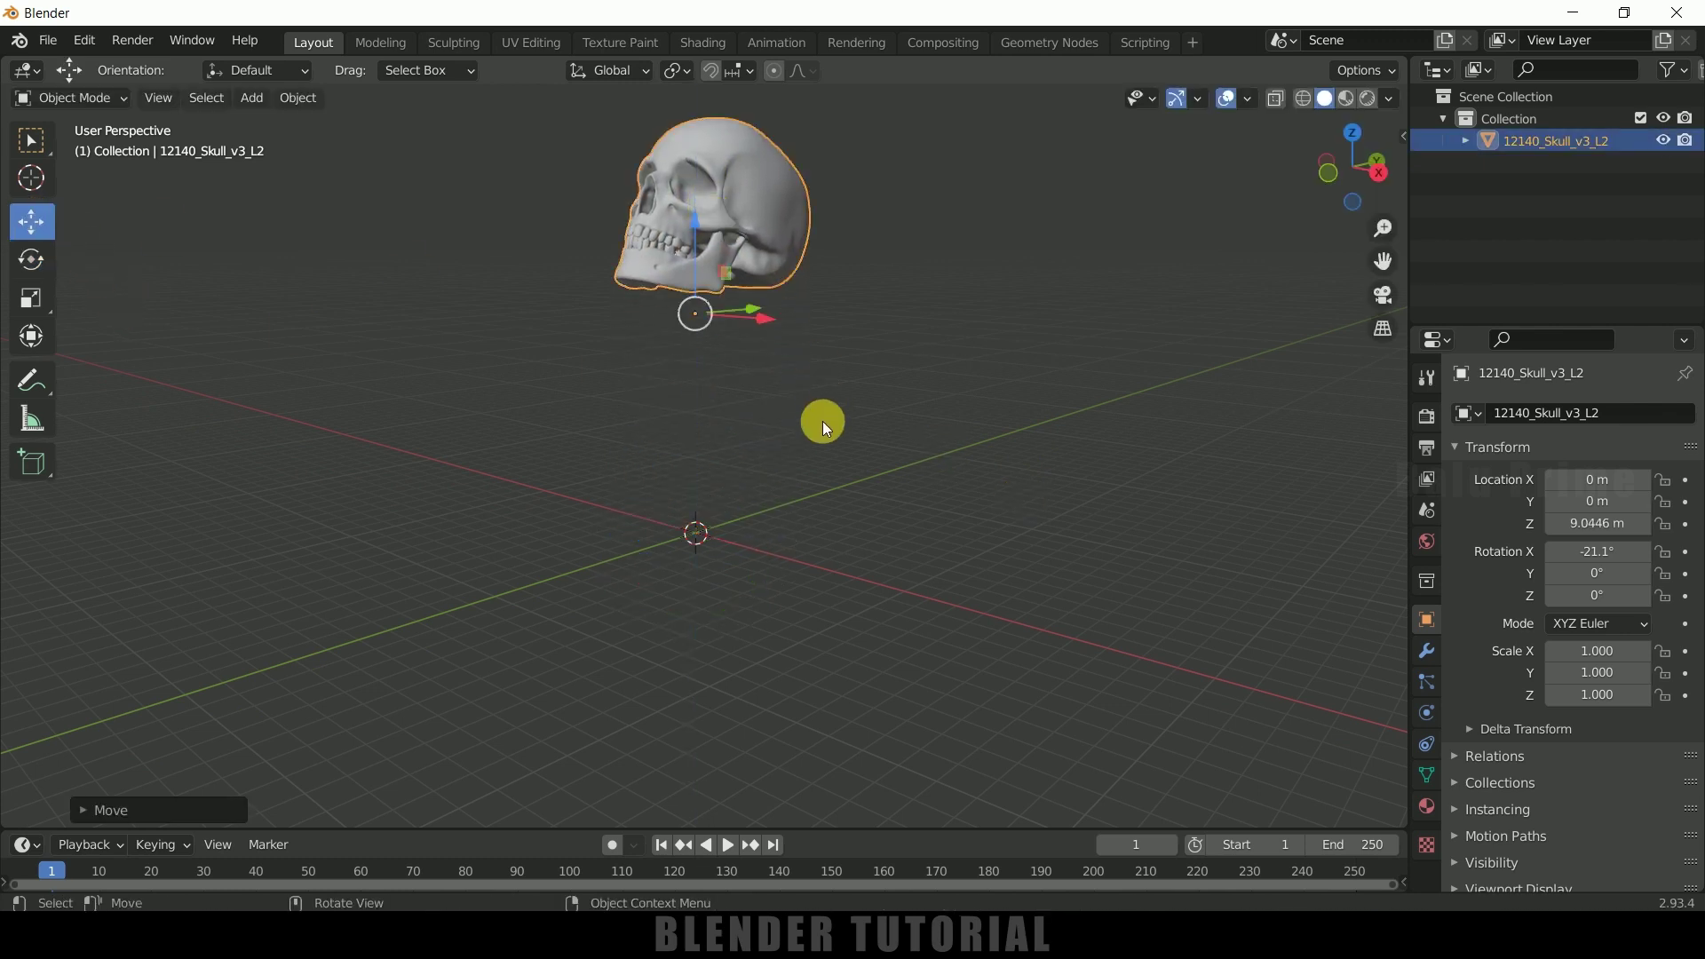
# Step: Add a new particle system to the skull
pyautogui.moveTo(840, 459); pyautogui.dragTo(919, 491, button='middle')
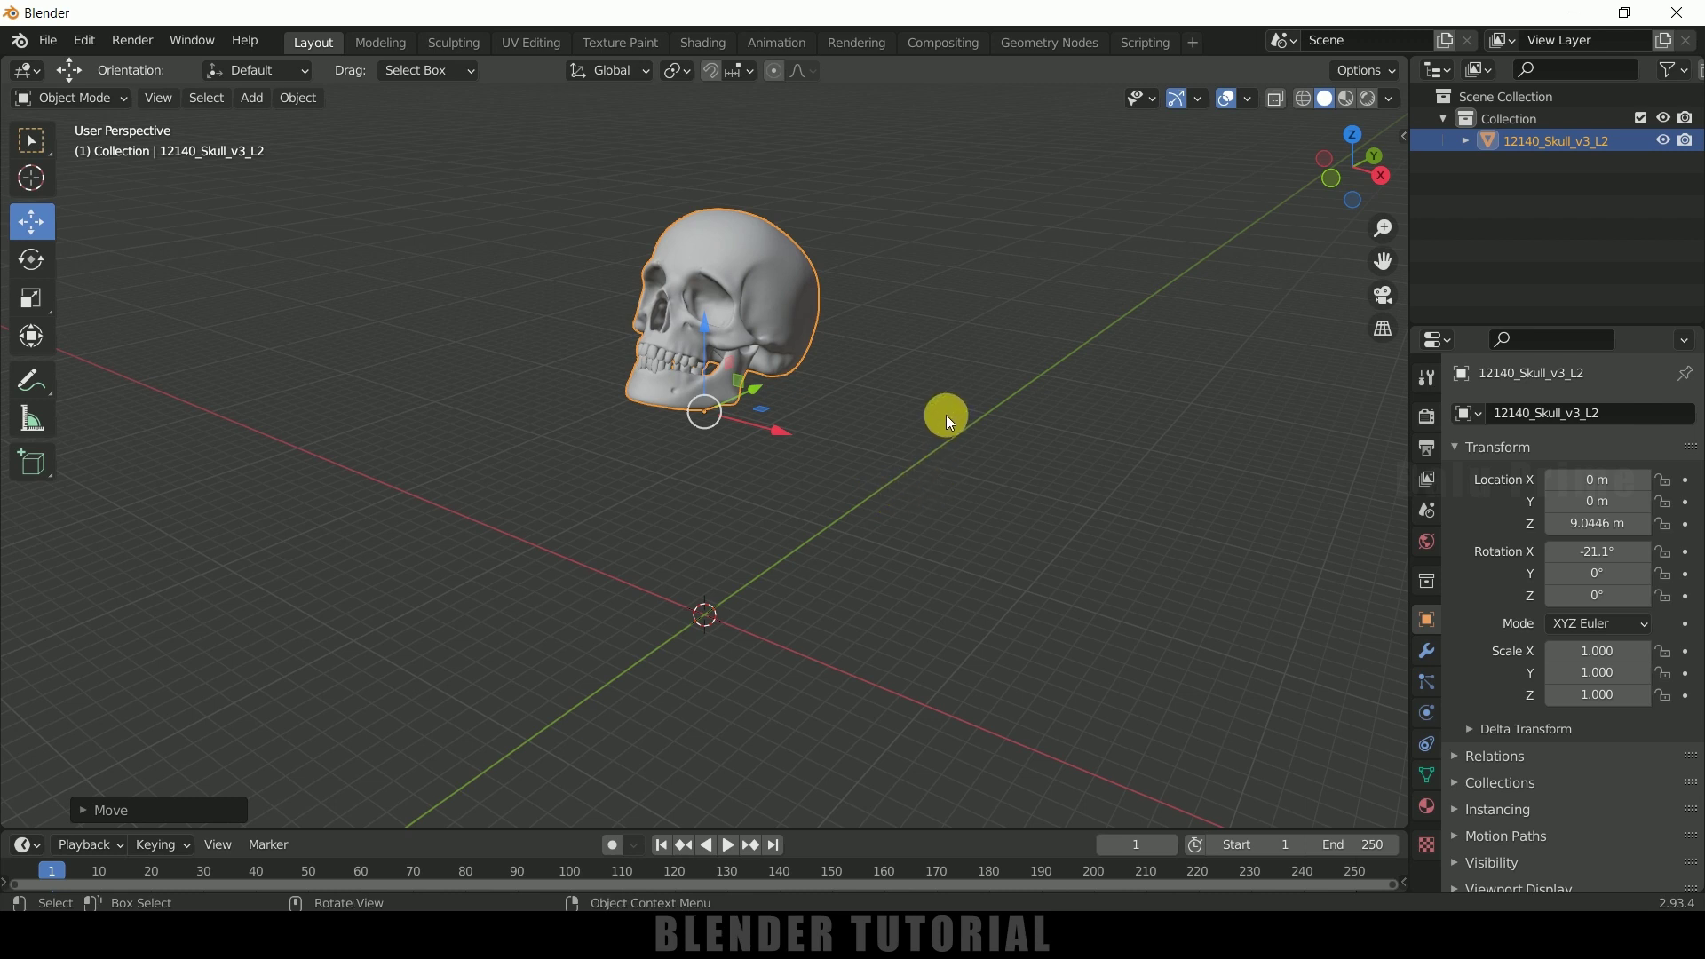
pyautogui.moveTo(989, 556); pyautogui.dragTo(1046, 536, button='middle')
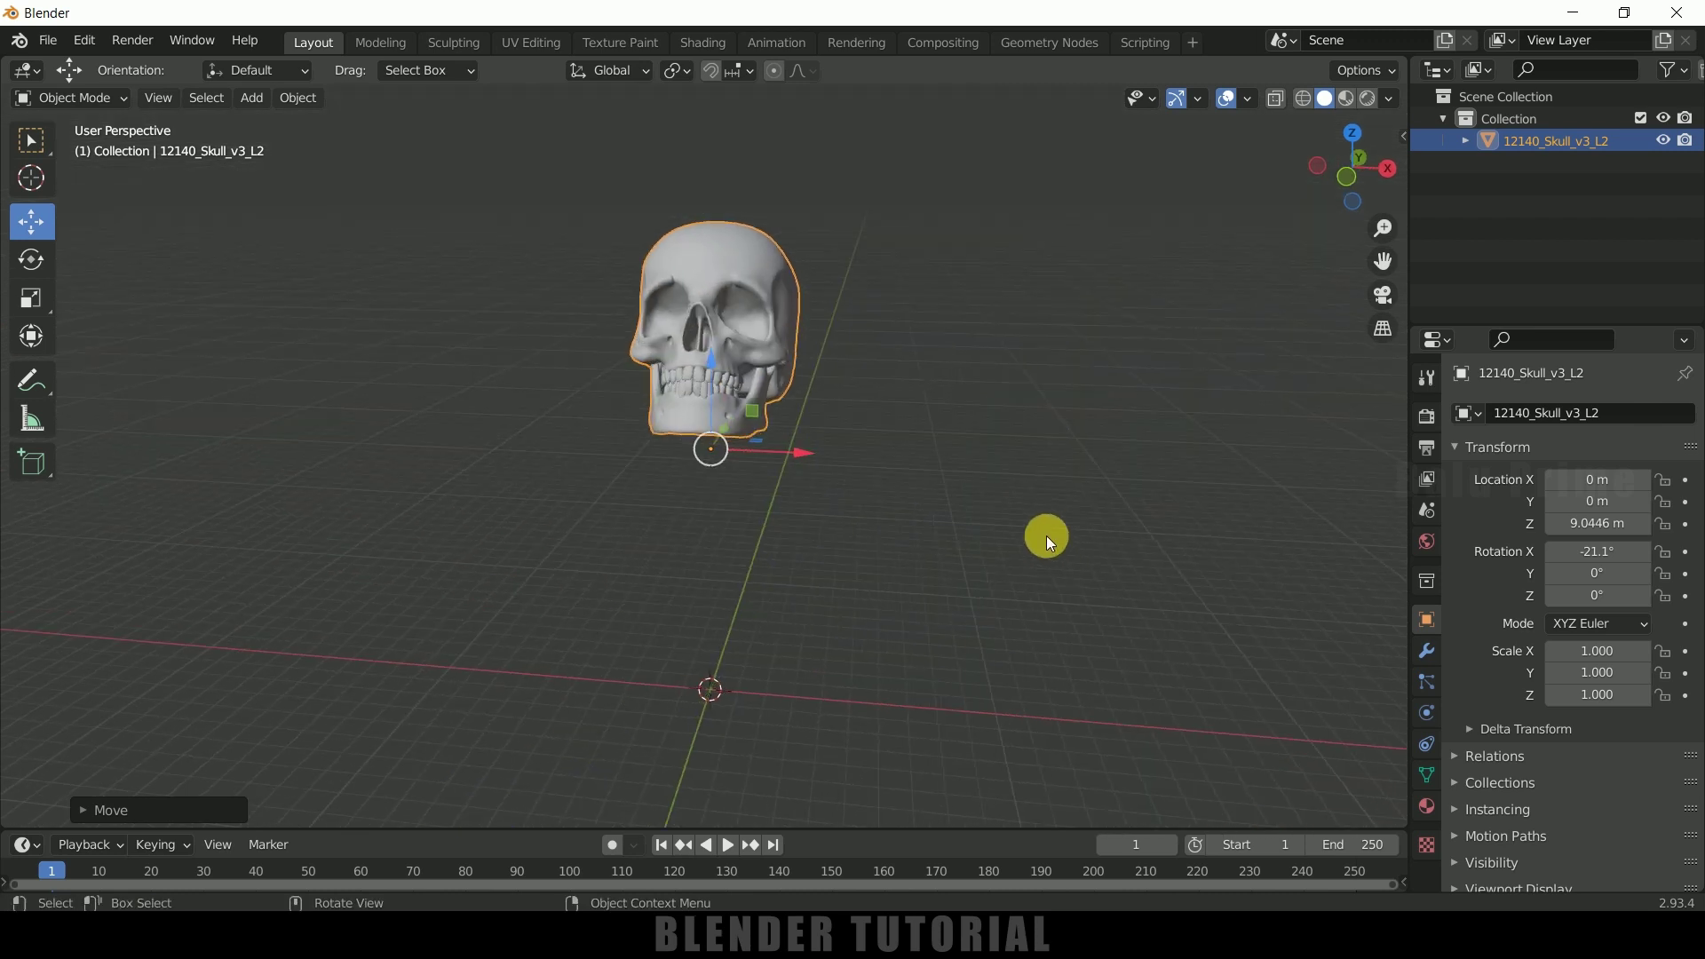
pyautogui.click(1046, 536)
pyautogui.click(761, 290)
pyautogui.click(1428, 681)
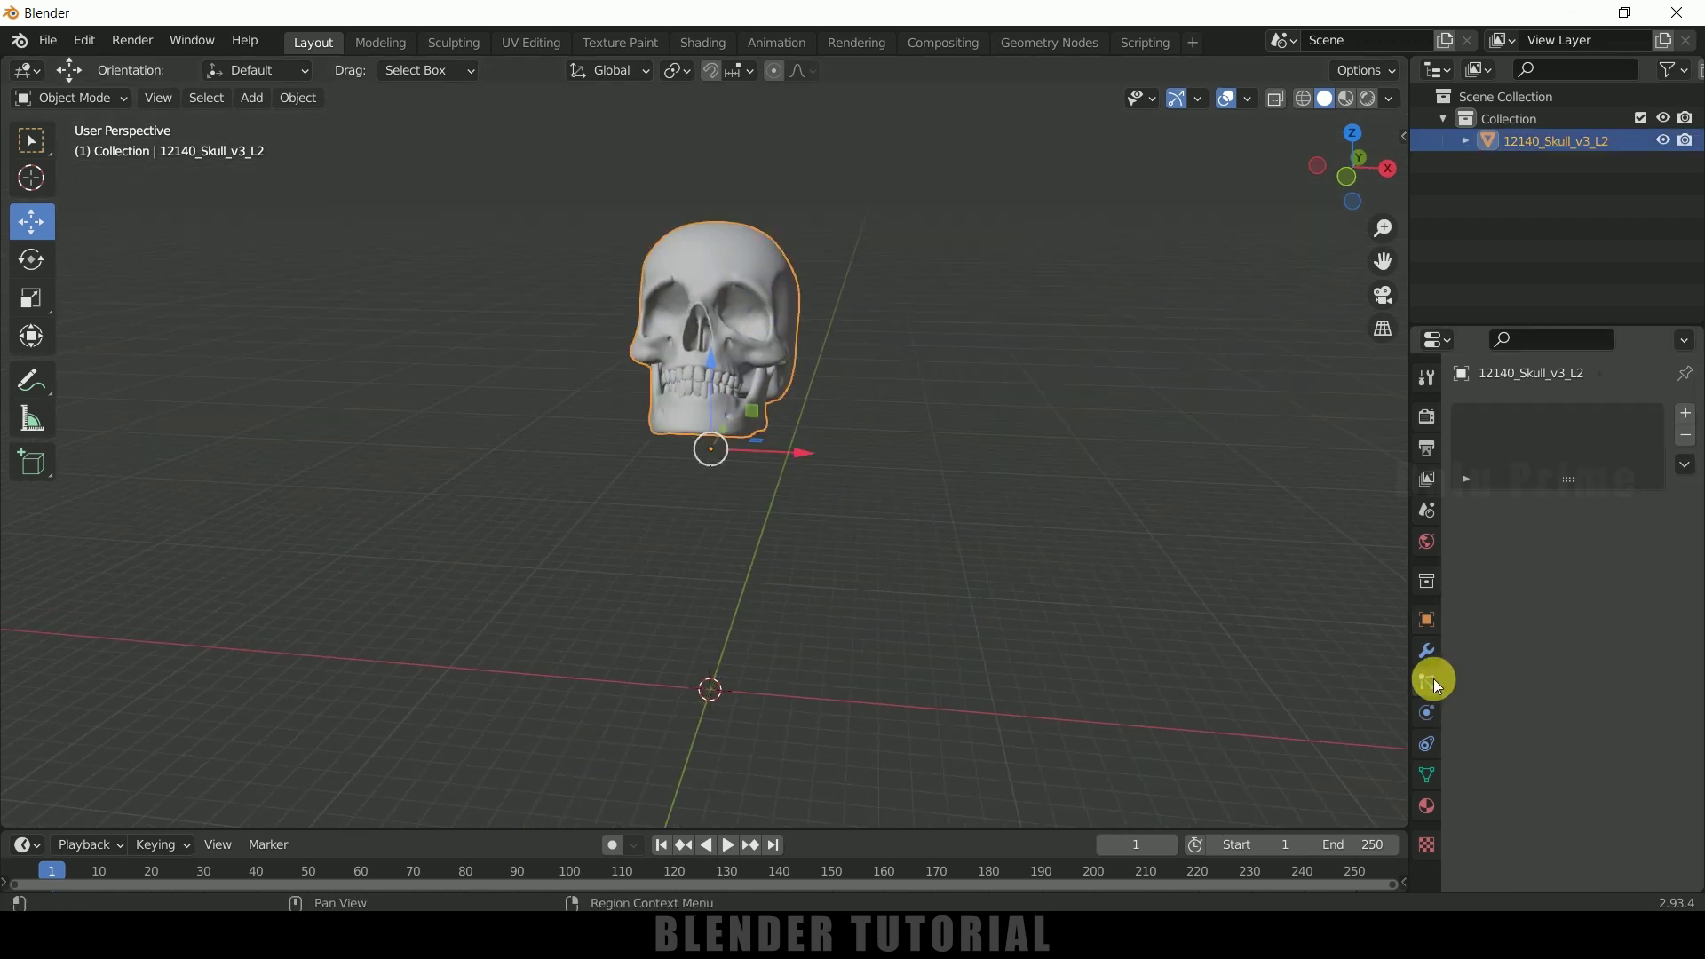
pyautogui.click(1687, 415)
# Step: Switch the viewport to wireframe shading to see inside the skull mesh
pyautogui.moveTo(1015, 377); pyautogui.dragTo(1106, 348, button='middle')
pyautogui.click(1302, 98)
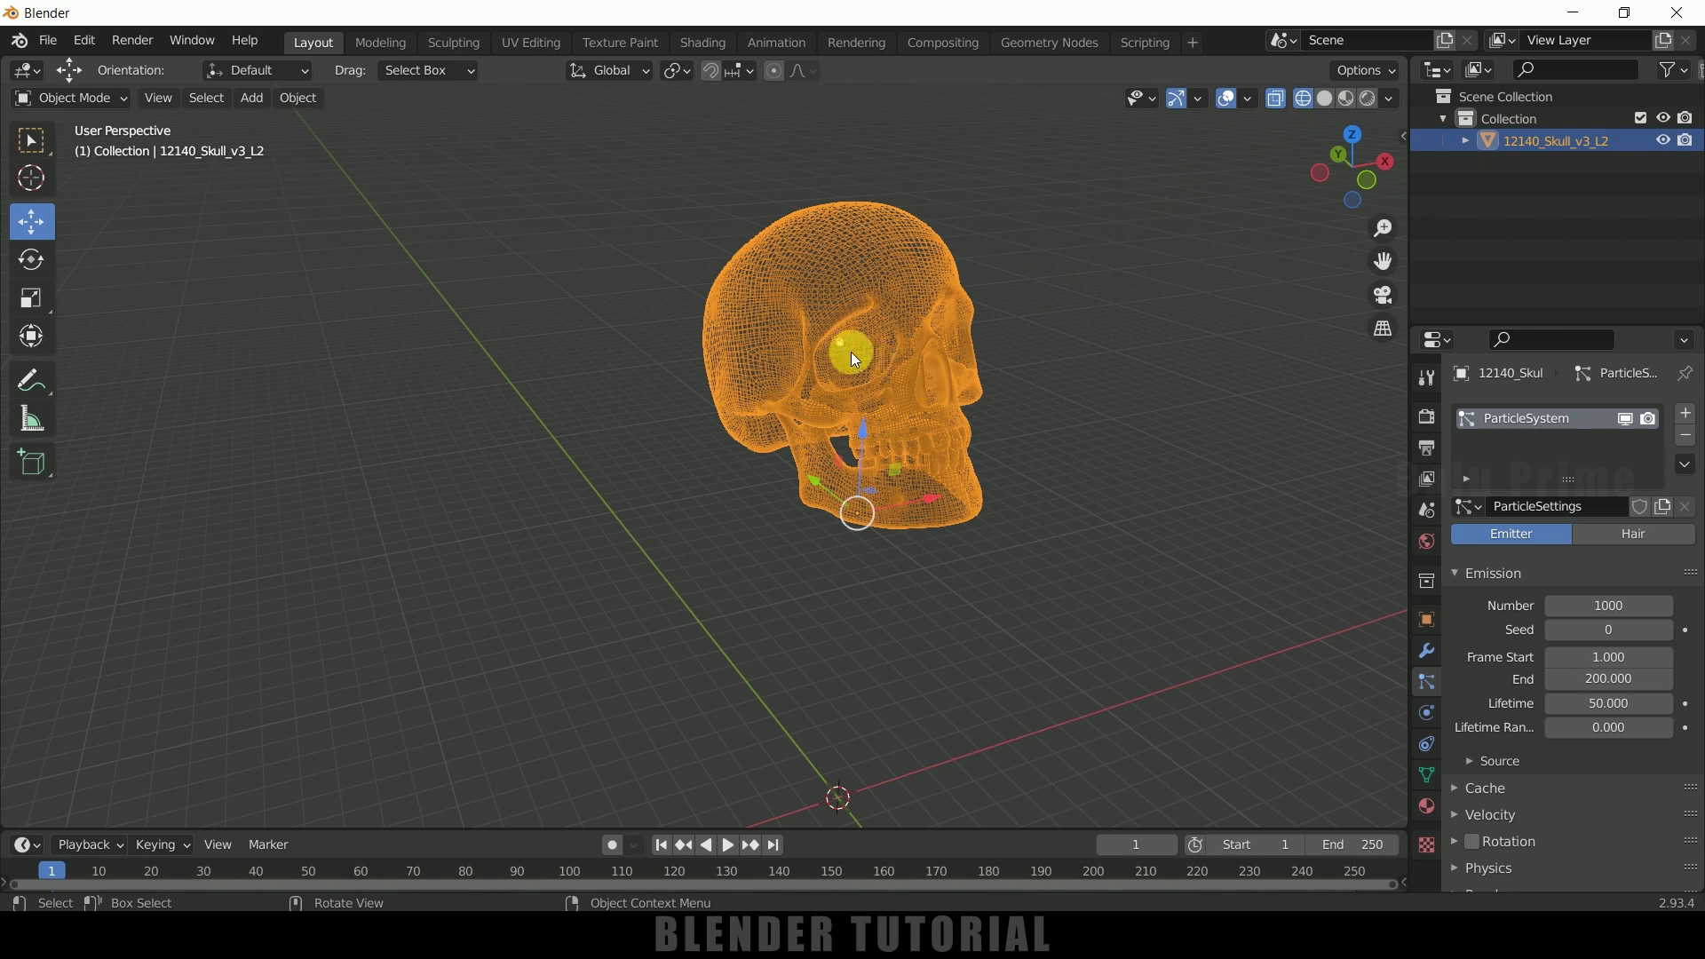
pyautogui.moveTo(878, 353); pyautogui.dragTo(914, 429, button='middle')
pyautogui.scroll(1, 914, 429)
pyautogui.scroll(-1, 1492, 573)
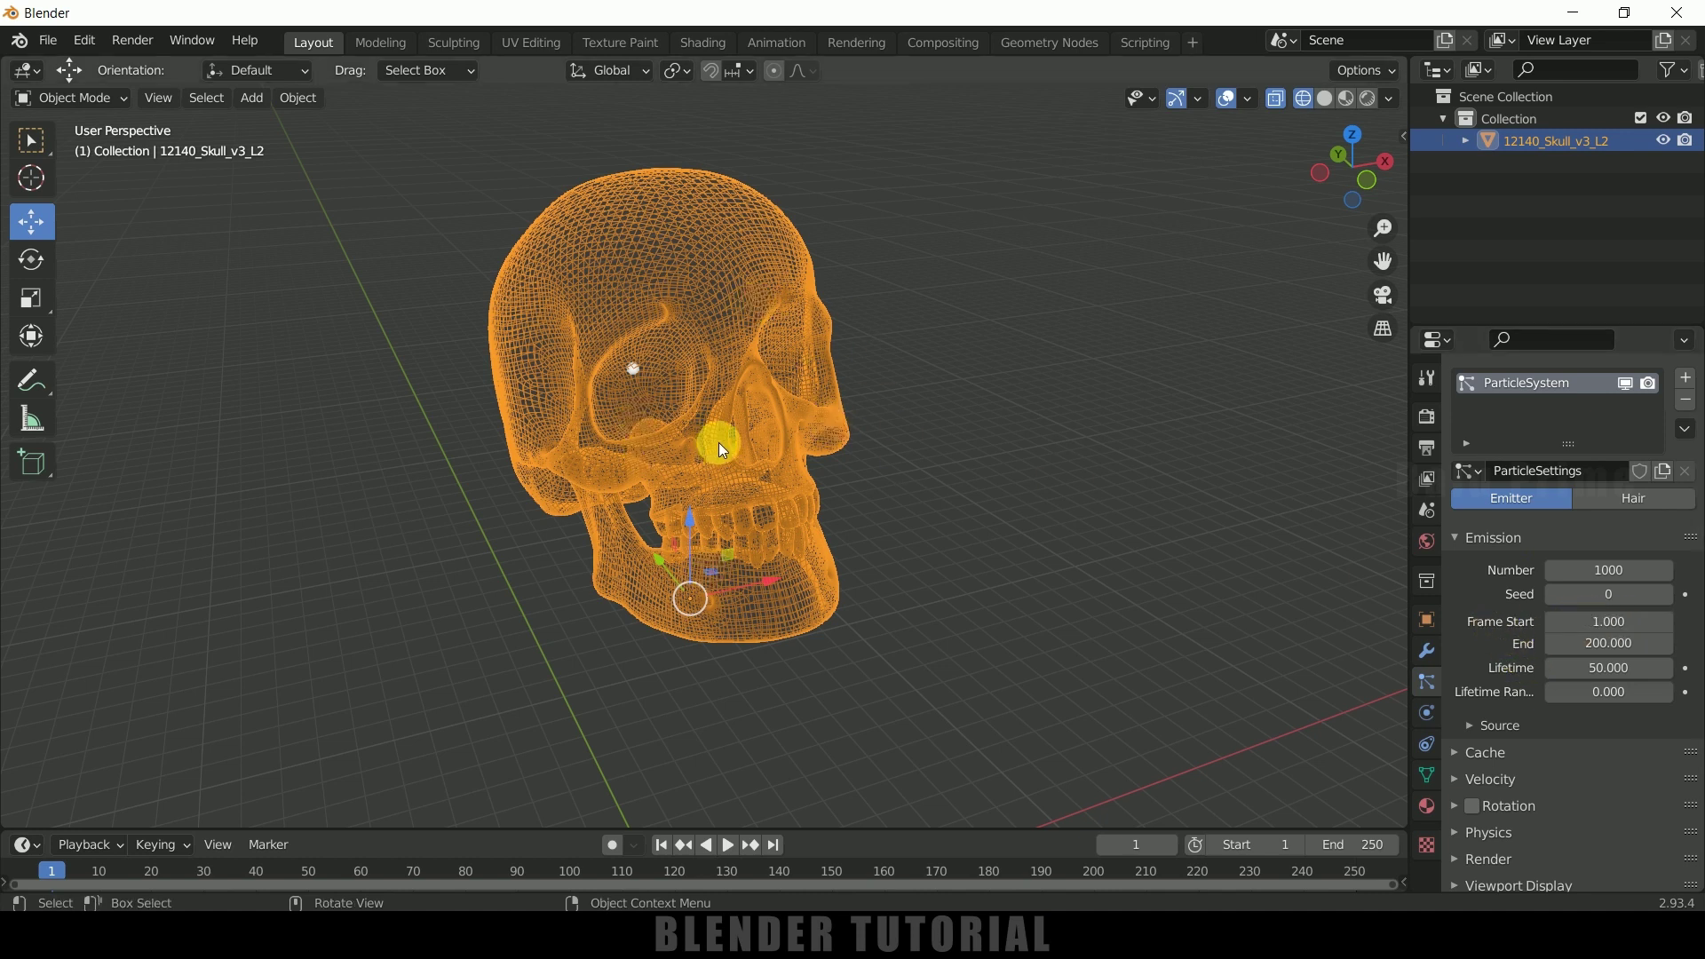
# Step: Set the particle emission's end frame to 1 and the particle lifetime to 250
pyautogui.click(1608, 644)
pyautogui.press('Return')
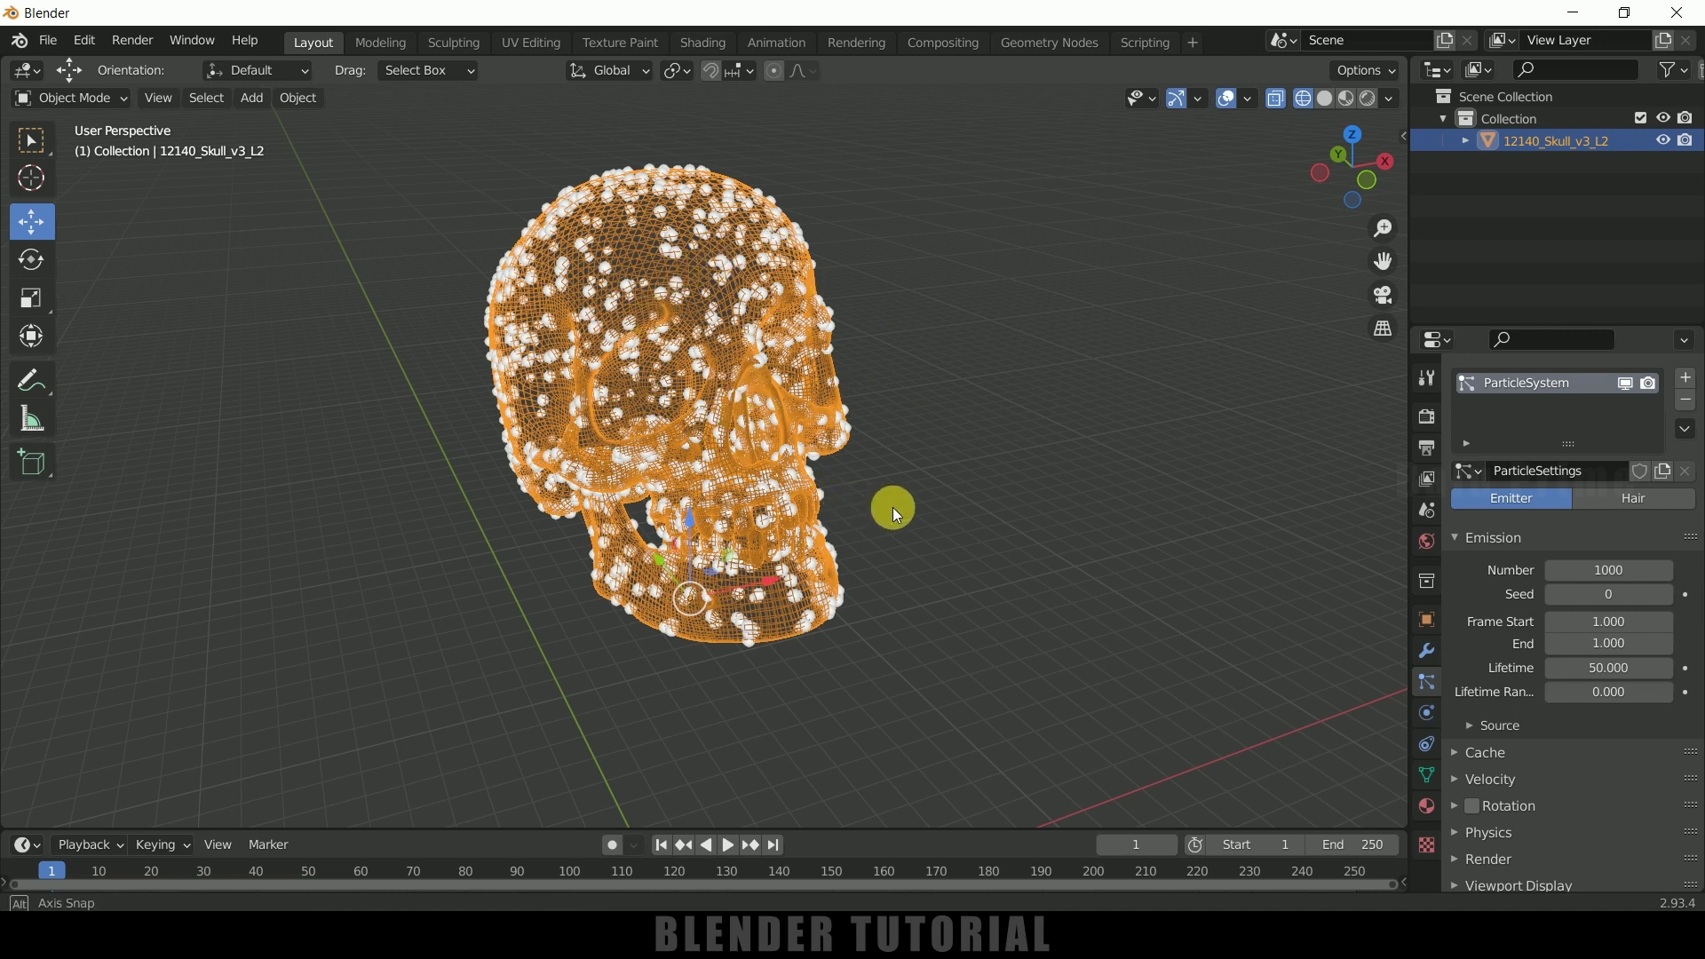
pyautogui.scroll(3, 915, 523)
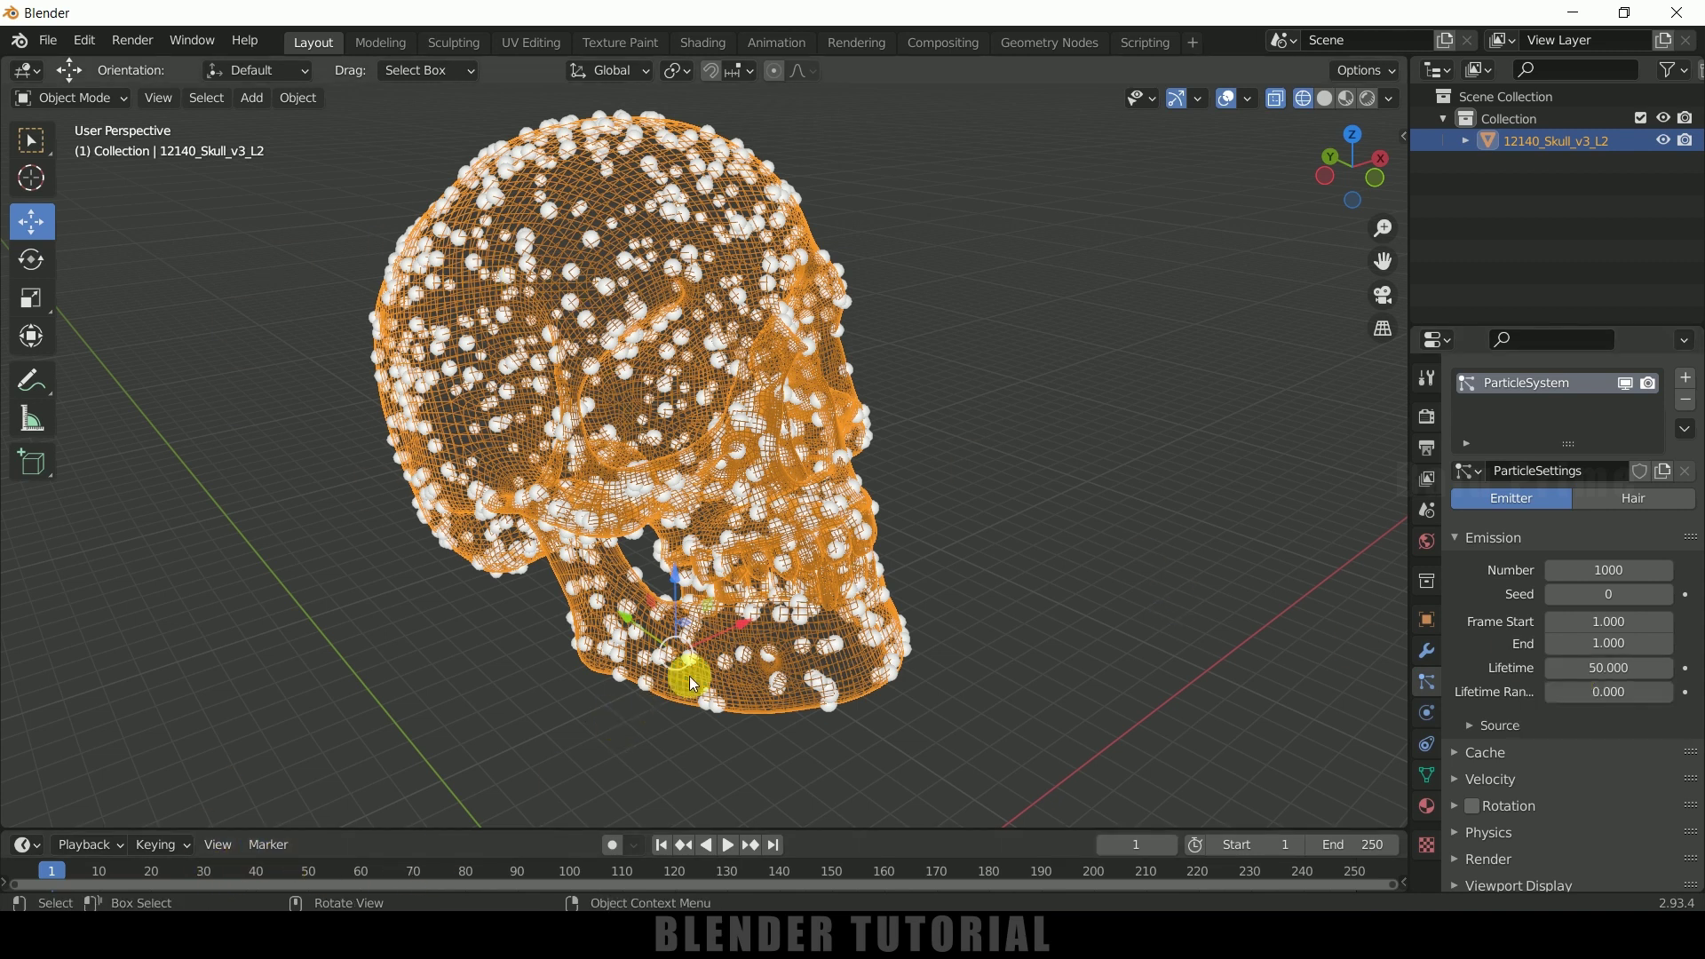
pyautogui.click(1600, 677)
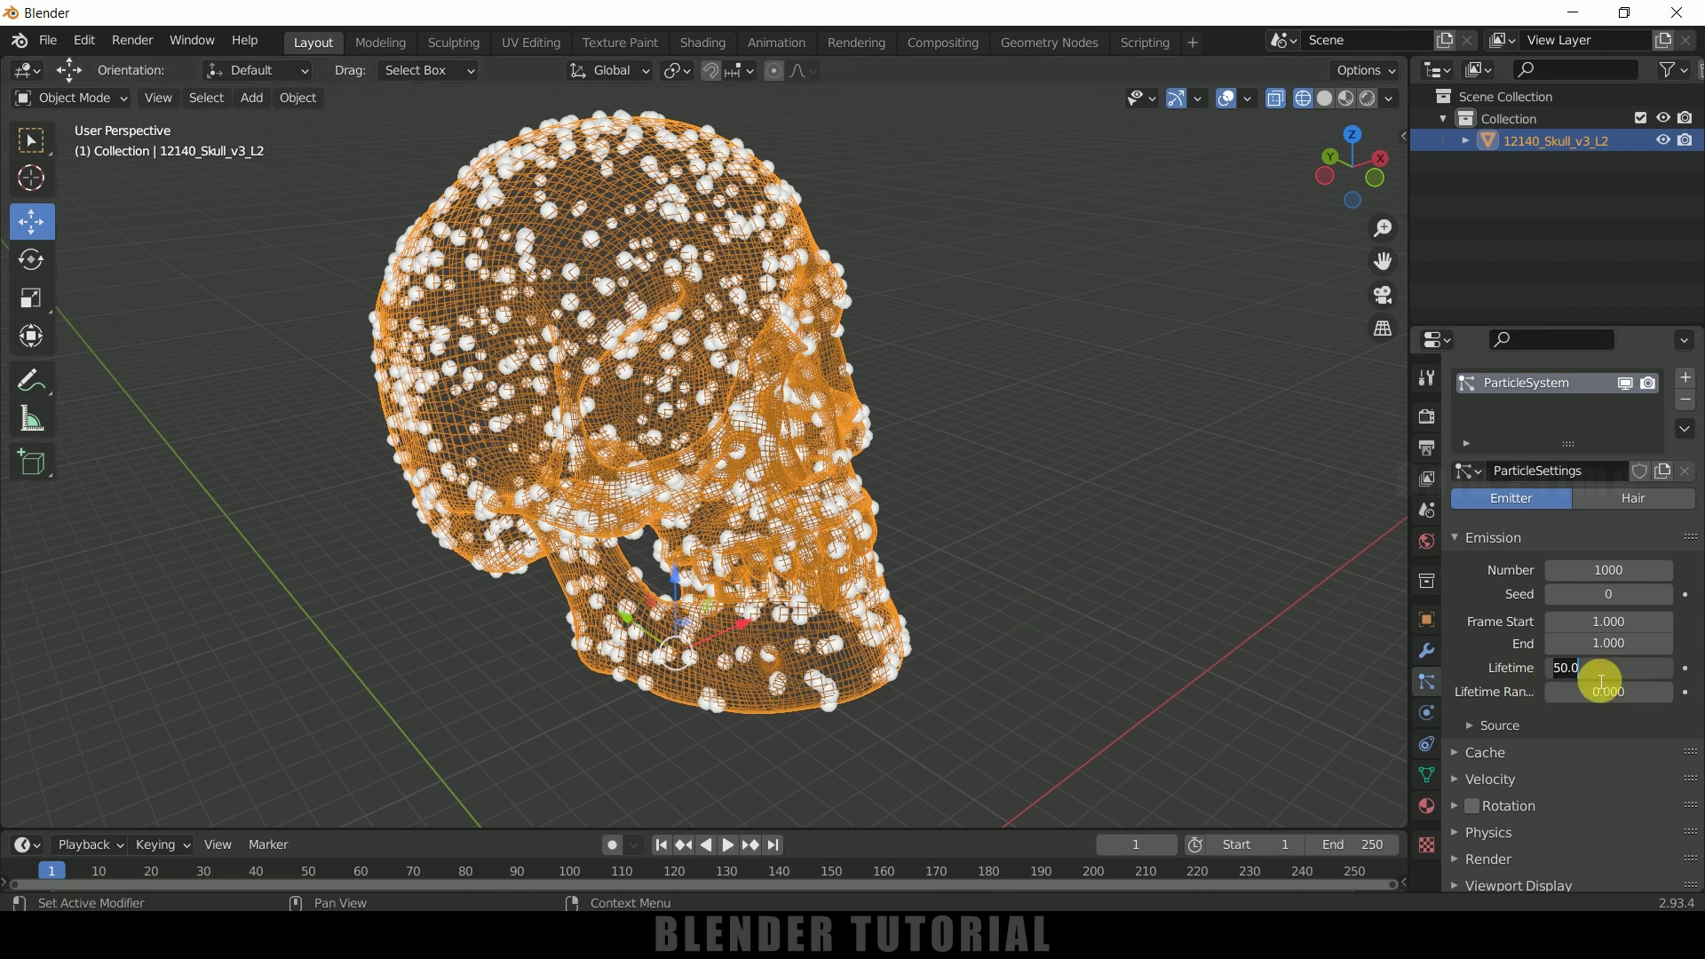
pyautogui.write('250')
pyautogui.press('Return')
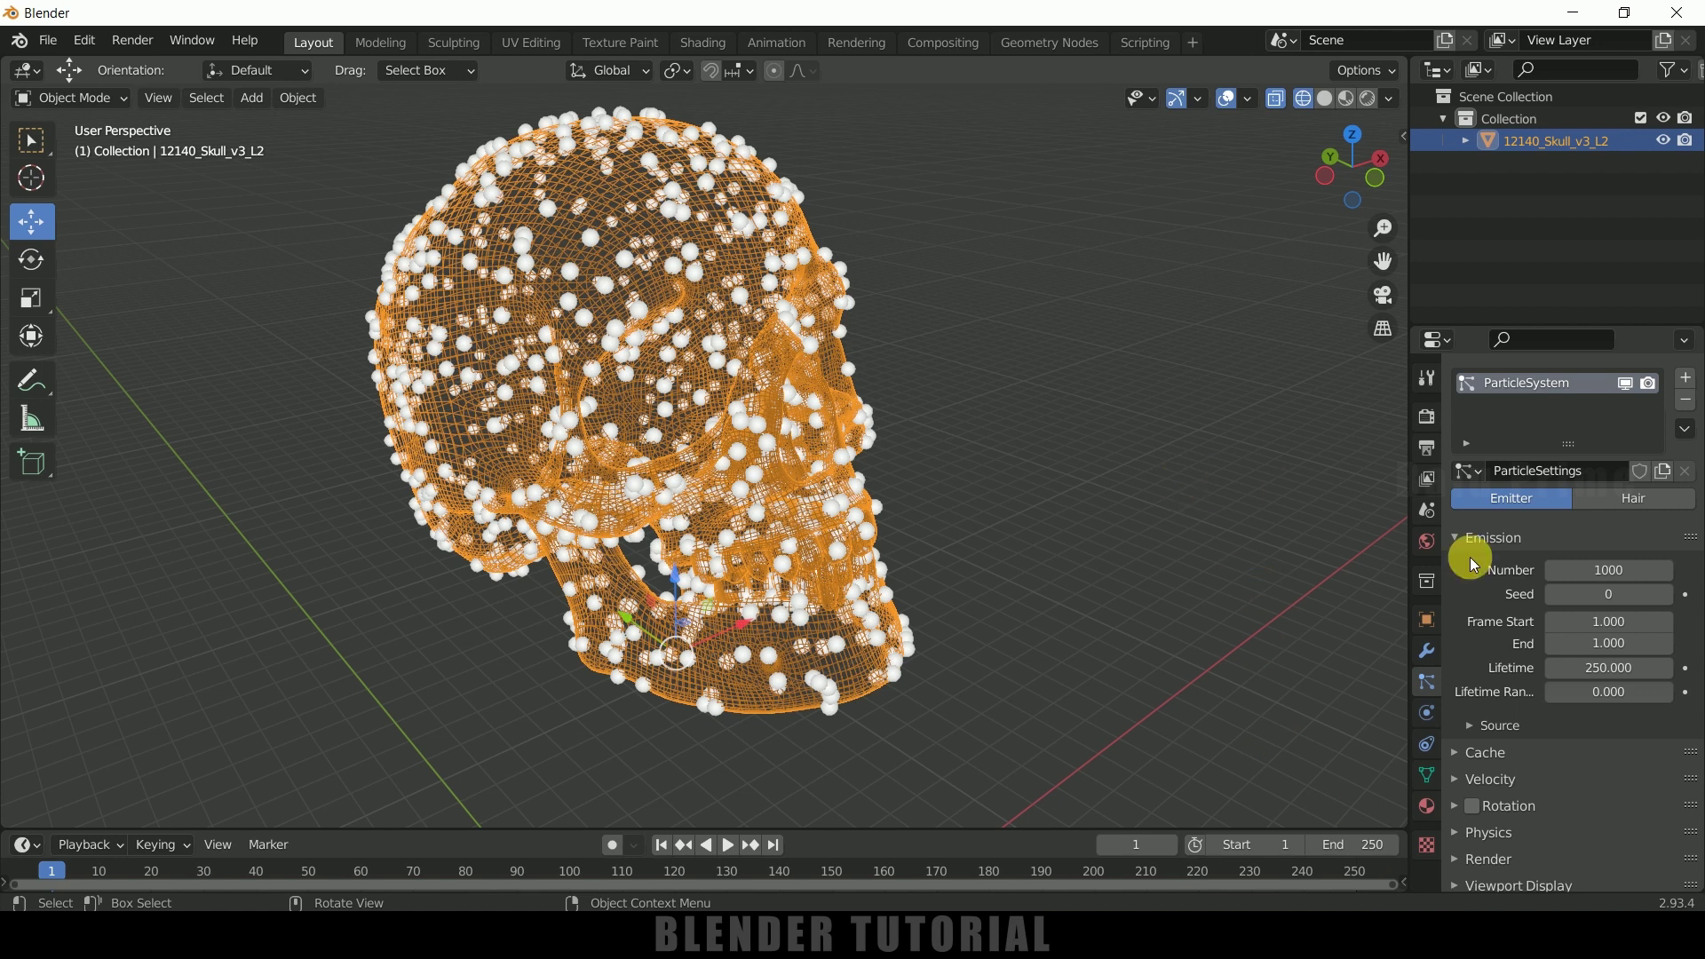
# Step: Set the particle source to emit from the skull's volume
pyautogui.scroll(-1, 1531, 721)
pyautogui.click(1467, 690)
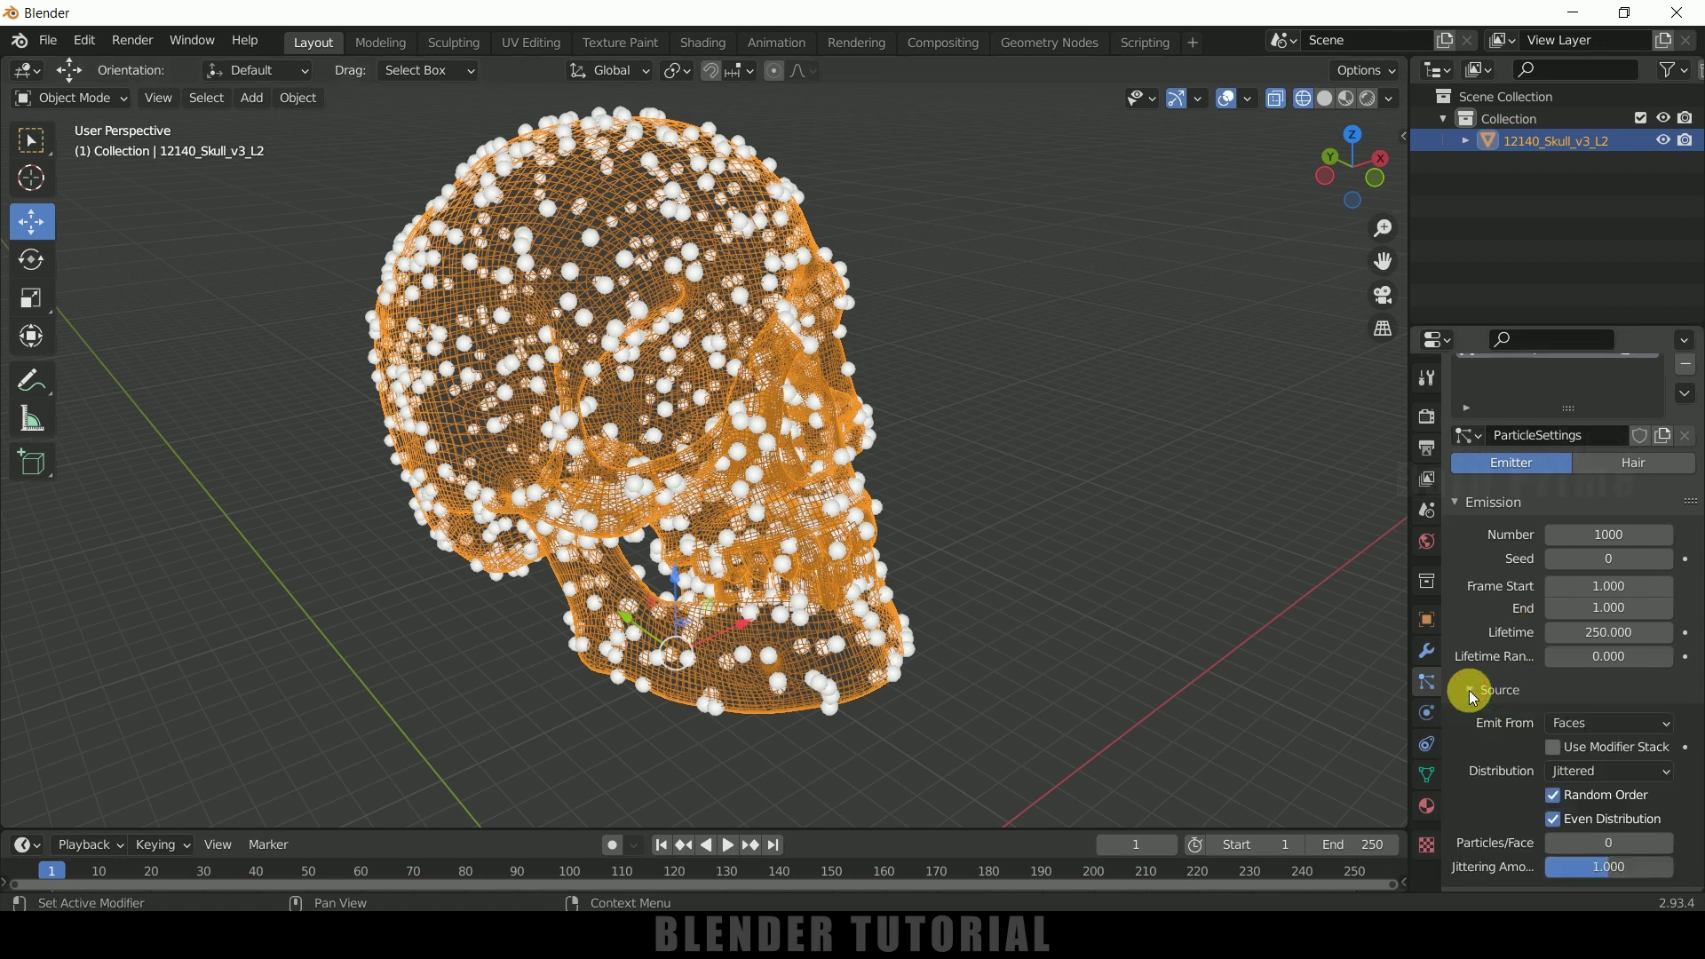
pyautogui.scroll(-2, 1474, 697)
pyautogui.click(1585, 653)
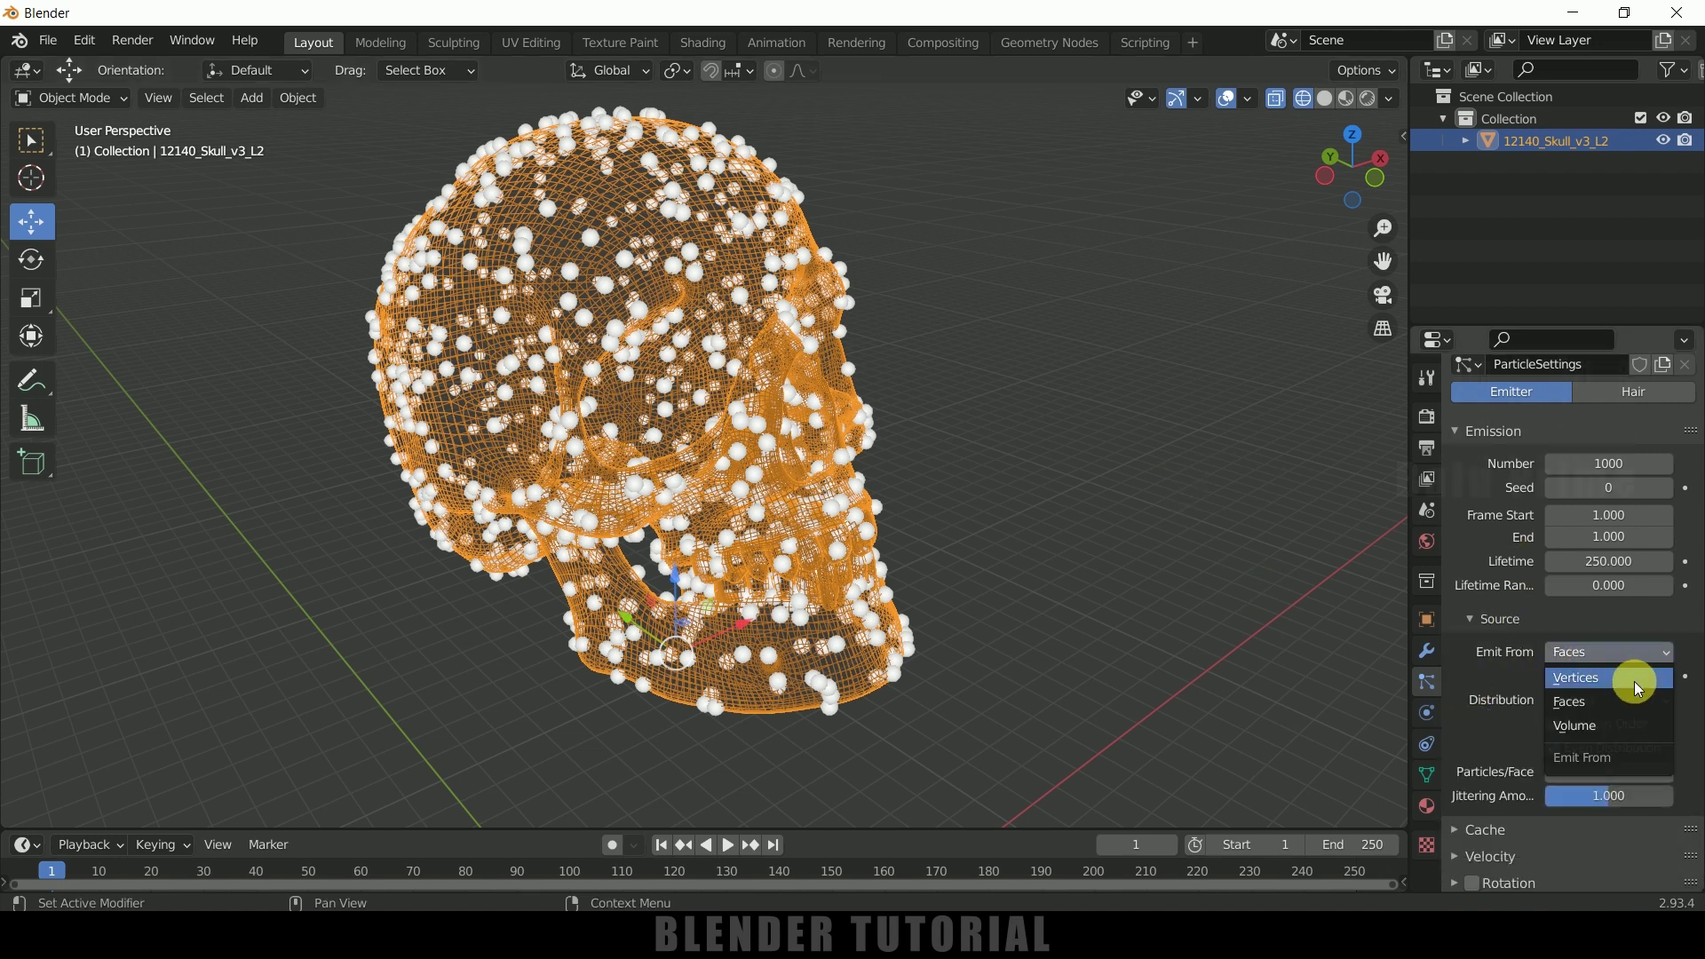
pyautogui.click(1589, 725)
# Step: Change the particle distribution to Grid and inspect the particles inside the skull
pyautogui.scroll(-2, 1499, 684)
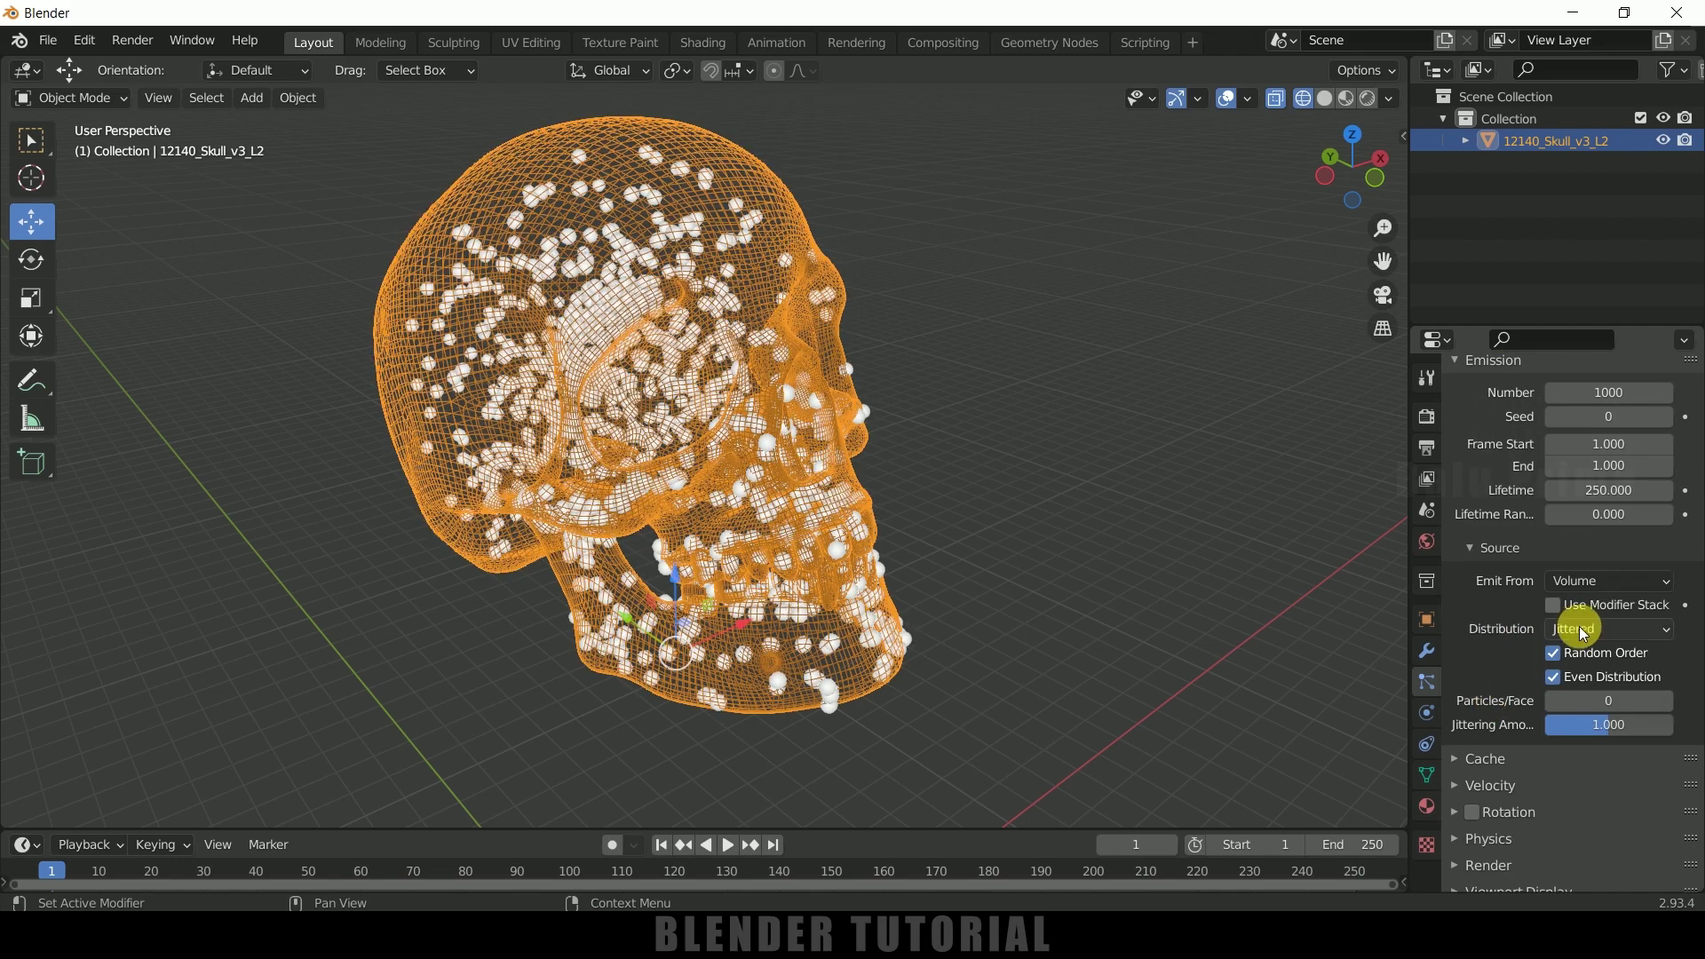
pyautogui.click(1592, 630)
pyautogui.click(1589, 703)
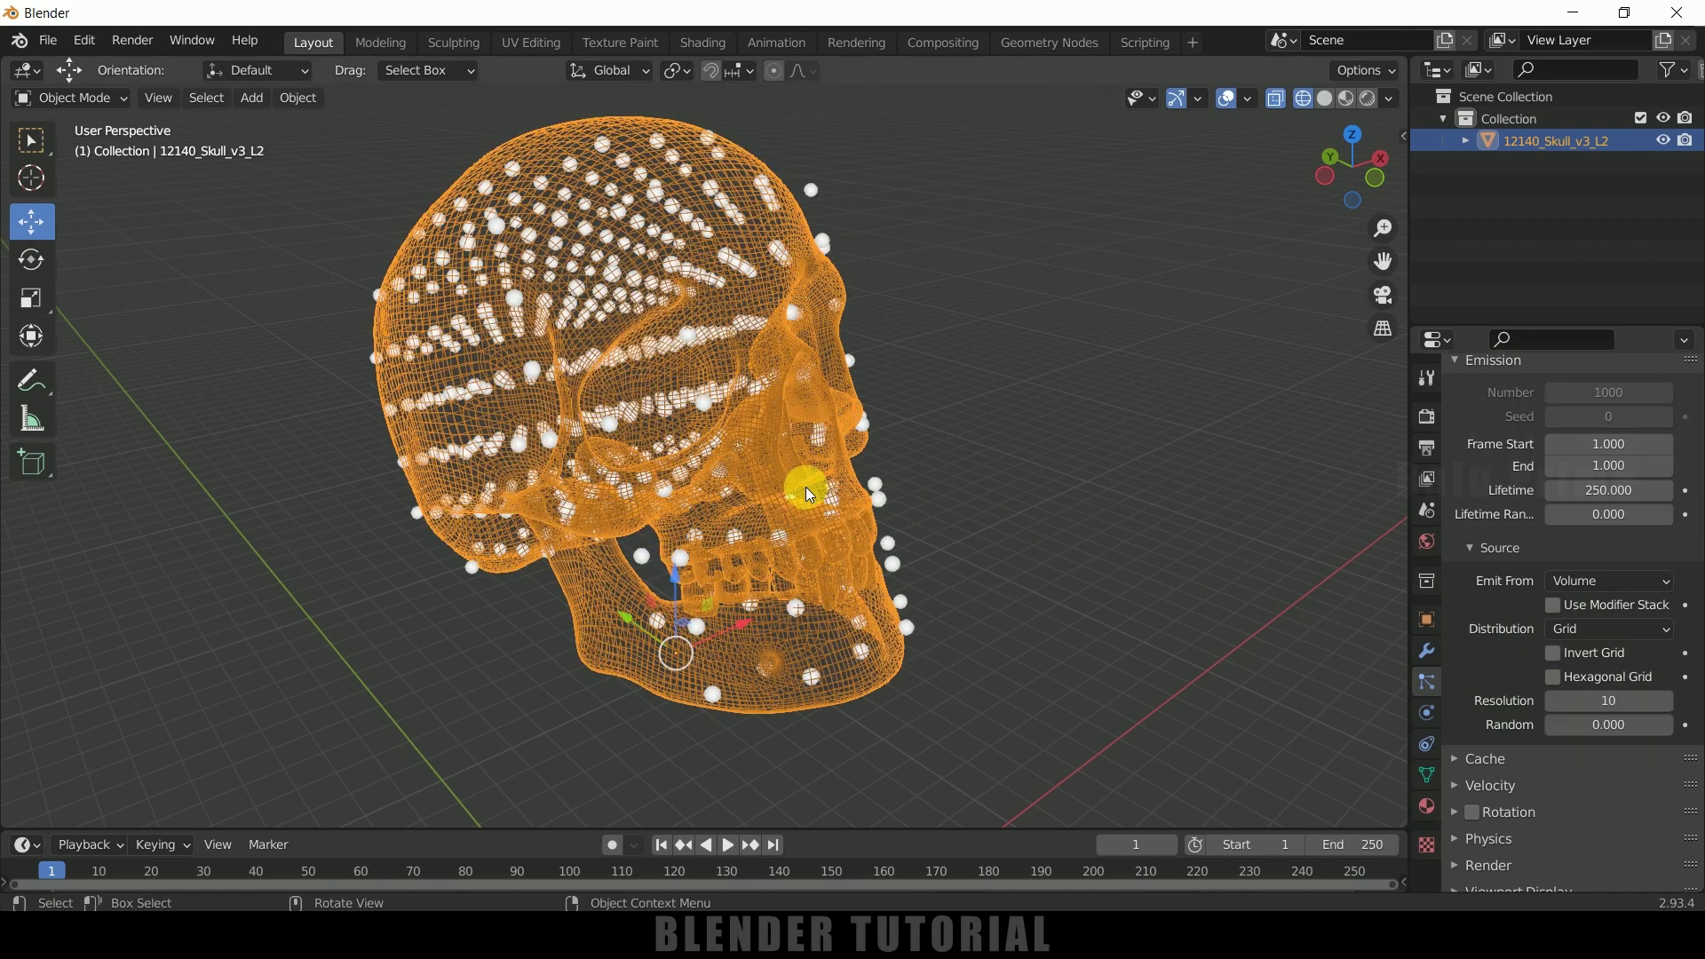
pyautogui.scroll(4, 806, 487)
pyautogui.moveTo(909, 513); pyautogui.dragTo(801, 453, button='middle')
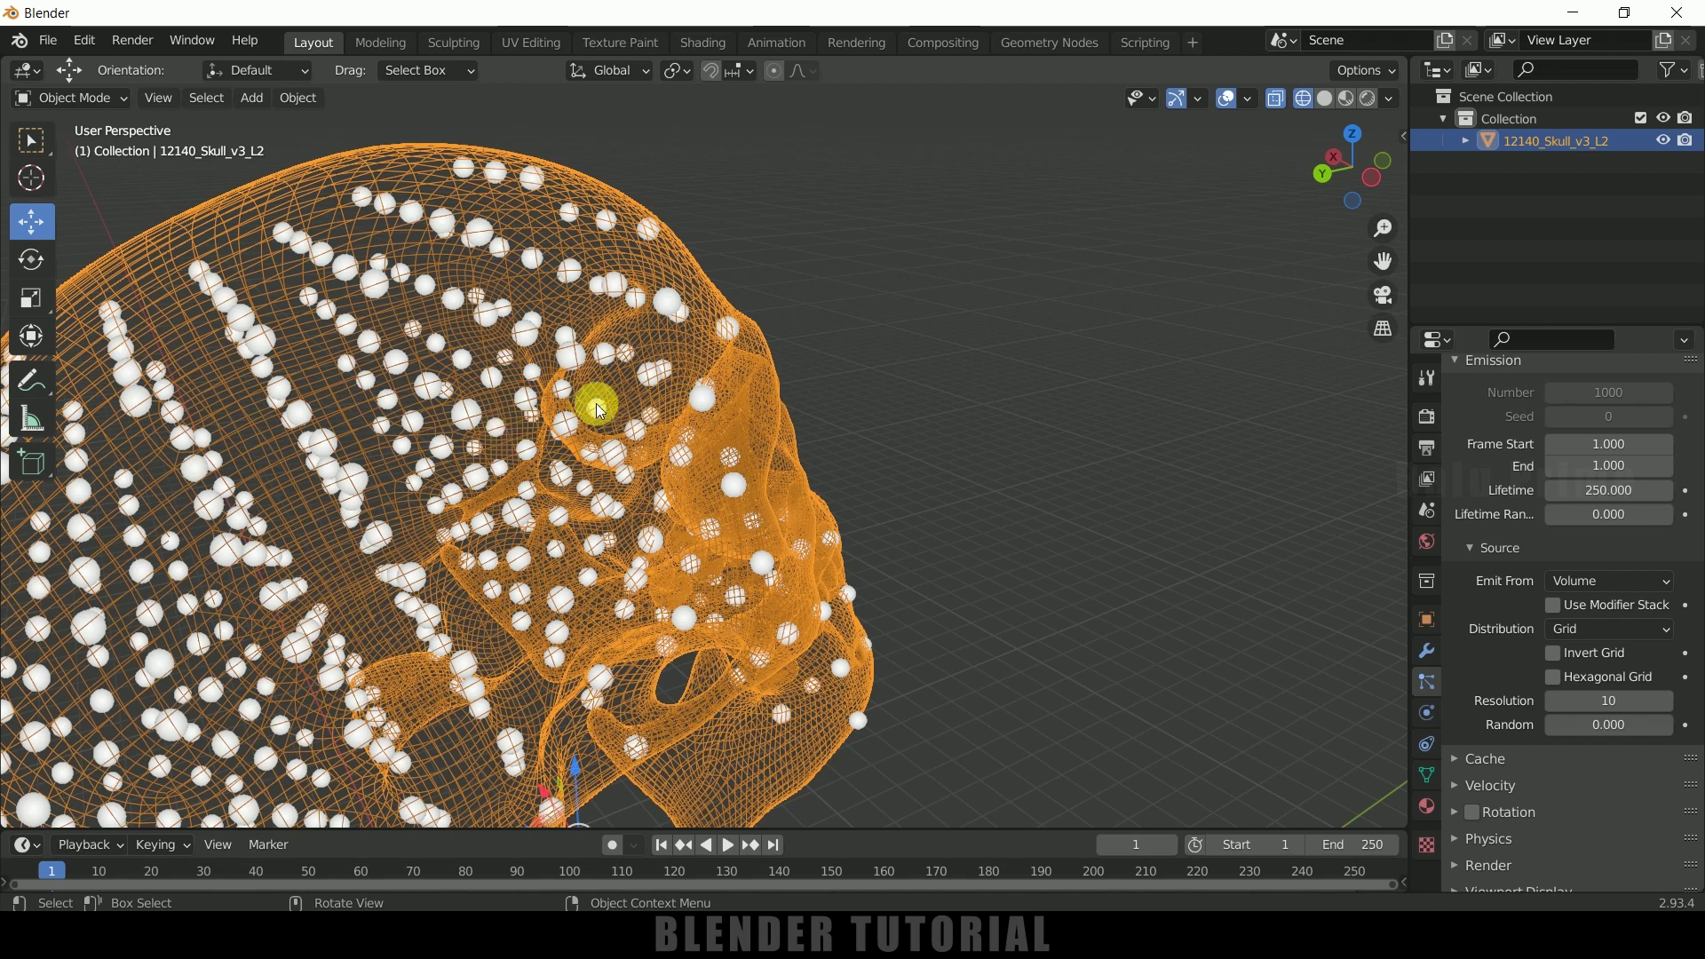
pyautogui.moveTo(594, 403); pyautogui.dragTo(689, 506, button='middle')
pyautogui.scroll(-3, 689, 506)
pyautogui.scroll(-2, 1439, 683)
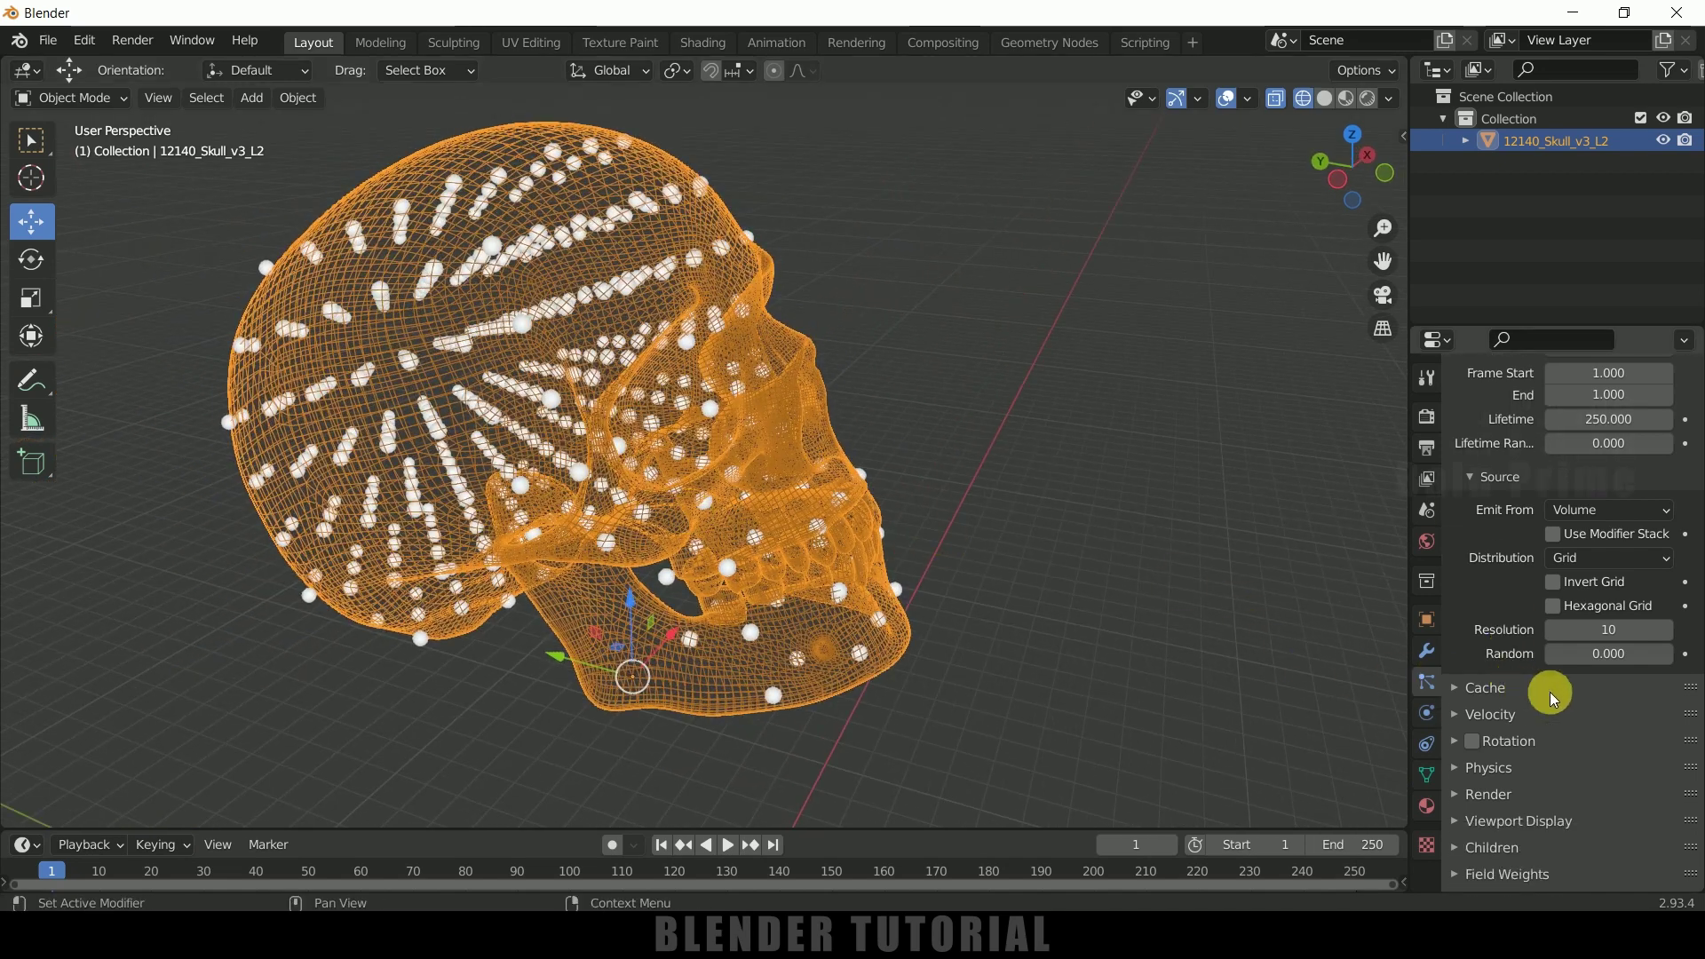
# Step: Set the particle grid resolution to 40 and check the denser particles on the skull
pyautogui.doubleClick(1625, 632)
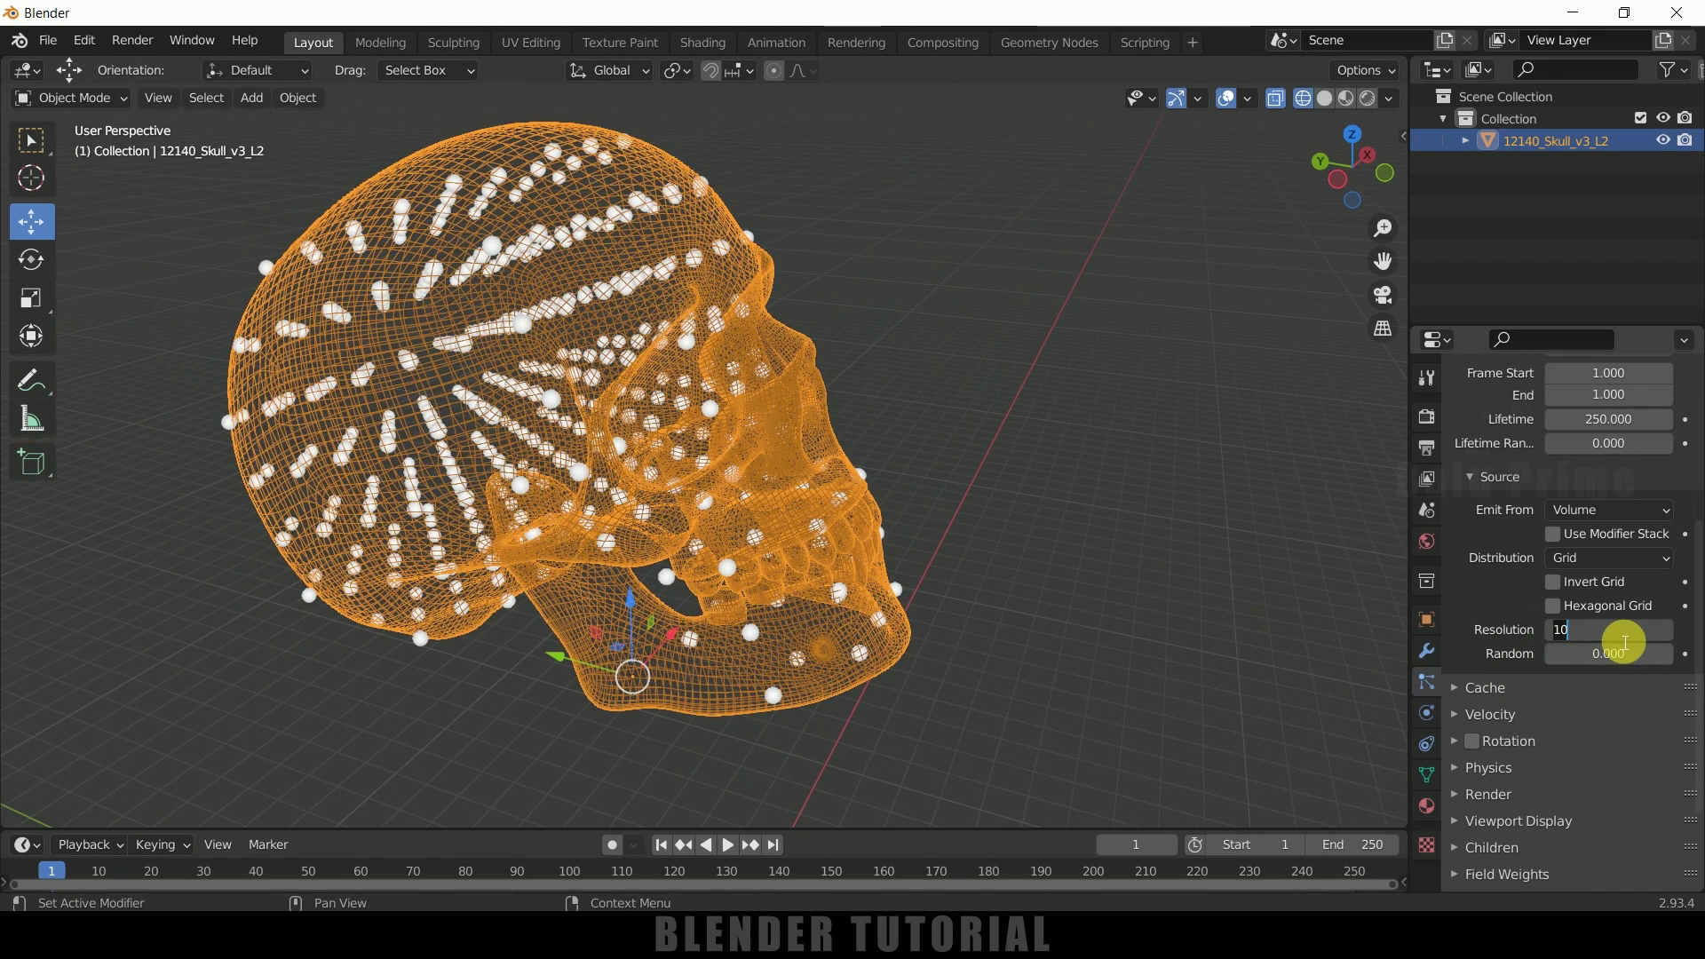
pyautogui.write('40')
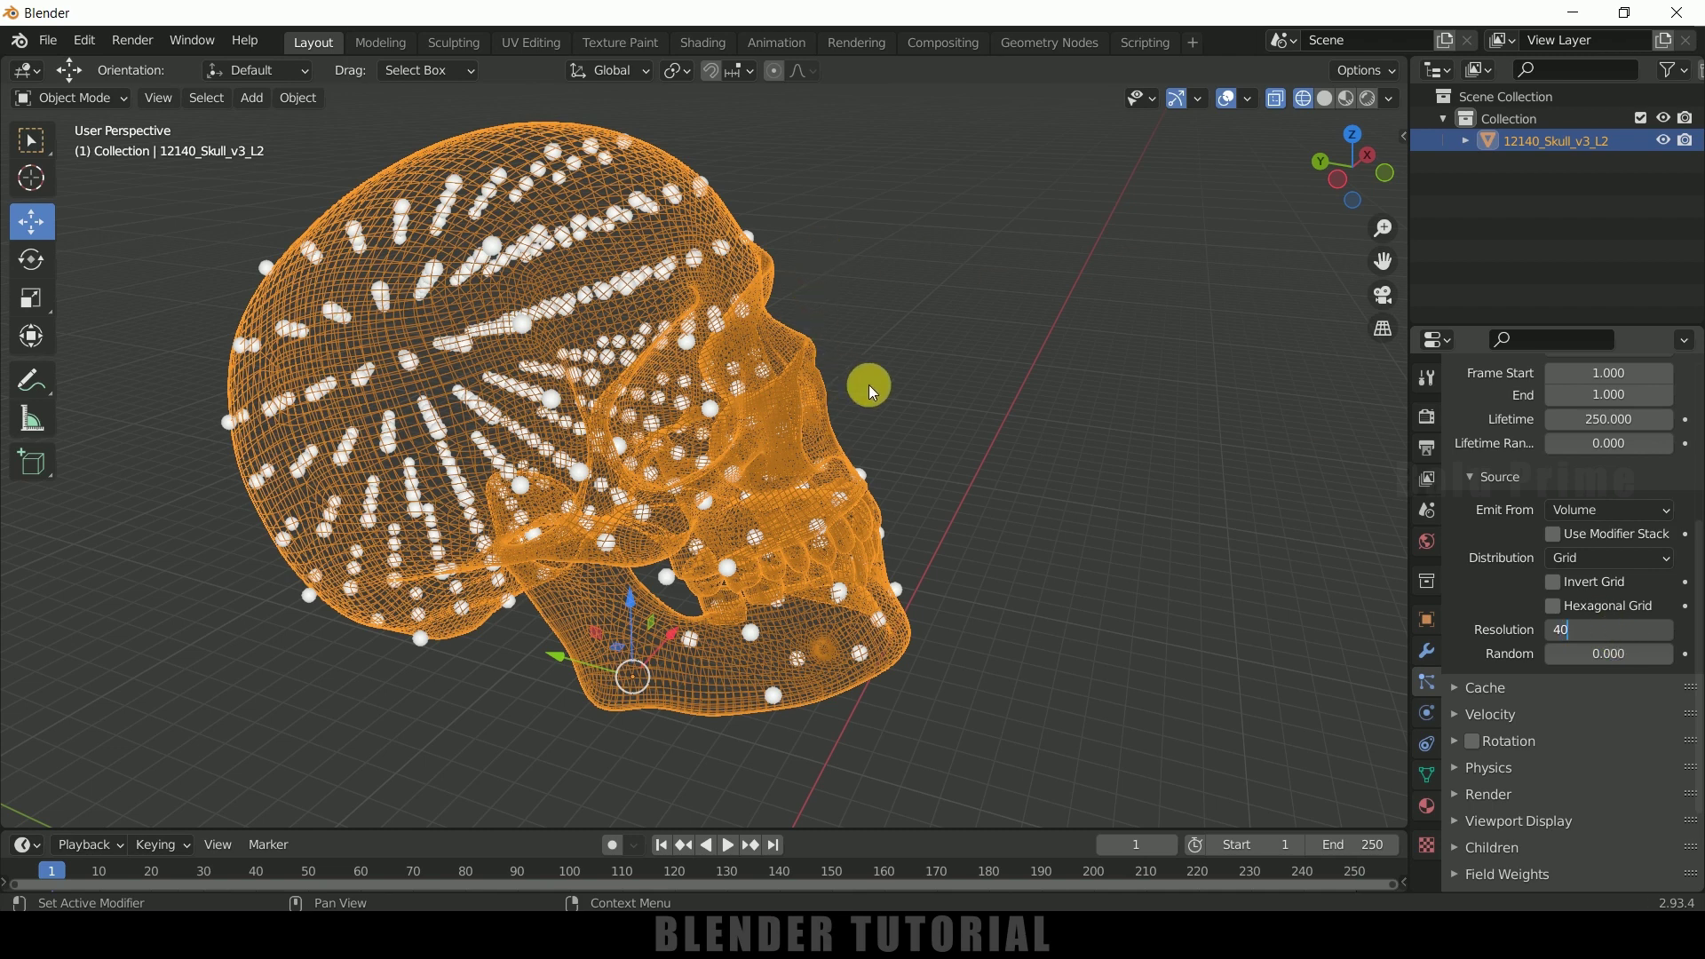
pyautogui.press('Return')
pyautogui.moveTo(881, 381); pyautogui.dragTo(955, 430, button='middle')
pyautogui.scroll(3, 918, 435)
pyautogui.scroll(-3, 955, 429)
# Step: Enable Size Deflect in the deflection settings of the particle system's physics
pyautogui.scroll(-3, 1547, 632)
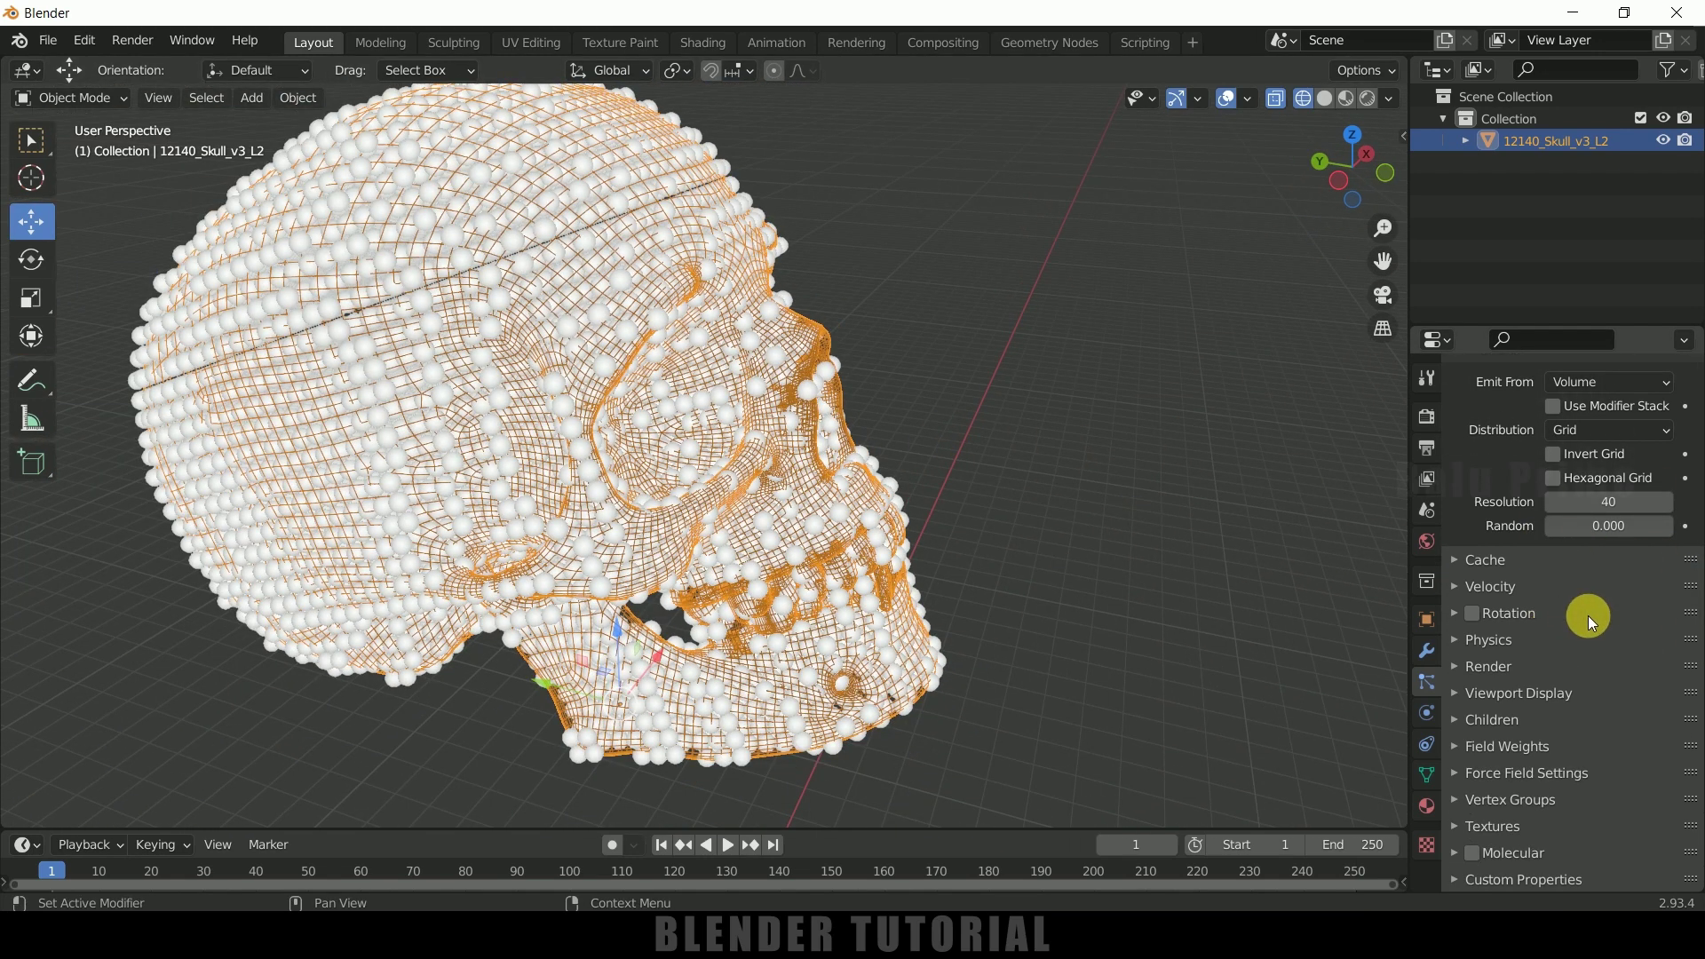
pyautogui.click(1457, 640)
pyautogui.scroll(-4, 1456, 641)
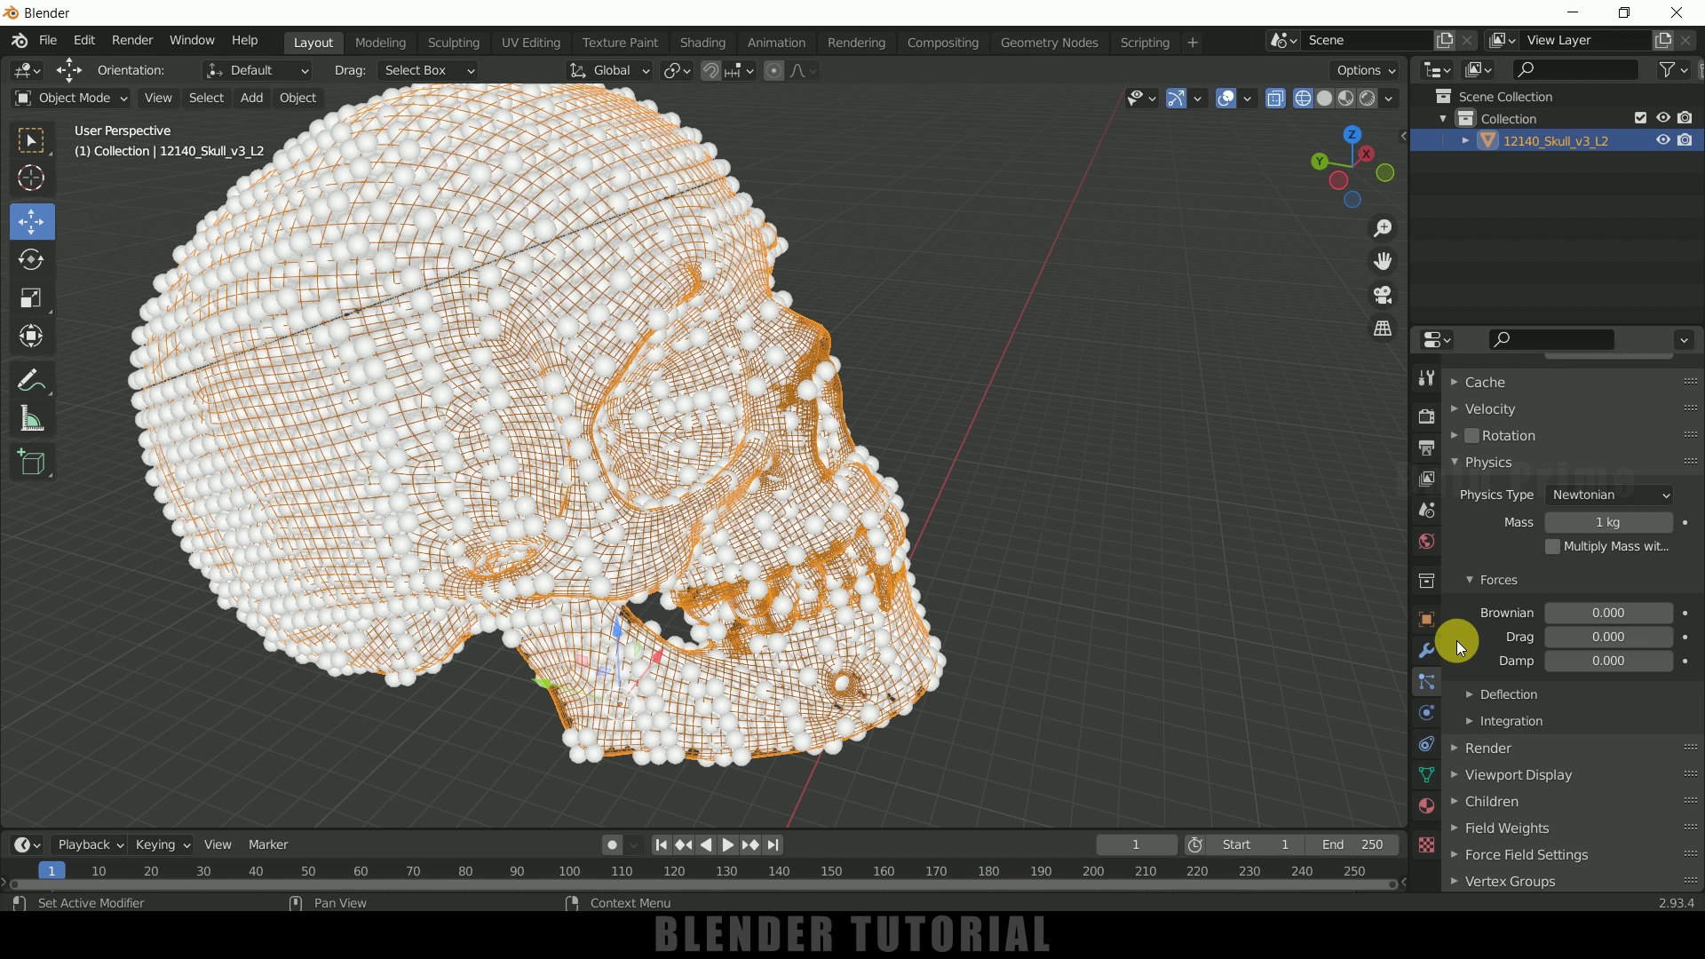
pyautogui.click(1468, 695)
pyautogui.scroll(-3, 1467, 695)
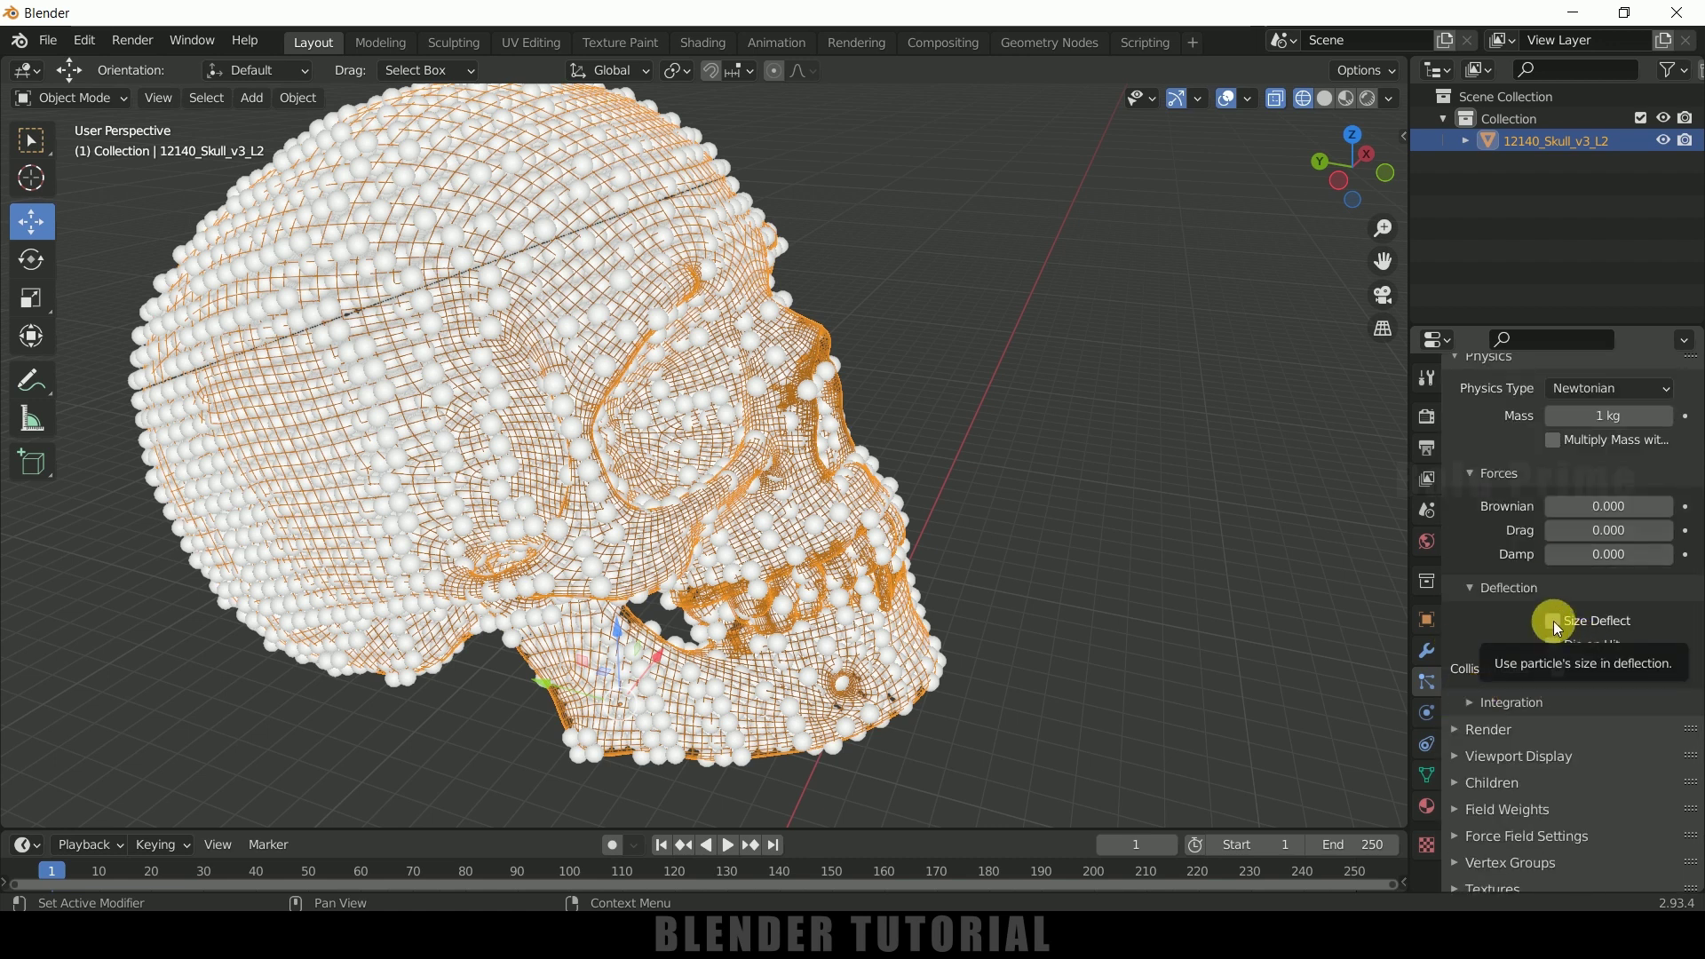
pyautogui.click(1553, 621)
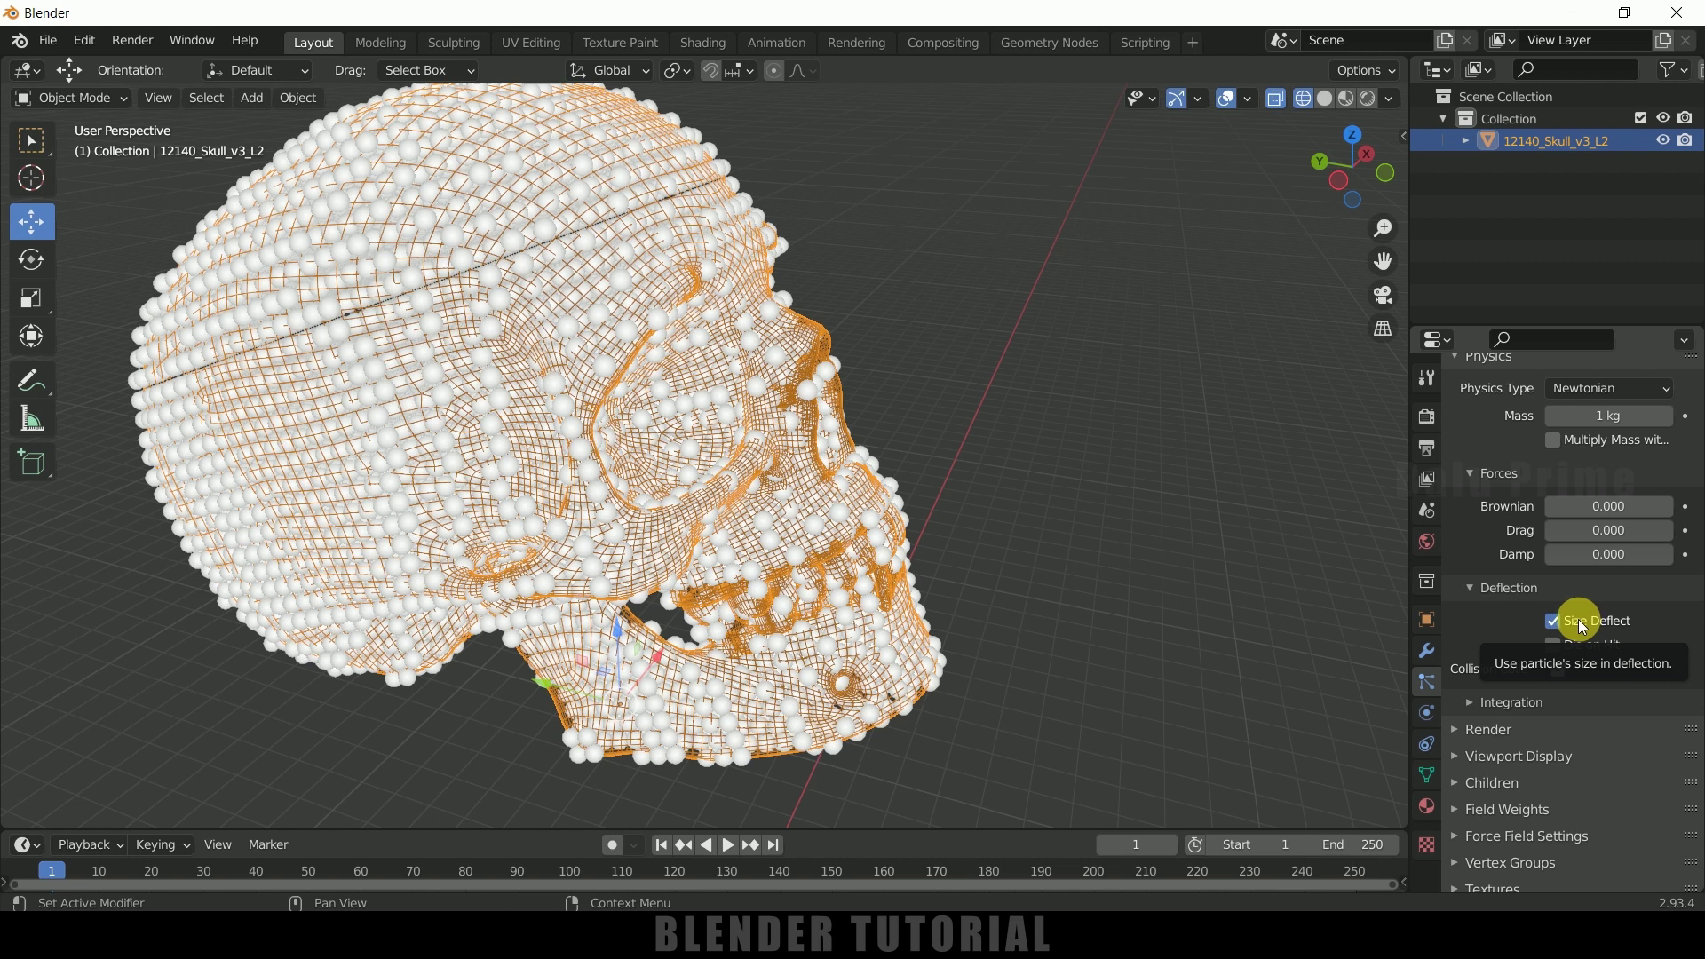
# Step: Set the skull's particles to render as Object instead of Halo
pyautogui.scroll(-2, 1522, 620)
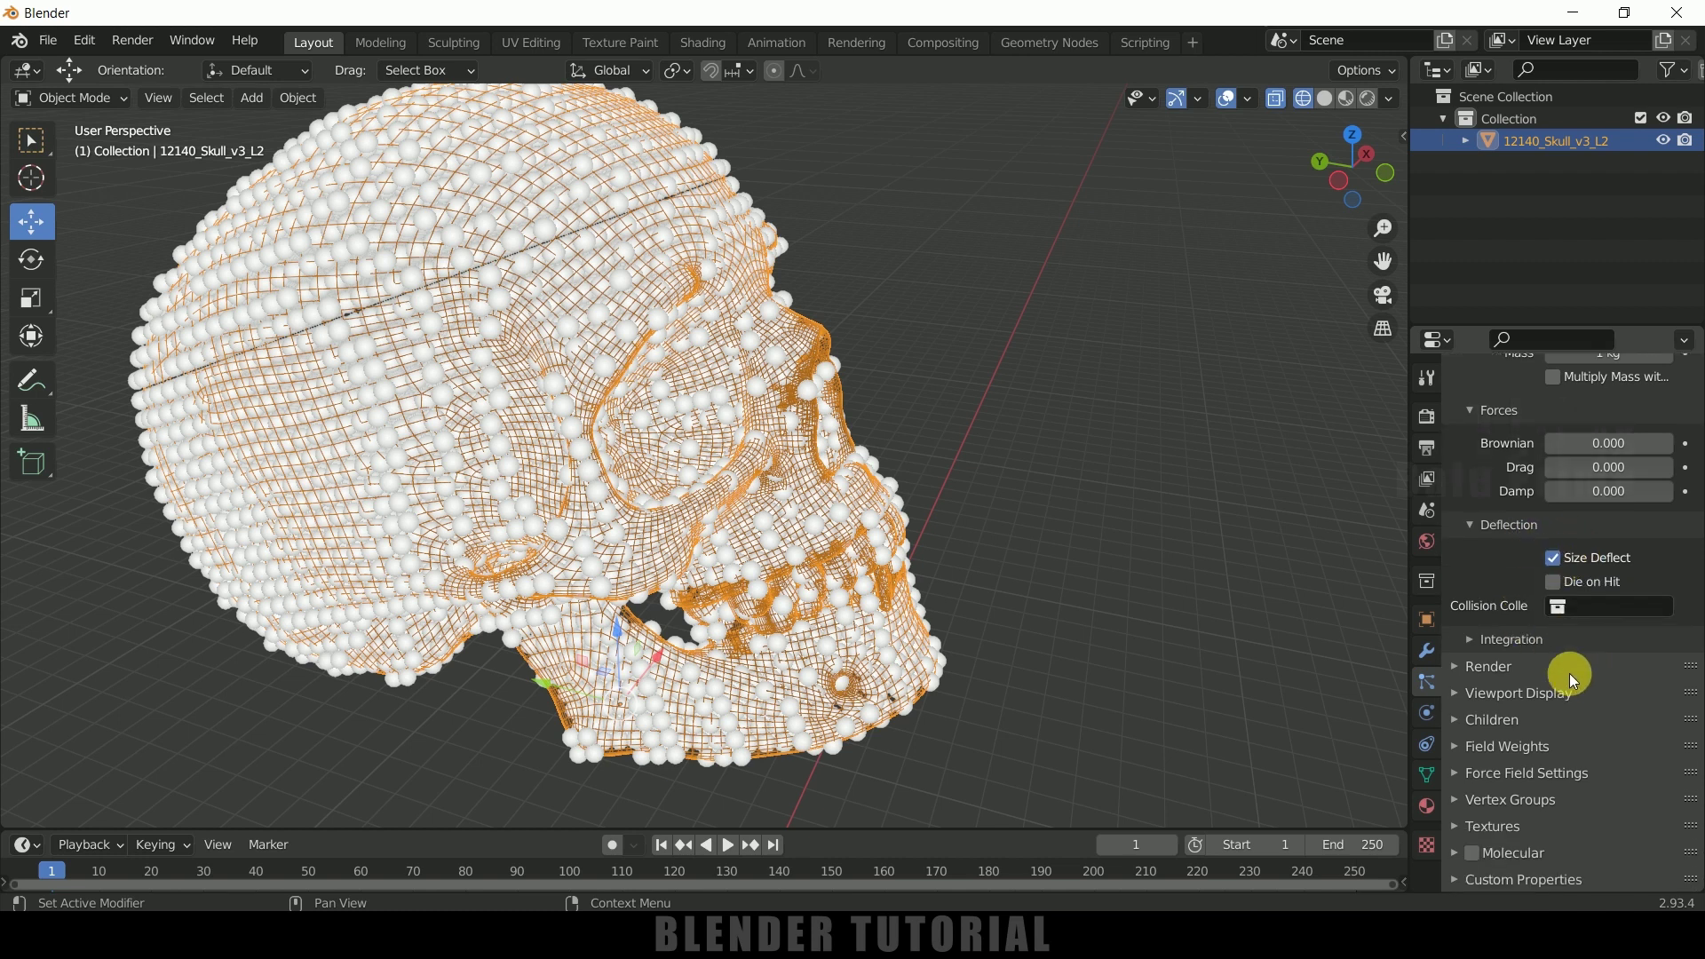
pyautogui.click(1463, 672)
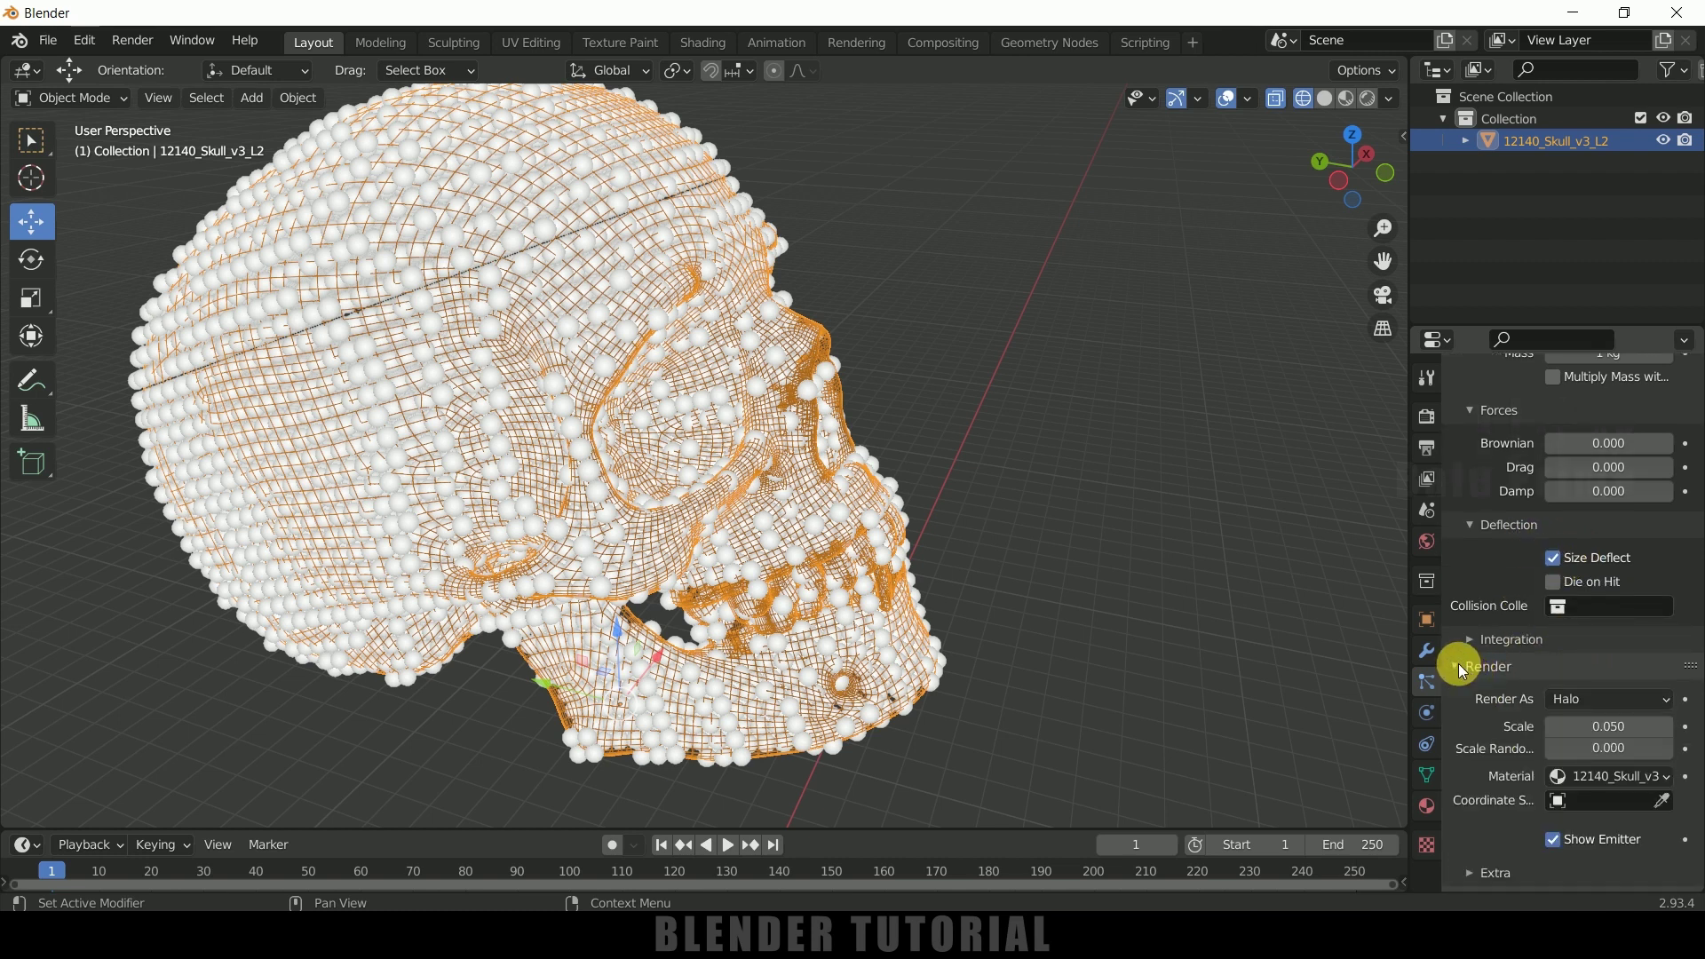
pyautogui.scroll(-4, 1461, 664)
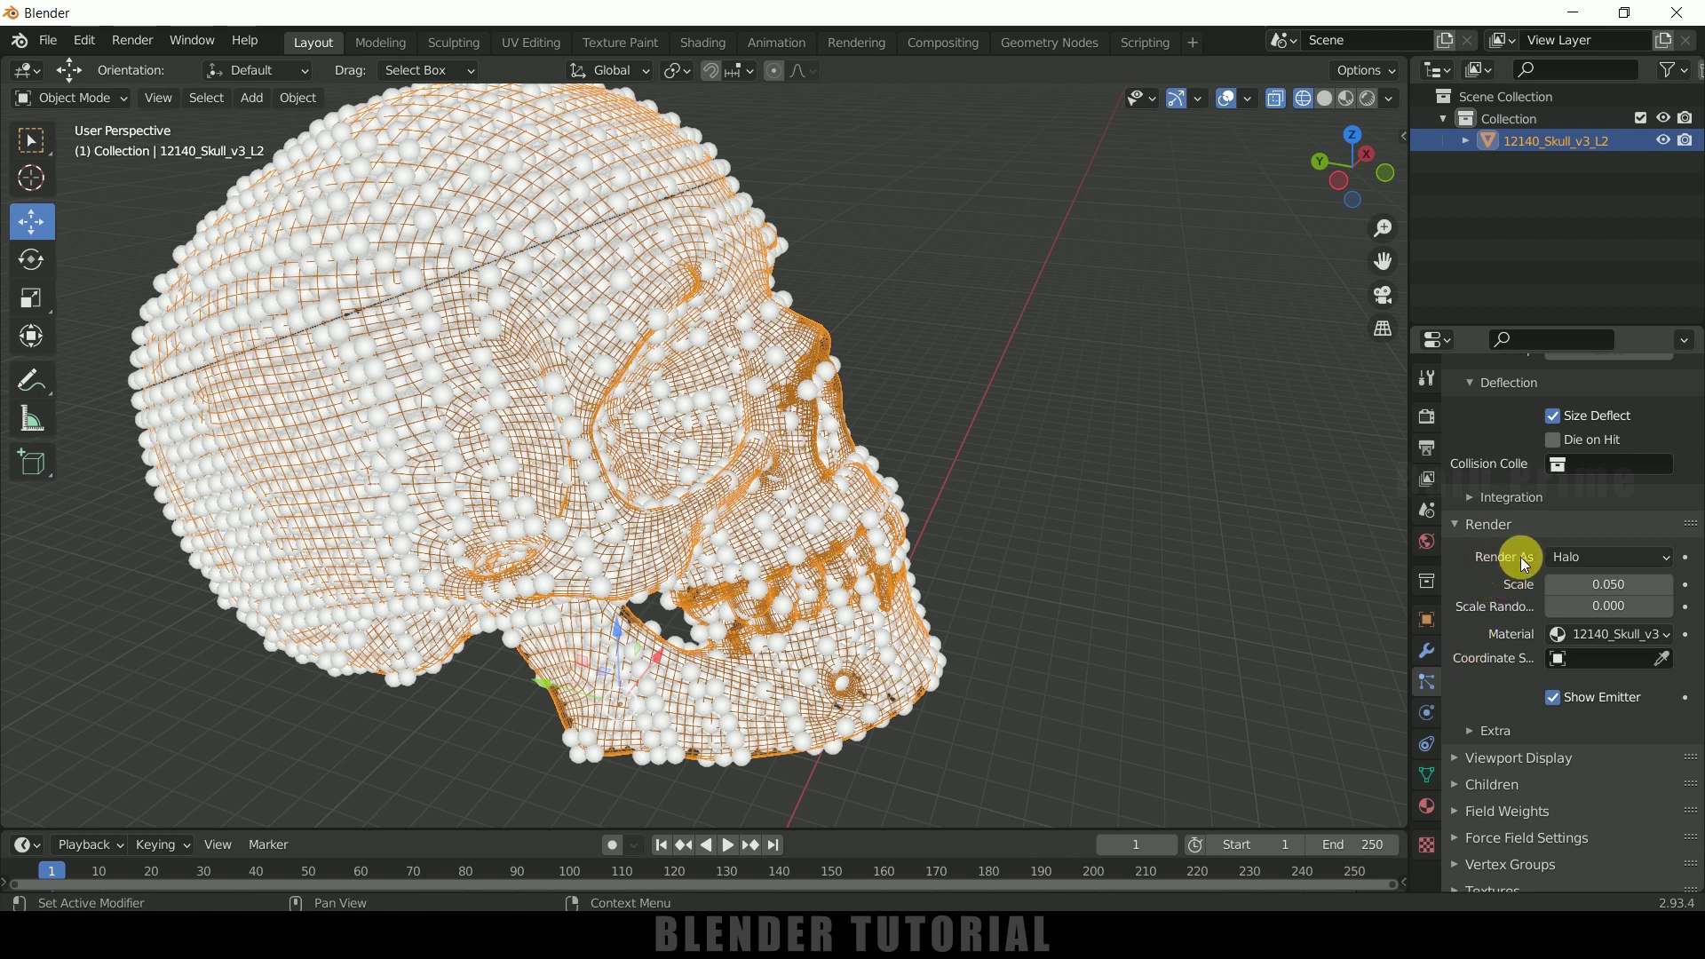
pyautogui.click(1556, 557)
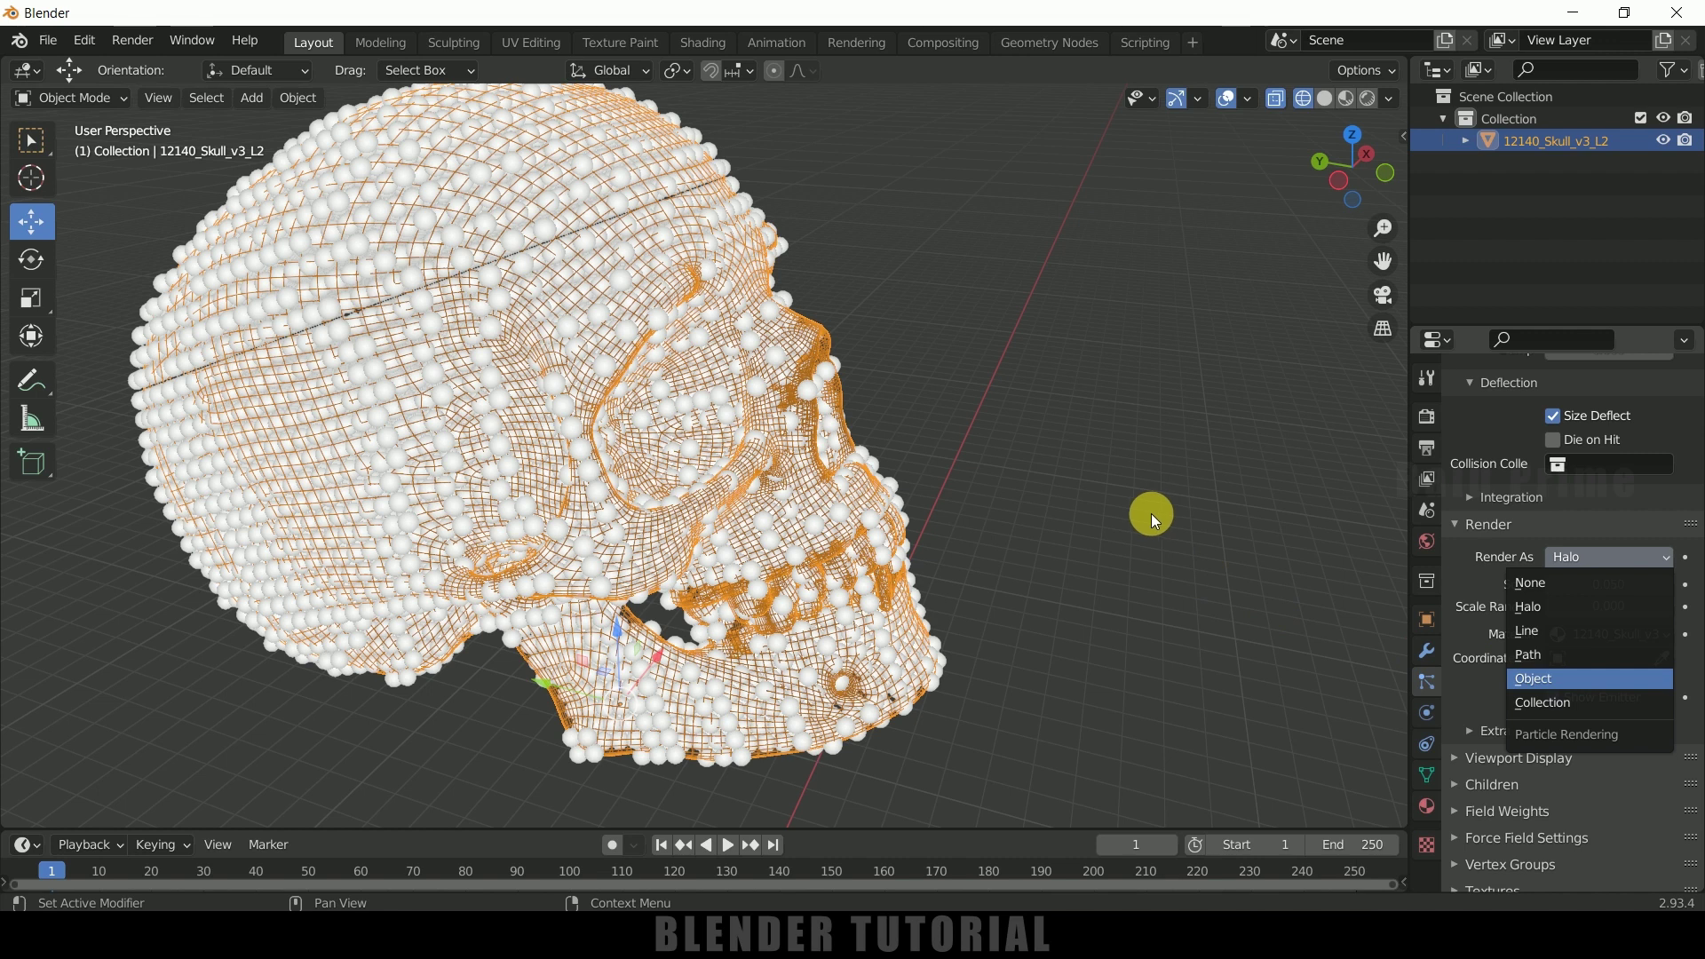
pyautogui.press('Return')
# Step: Add an ico sphere, raise it along the Z axis and move it along the X axis clear of the skull
pyautogui.scroll(-4, 1117, 503)
pyautogui.moveTo(1092, 491); pyautogui.dragTo(1065, 524, button='middle')
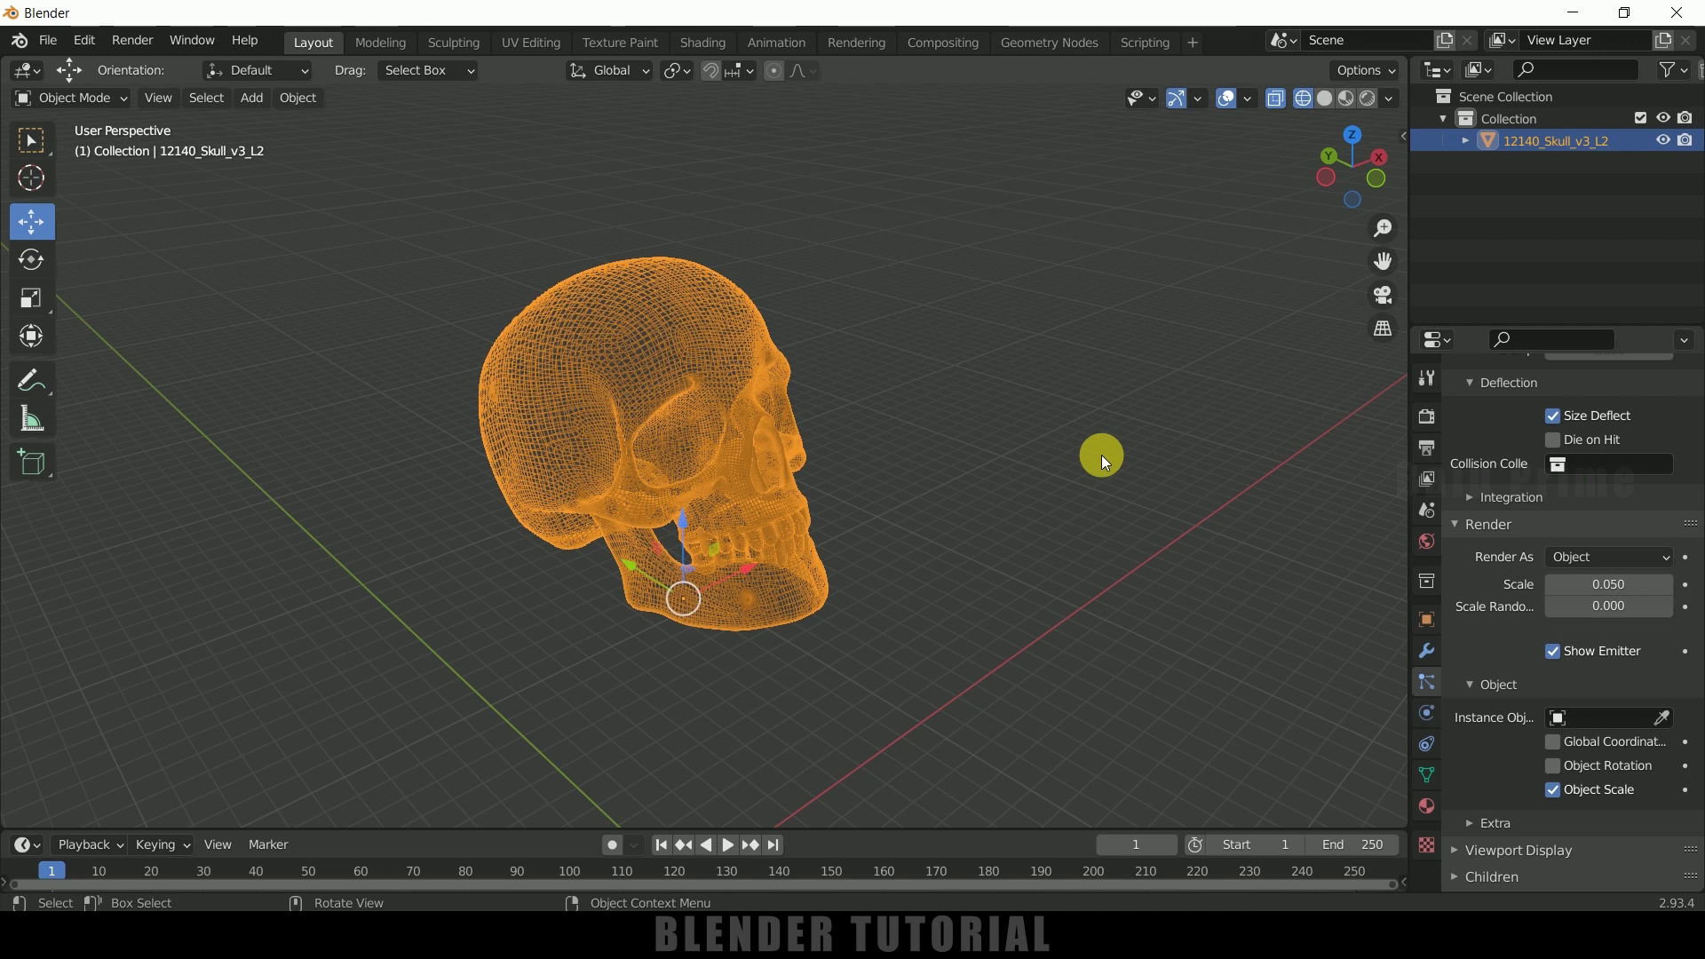
pyautogui.click(255, 100)
pyautogui.moveTo(265, 131)
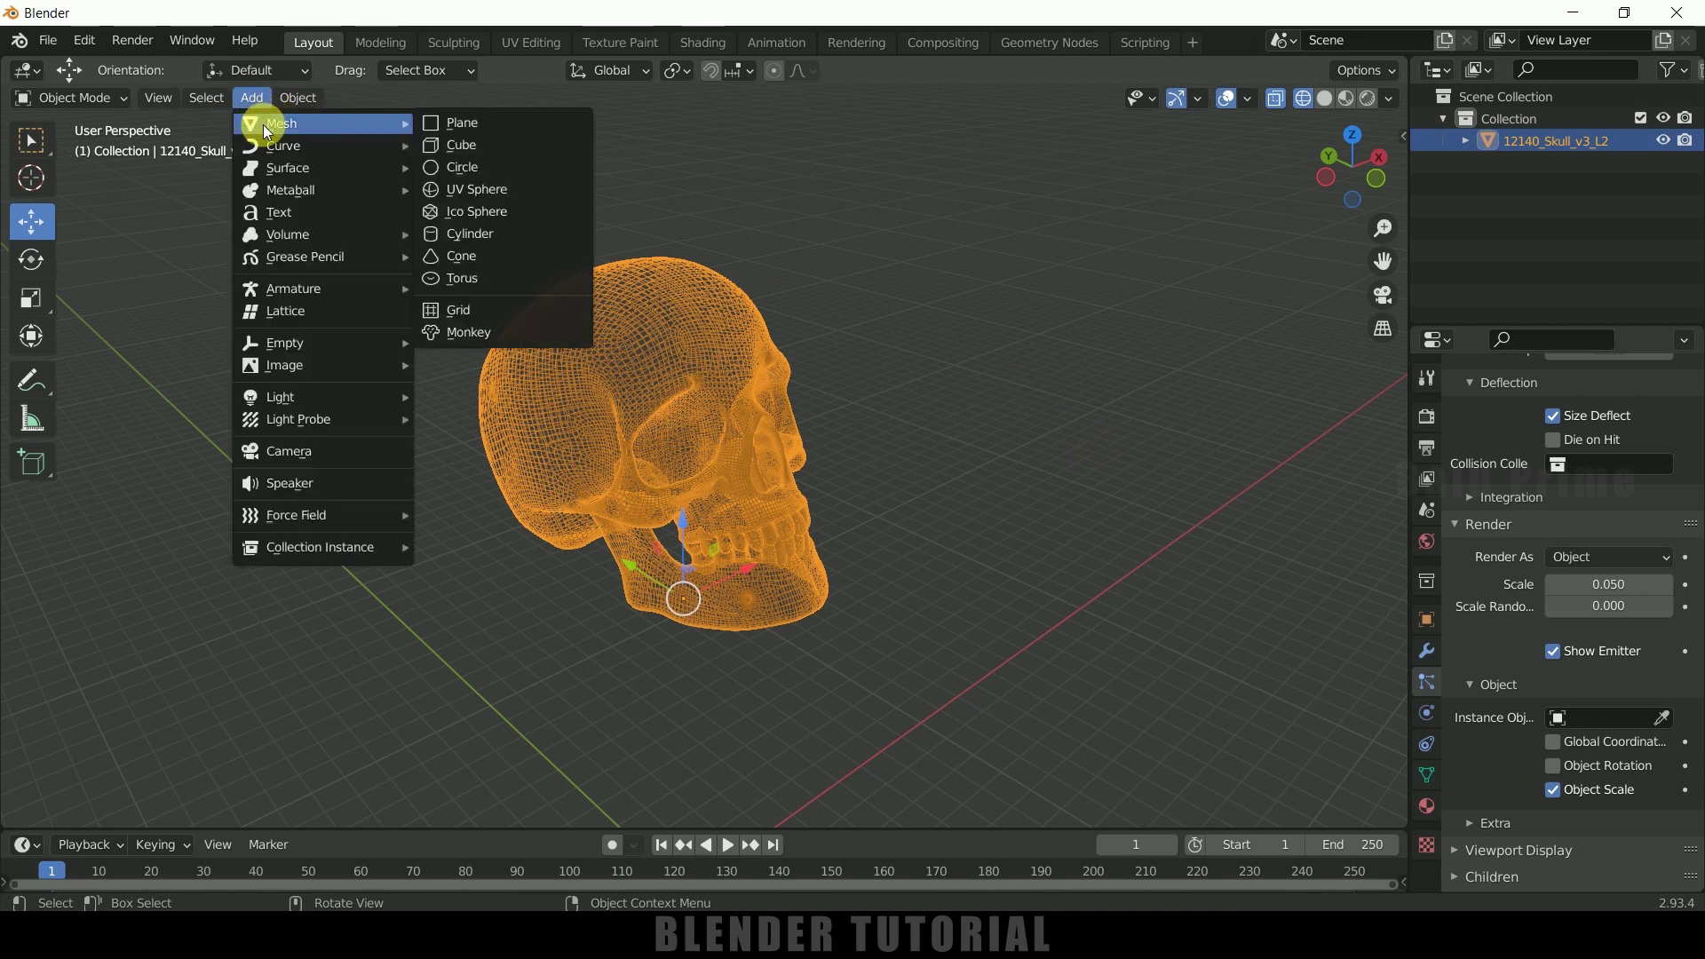
pyautogui.click(515, 211)
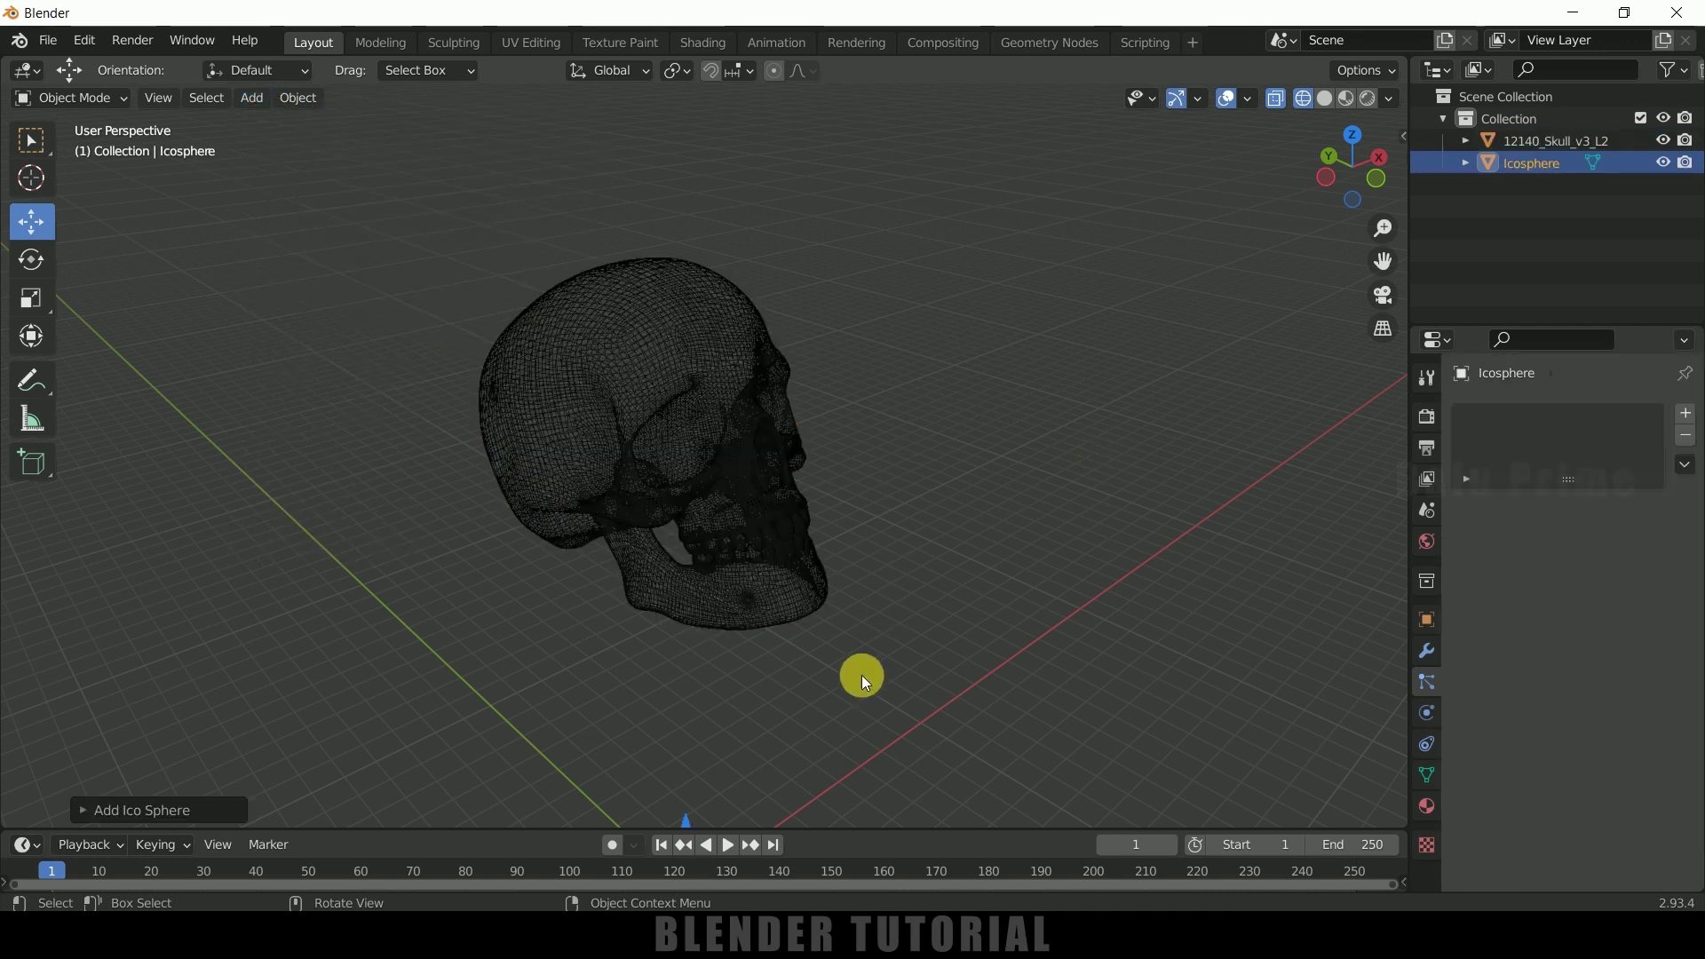
pyautogui.press('g')
pyautogui.press('z')
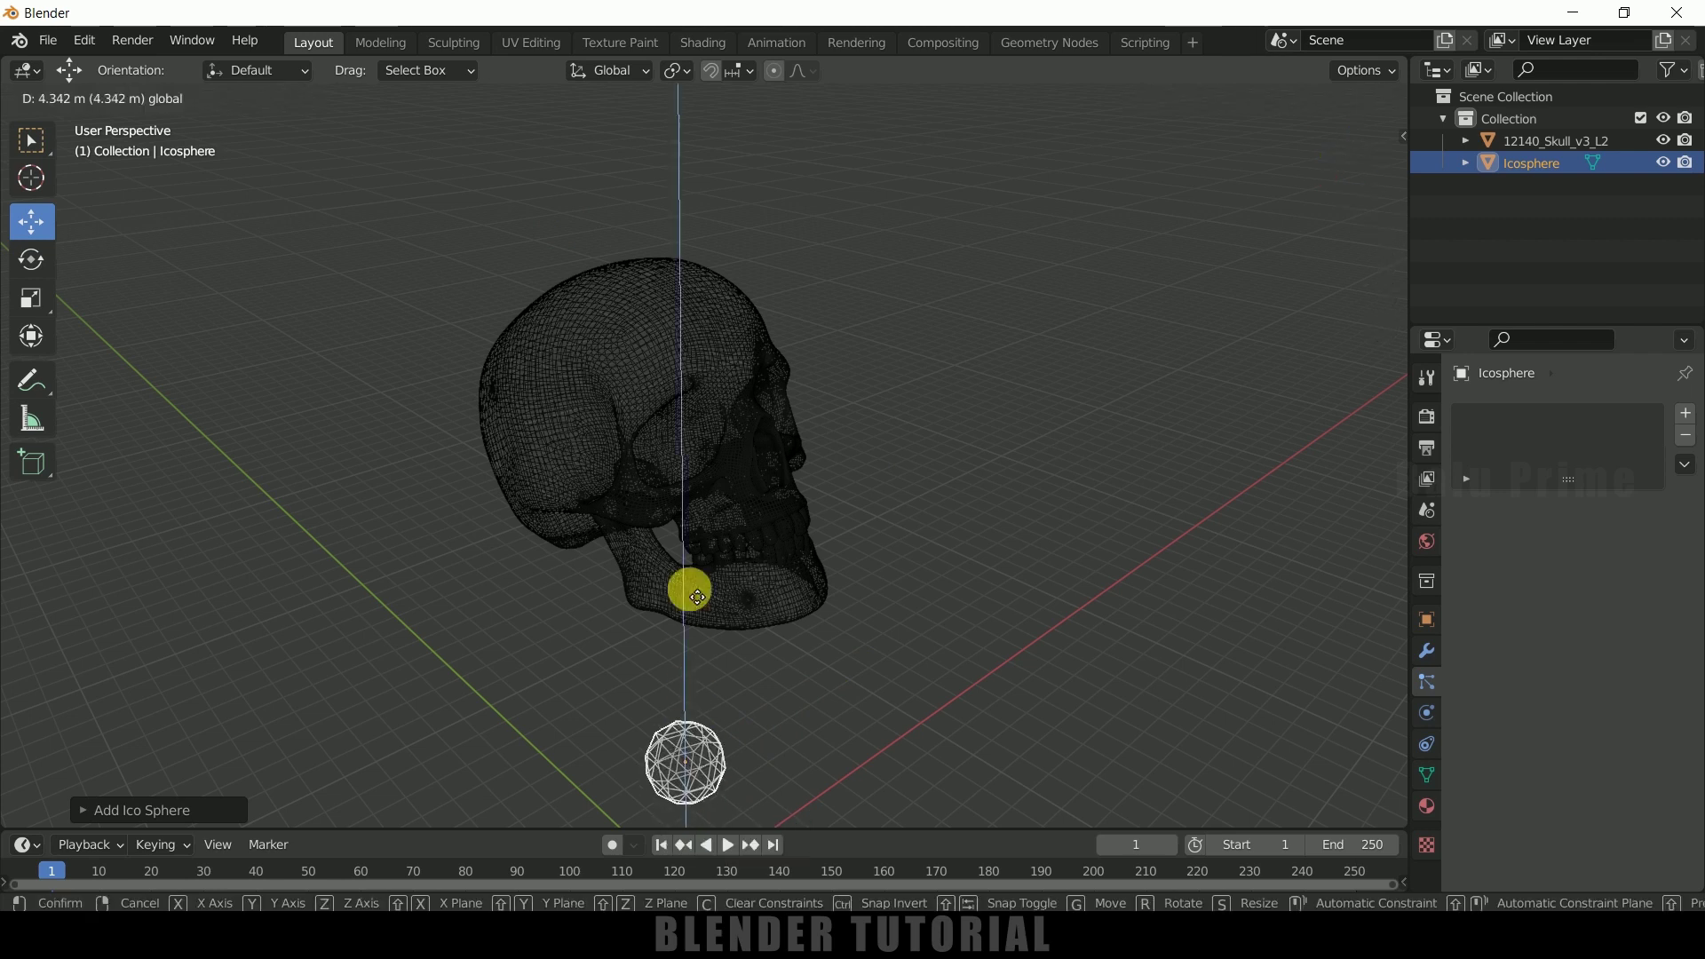
pyautogui.click(697, 597)
pyautogui.press('g')
pyautogui.press('x')
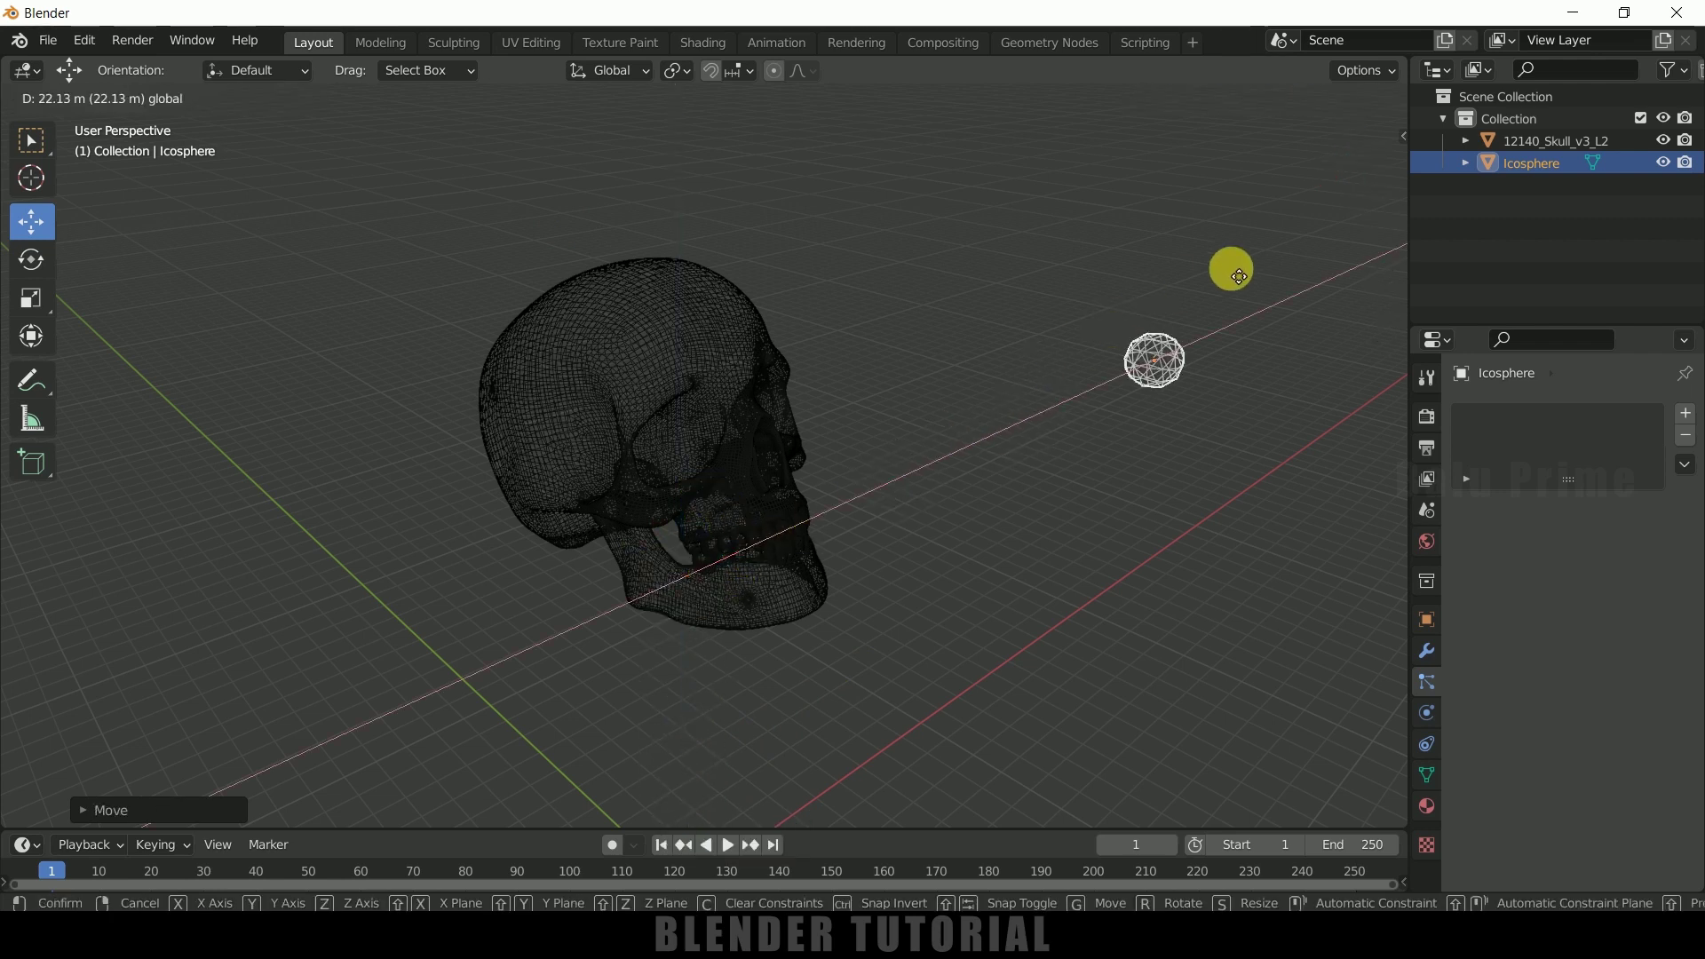
pyautogui.click(1206, 267)
# Step: Select the skull and assign the Icosphere as the instance object of its particle system
pyautogui.click(750, 335)
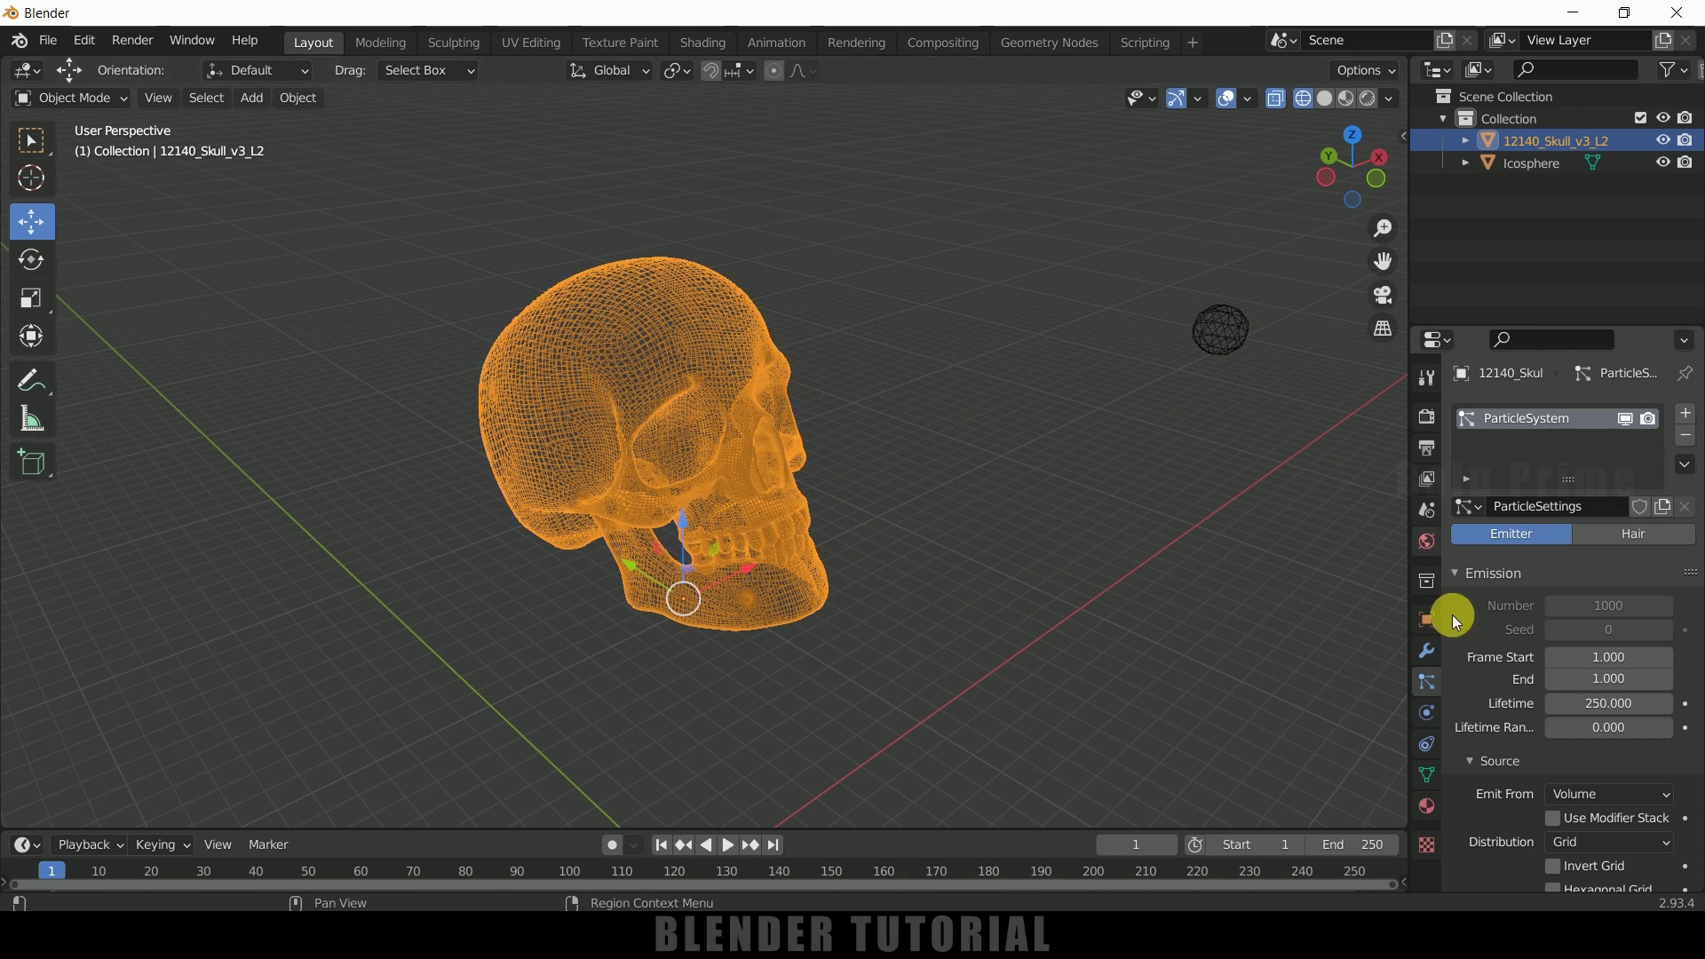
pyautogui.scroll(-15, 1505, 739)
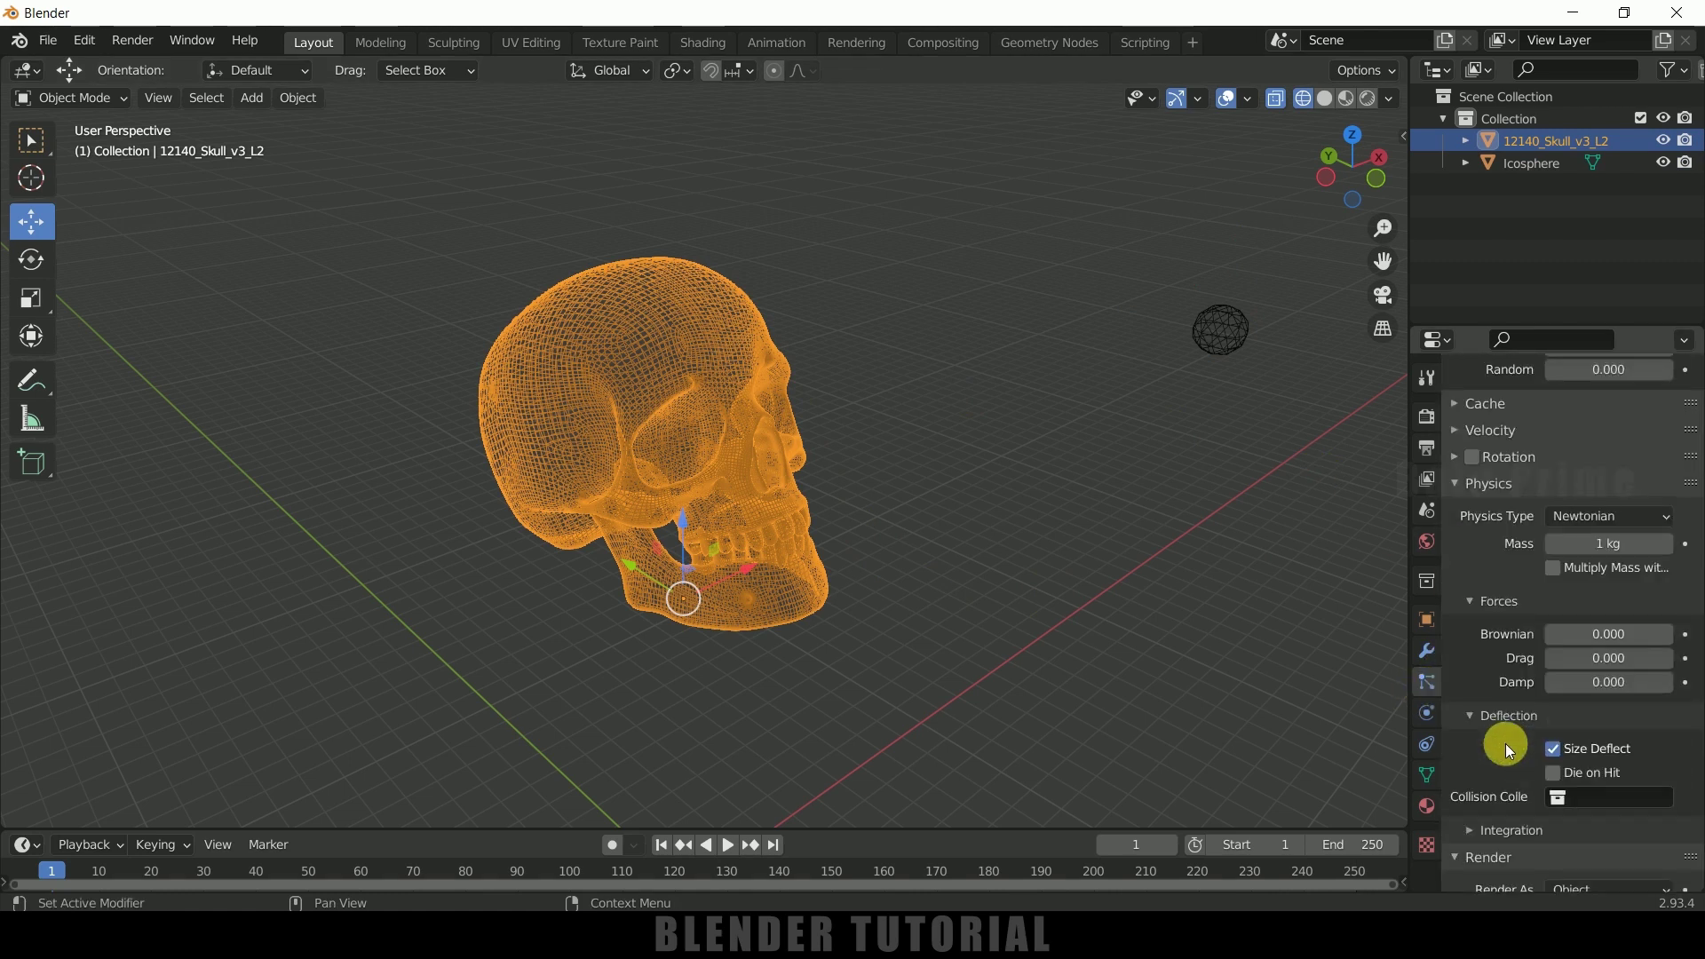
pyautogui.scroll(-10, 1506, 744)
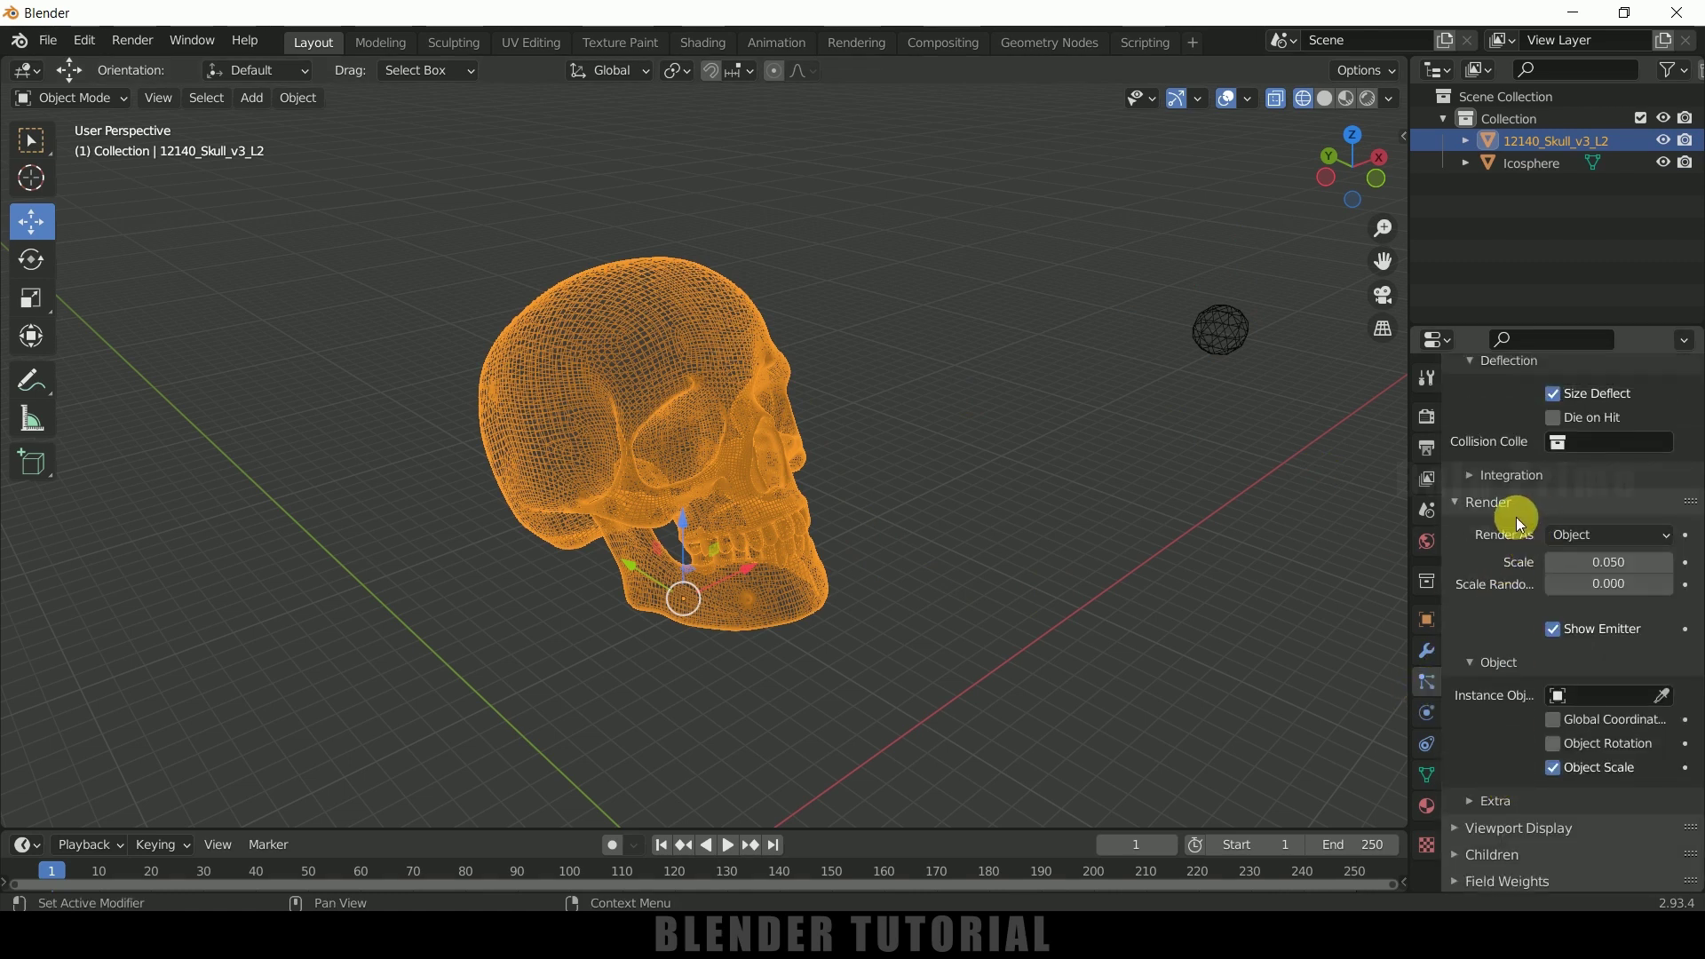
pyautogui.click(1661, 695)
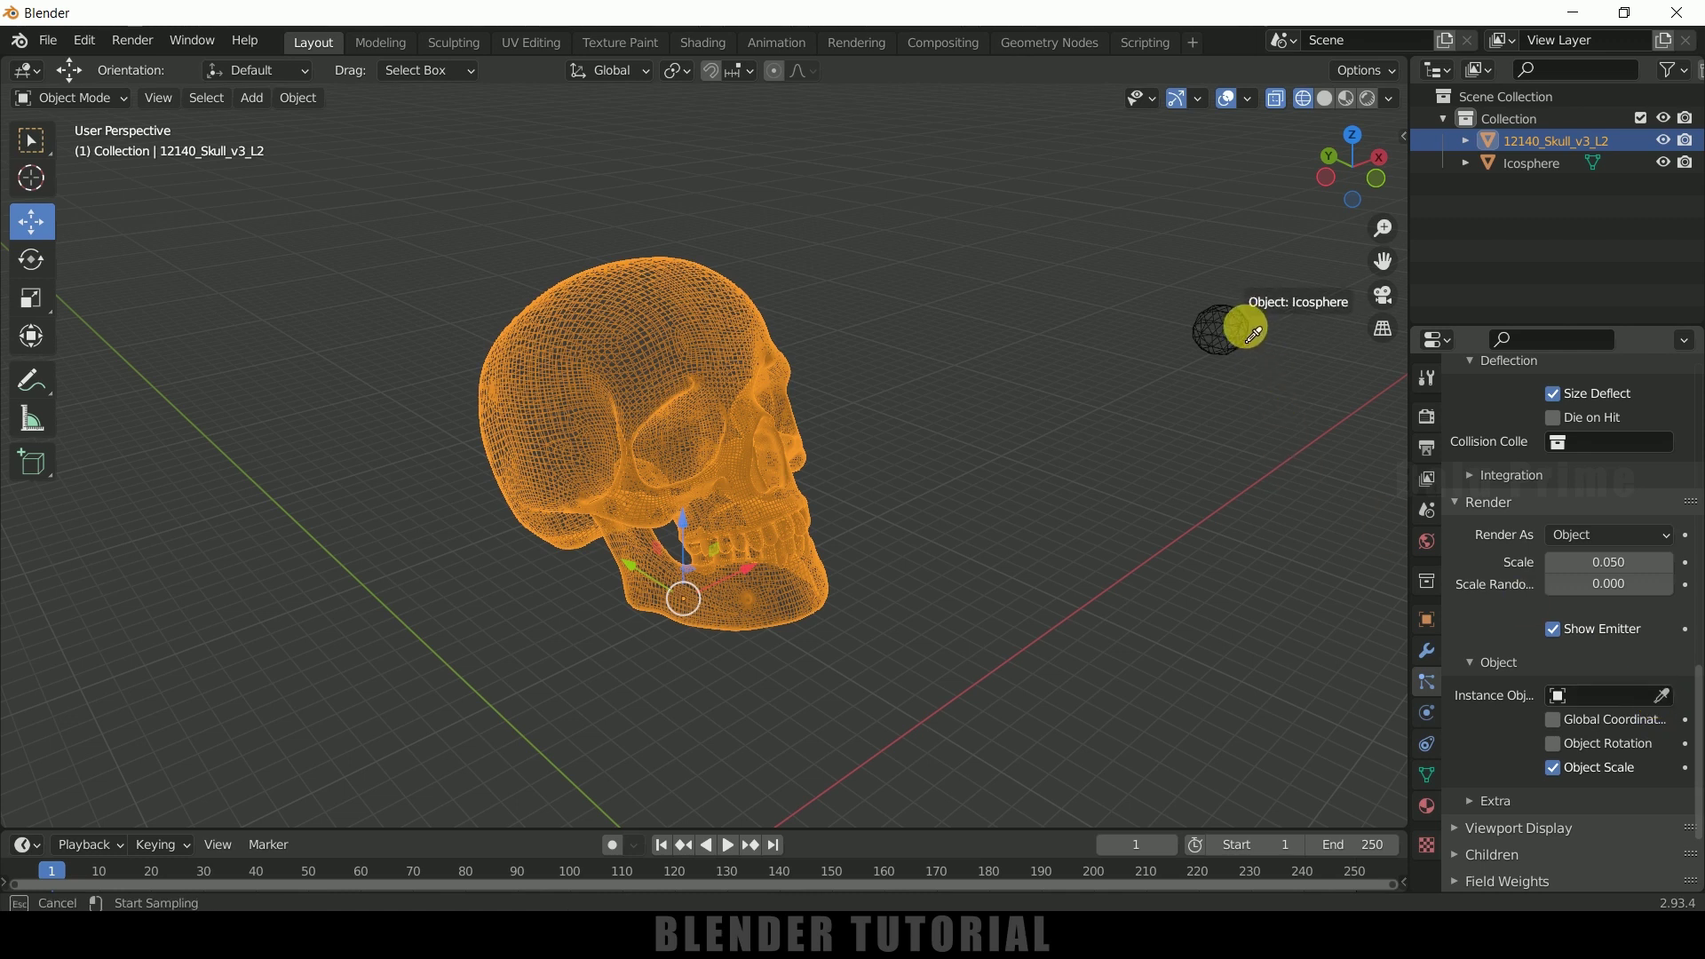
pyautogui.click(930, 453)
# Step: Switch the viewport to solid shading and inspect the sphere instances around the skull's eye socket
pyautogui.scroll(5, 930, 453)
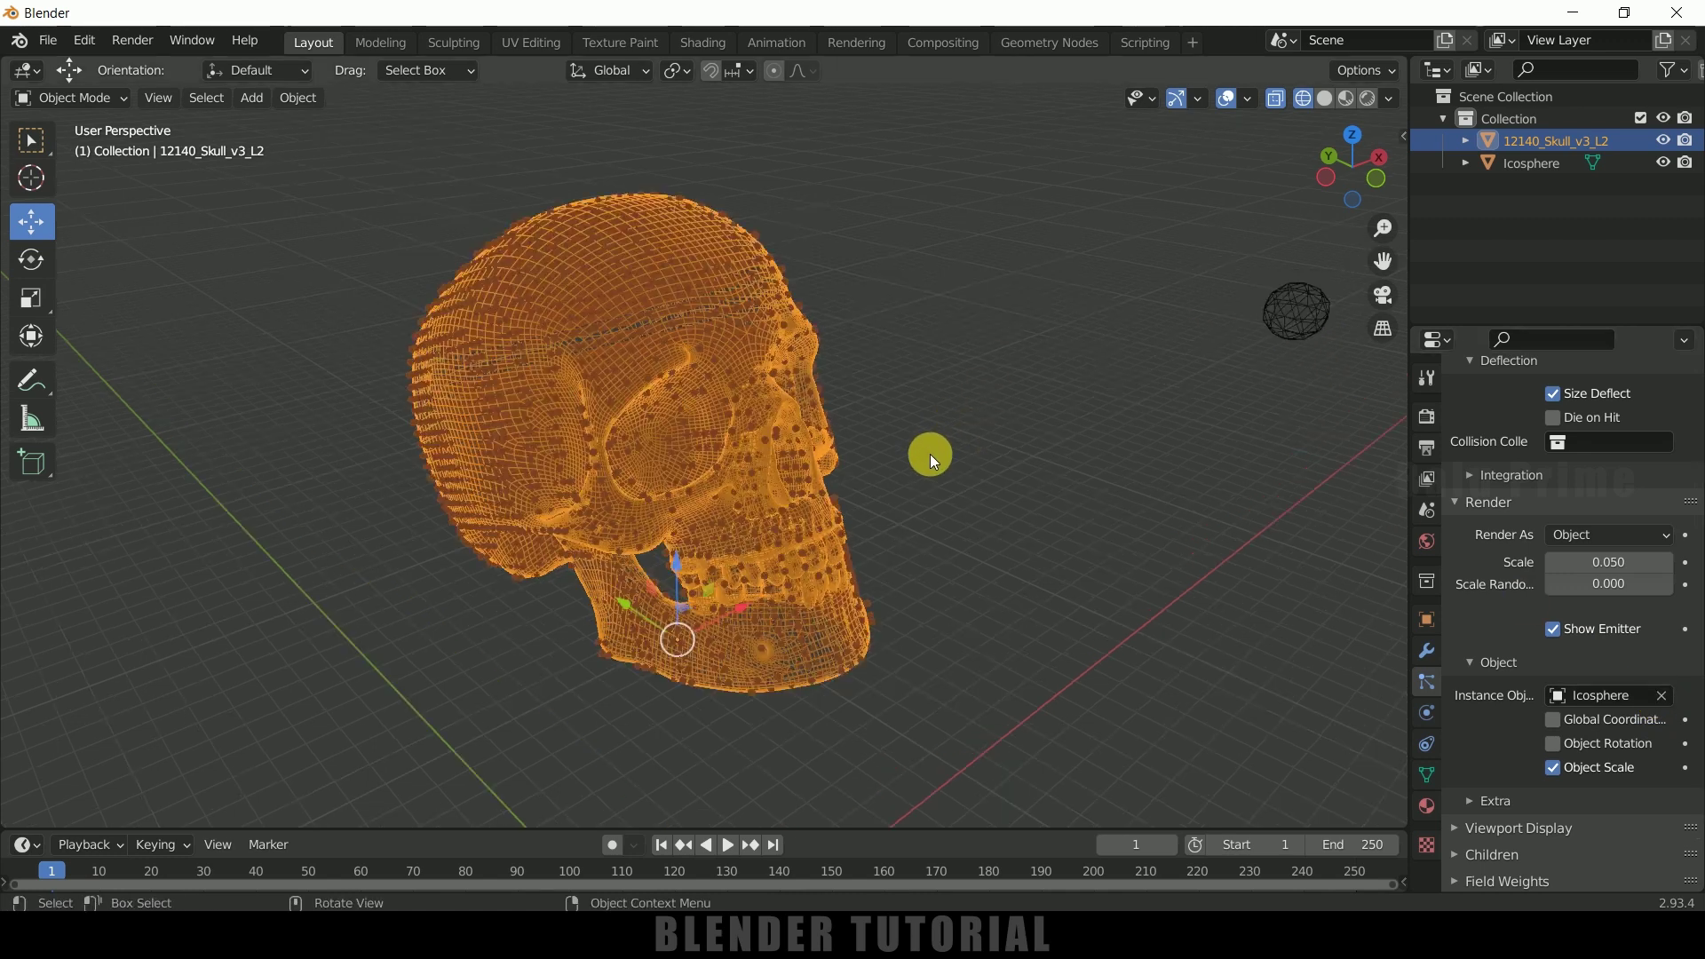
pyautogui.click(1325, 97)
pyautogui.scroll(5, 756, 403)
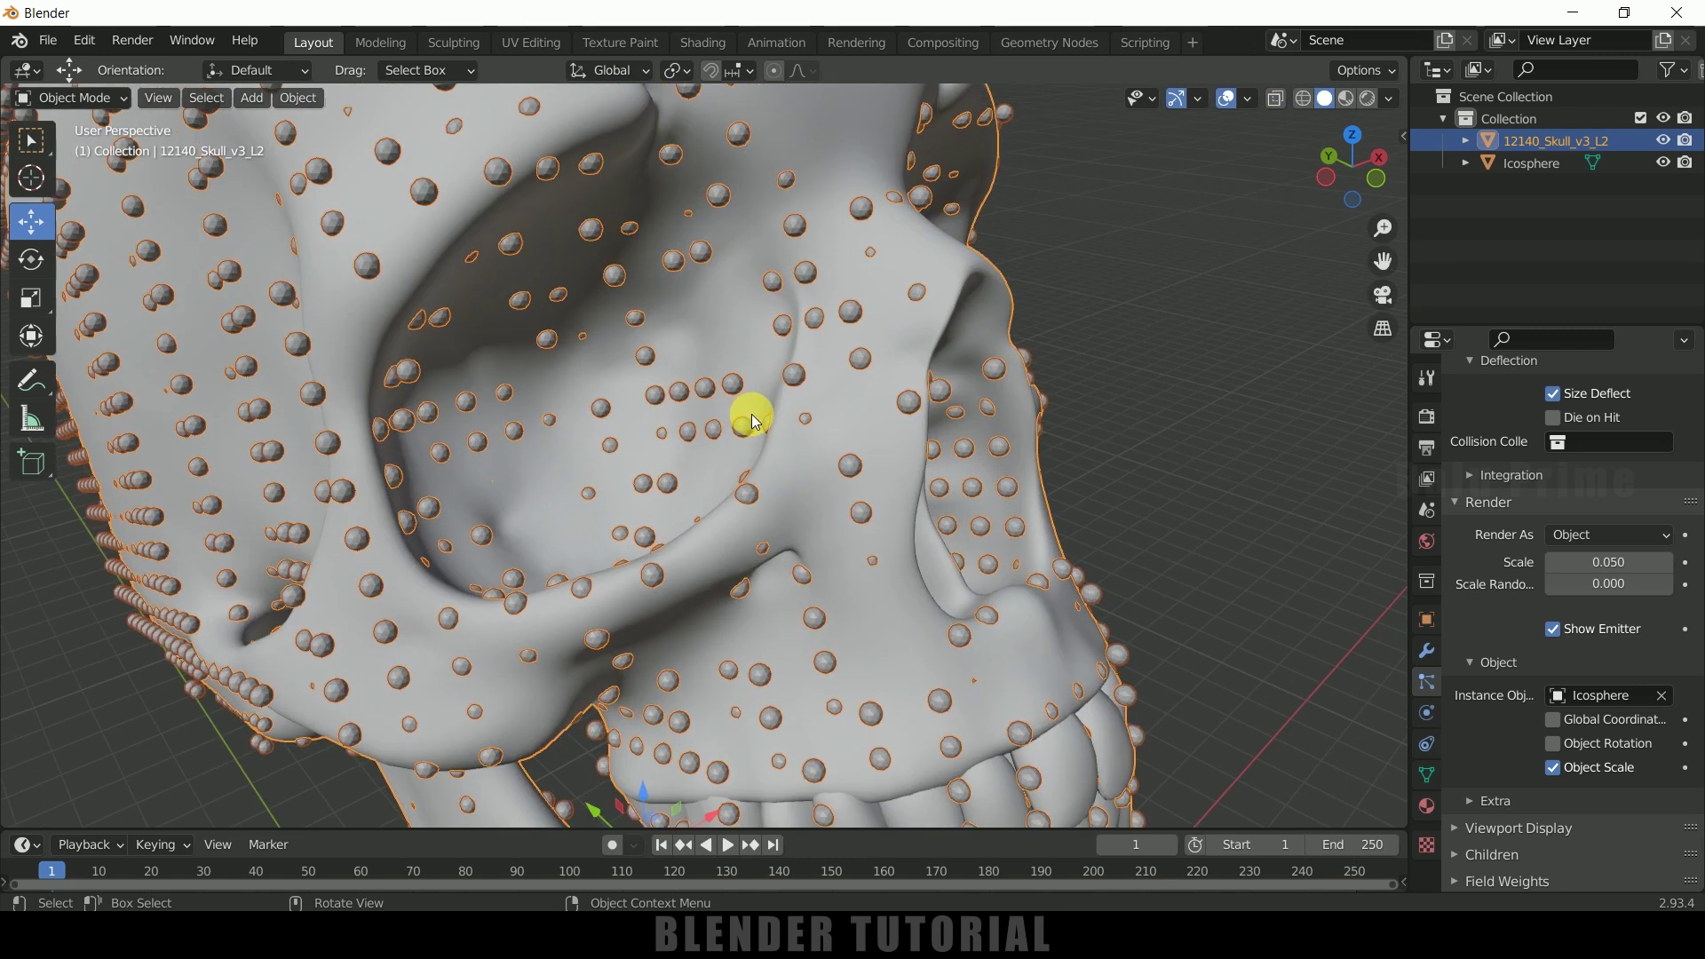
pyautogui.scroll(2, 737, 418)
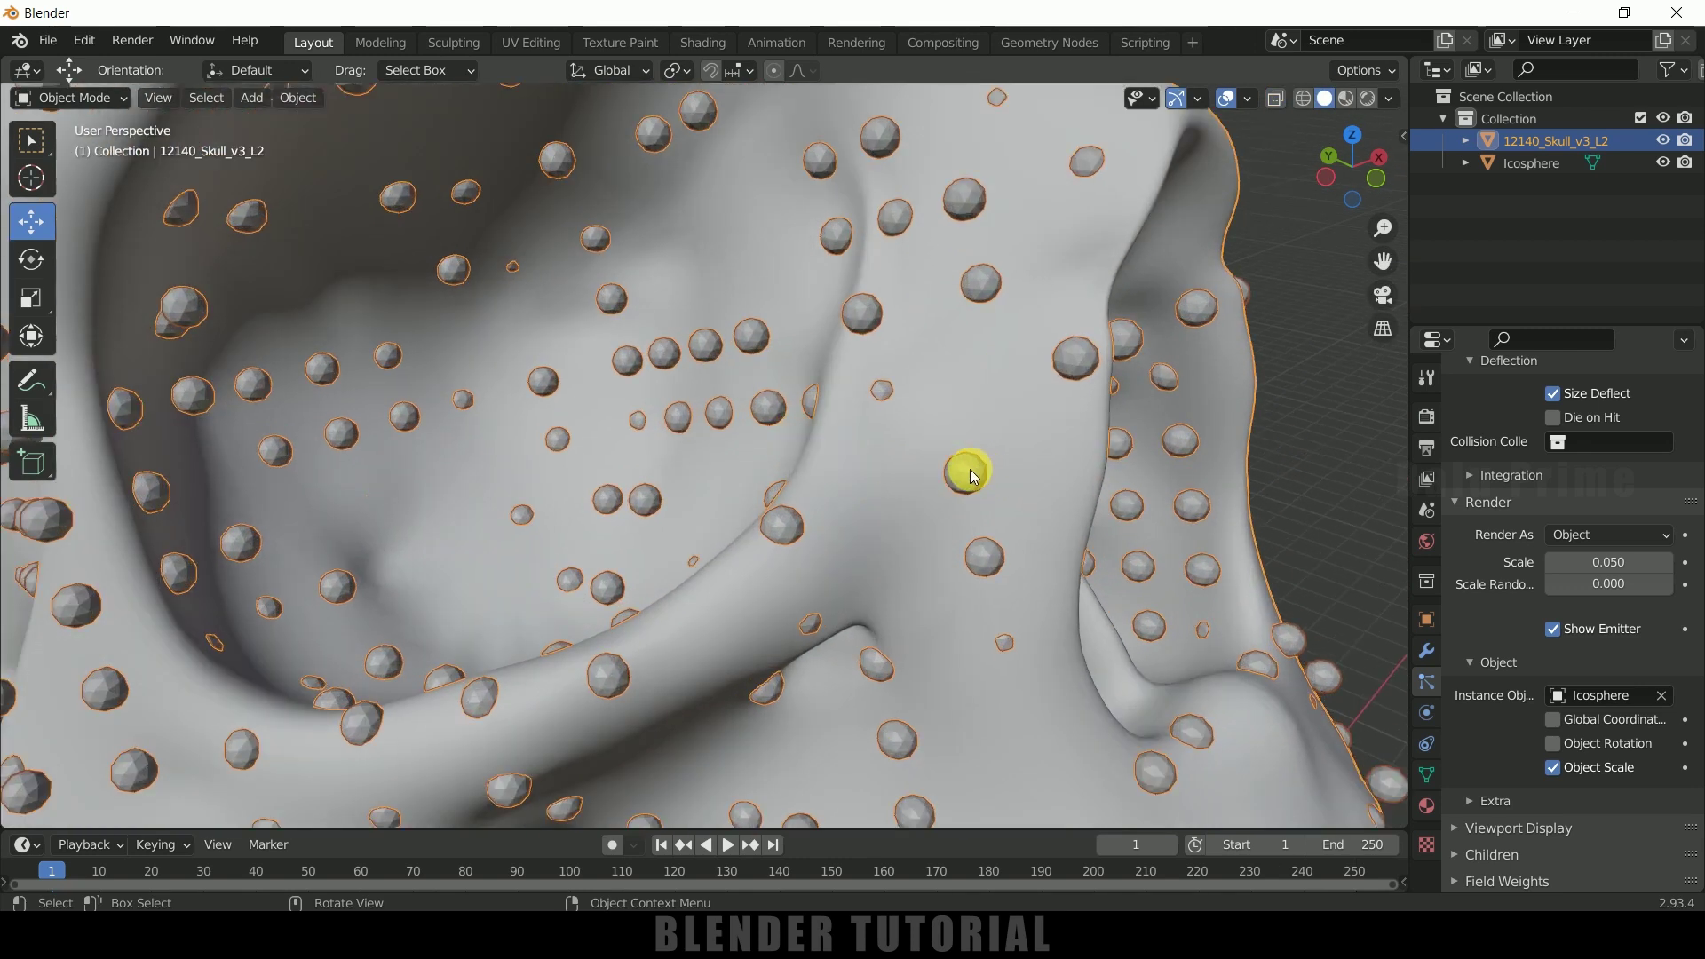
pyautogui.scroll(1, 970, 469)
pyautogui.scroll(-10, 970, 469)
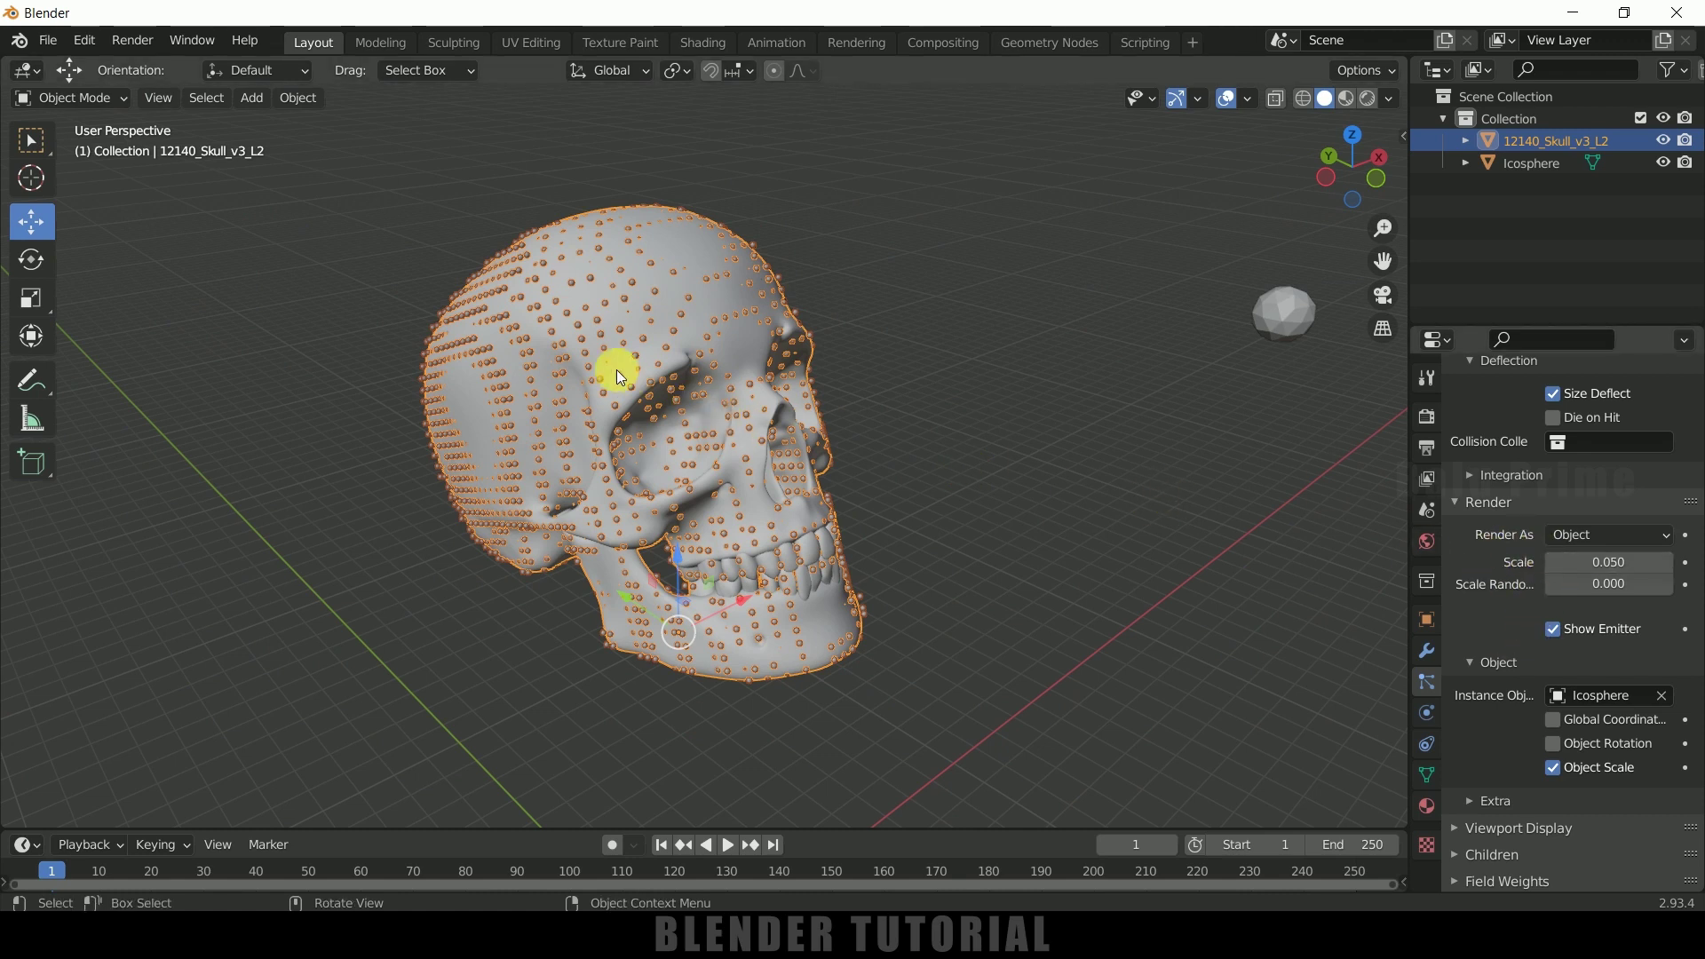
# Step: Set the particle render scale to 0.040 and check the smaller spheres on the skull
pyautogui.click(1554, 562)
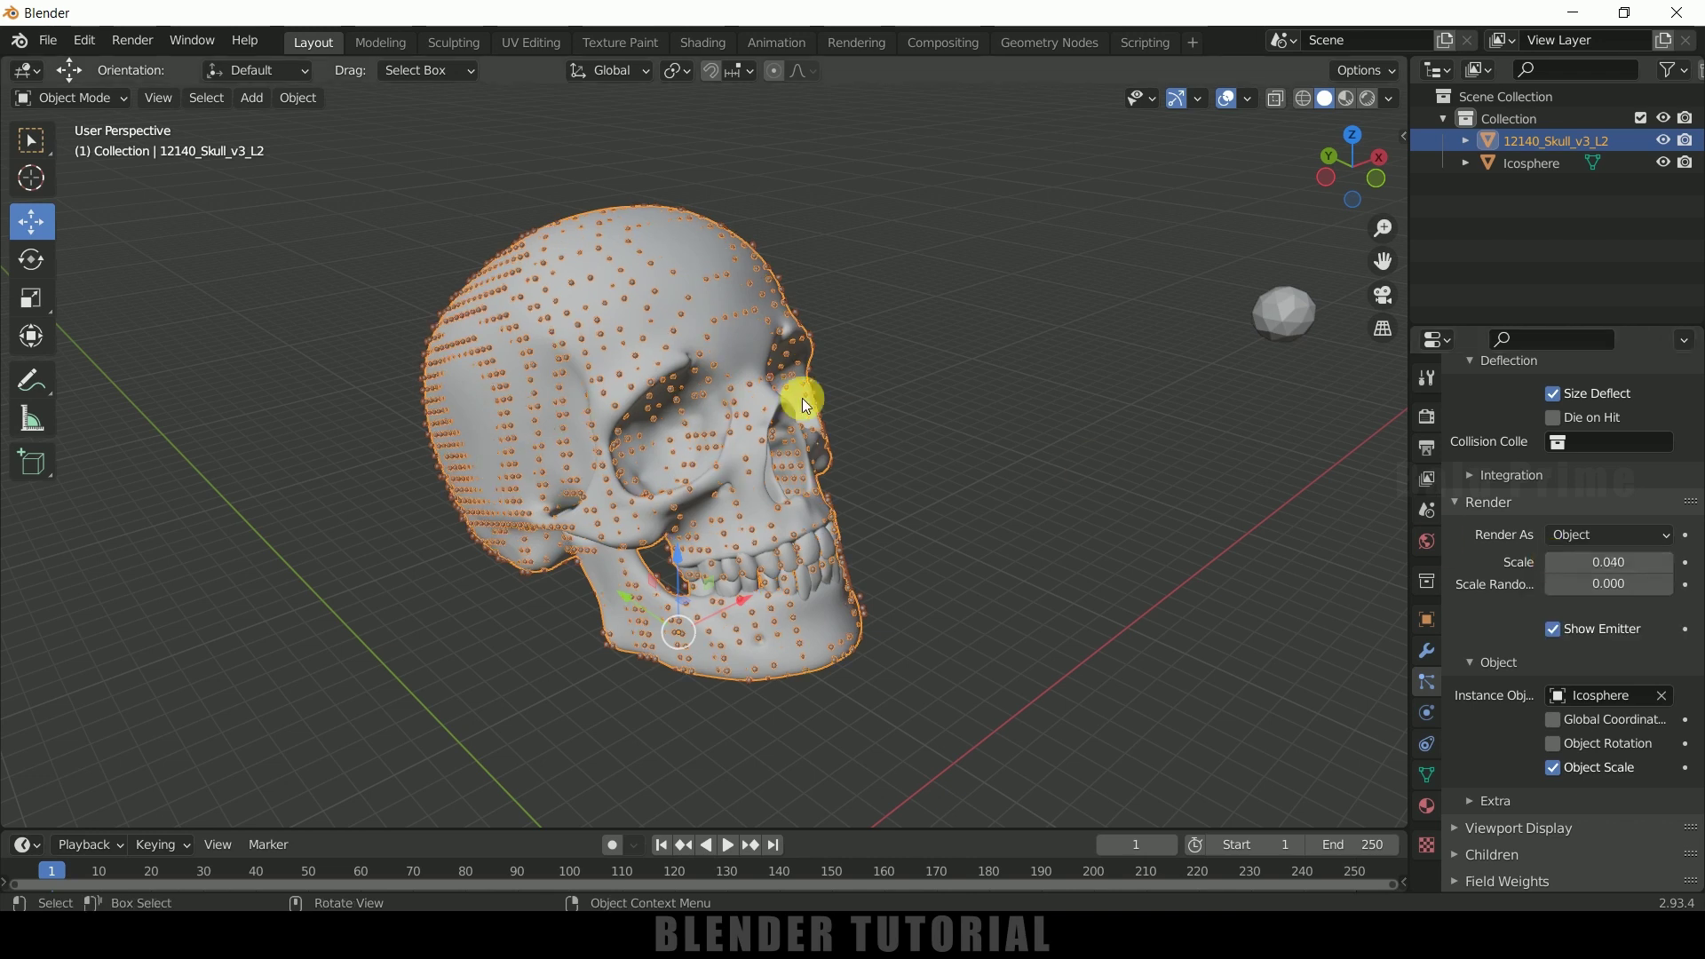
pyautogui.scroll(5, 801, 397)
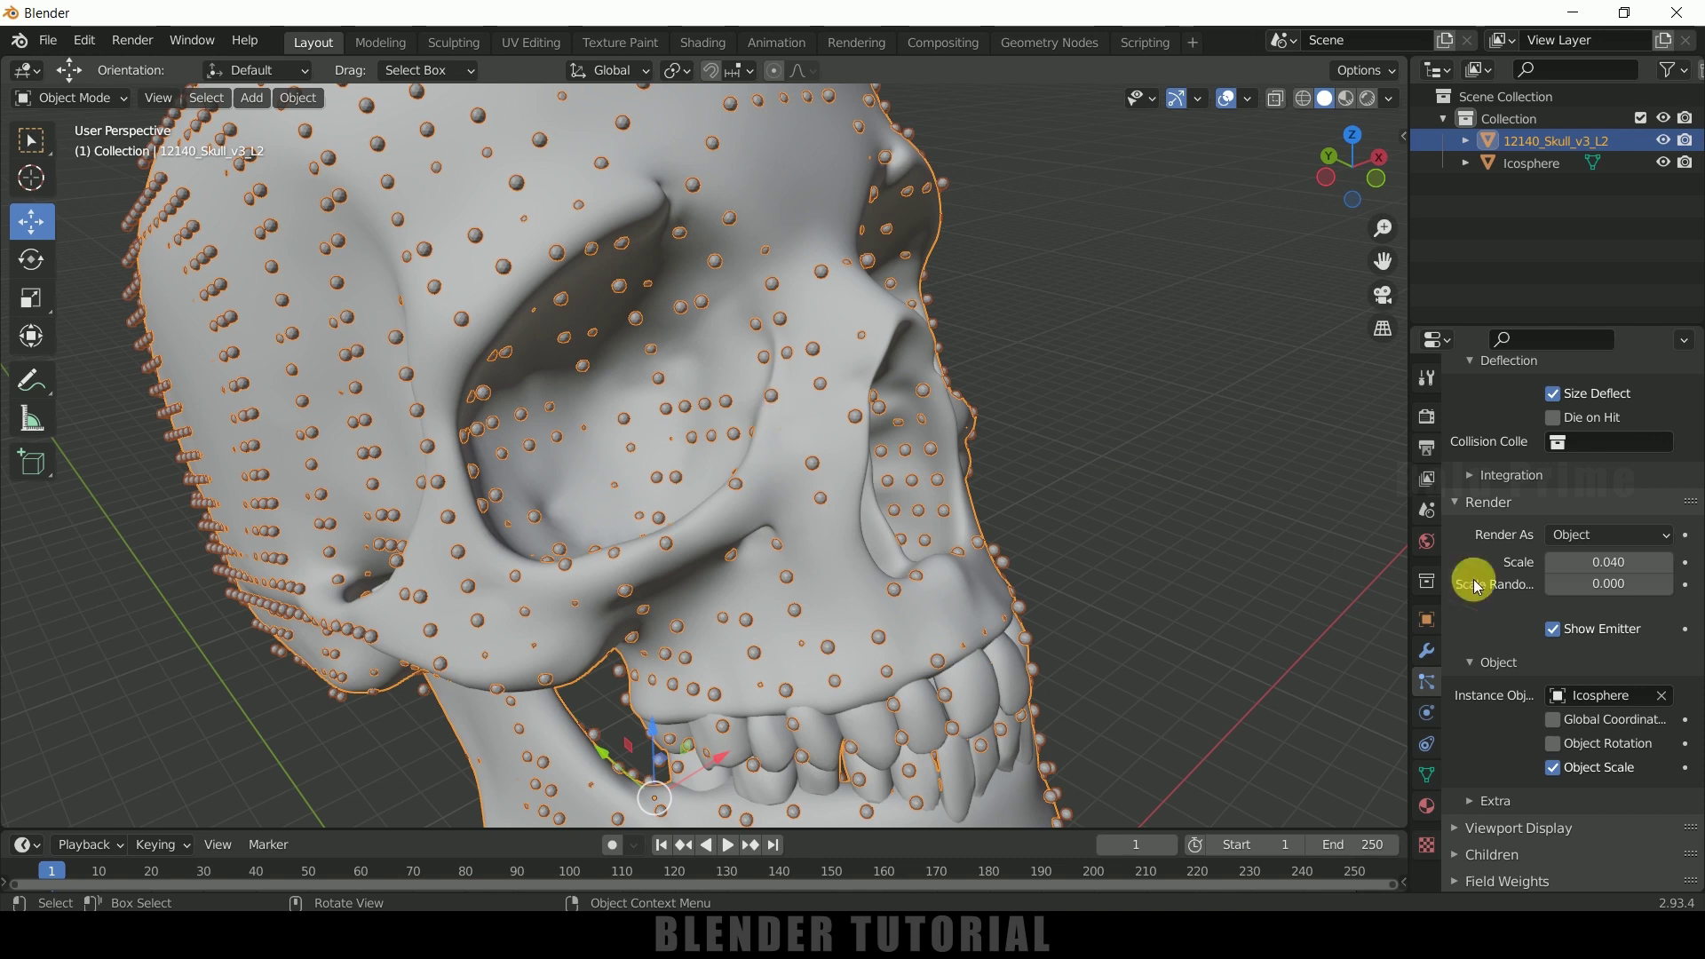
pyautogui.scroll(1, 1511, 612)
# Step: Raise the particle grid resolution to 70 and view the whole skull with the denser particles
pyautogui.scroll(15, 1515, 628)
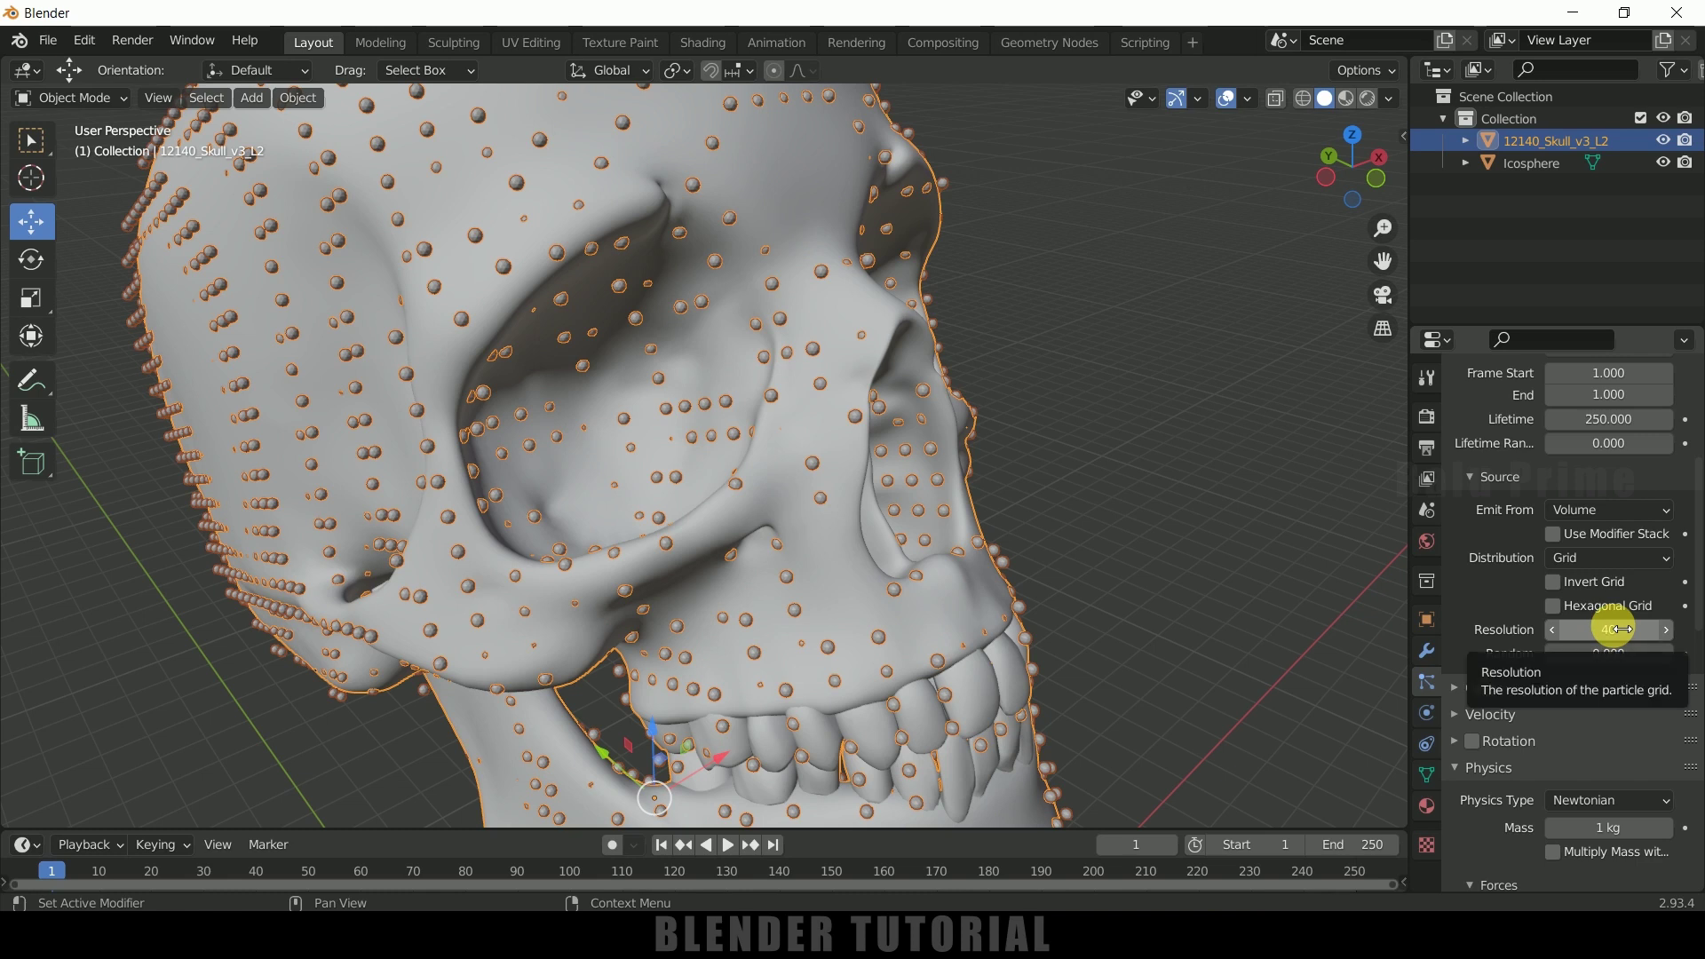
pyautogui.click(1614, 630)
pyautogui.write('70')
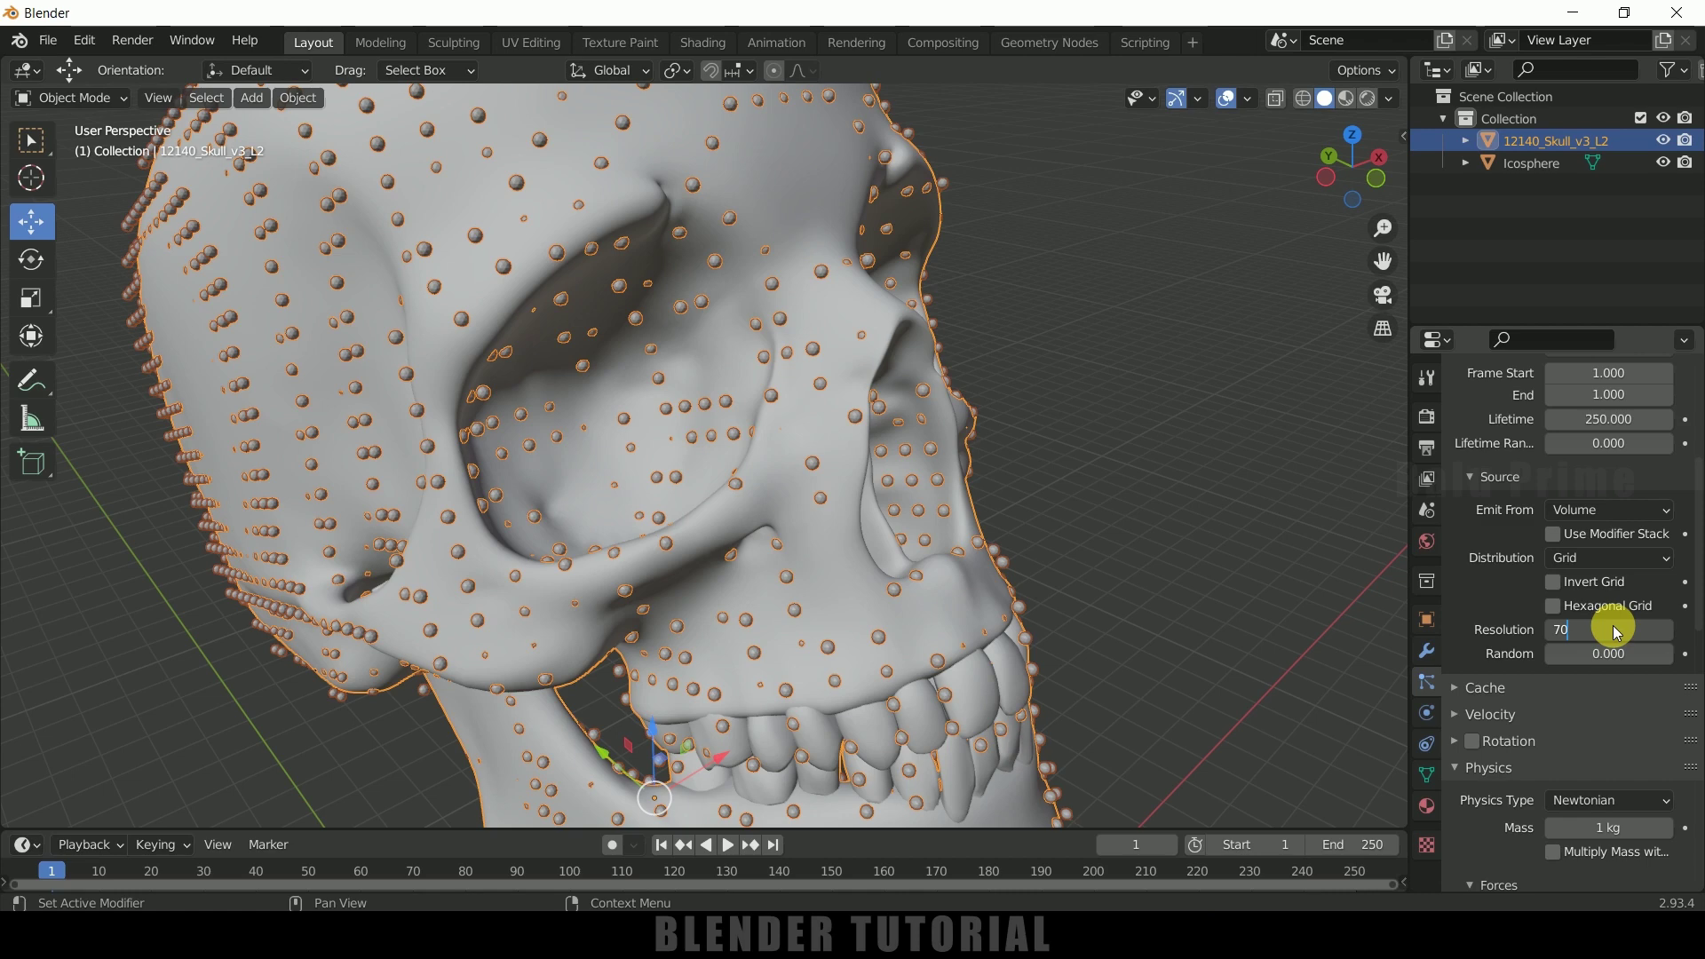
pyautogui.press('Return')
pyautogui.moveTo(944, 464); pyautogui.dragTo(682, 330, button='middle')
pyautogui.scroll(-3, 1552, 579)
pyautogui.scroll(-5, 955, 423)
# Step: Open the add-on preferences and view the add-on installation file browser, closing it without installing anything
pyautogui.scroll(-15, 1527, 638)
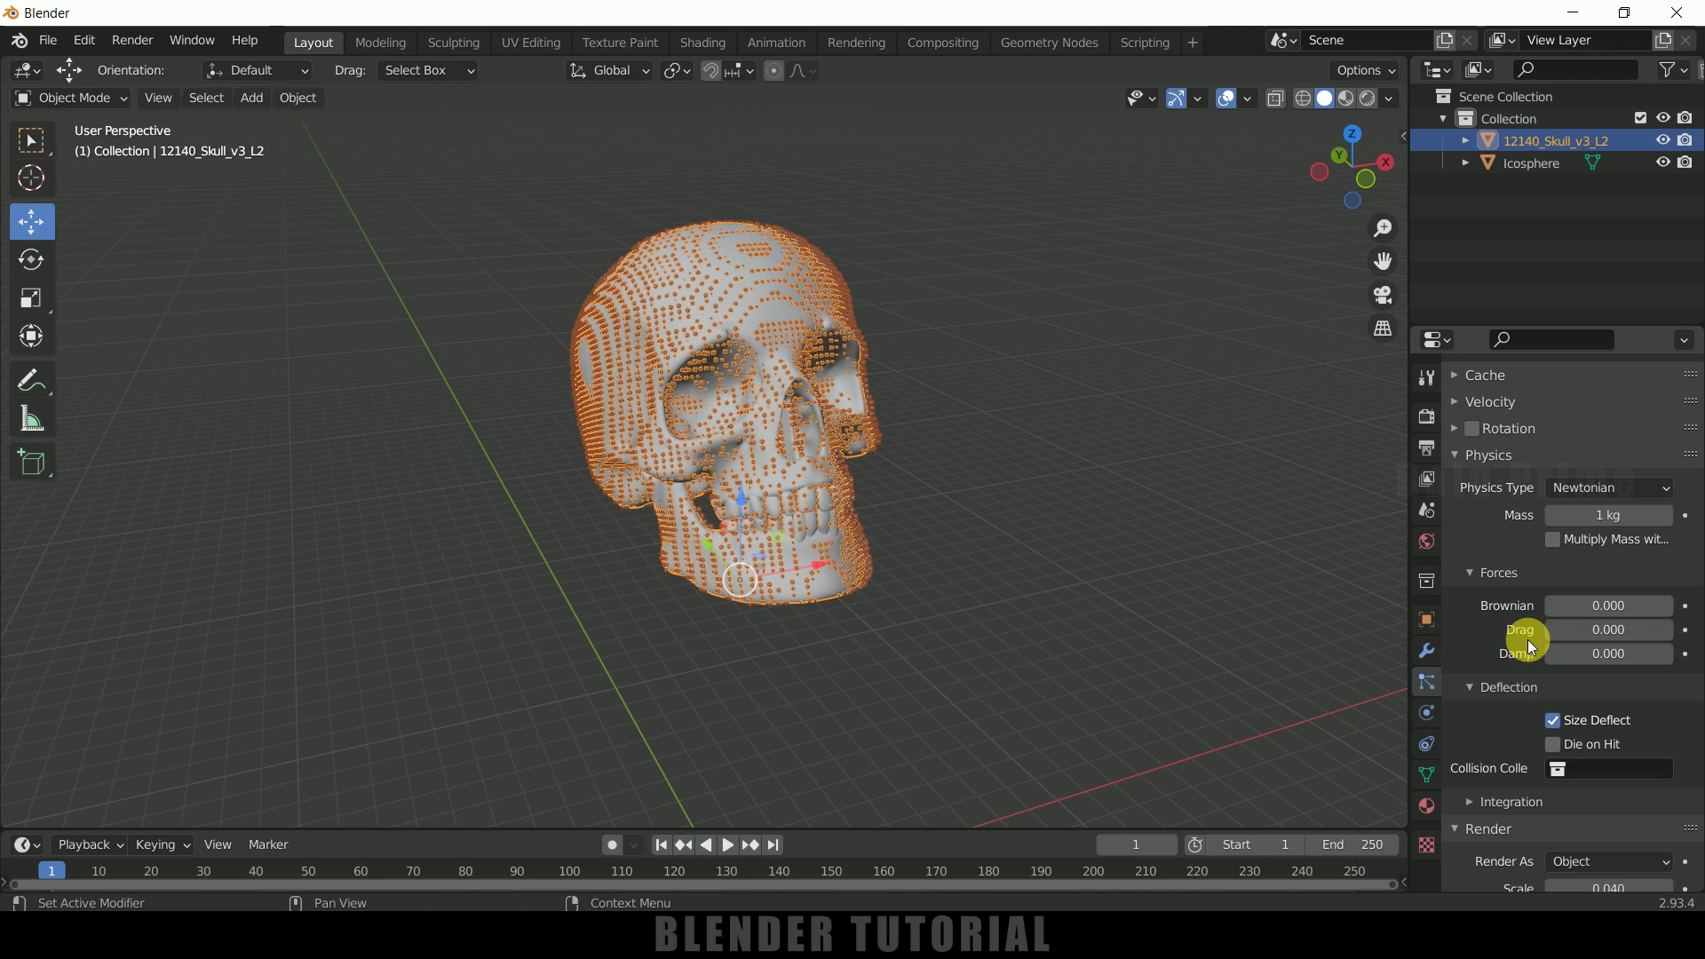
pyautogui.scroll(-1, 1523, 643)
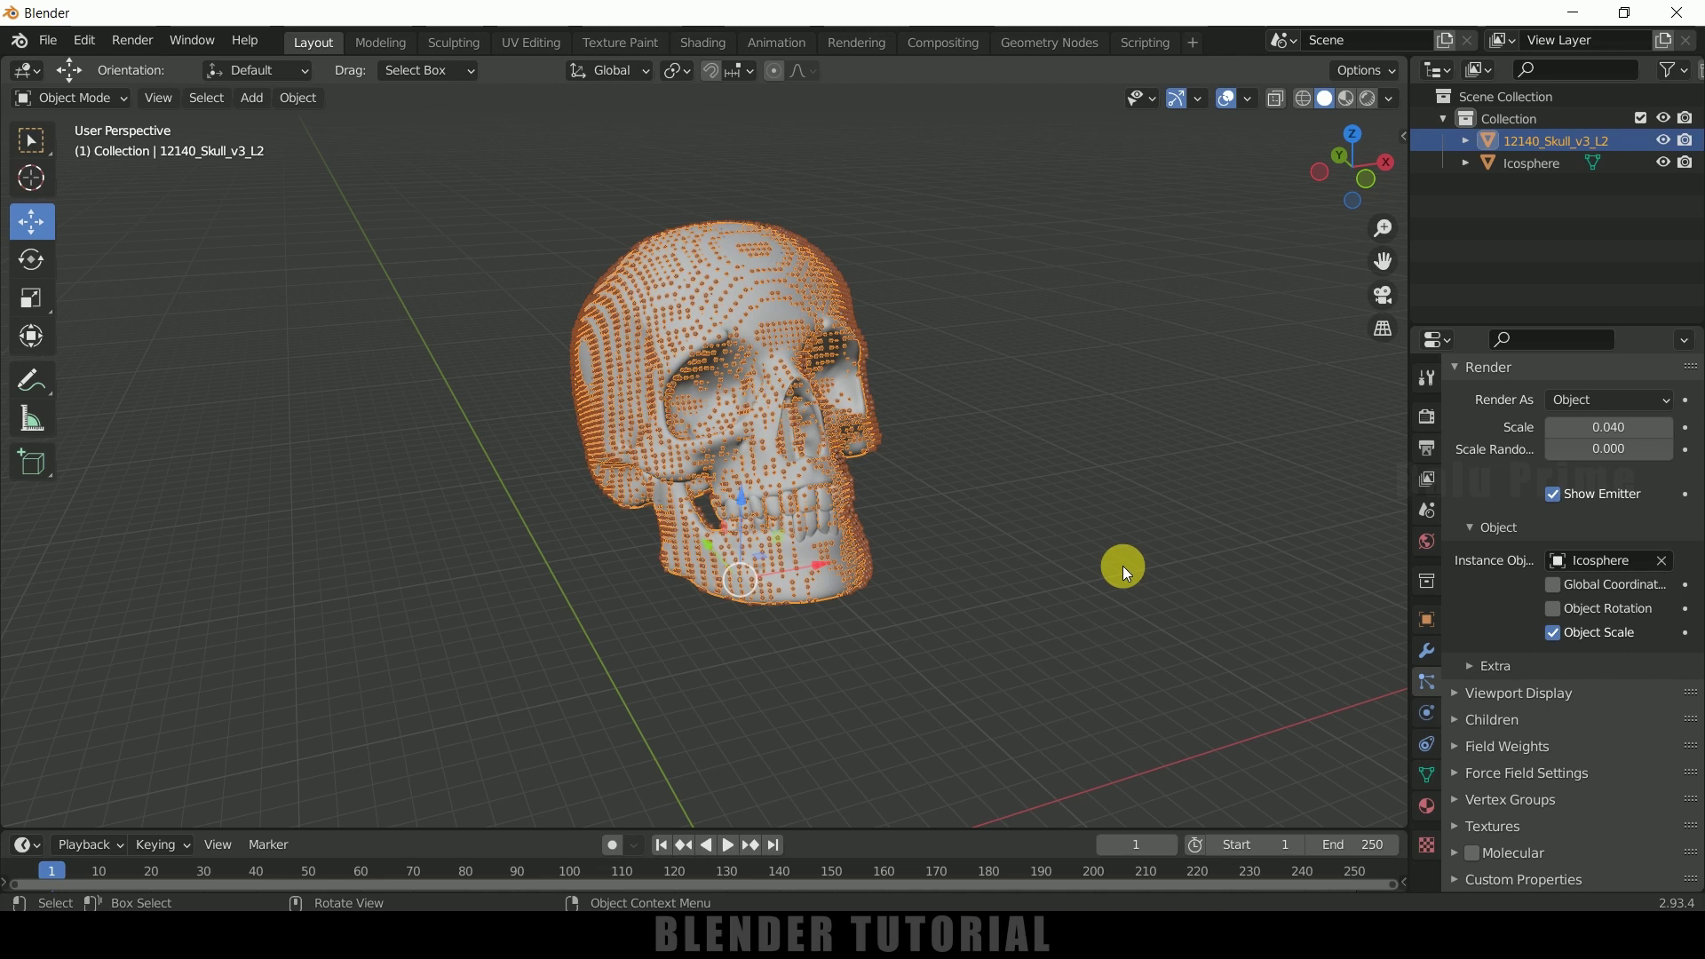
pyautogui.click(84, 41)
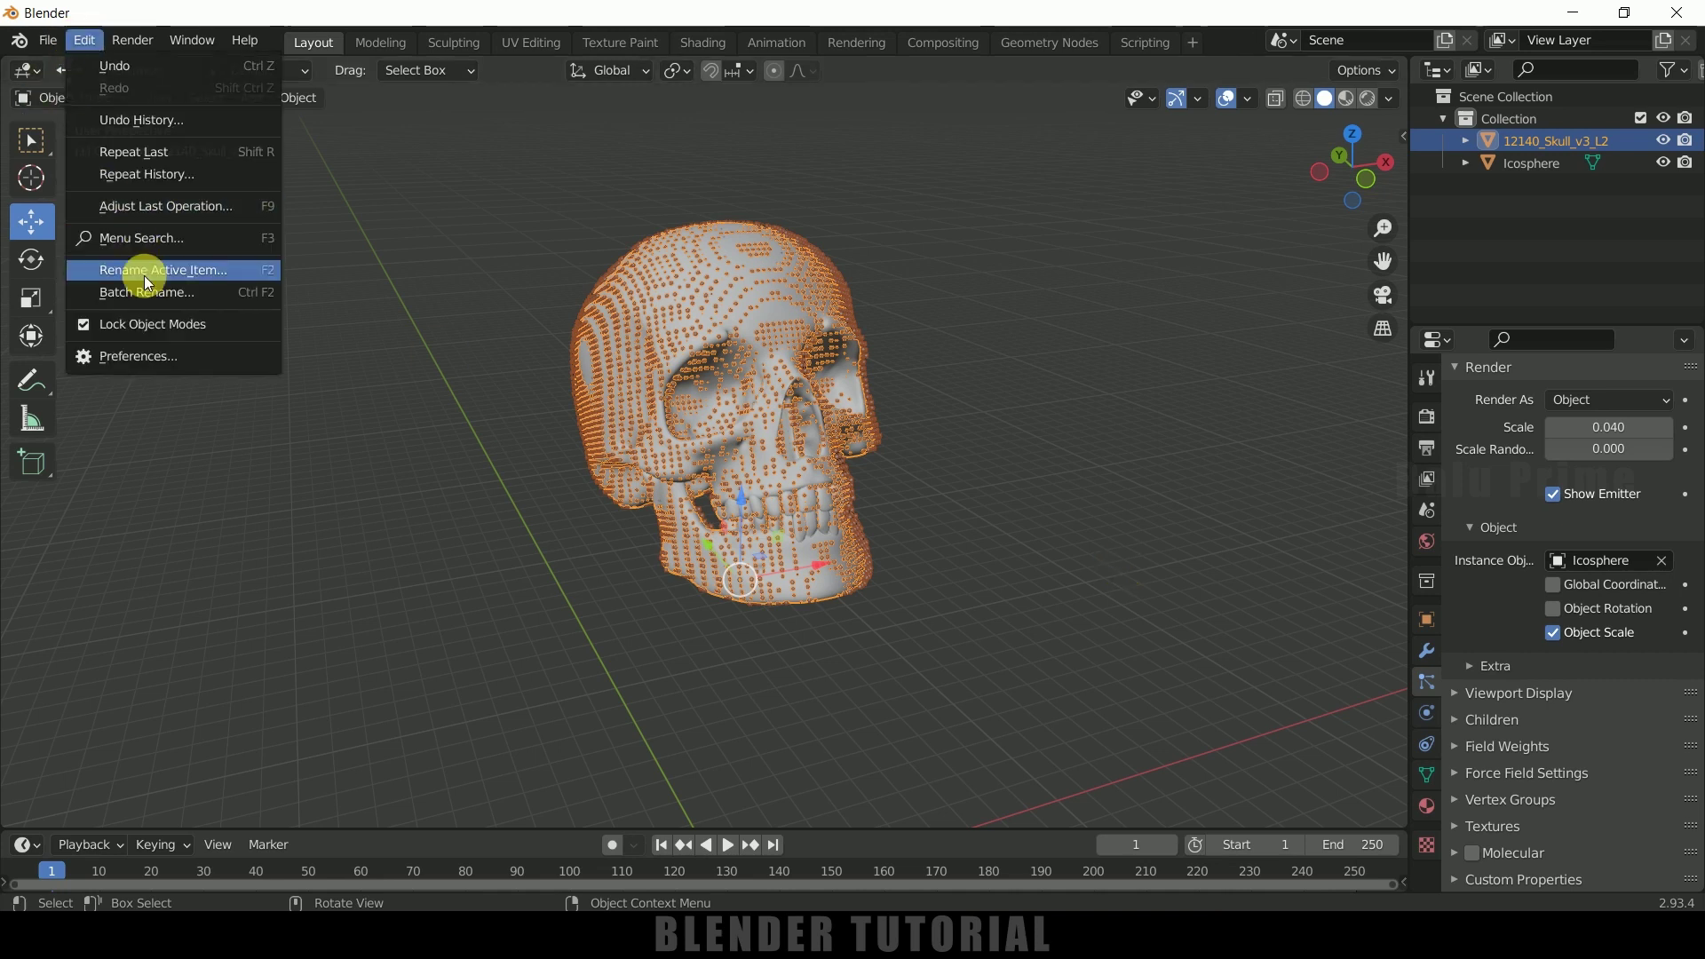
pyautogui.click(137, 356)
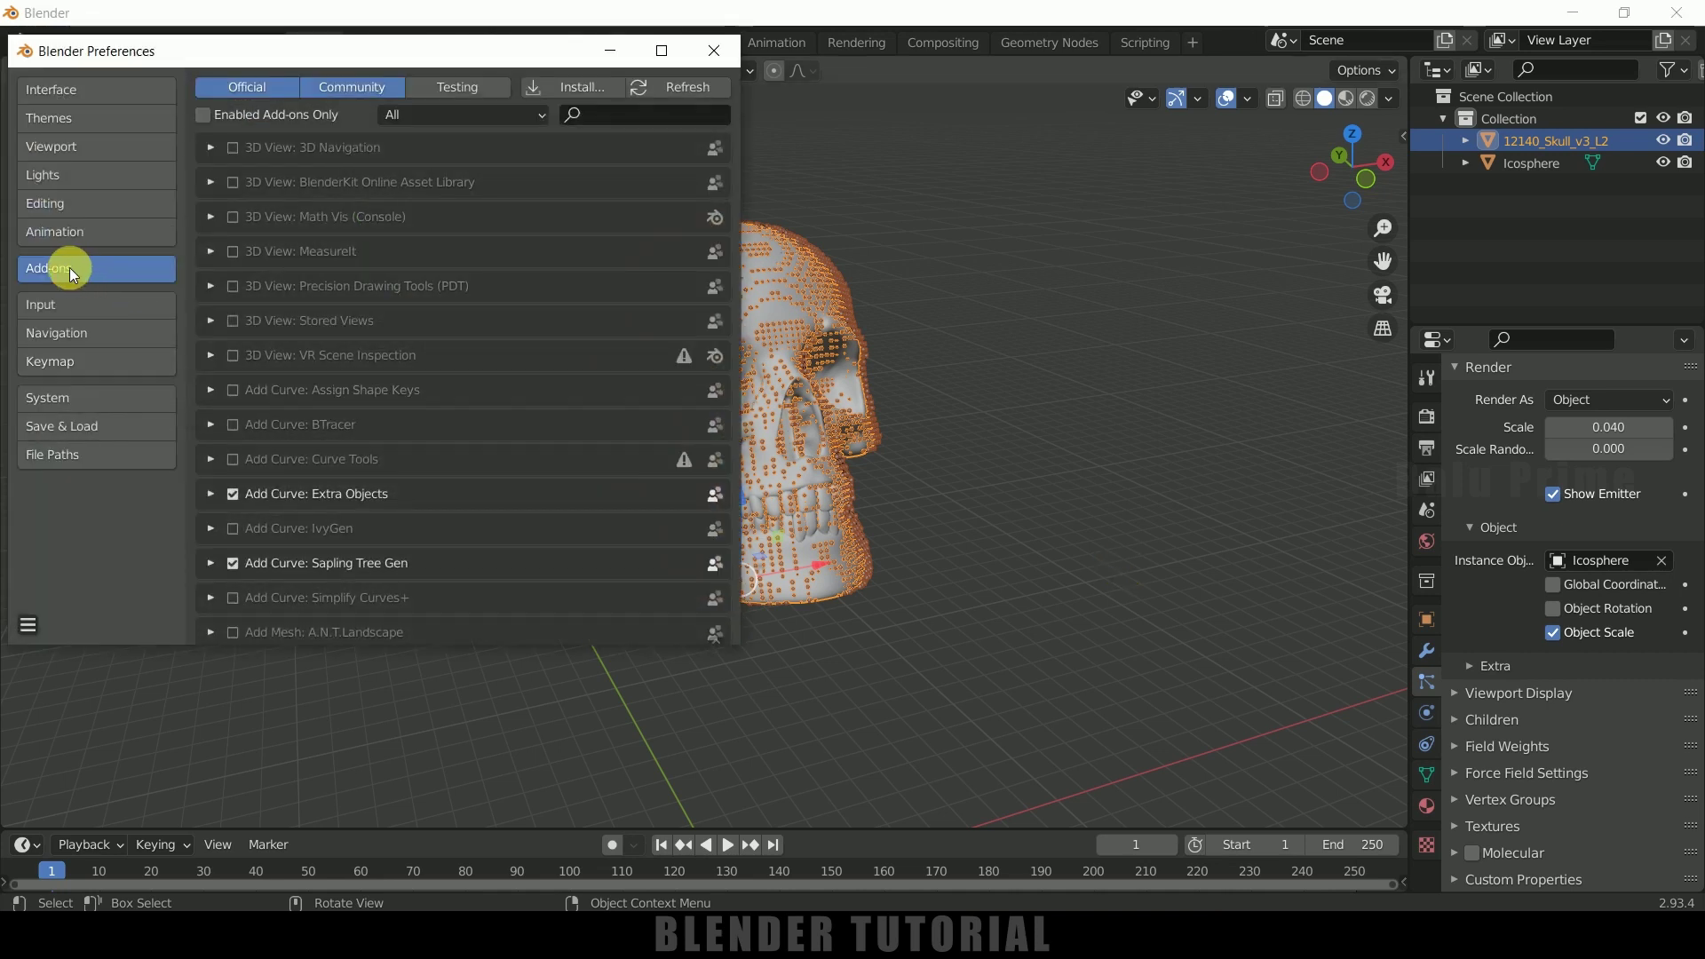
pyautogui.click(569, 88)
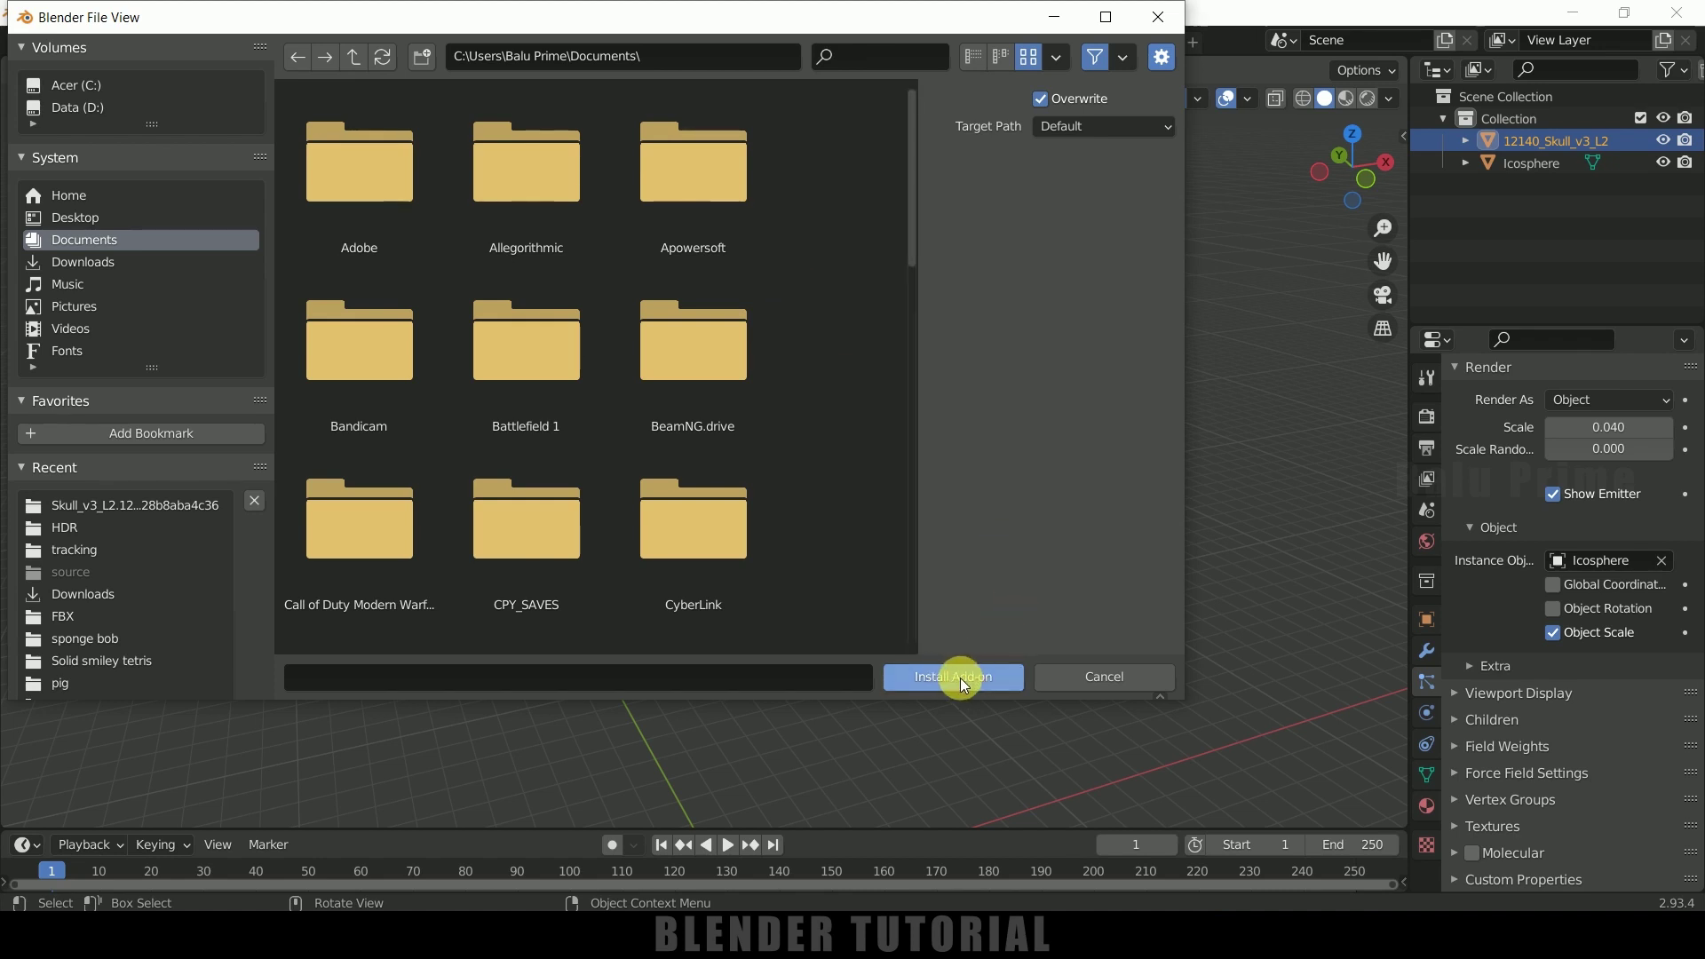
pyautogui.click(1139, 11)
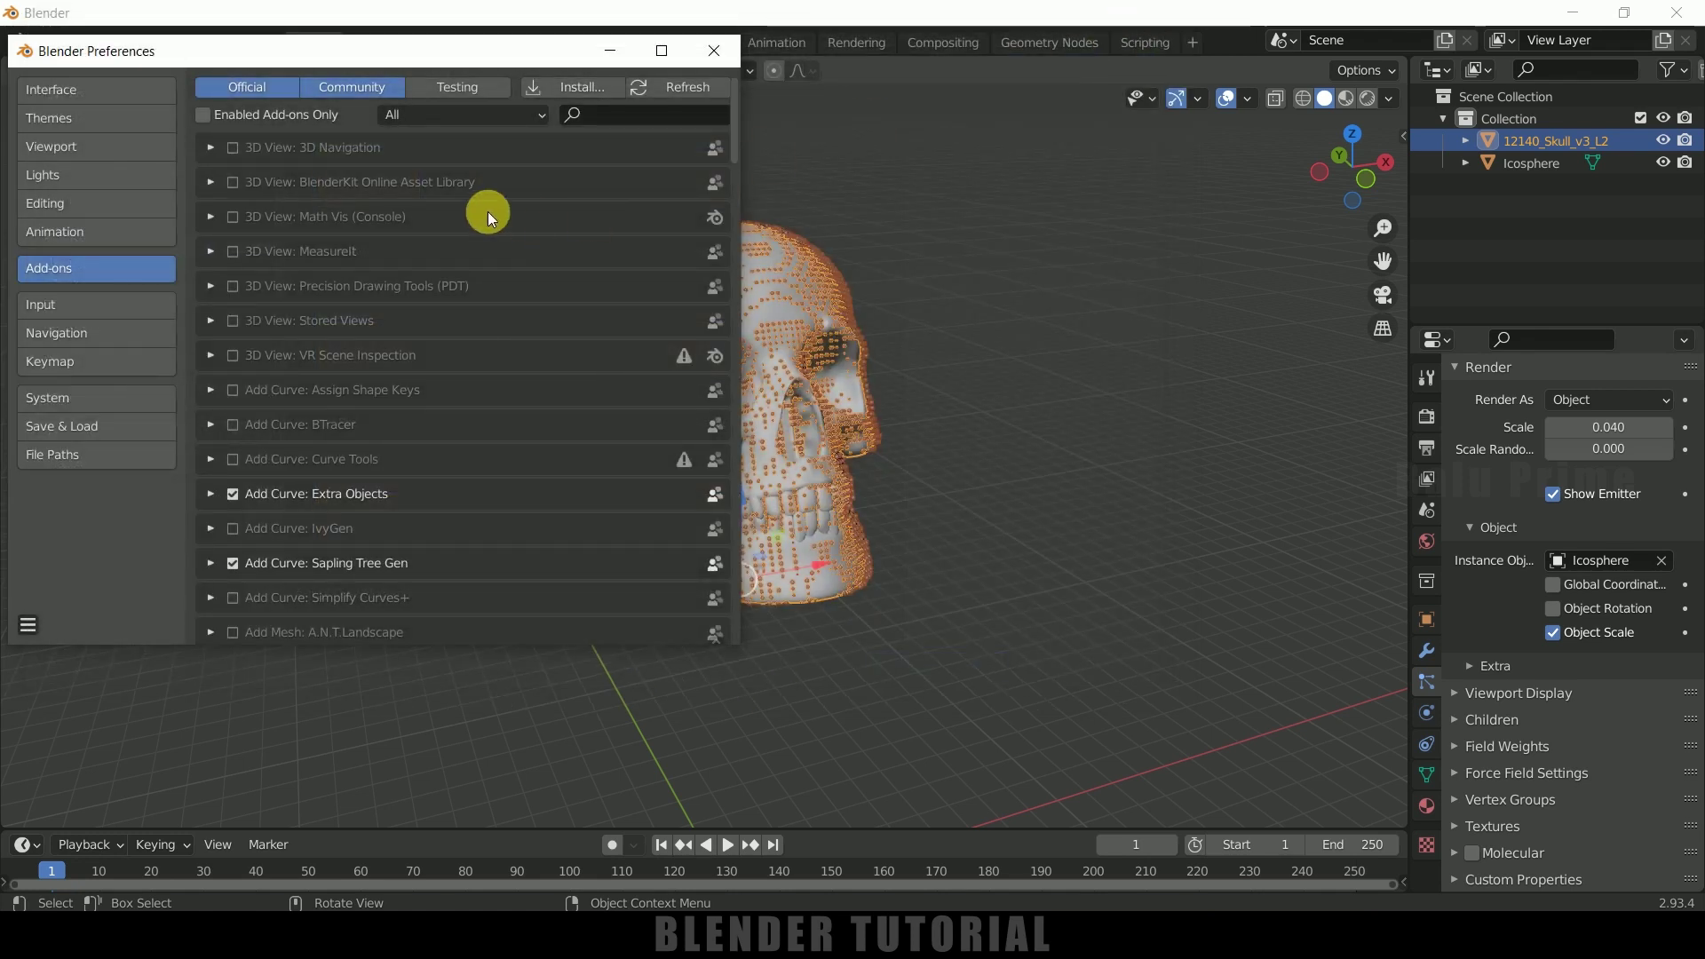
# Step: Search the add-ons for "mole" and turn the Physics: Molecular add-on off and back on
pyautogui.click(642, 116)
pyautogui.write('mole')
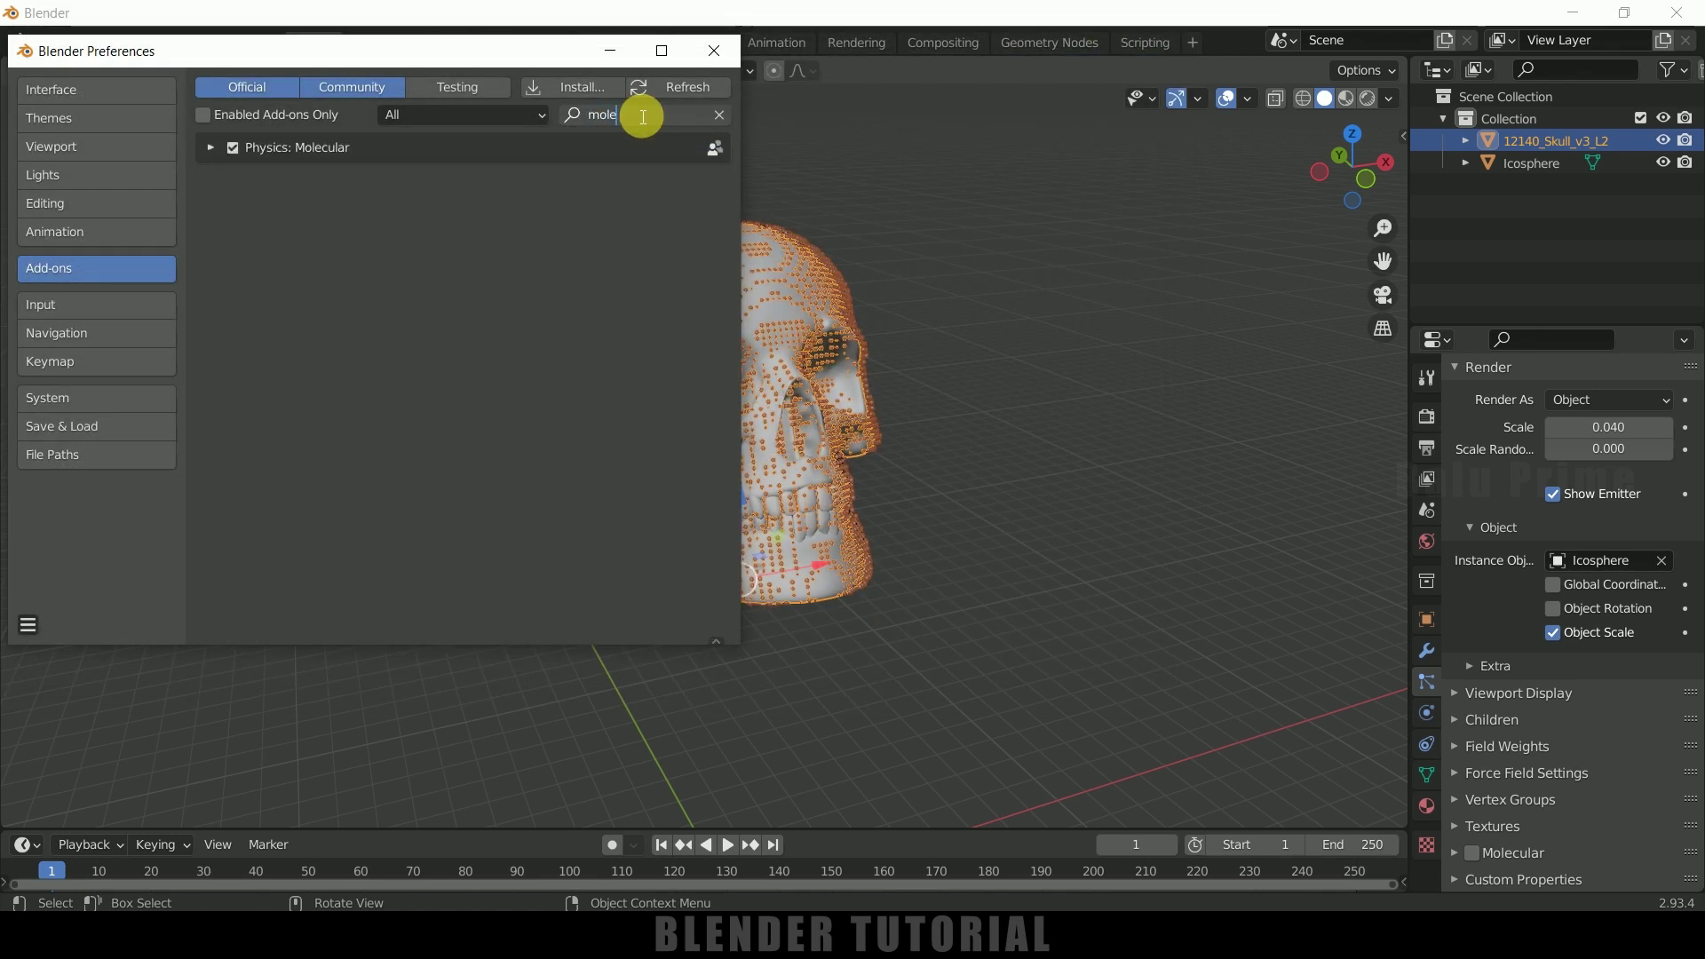
pyautogui.click(233, 148)
pyautogui.click(237, 153)
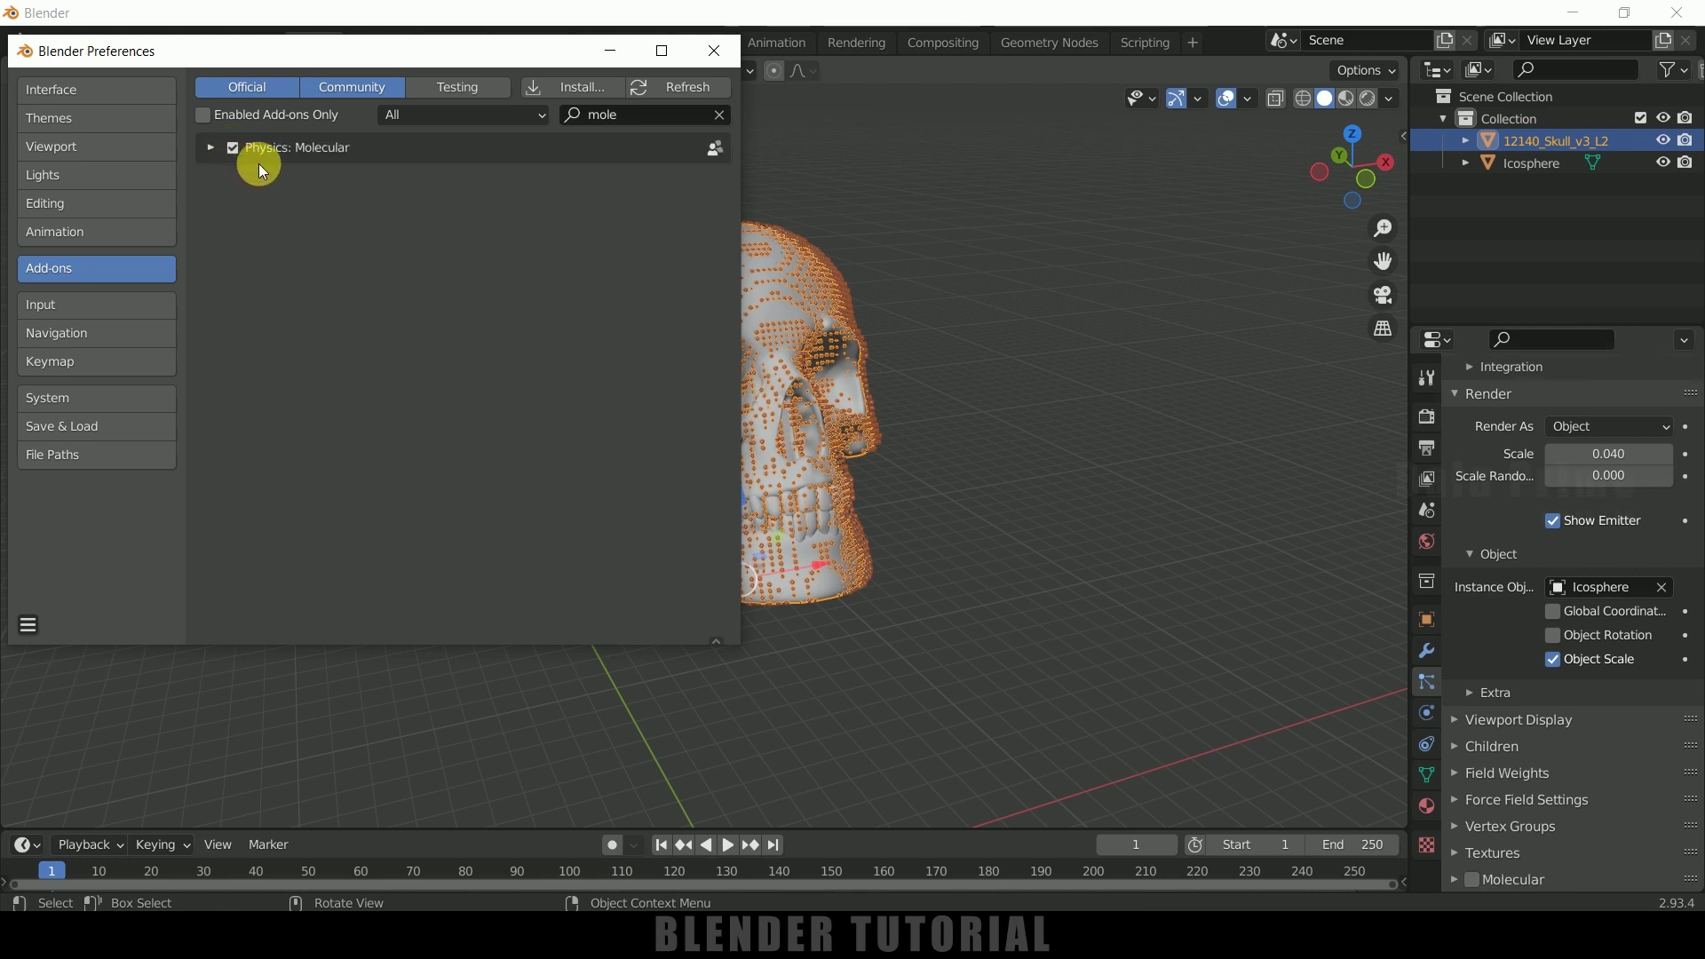
# Step: Save the preferences with the Molecular add-on enabled and close the preferences window
pyautogui.click(32, 627)
pyautogui.click(100, 569)
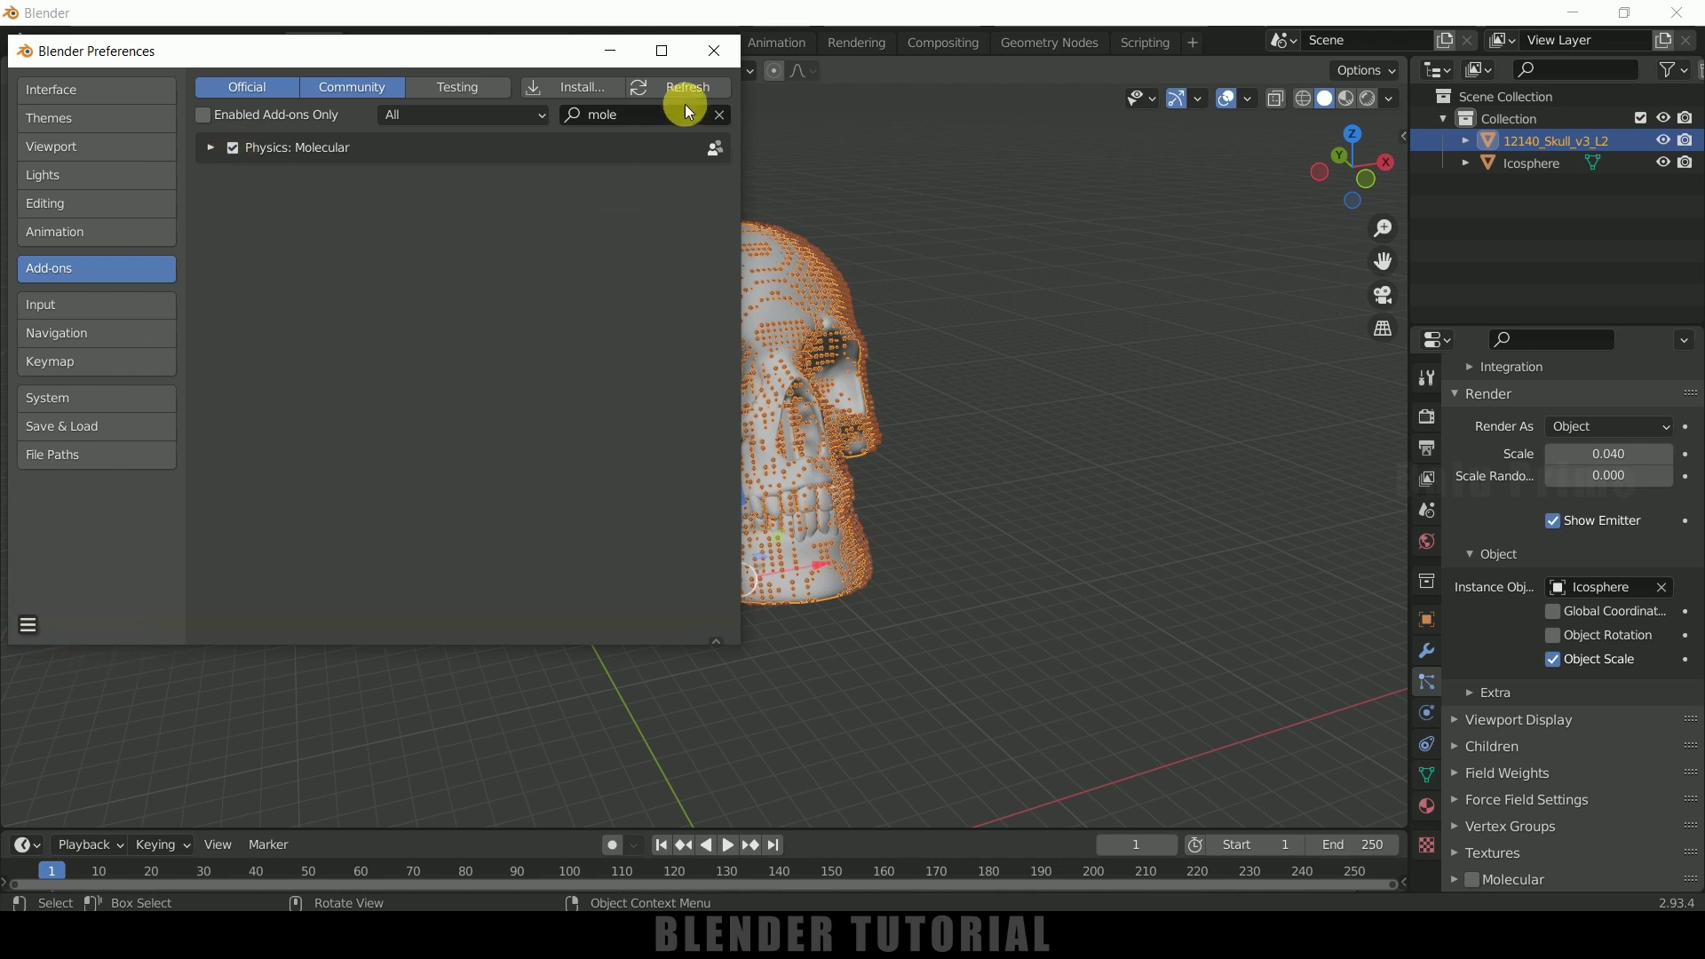
pyautogui.click(714, 53)
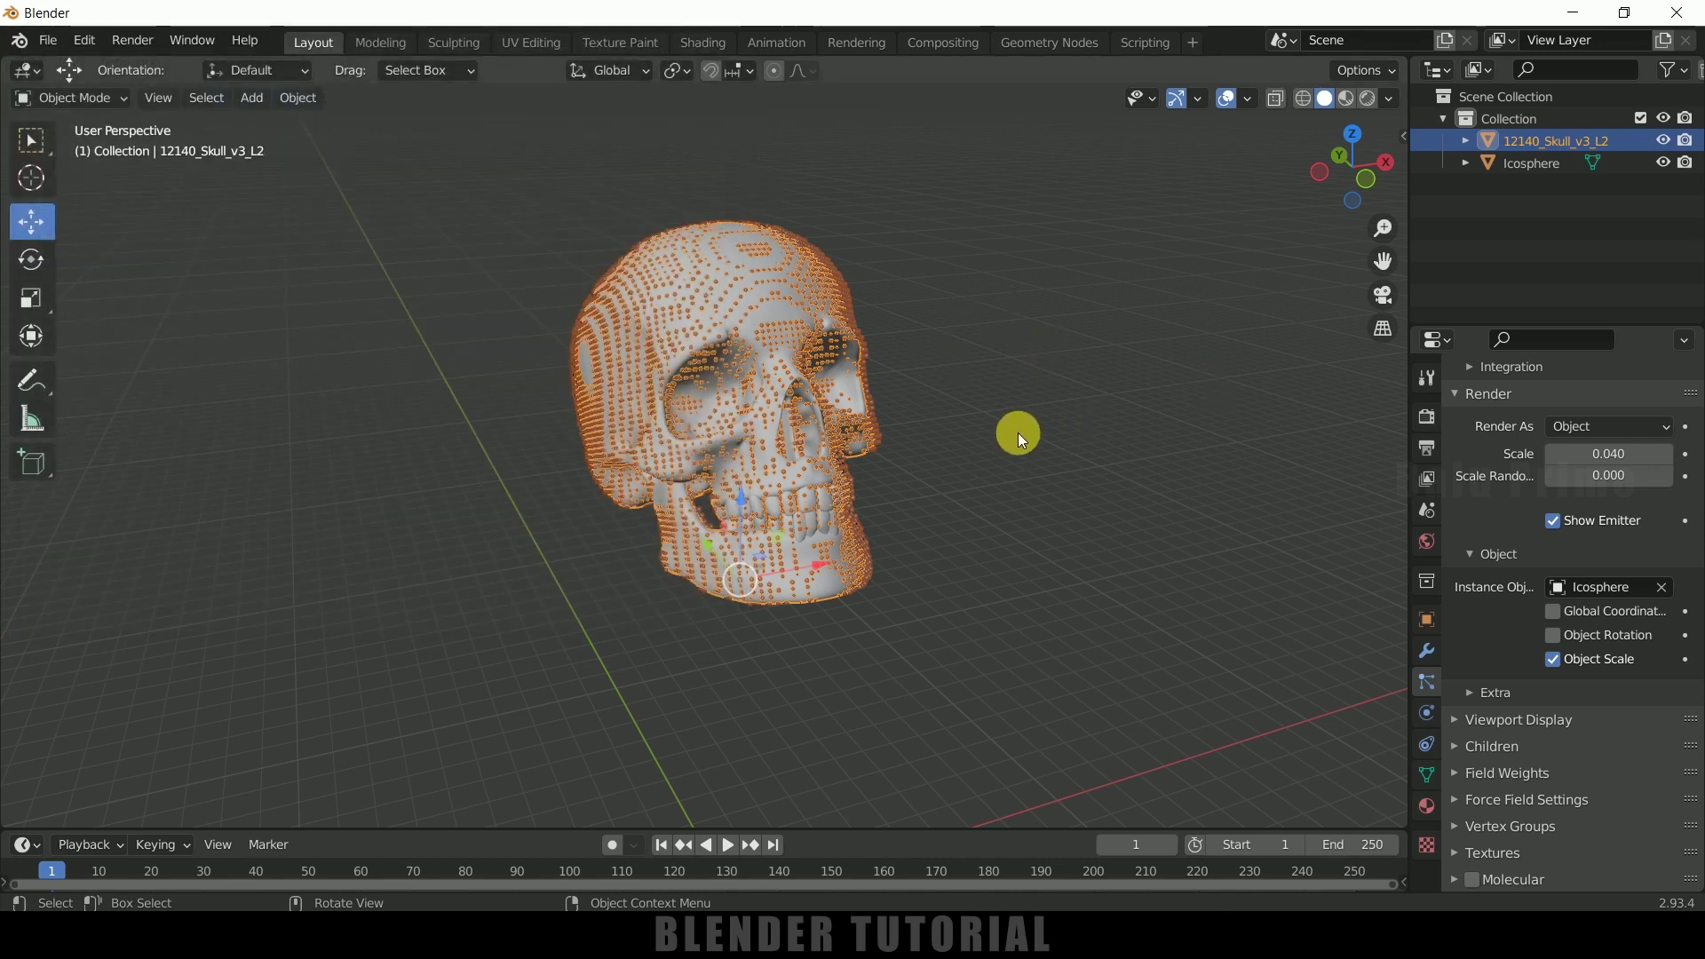
# Step: Enable Molecular for the skull's particle system and expand its settings
pyautogui.scroll(-1, 1601, 771)
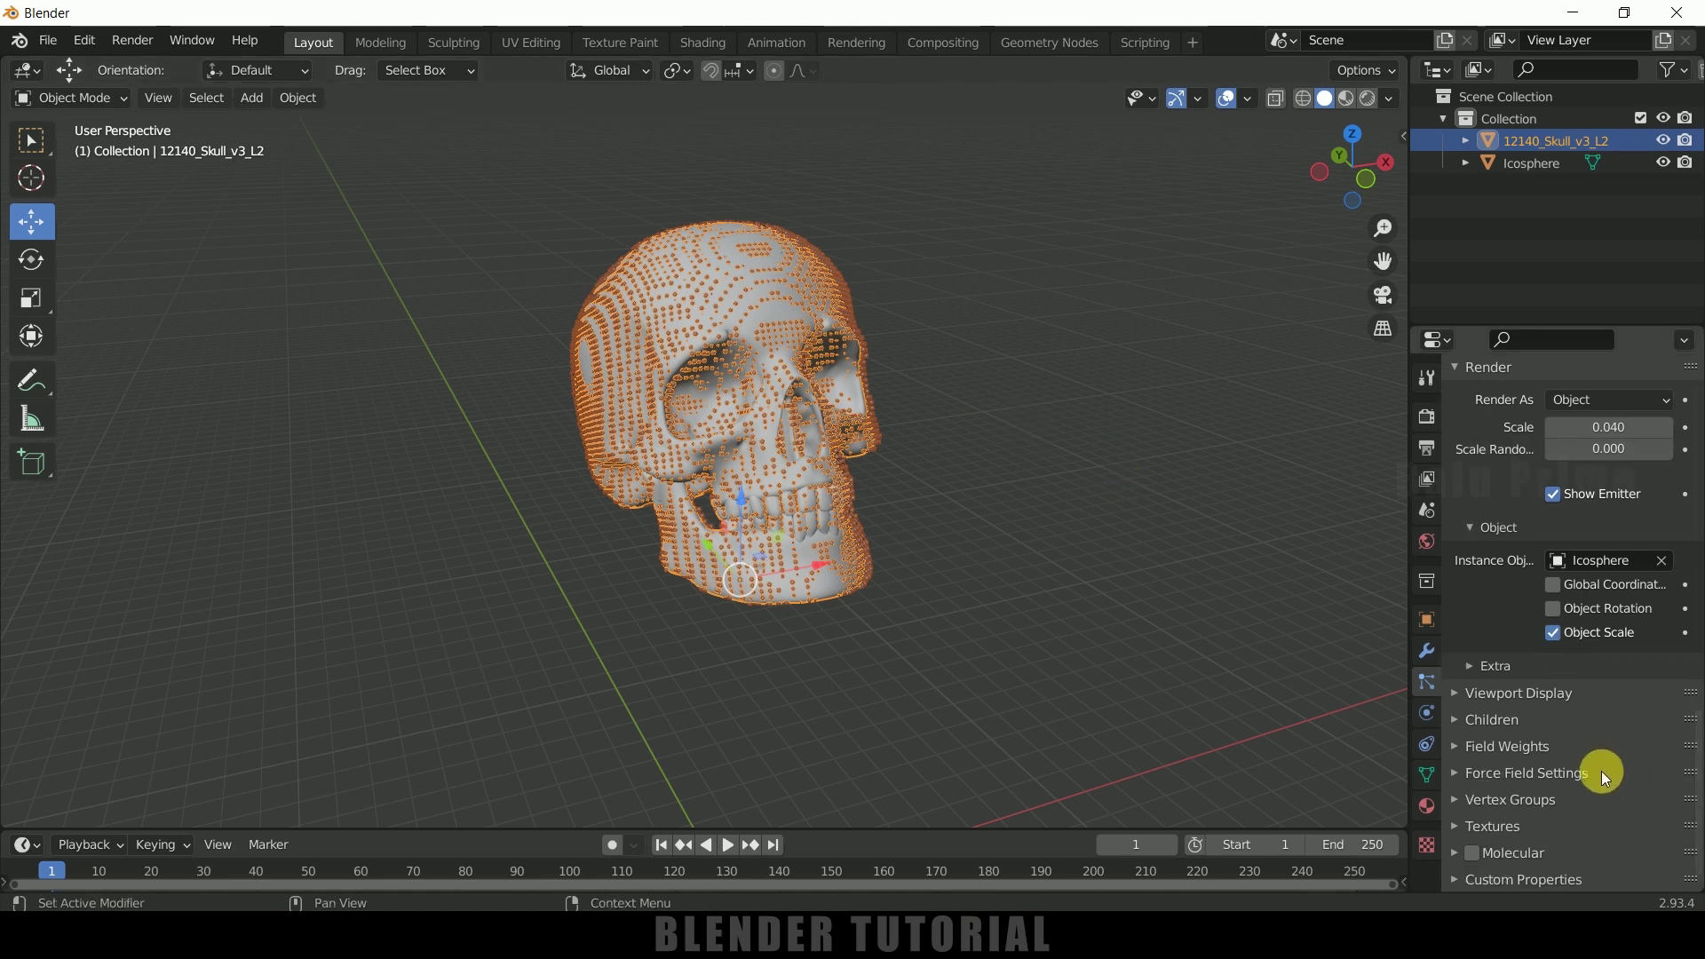
pyautogui.click(1472, 856)
pyautogui.click(1455, 854)
pyautogui.scroll(-4, 1453, 852)
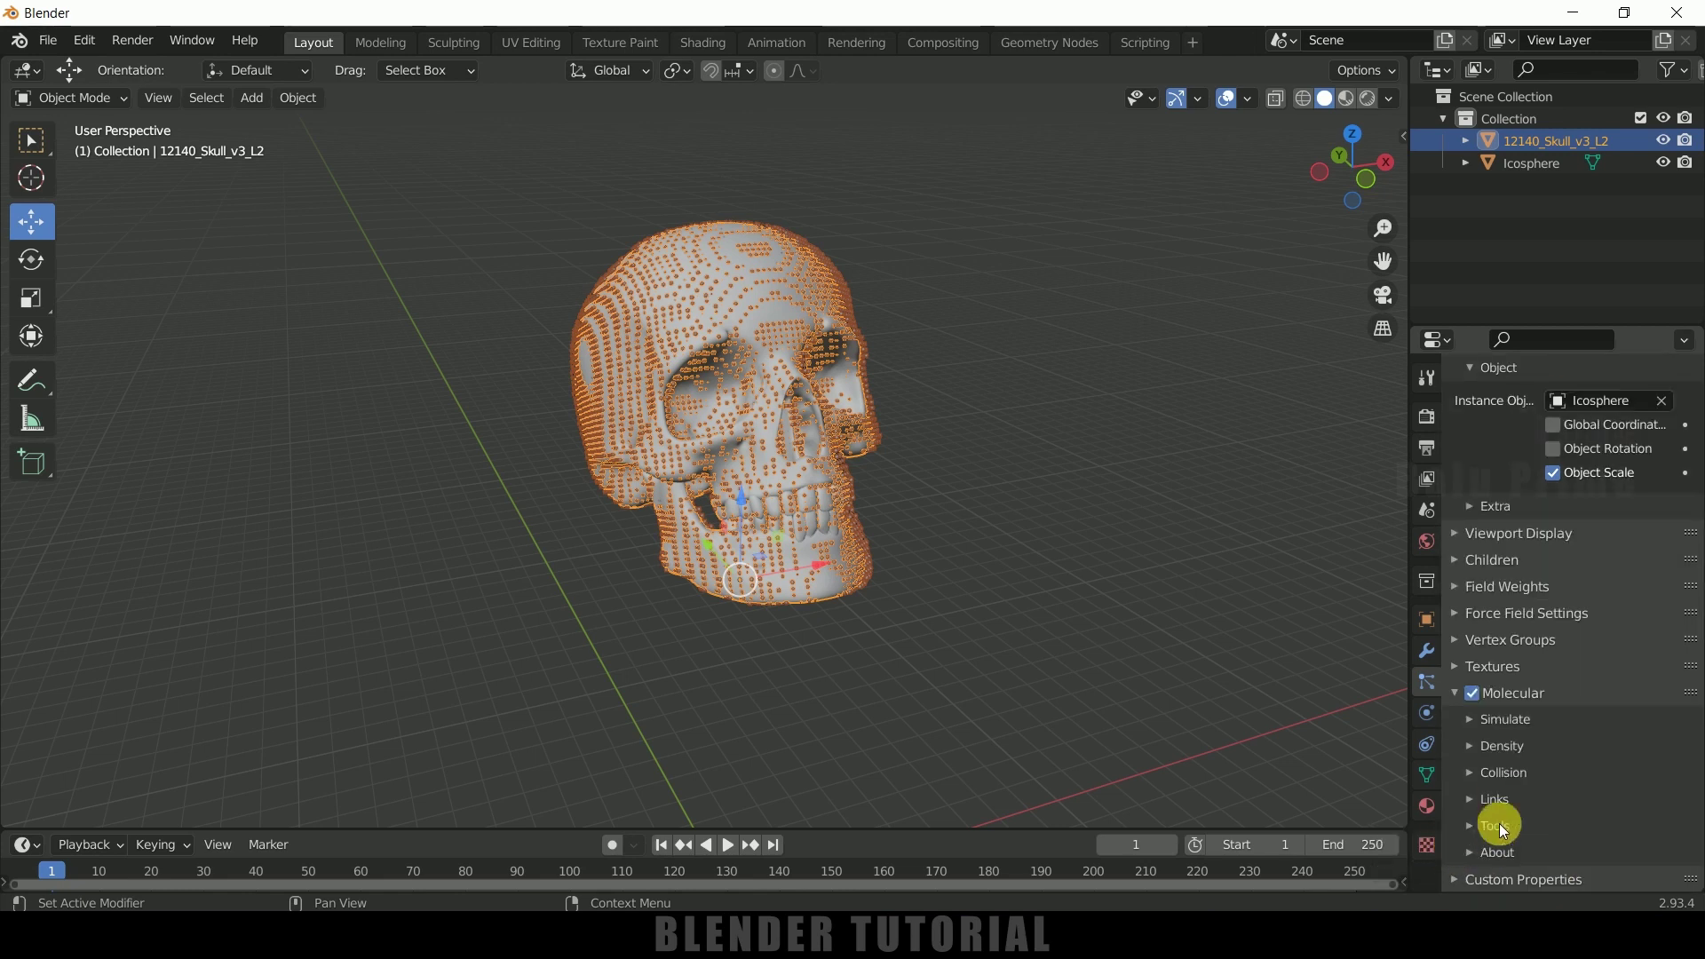
# Step: Set the Molecular simulation substeps to 10
pyautogui.click(1474, 724)
pyautogui.scroll(-4, 1470, 721)
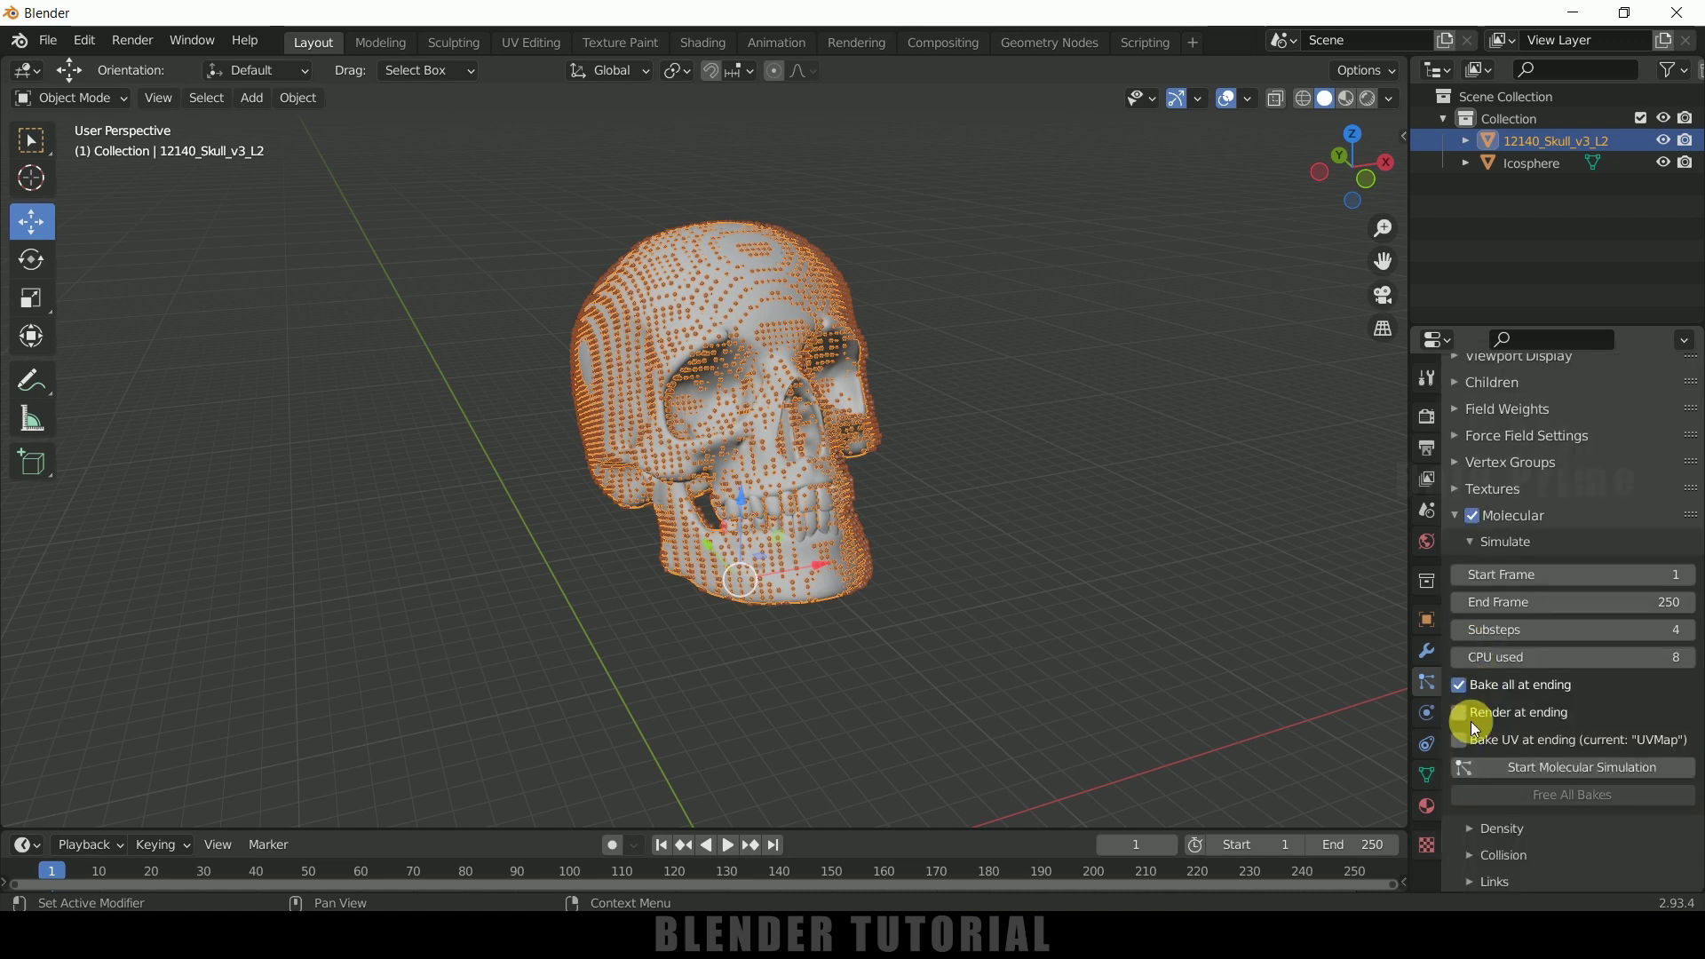
pyautogui.click(1541, 633)
pyautogui.write('10')
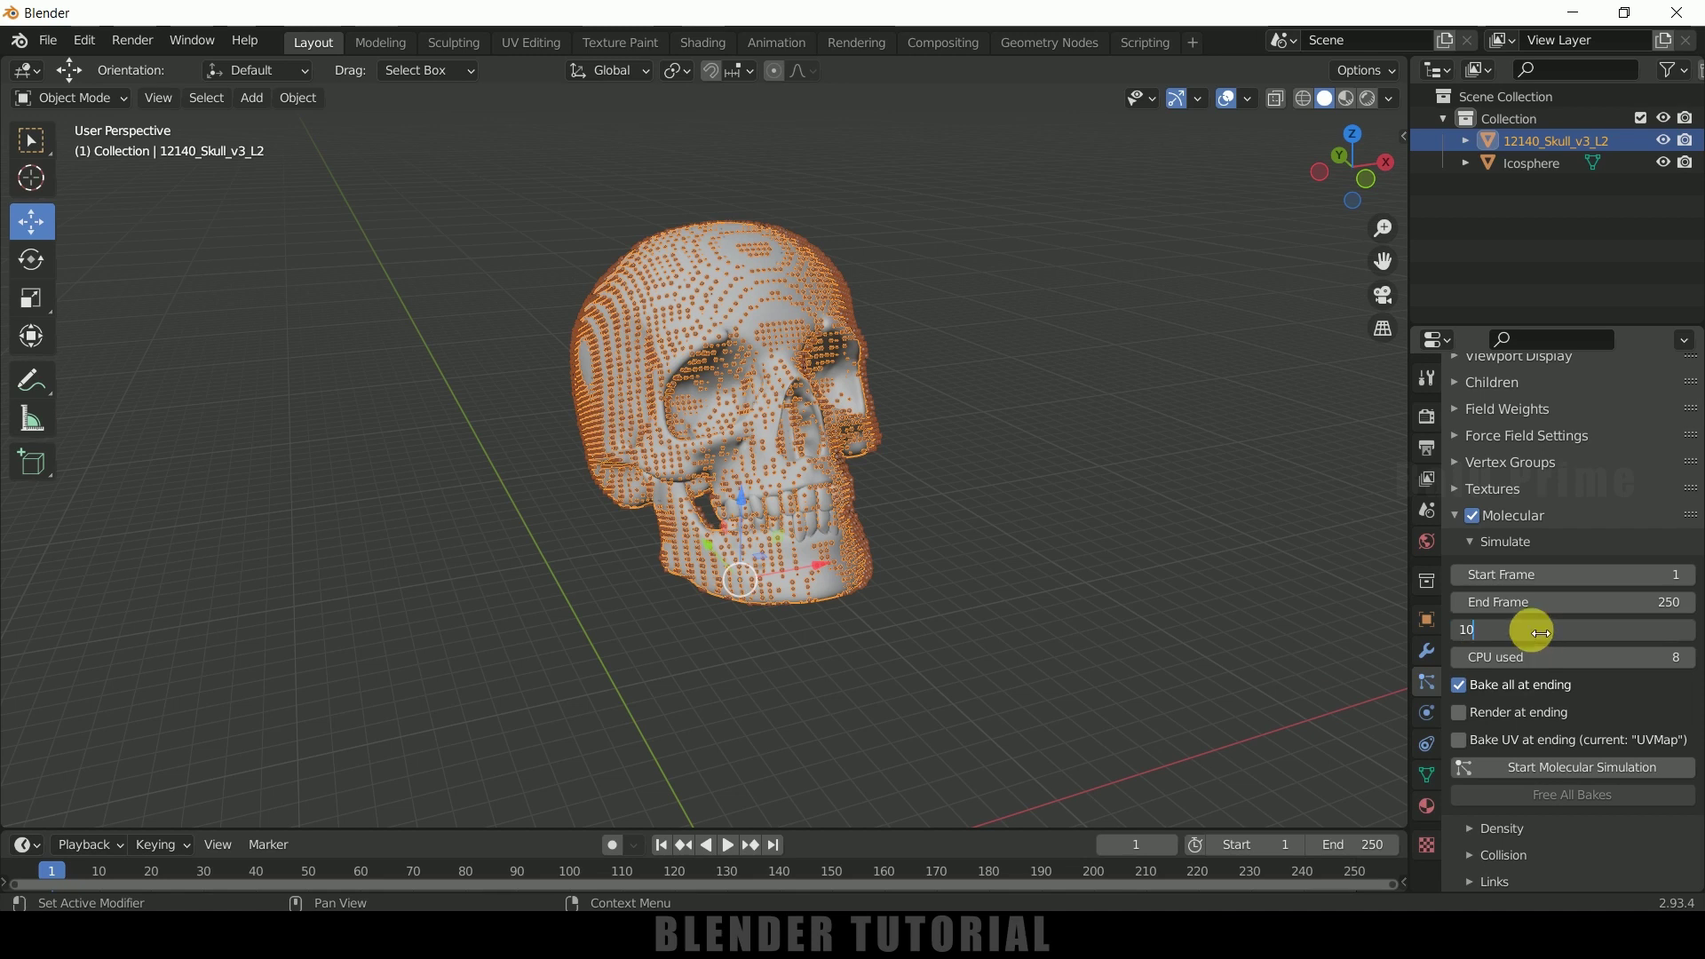
pyautogui.press('Return')
# Step: Turn on particle weight calculation by density for the Molecular simulation and choose the sand preset
pyautogui.scroll(-3, 1539, 635)
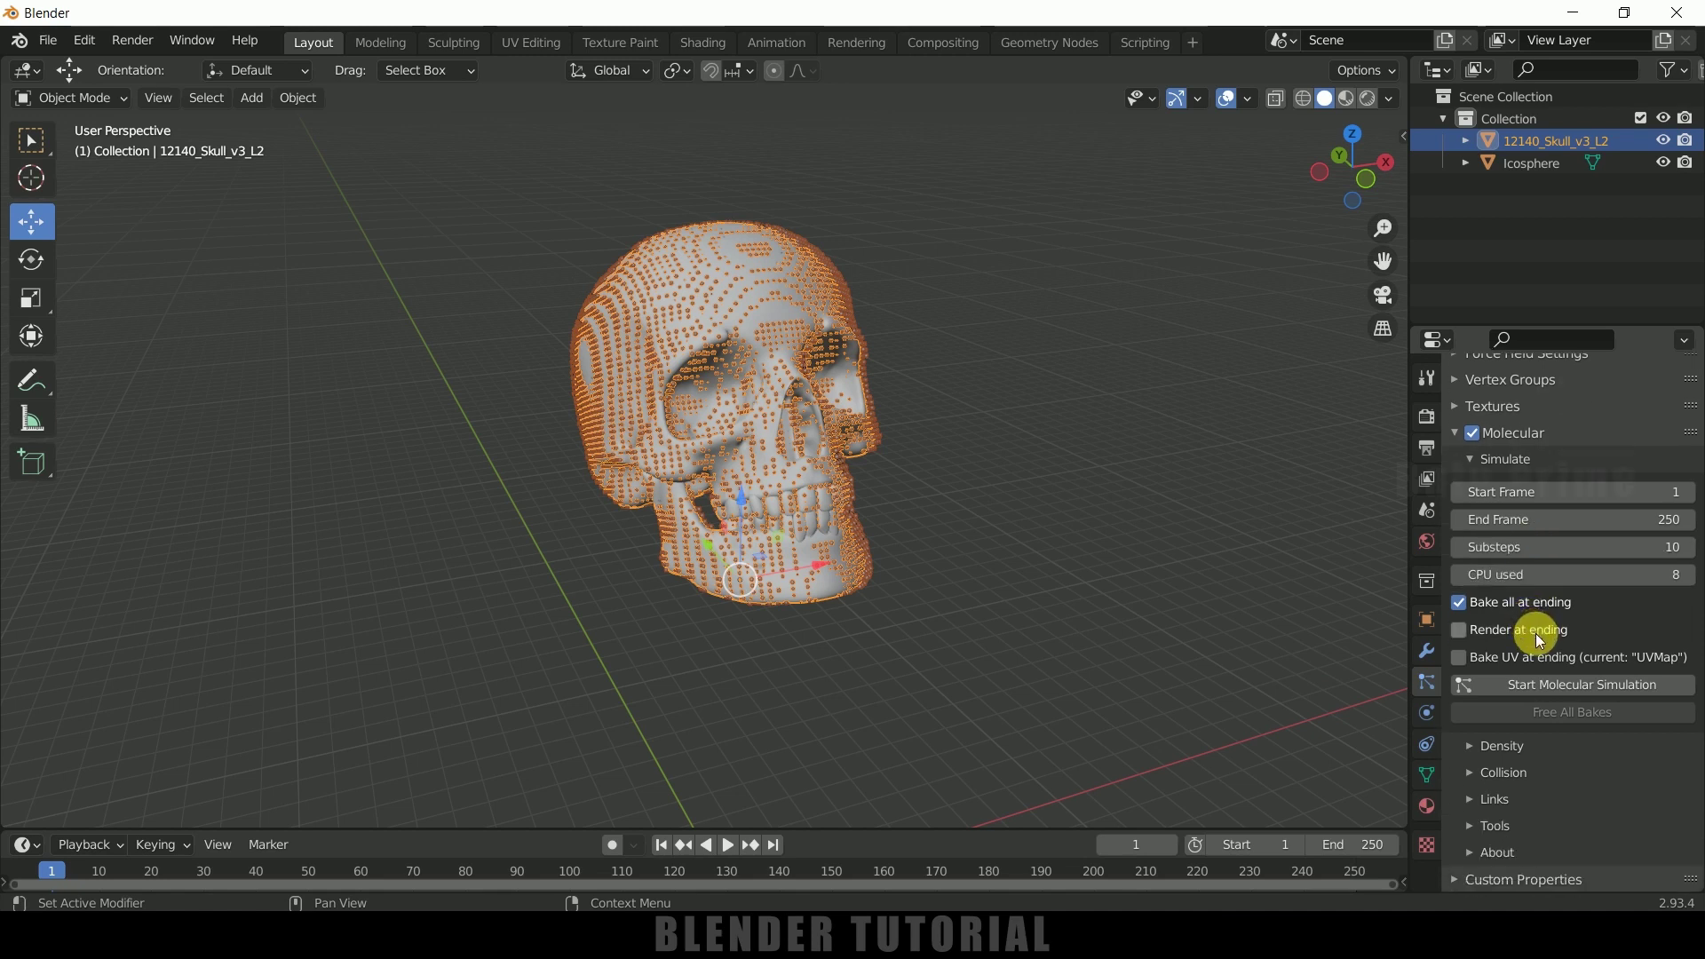
pyautogui.click(1474, 746)
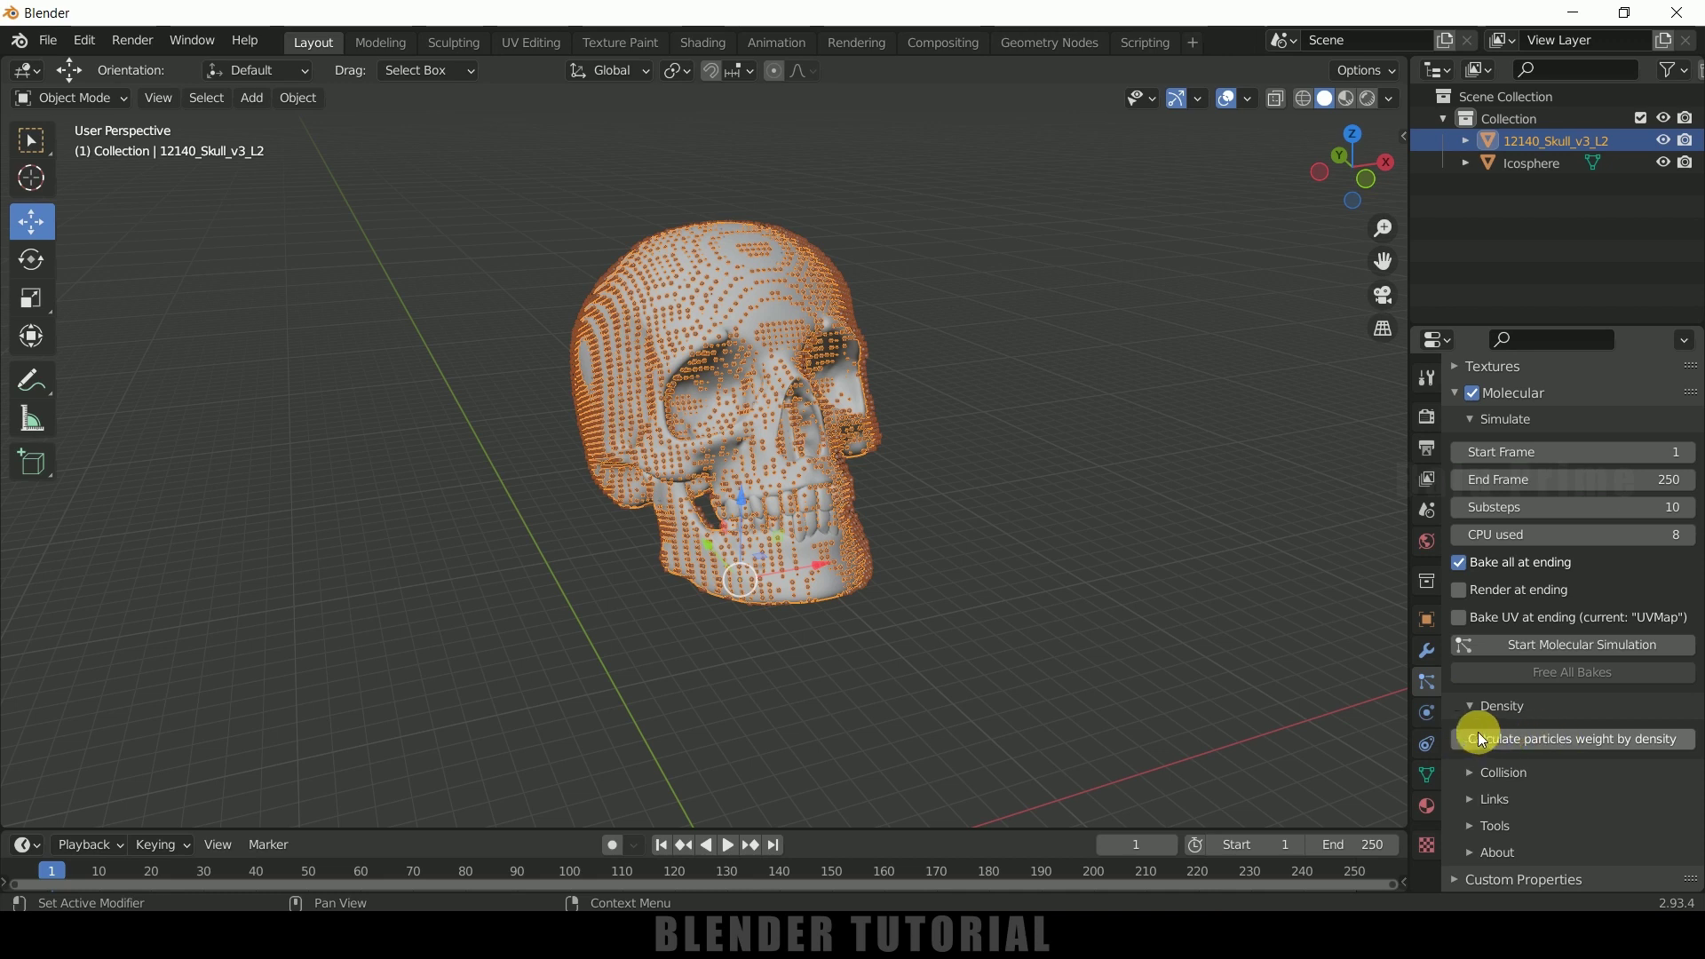
pyautogui.click(1595, 738)
pyautogui.scroll(-3, 1594, 739)
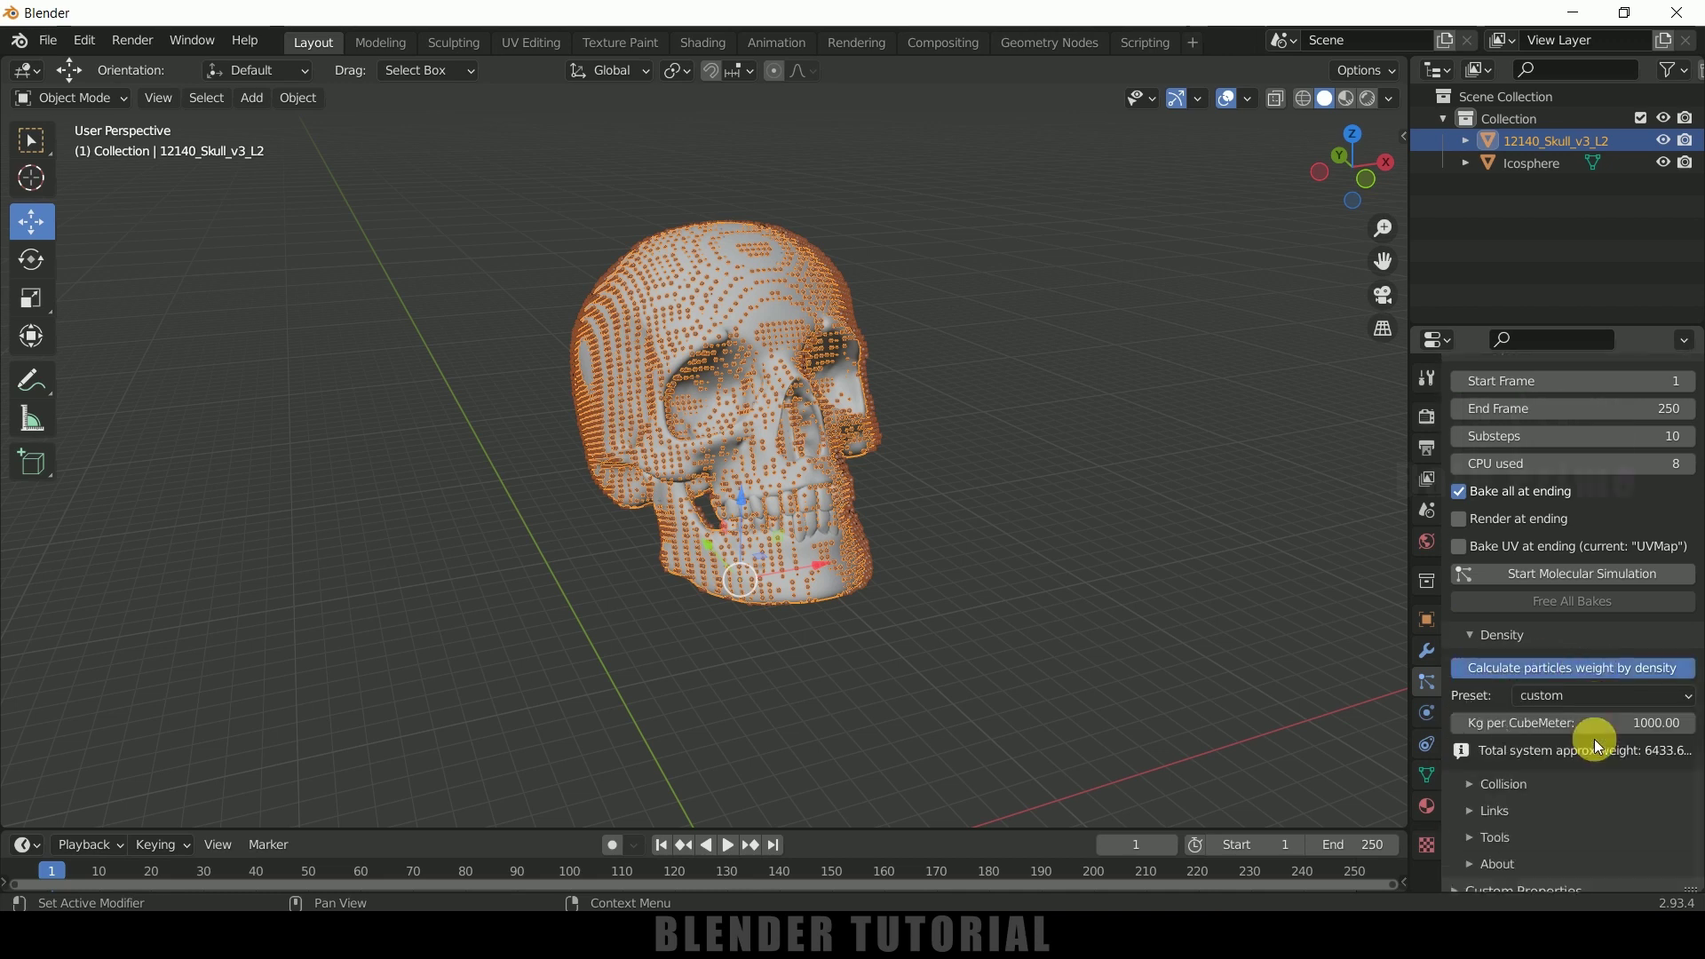
pyautogui.click(1543, 684)
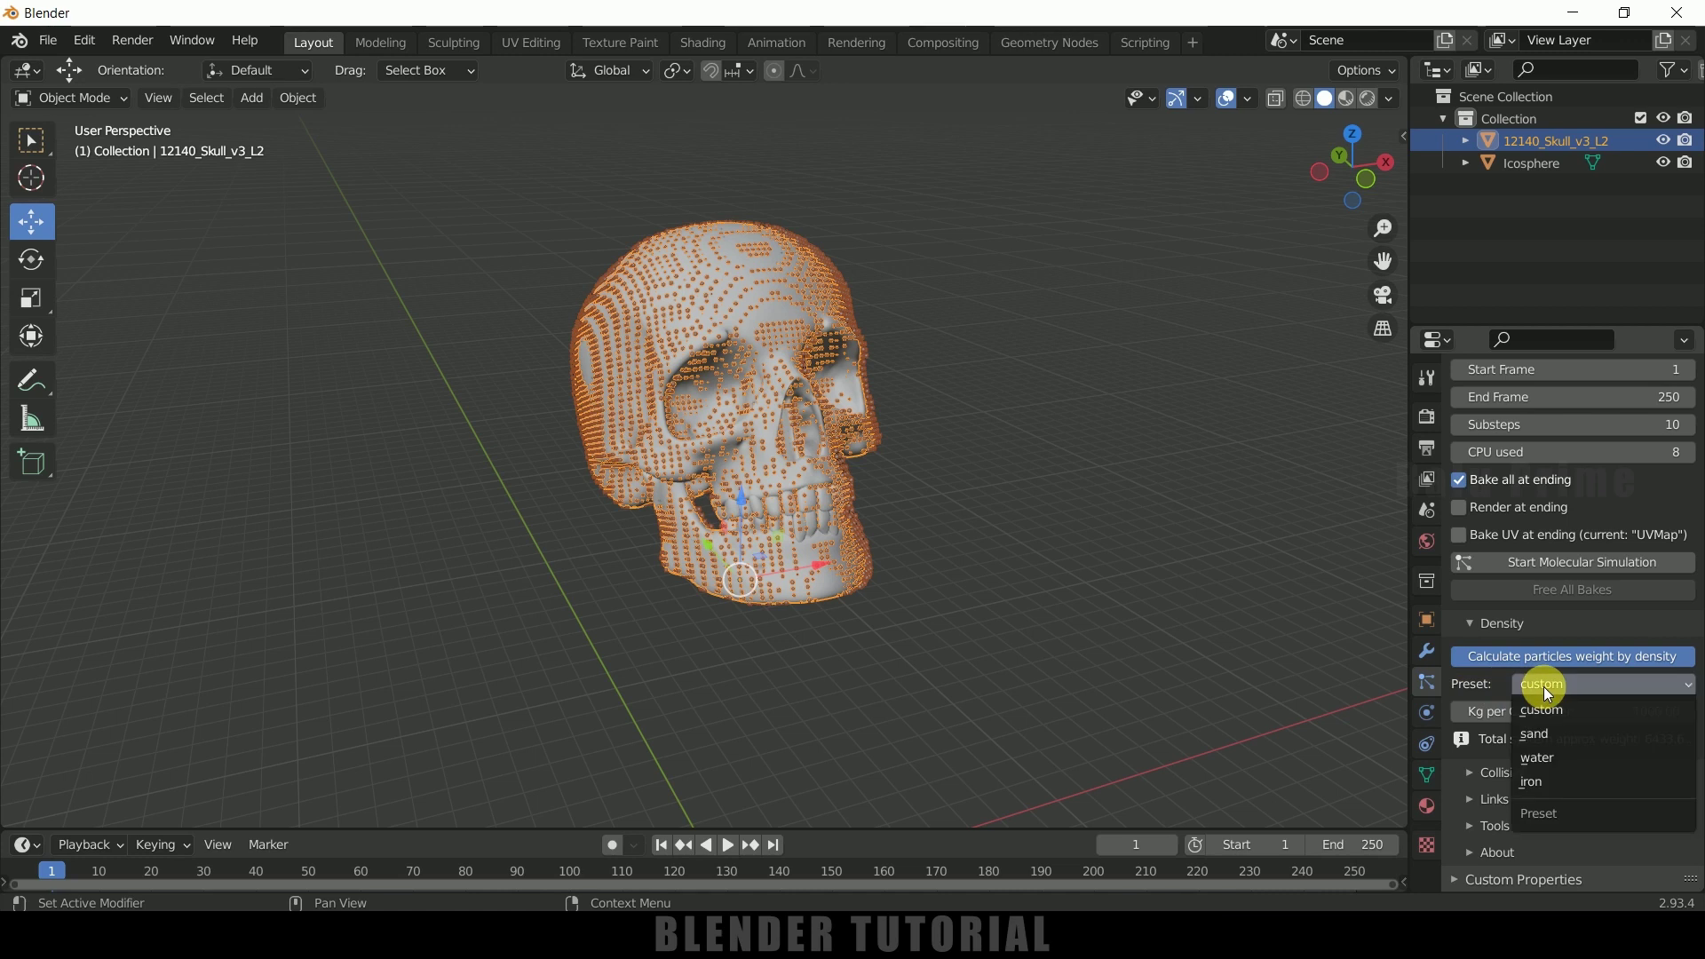
pyautogui.click(1568, 735)
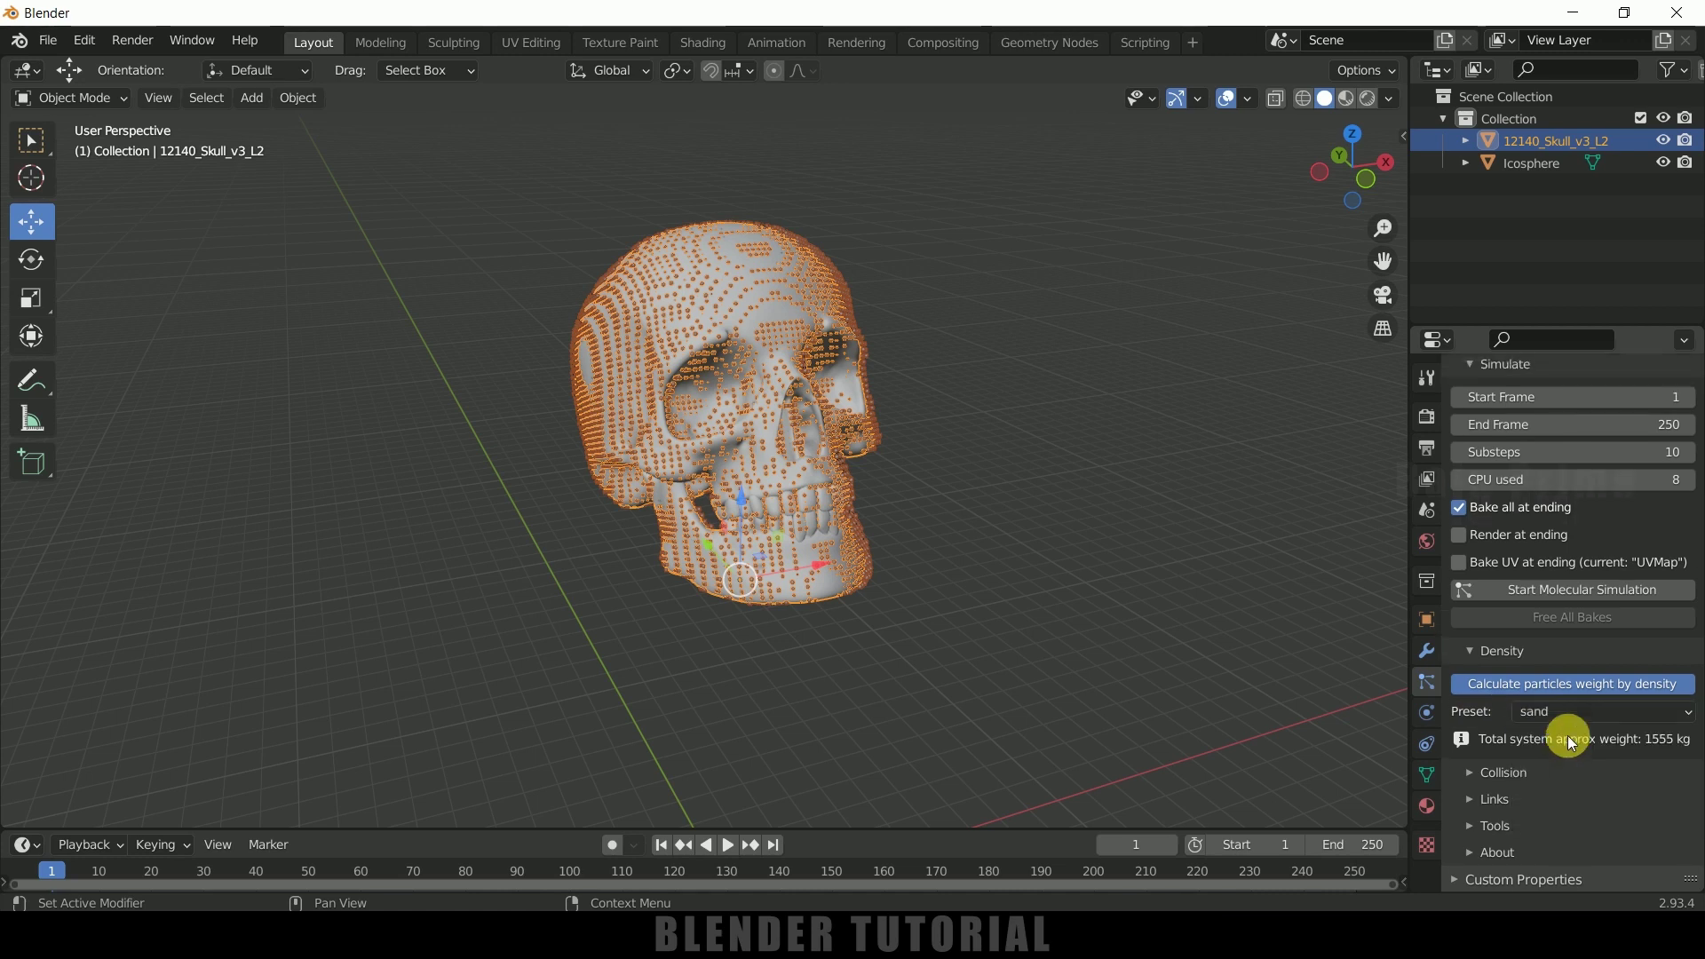
# Step: Activate self collision for the skull's Molecular particles
pyautogui.click(1478, 770)
pyautogui.scroll(-2, 1501, 765)
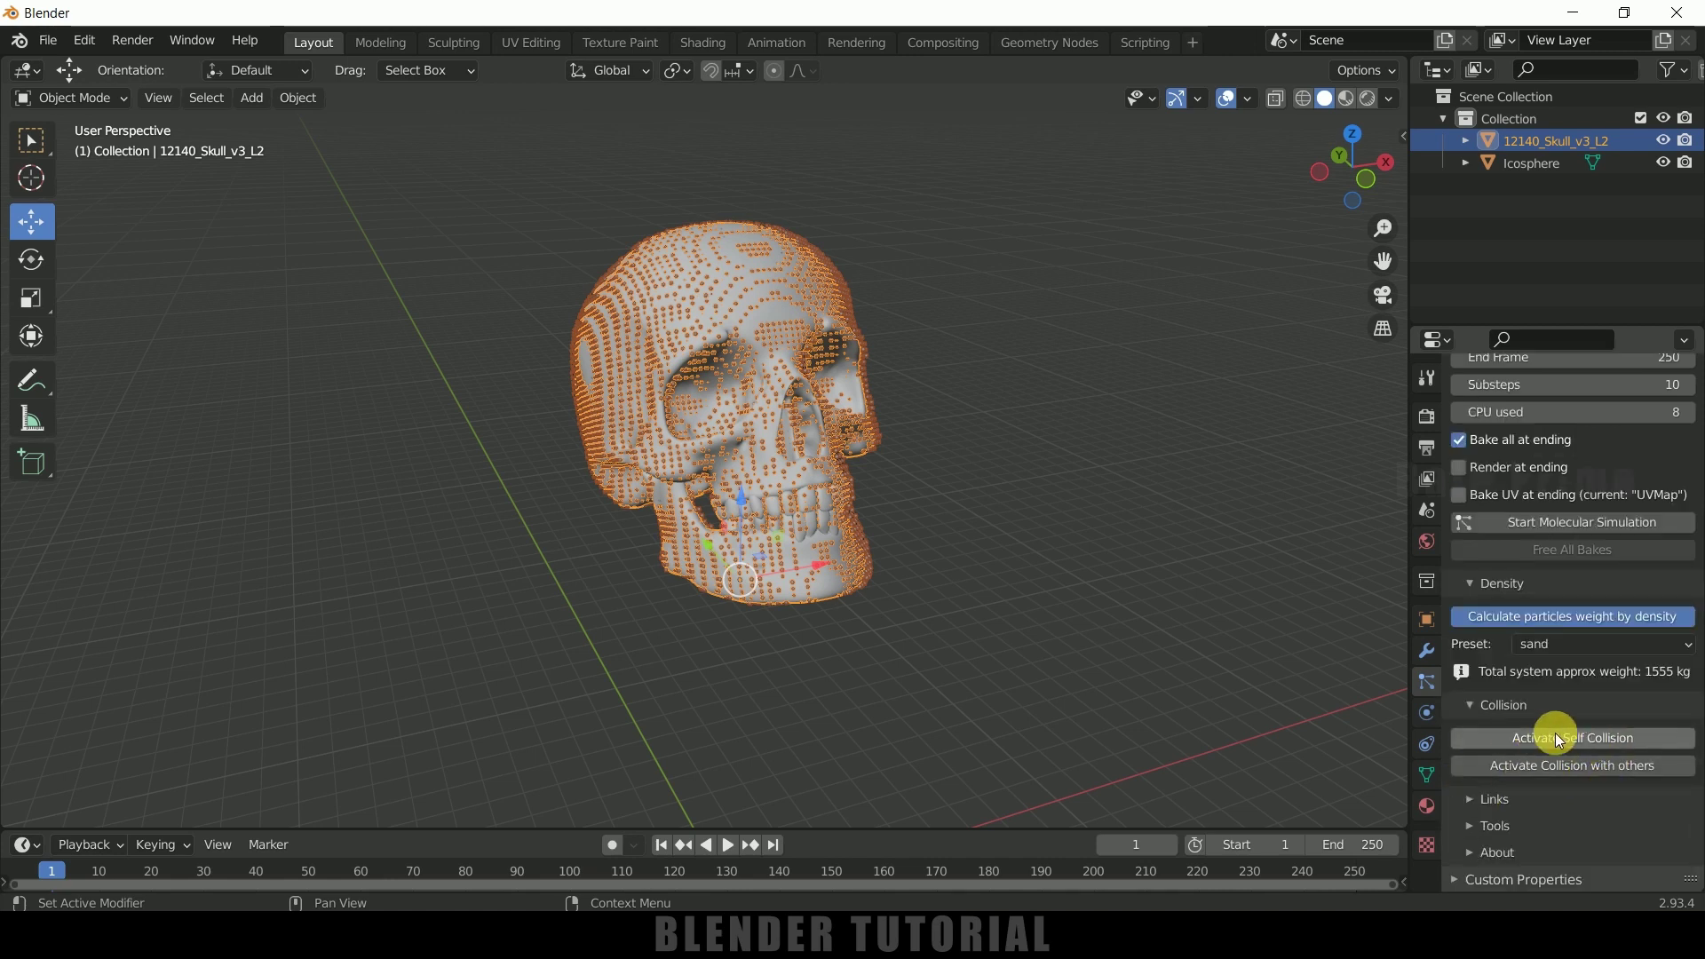
pyautogui.click(1576, 739)
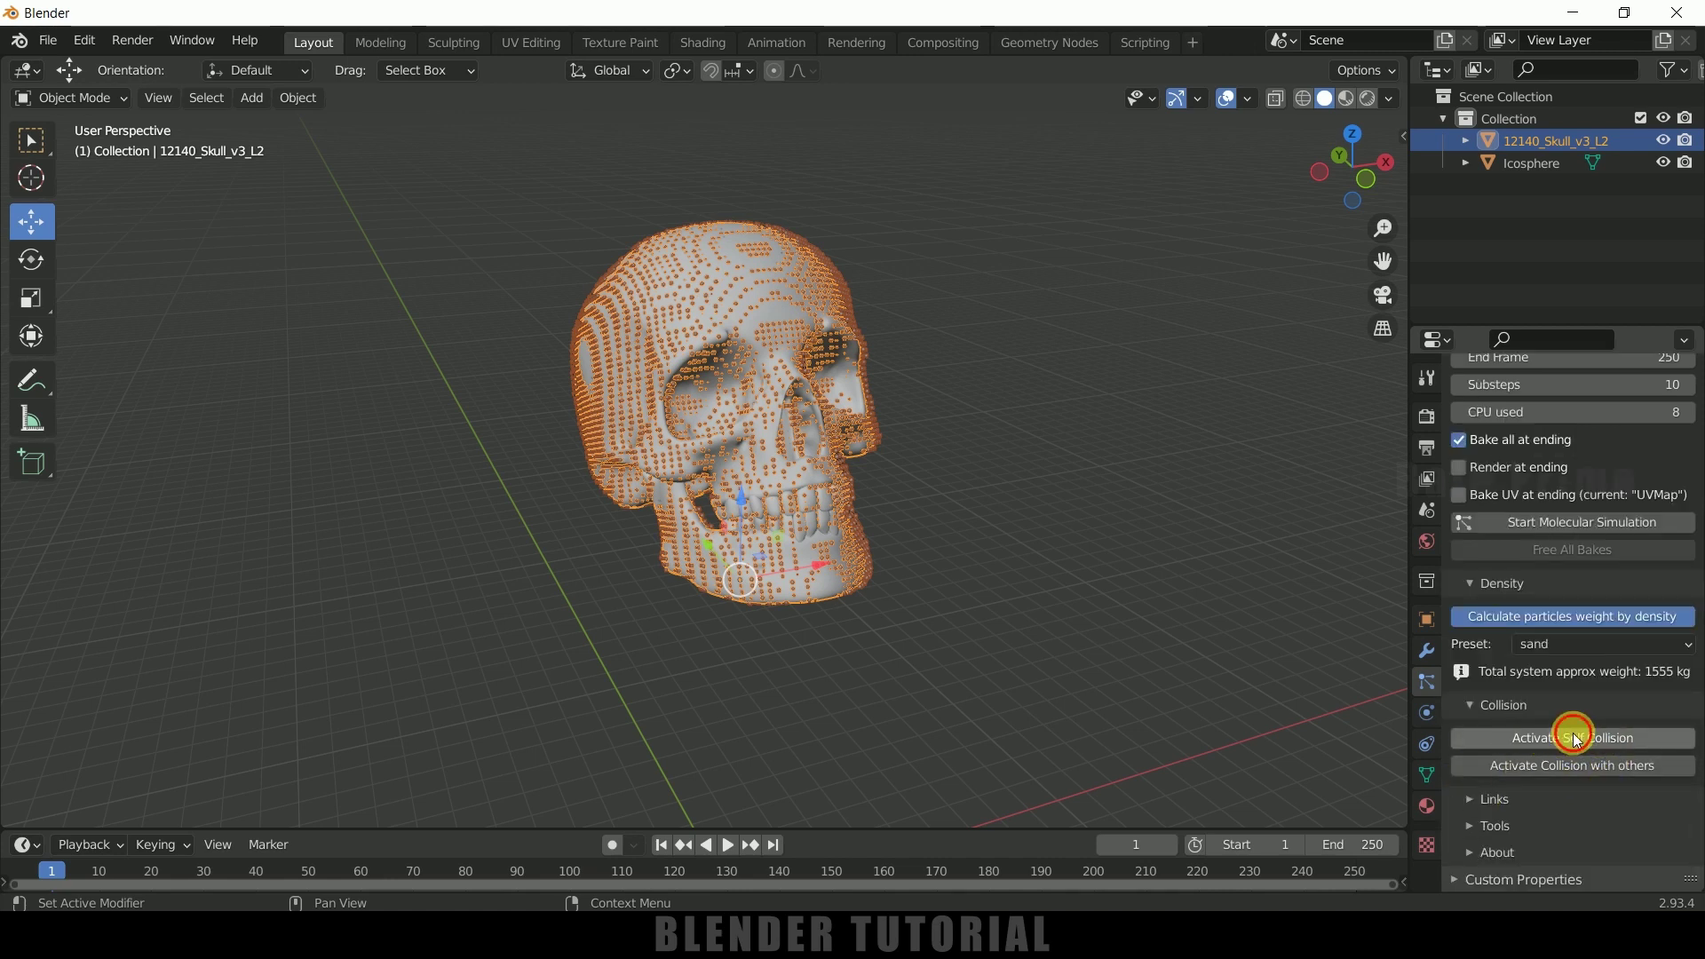
pyautogui.scroll(-2, 1574, 733)
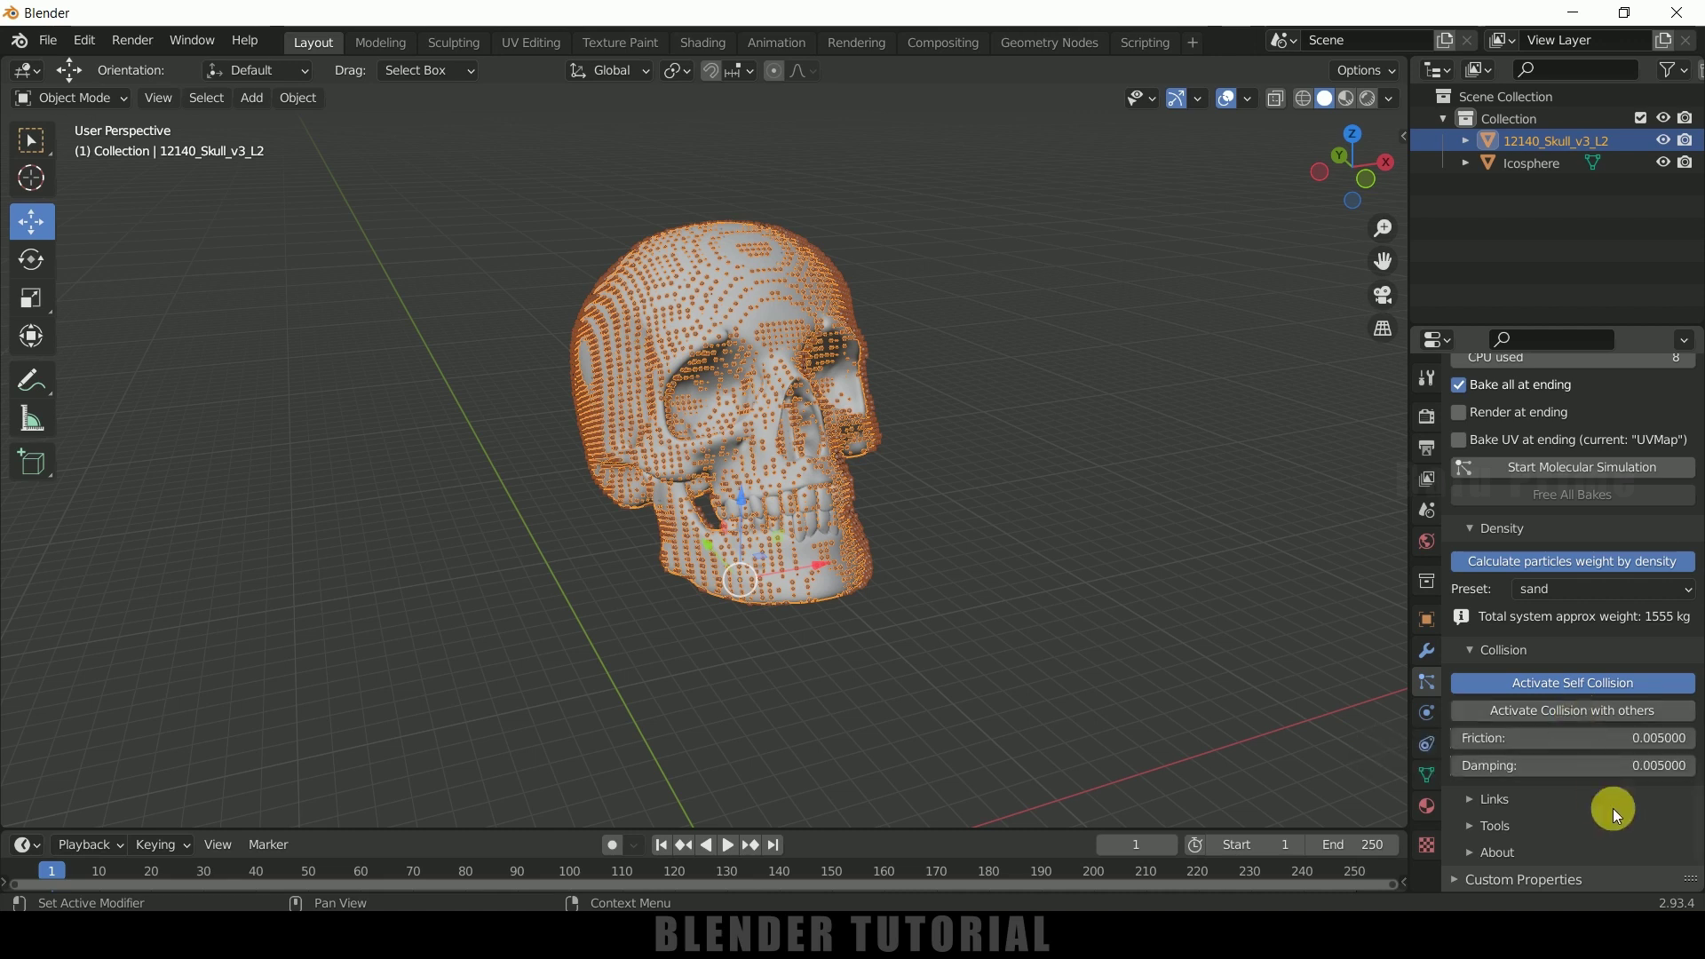
# Step: Activate particle linking in the Molecular link settings
pyautogui.click(1475, 799)
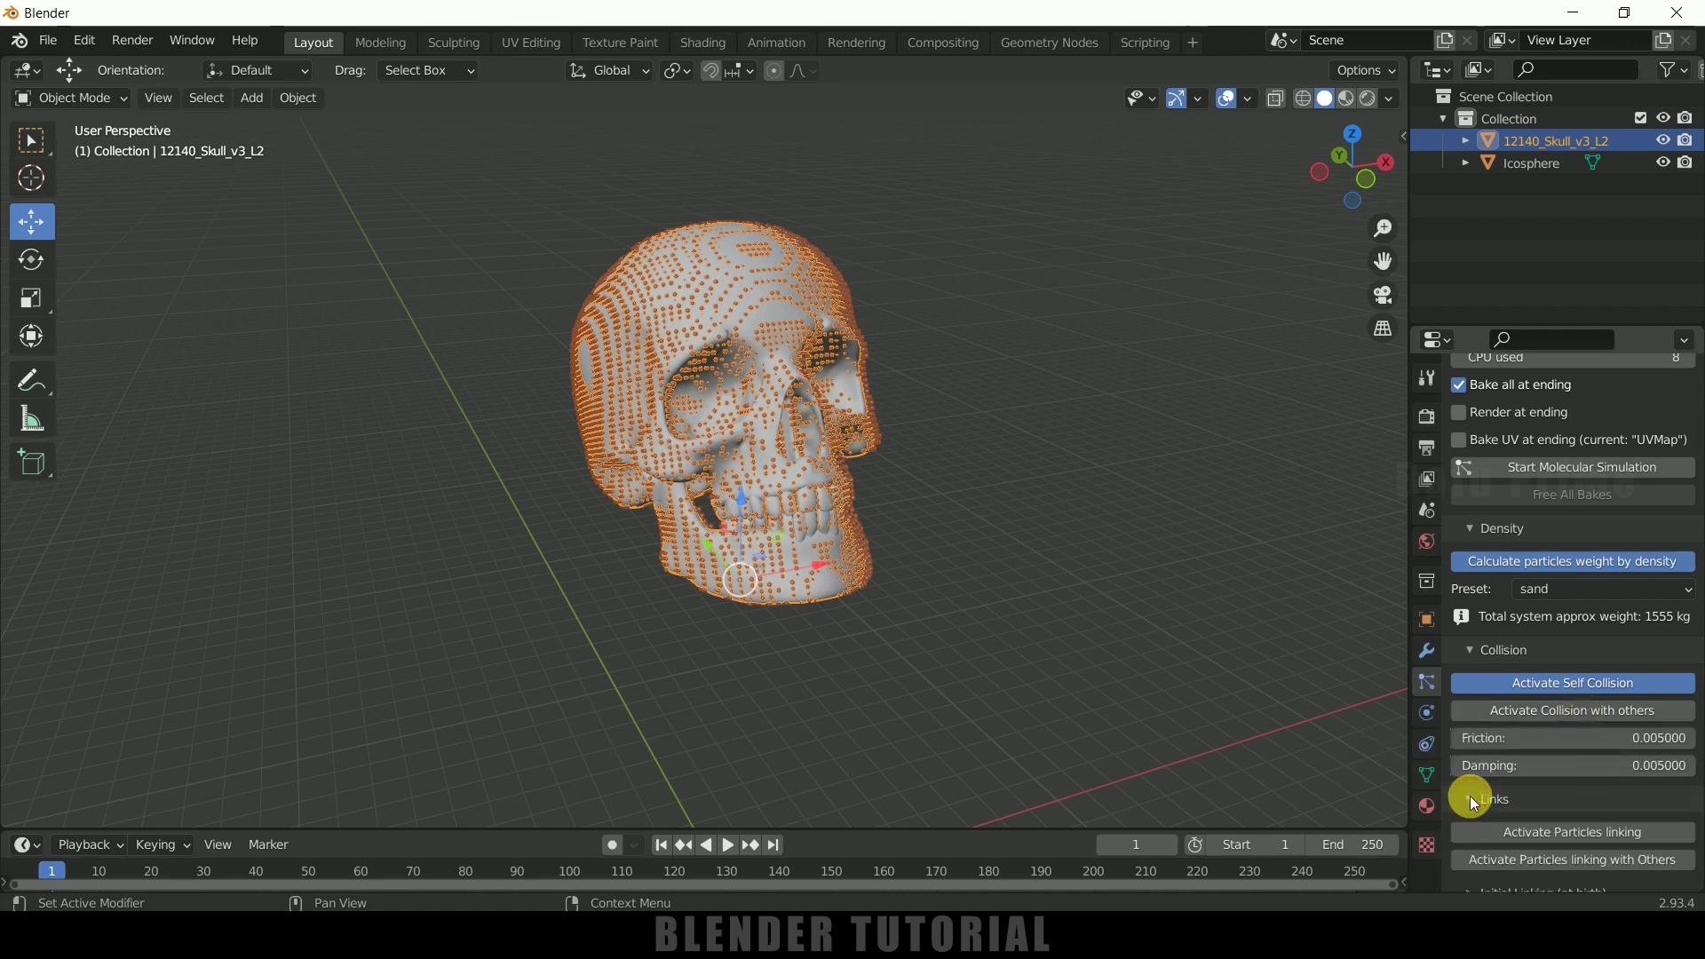
pyautogui.scroll(-3, 1469, 795)
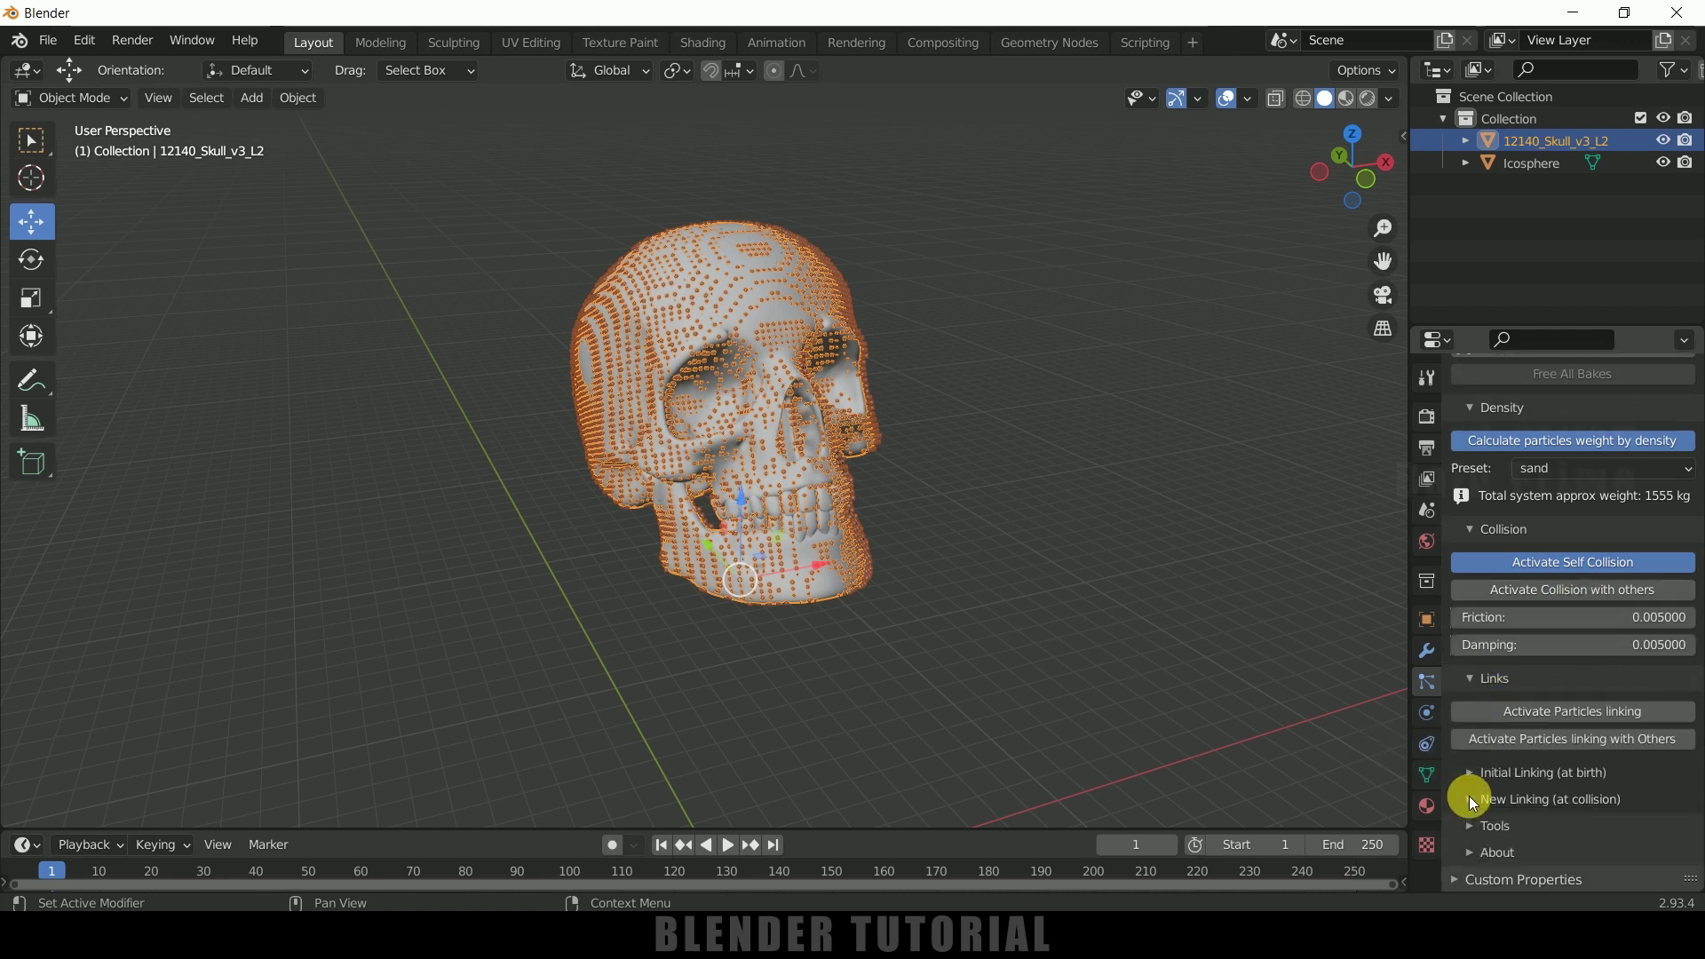
pyautogui.click(1560, 711)
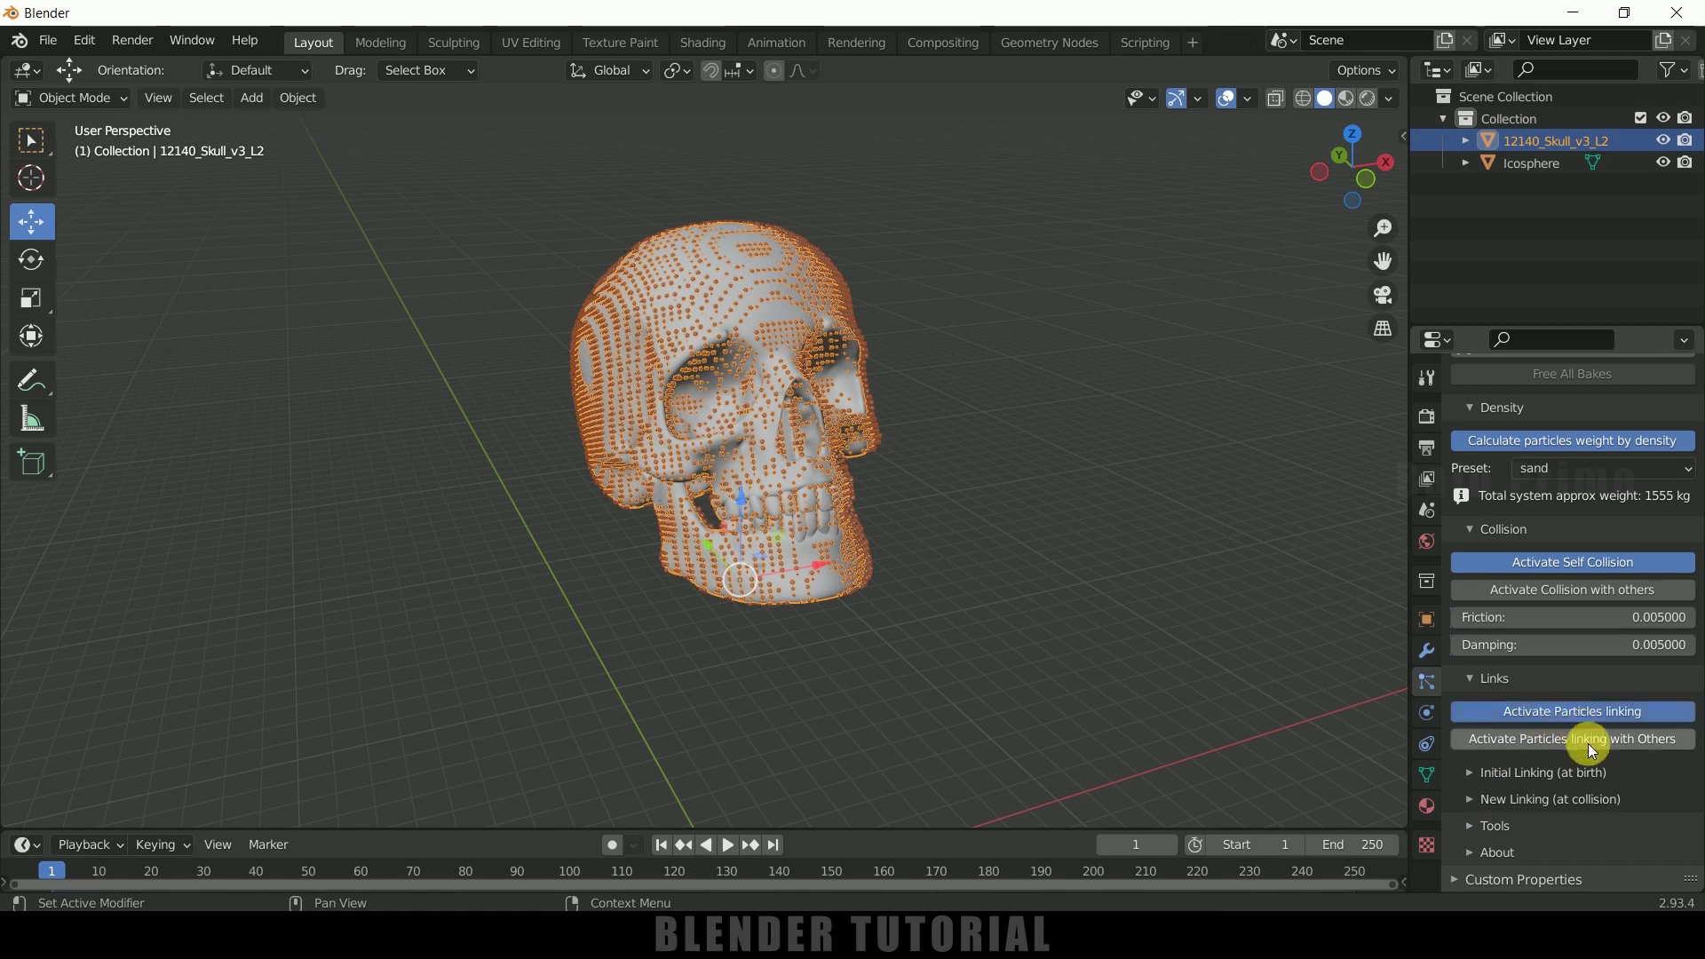
# Step: Set the search length for initial linking at birth to 3.5
pyautogui.click(1474, 773)
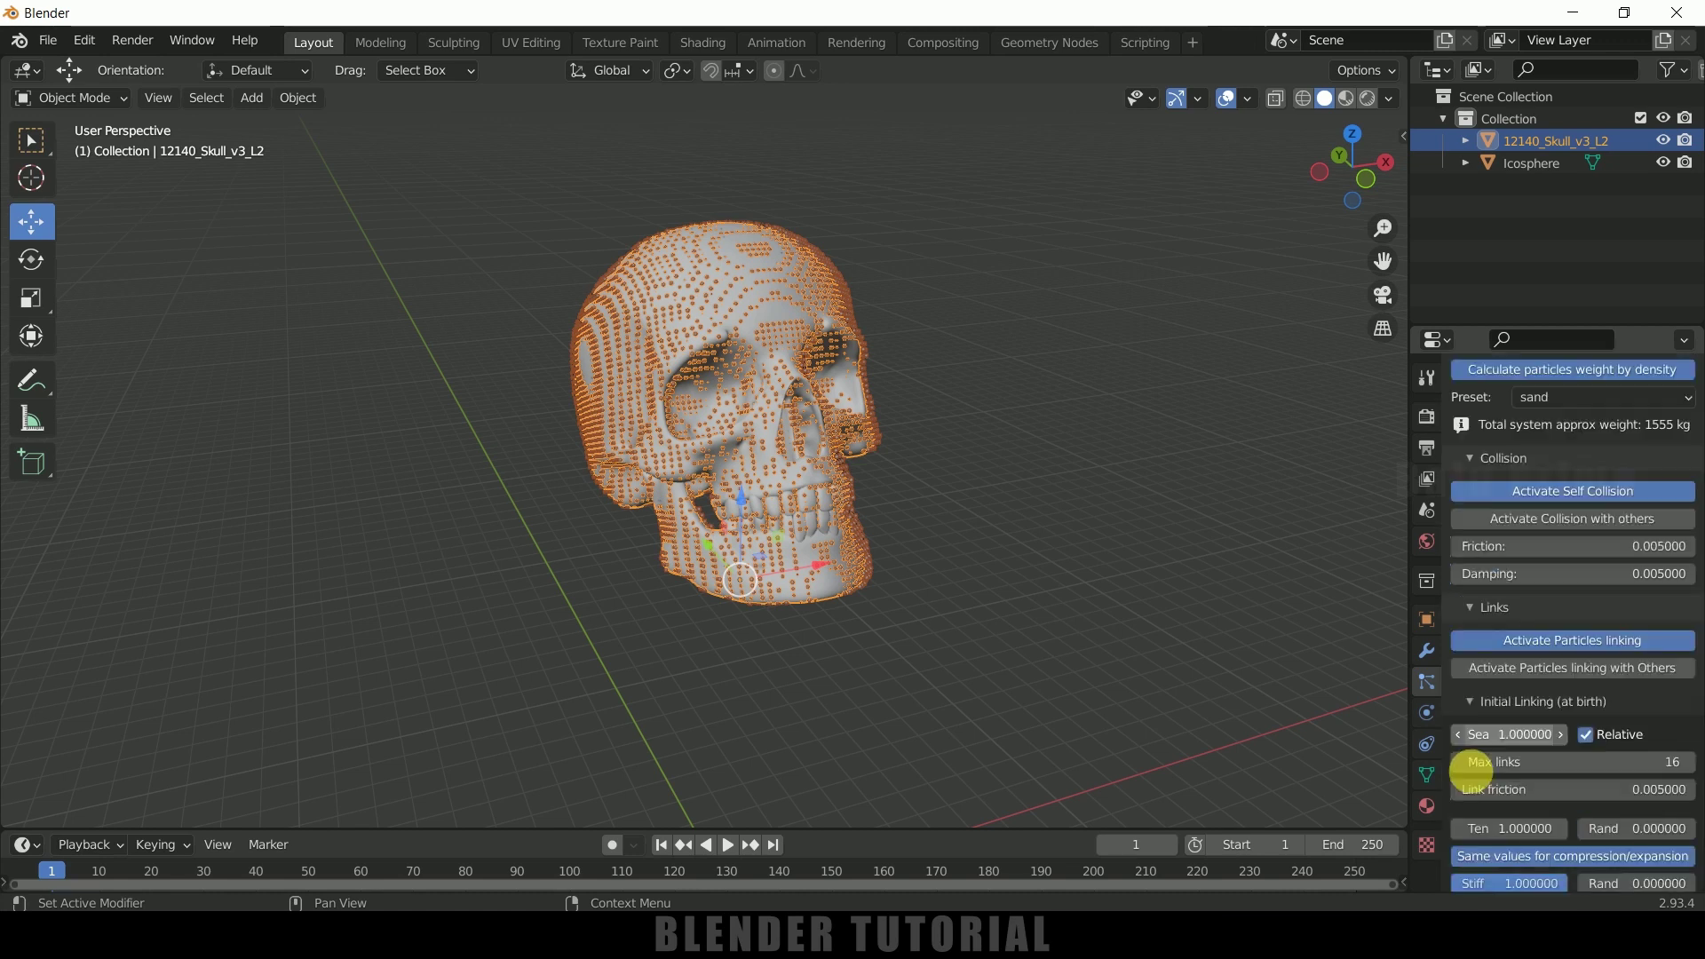
pyautogui.scroll(-5, 1484, 741)
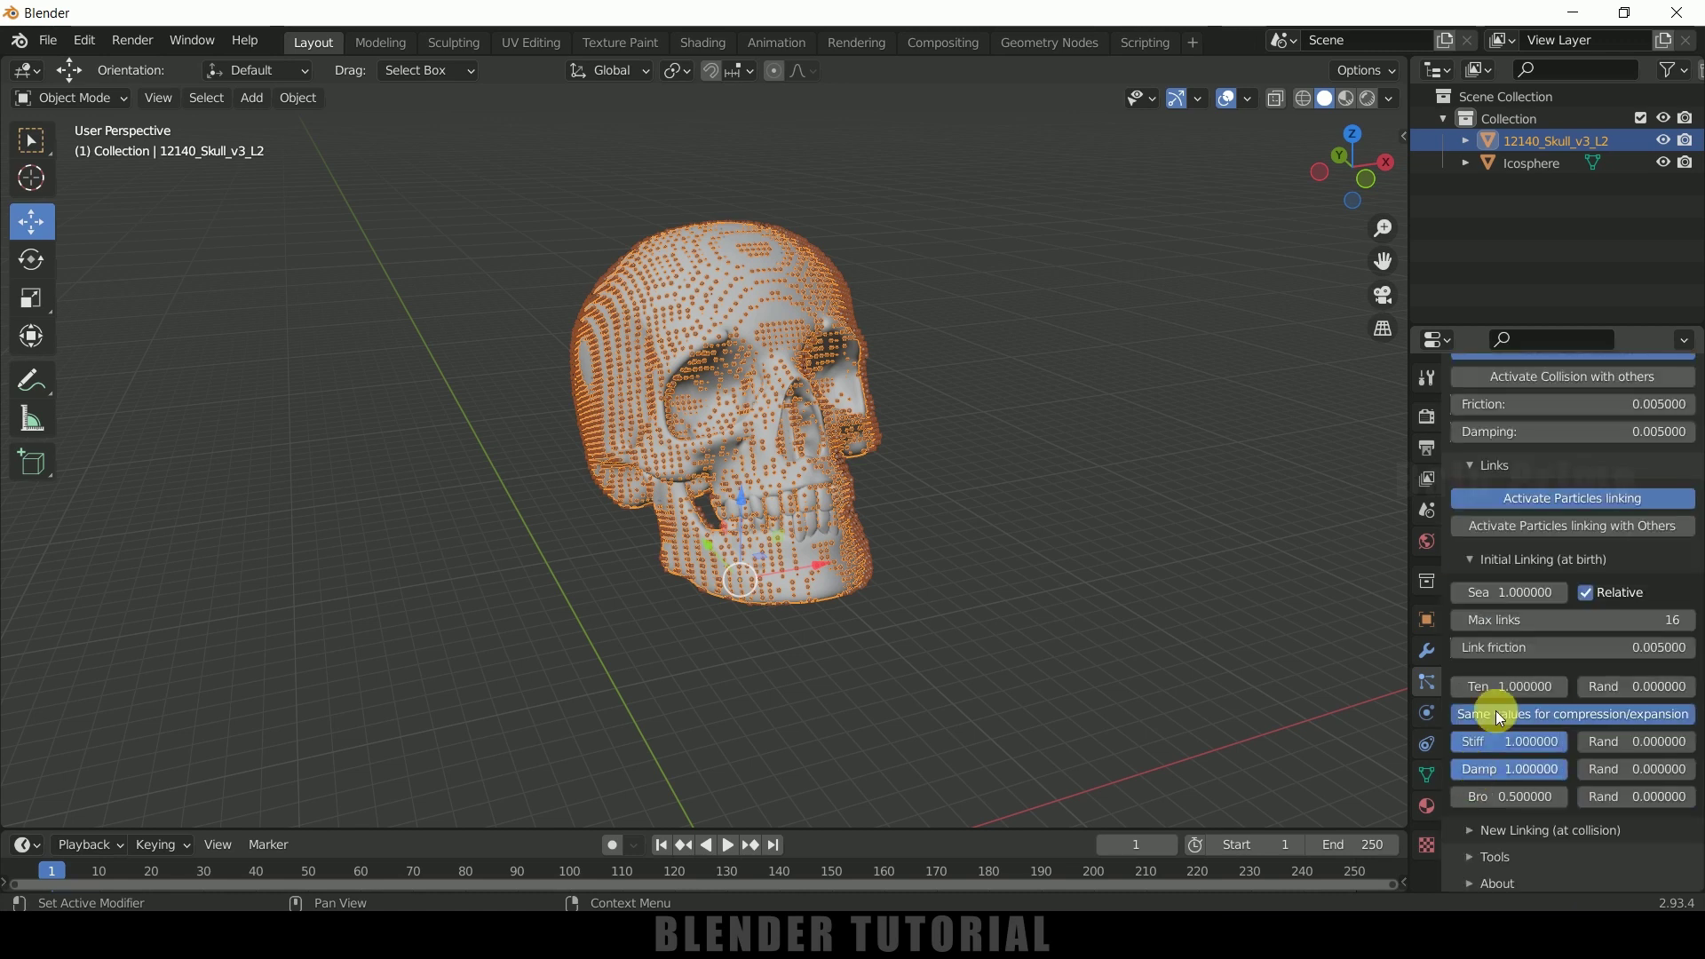
pyautogui.click(1521, 604)
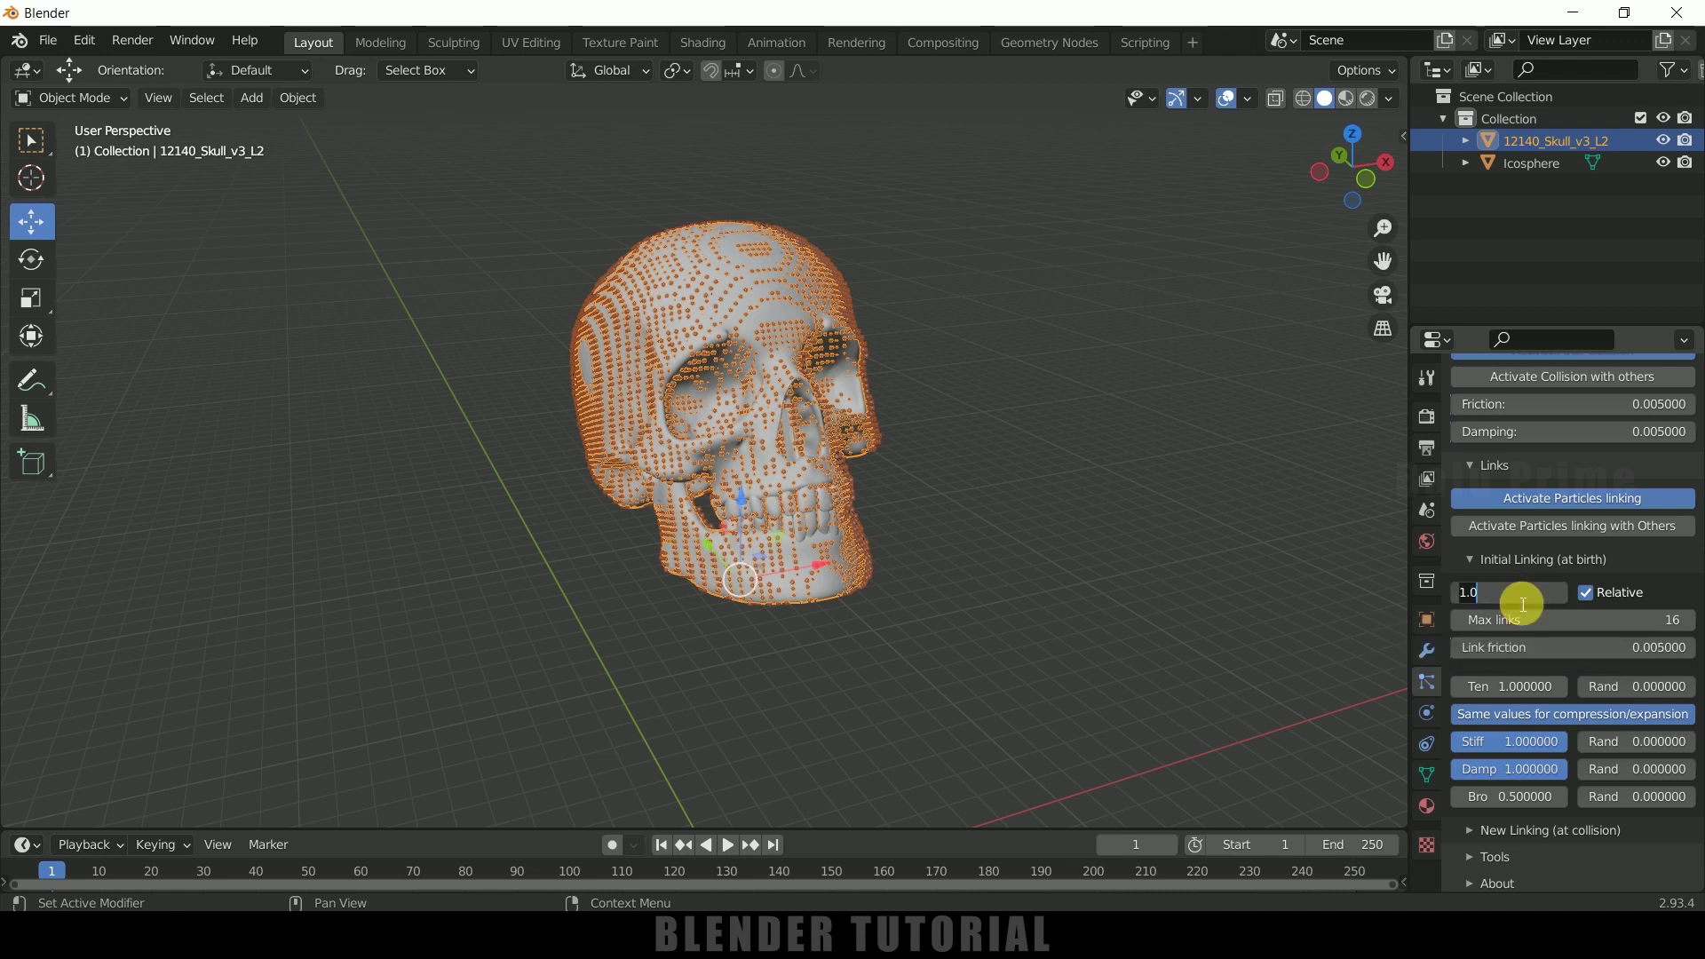
pyautogui.write('3.5')
pyautogui.press('Return')
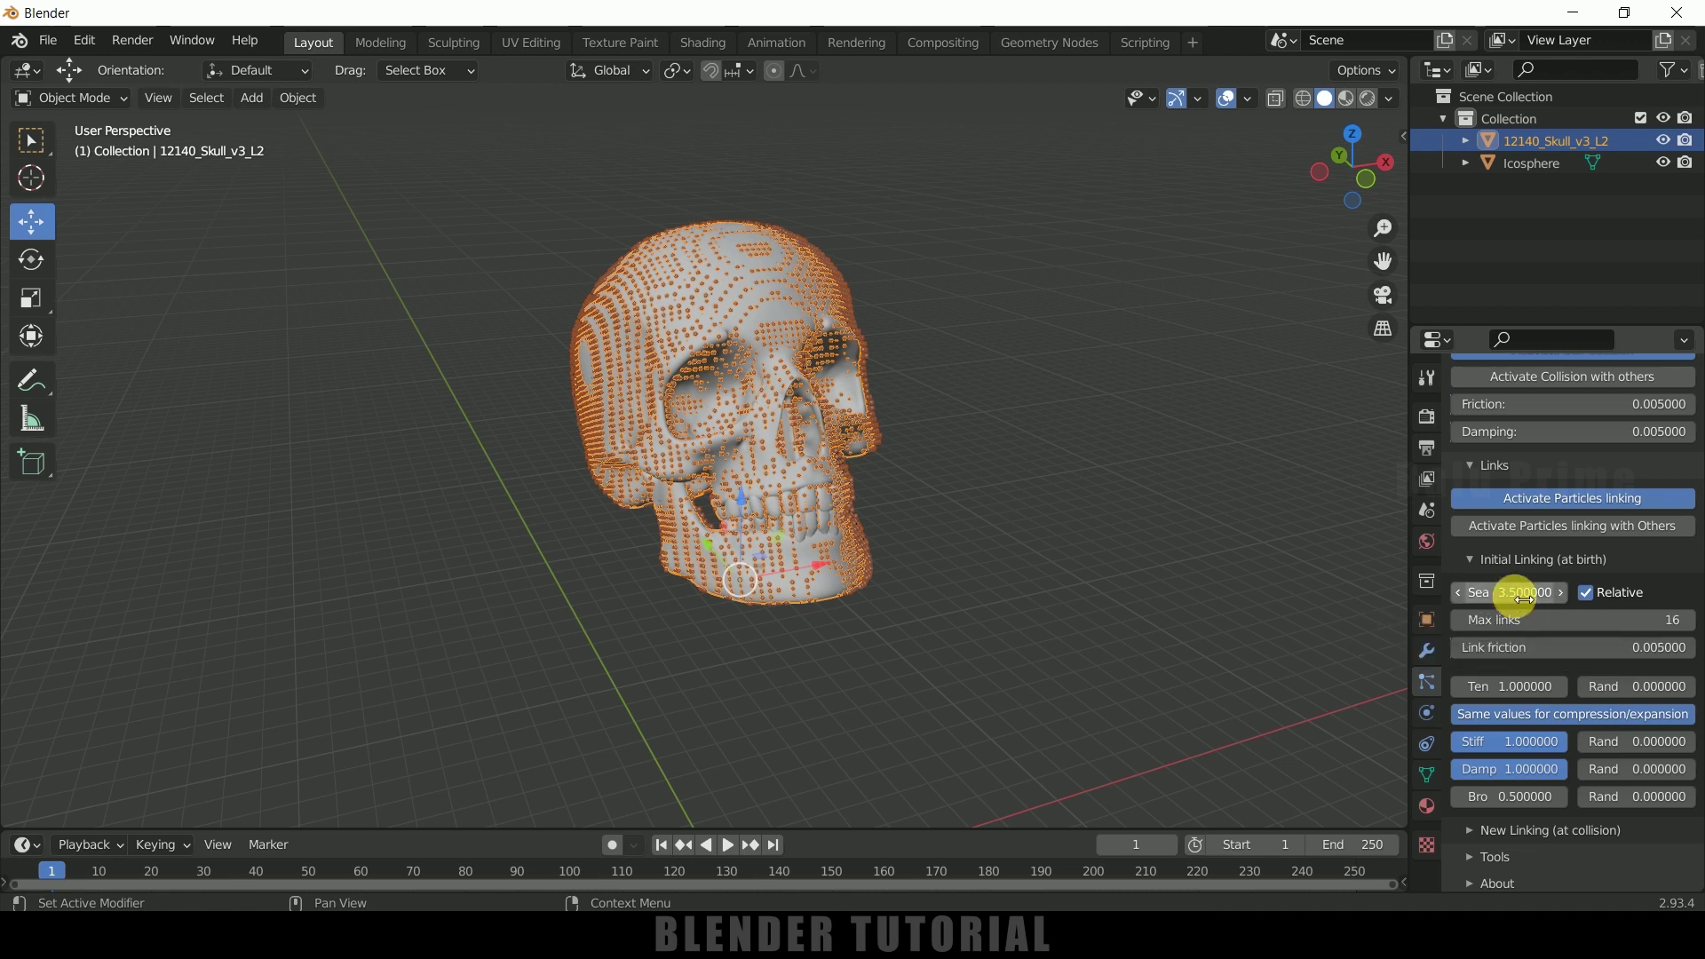
# Step: Widen the properties editor so the link setting names are readable, and set the initial linking Broken value to 0.6
pyautogui.scroll(-1, 1509, 675)
pyautogui.moveTo(1411, 719); pyautogui.dragTo(1382, 731)
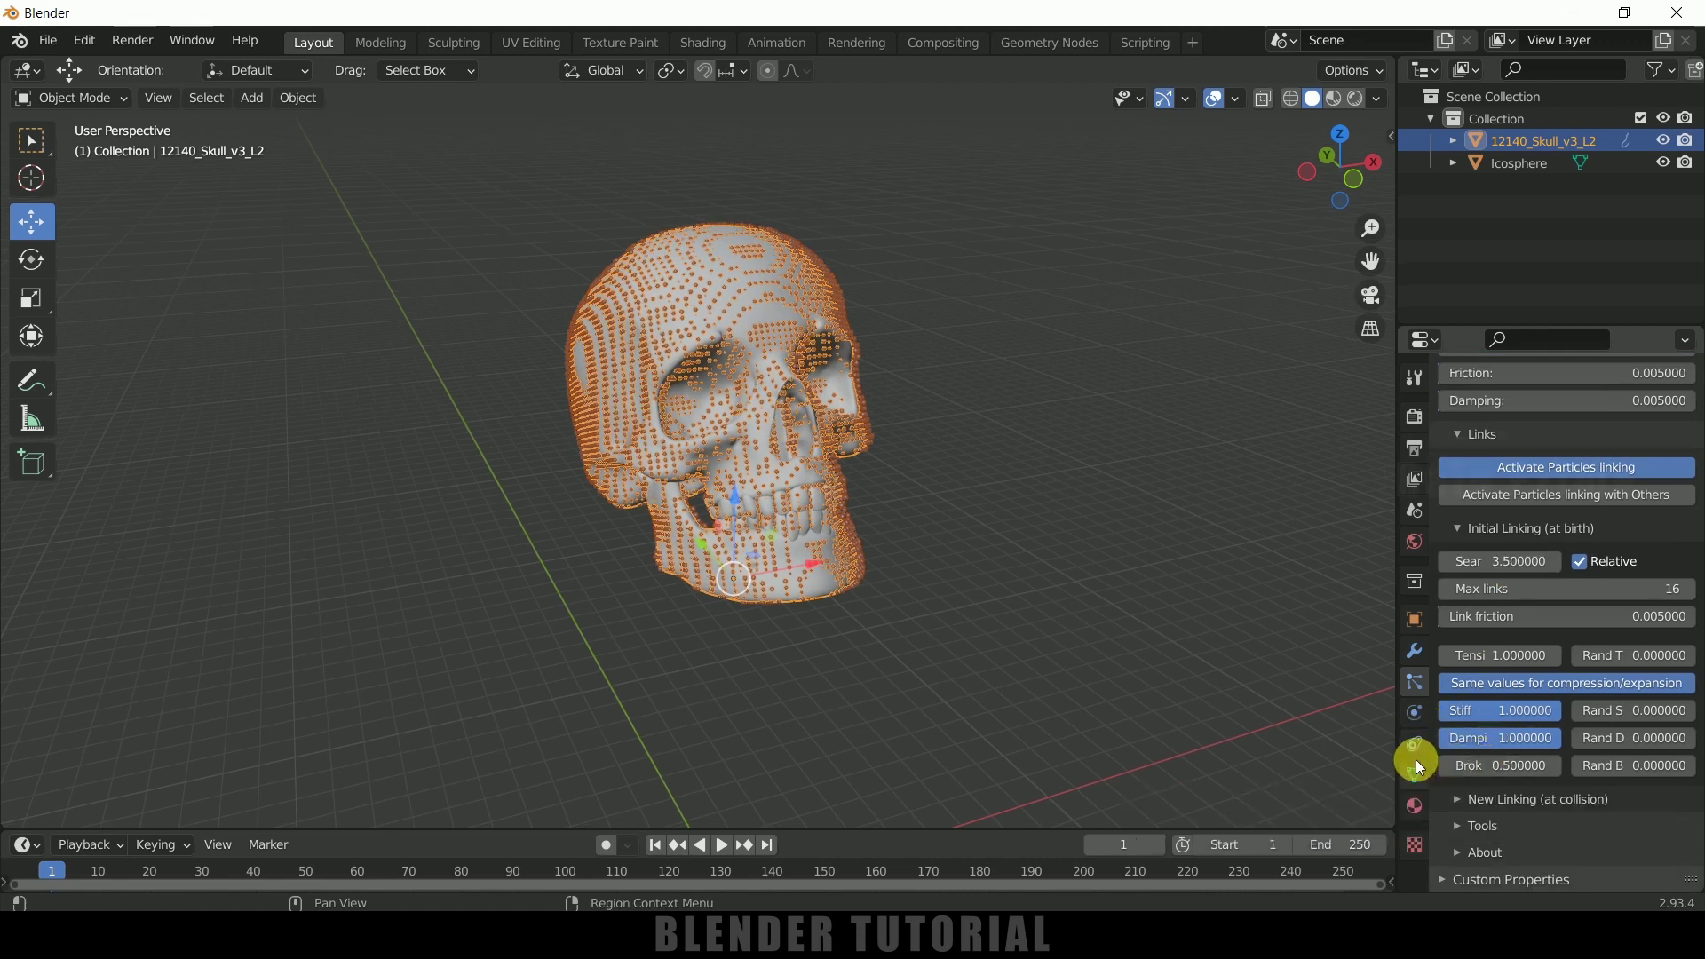
pyautogui.moveTo(1393, 756); pyautogui.dragTo(1327, 755)
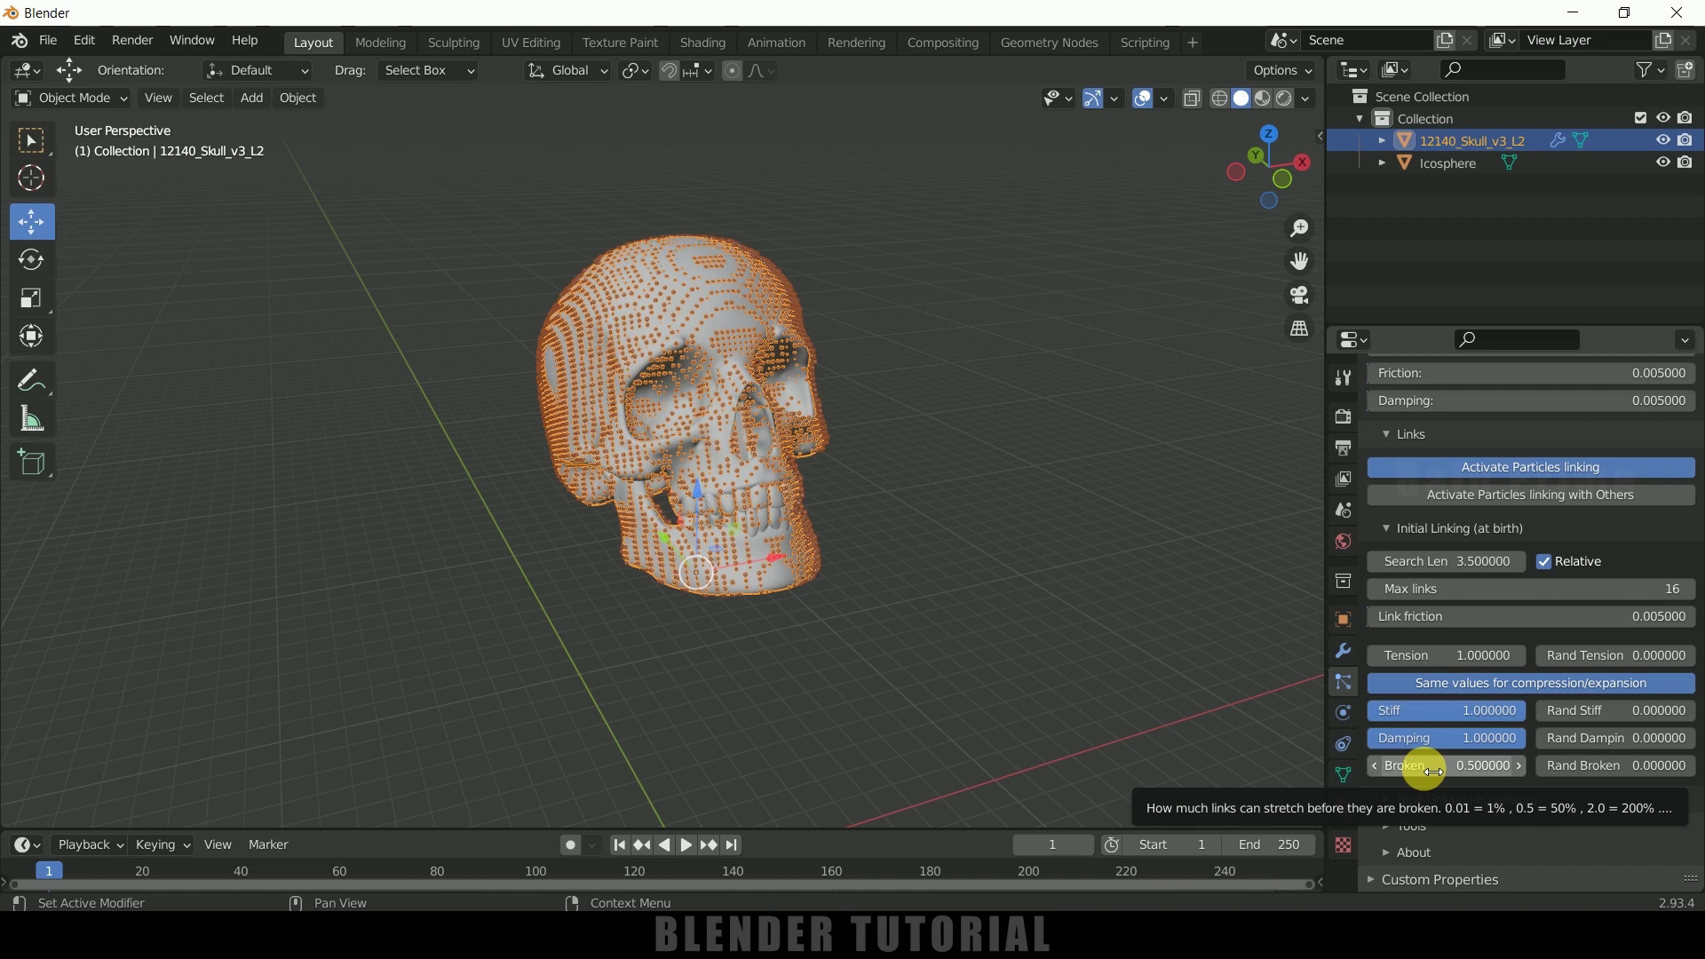
pyautogui.click(1427, 771)
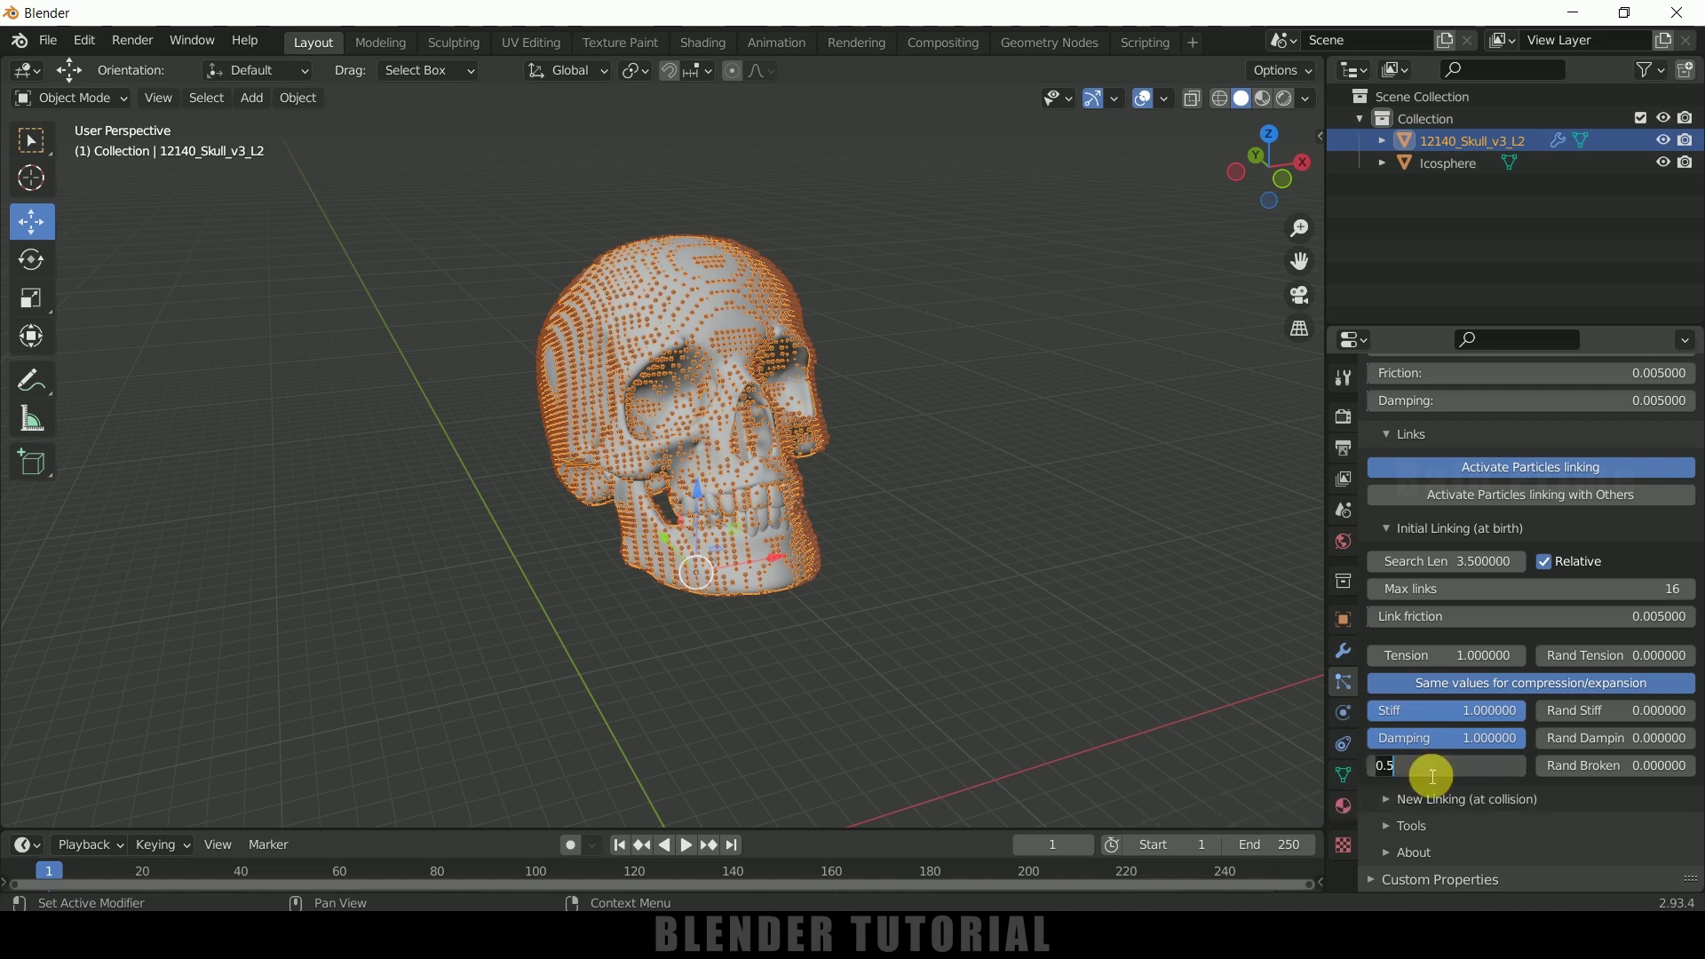
pyautogui.write('.6')
pyautogui.press('Return')
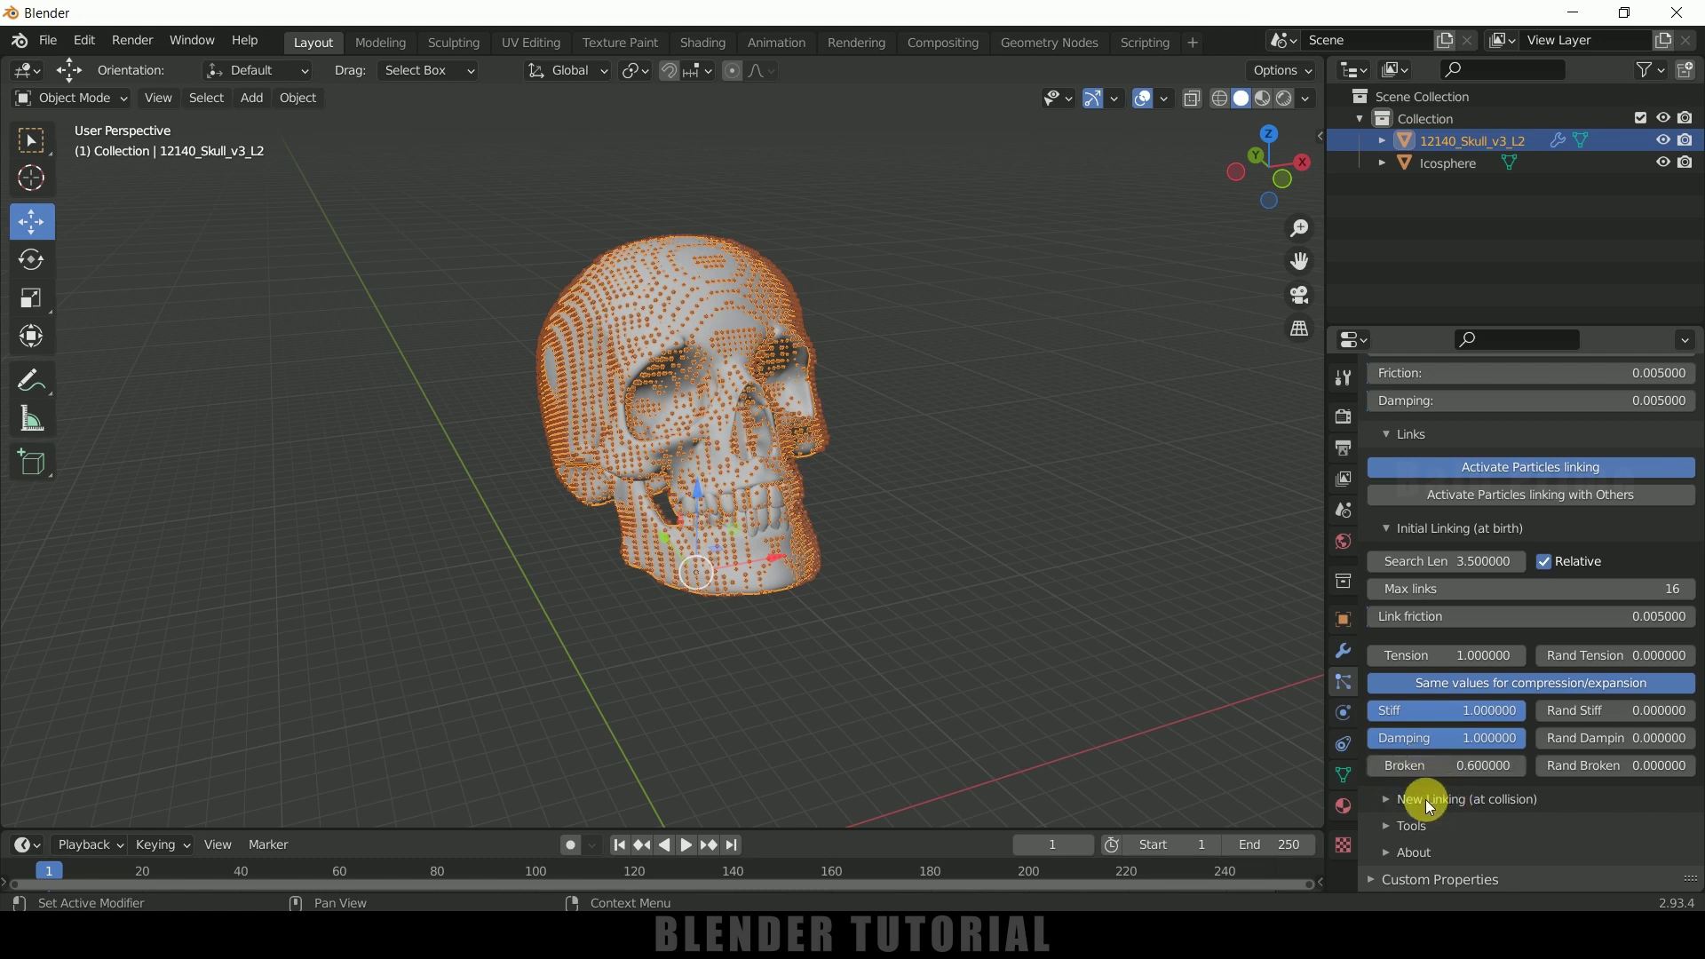
# Step: Set the Broken value for new linking at collision to 0.6
pyautogui.click(1390, 805)
pyautogui.scroll(-7, 1465, 749)
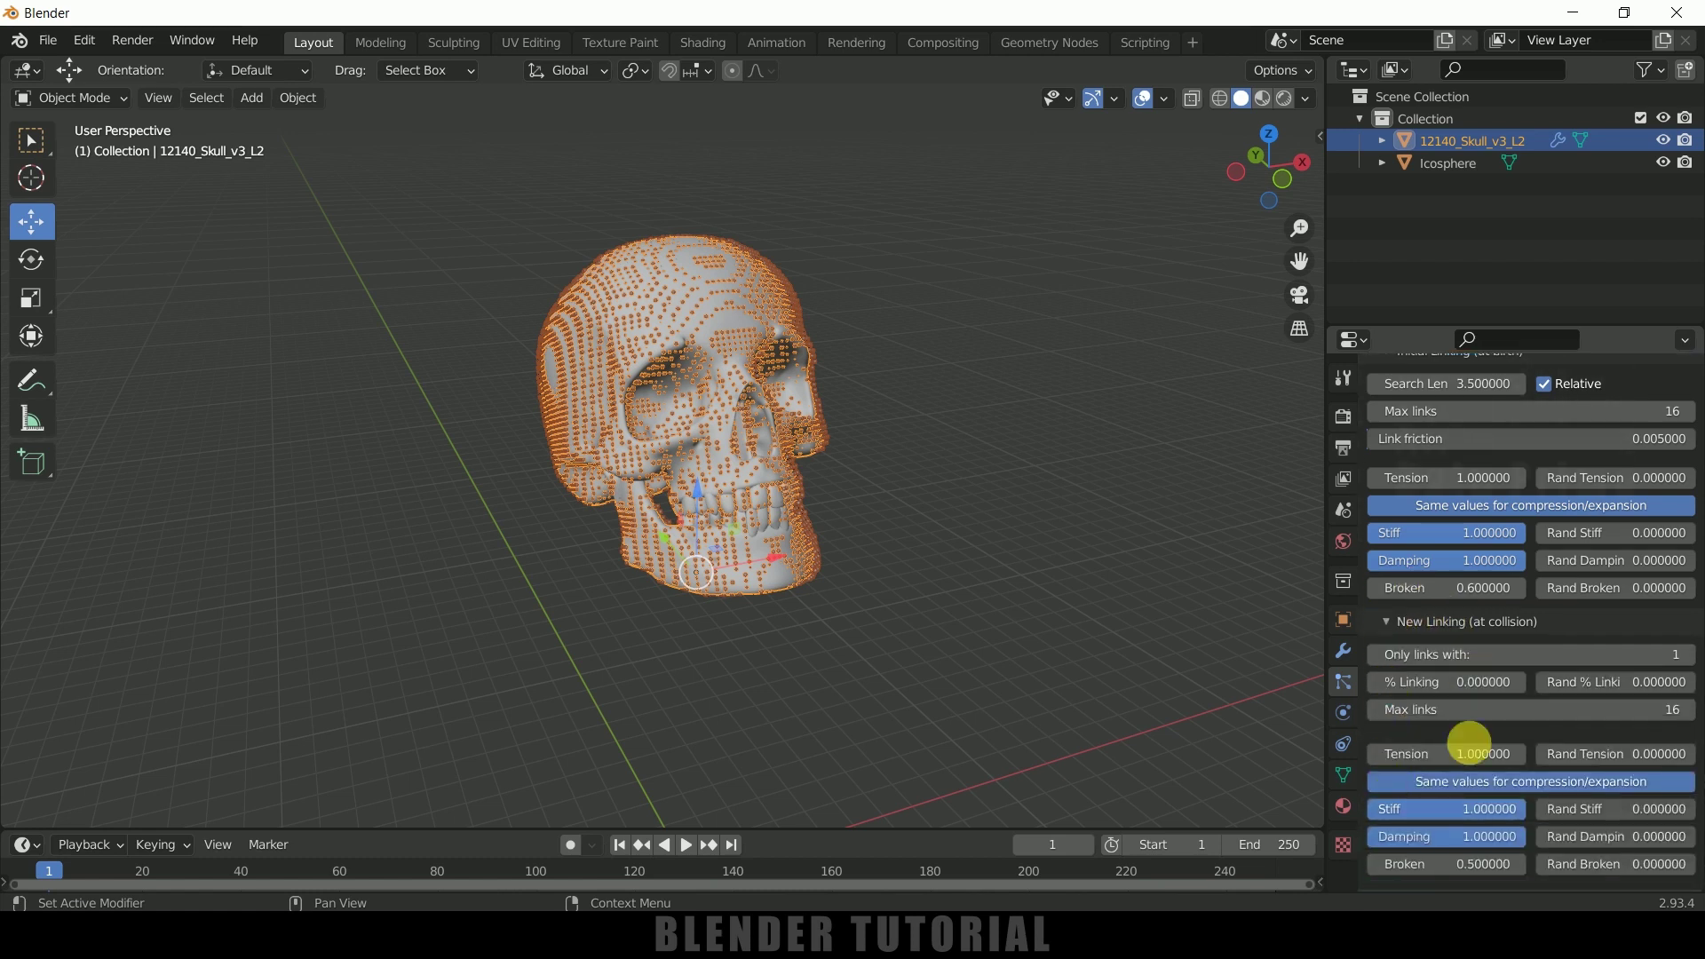
pyautogui.click(1443, 795)
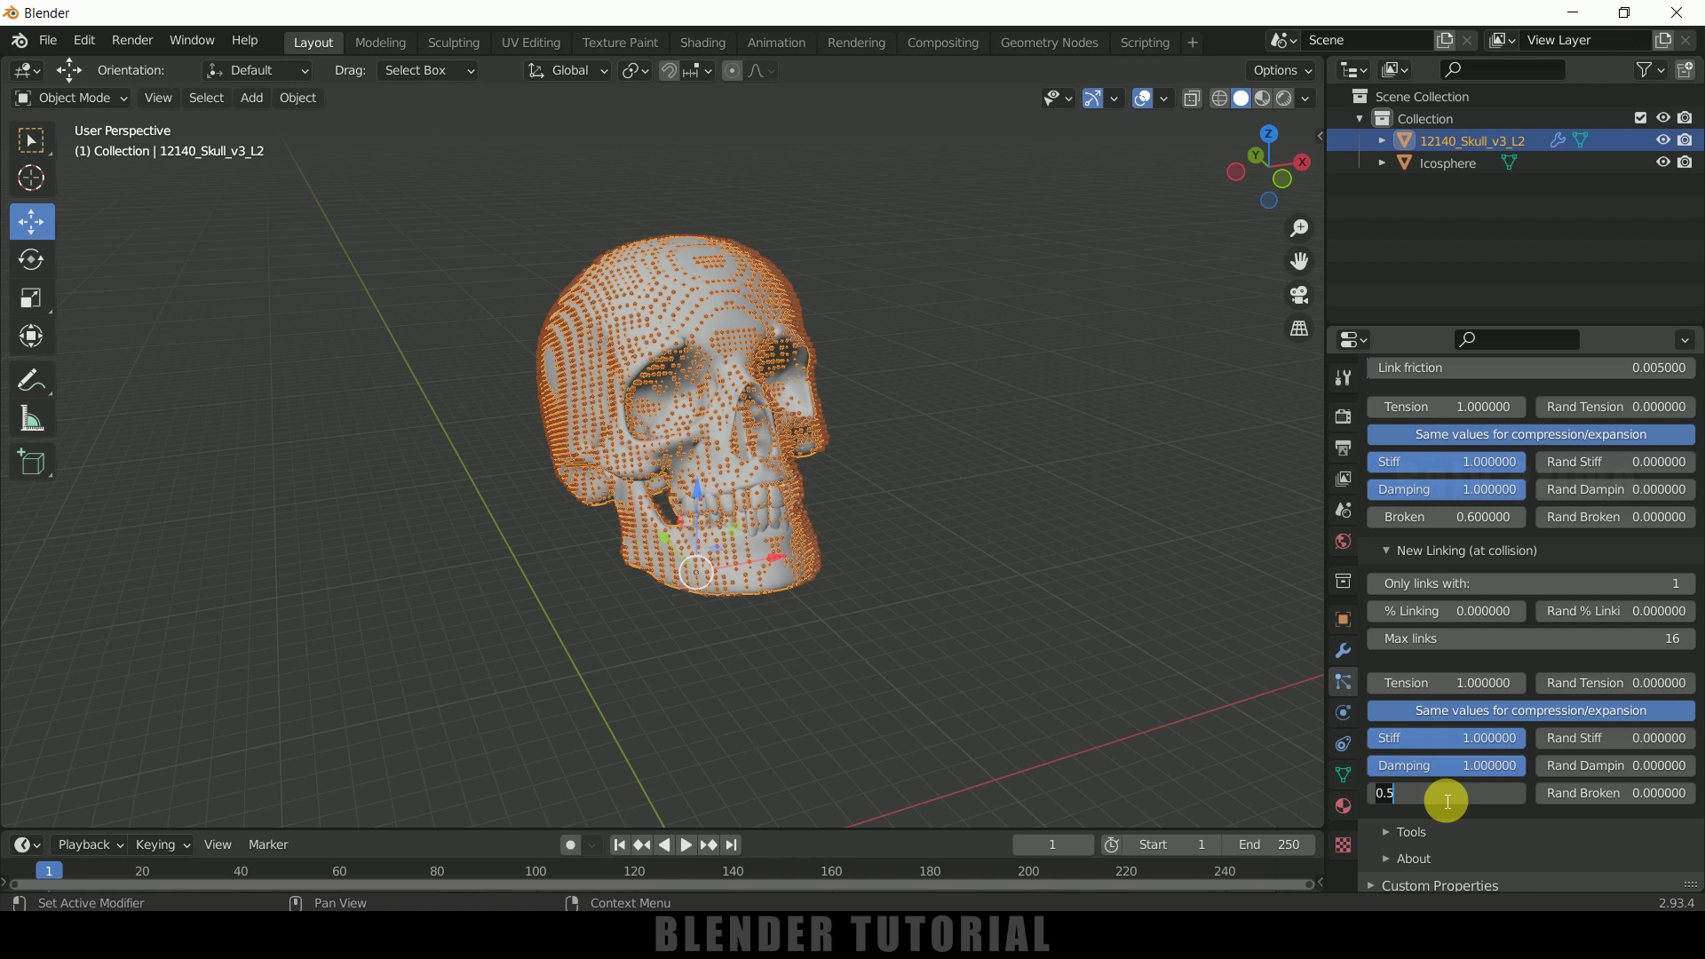
pyautogui.press('Return')
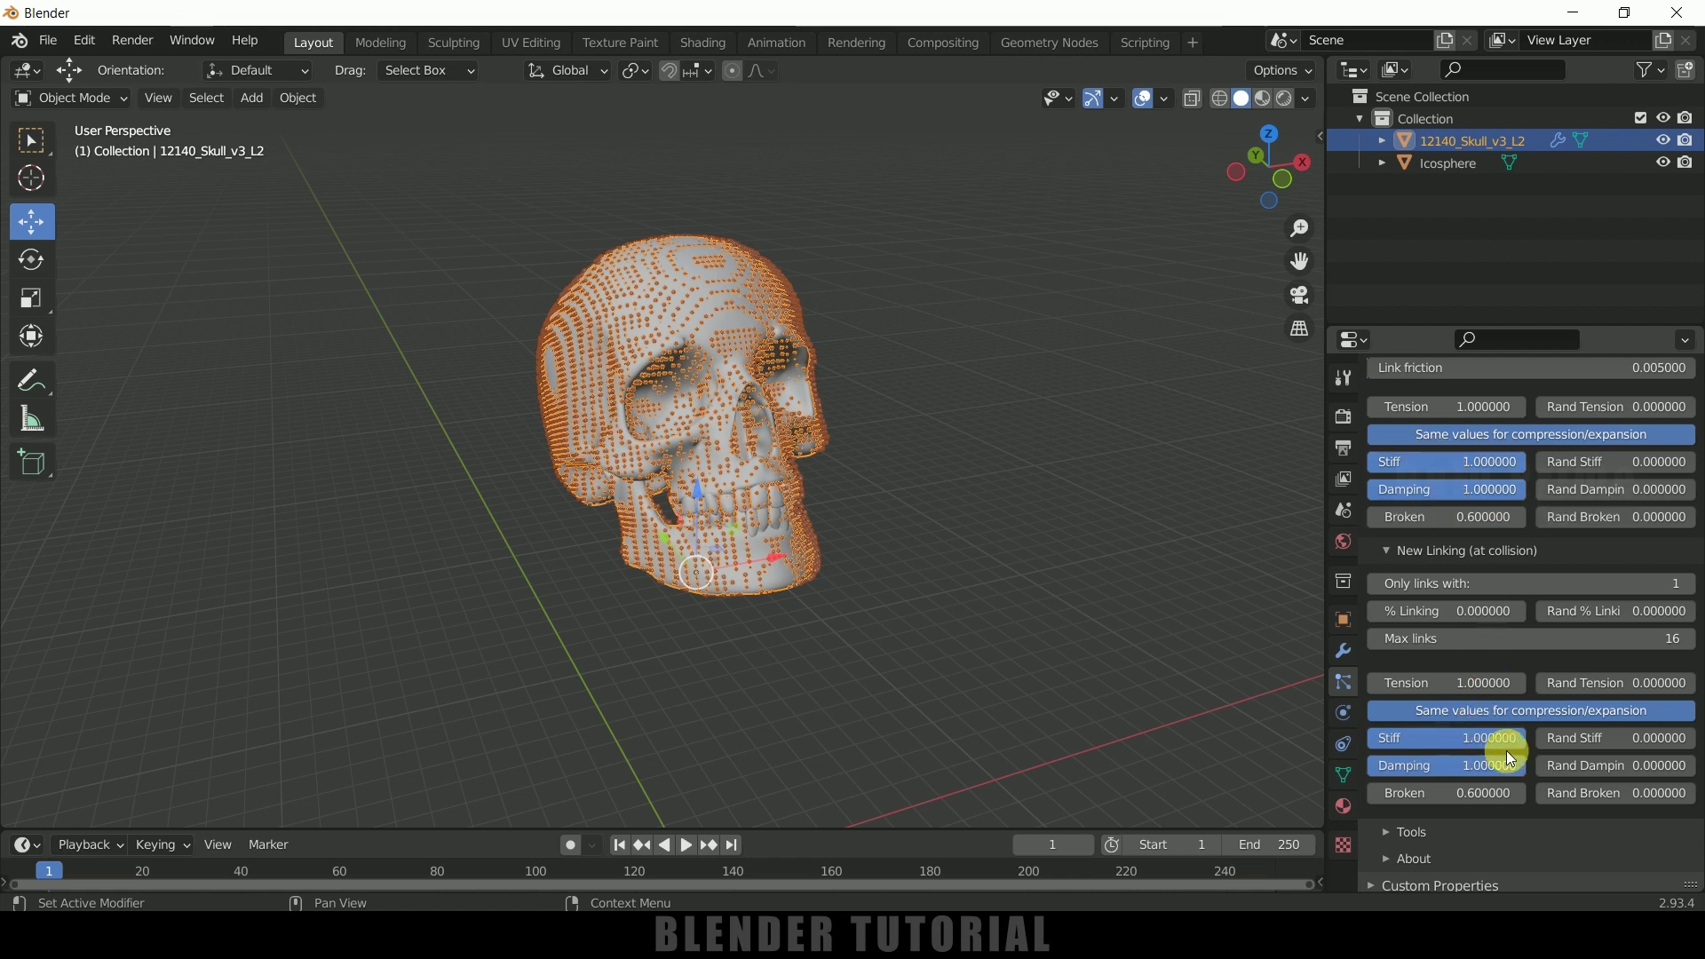
pyautogui.scroll(-1, 1506, 750)
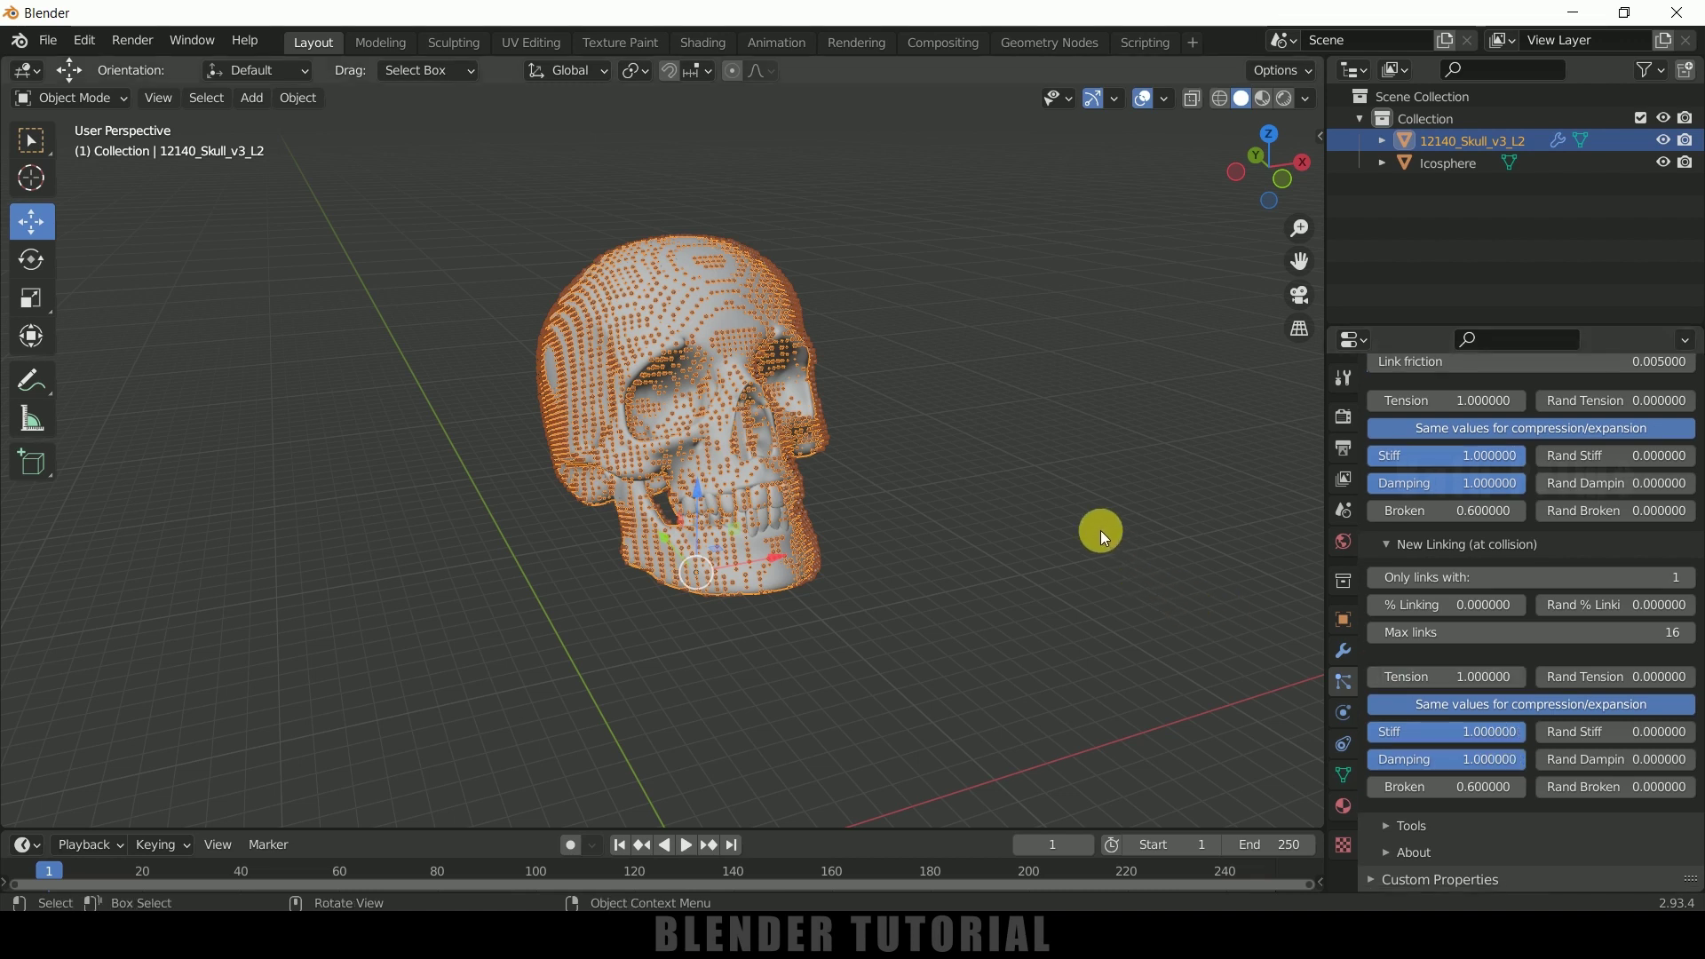
# Step: Play the animation to check how the skull's particles fall, stop it, and return to frame 1
pyautogui.moveTo(1100, 530); pyautogui.dragTo(988, 540, button='middle')
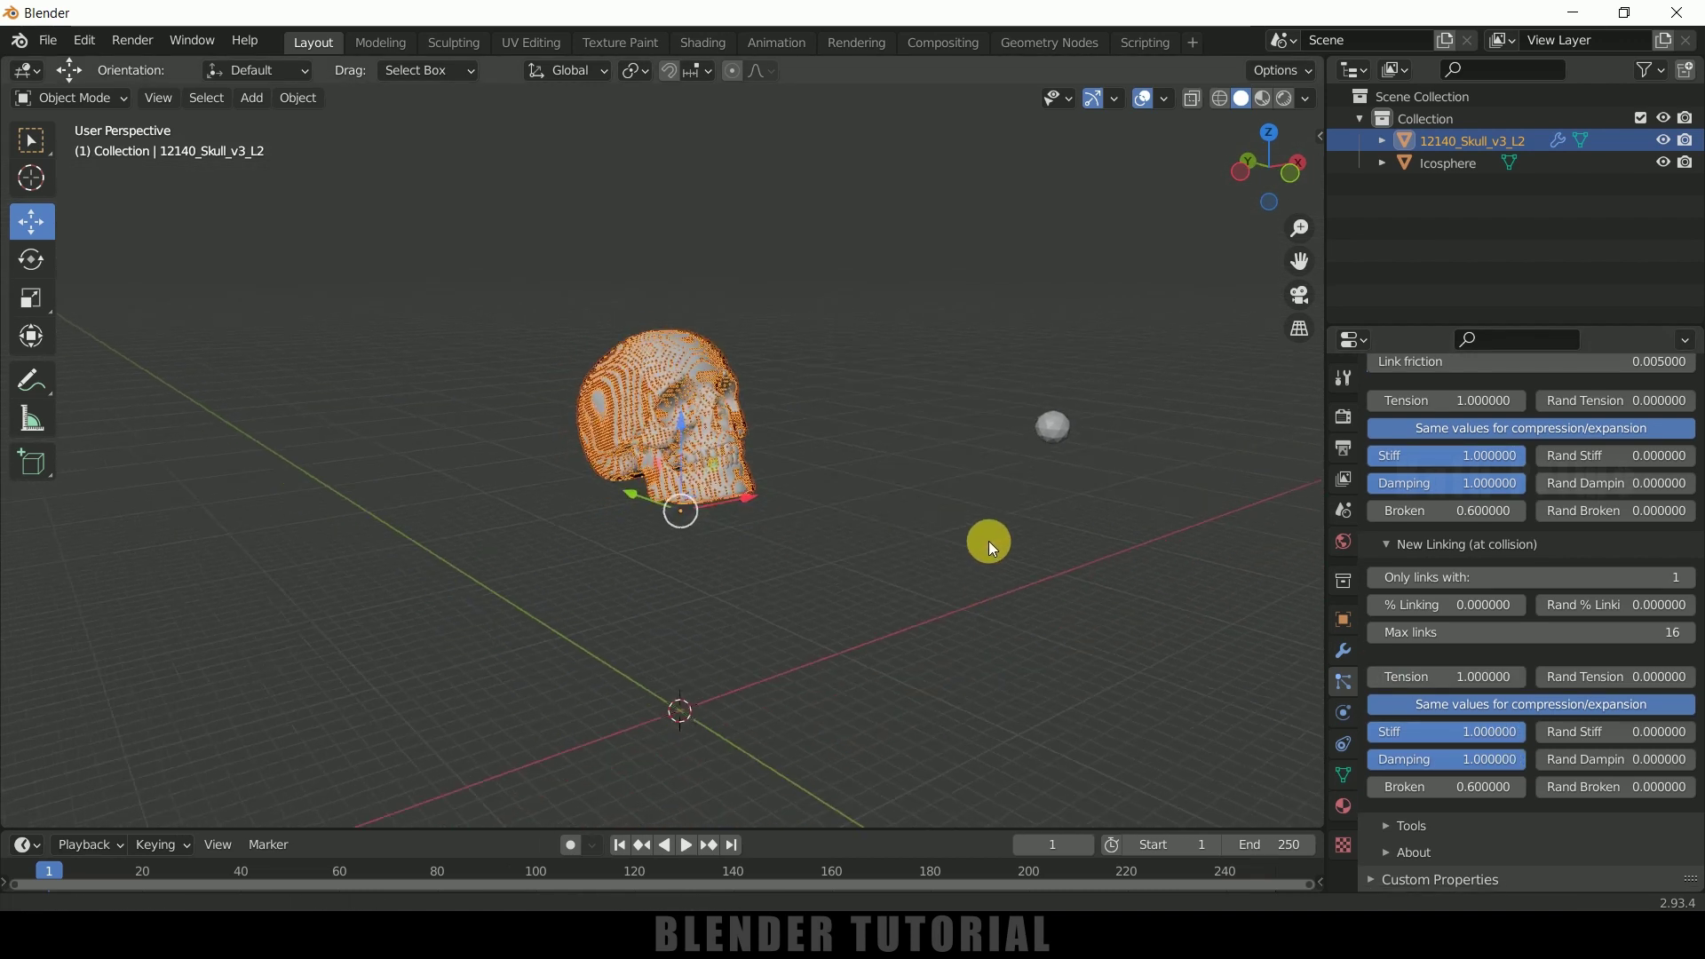
pyautogui.click(691, 845)
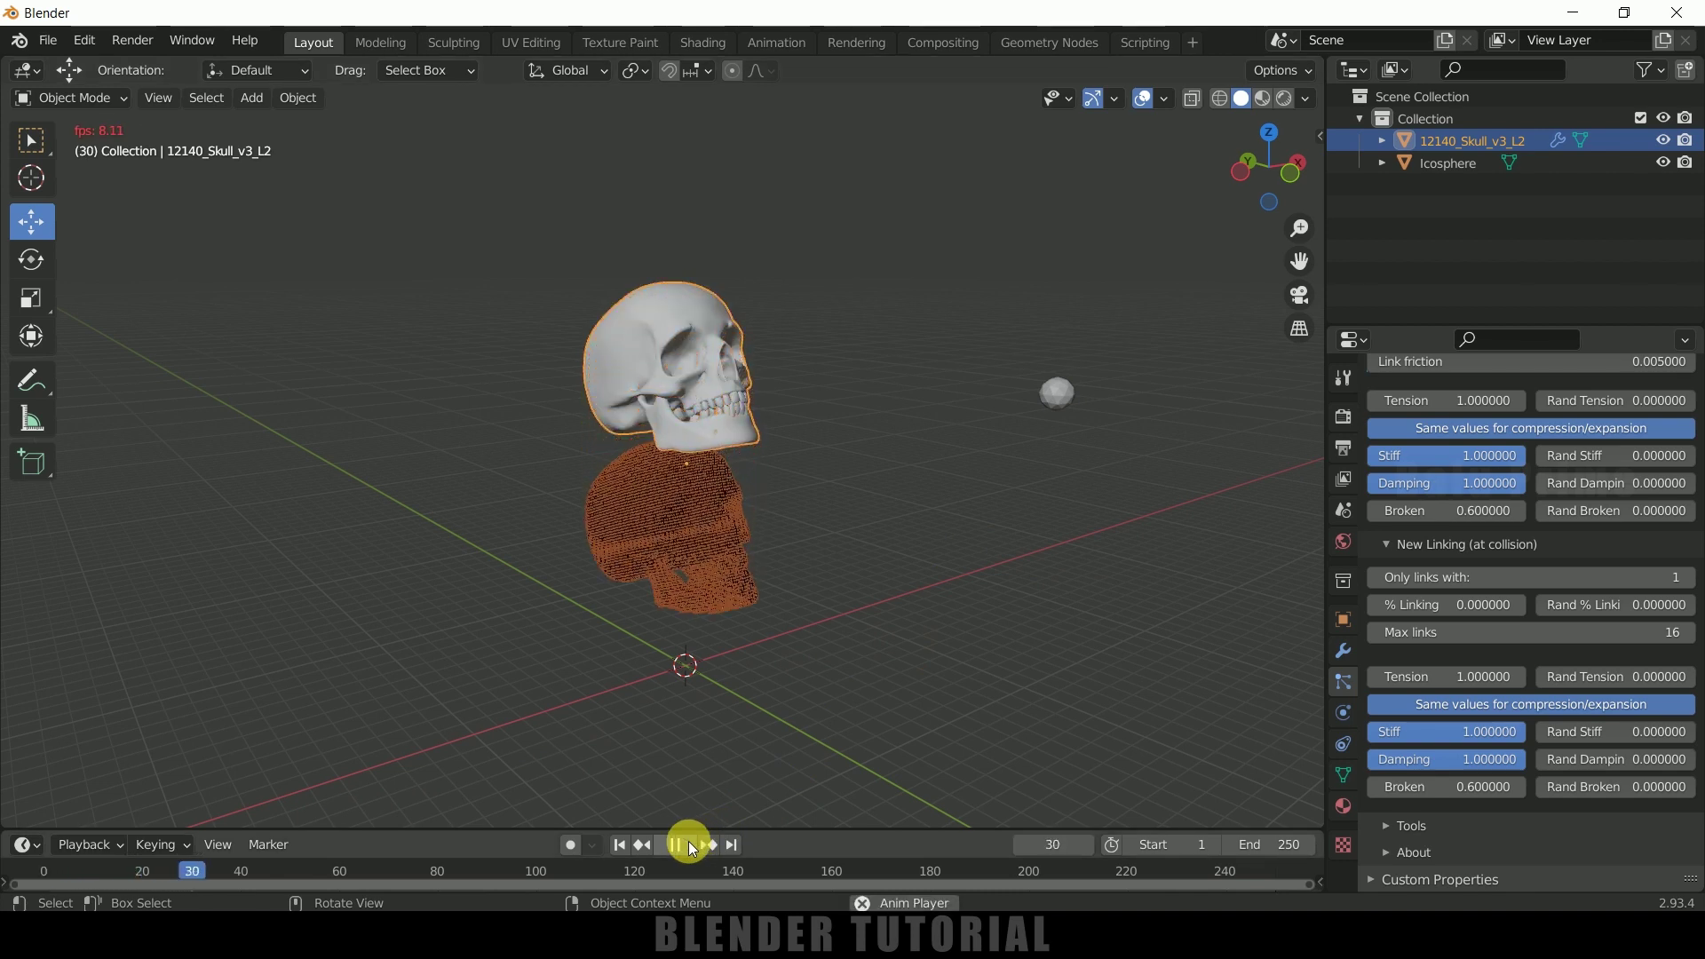
pyautogui.click(692, 847)
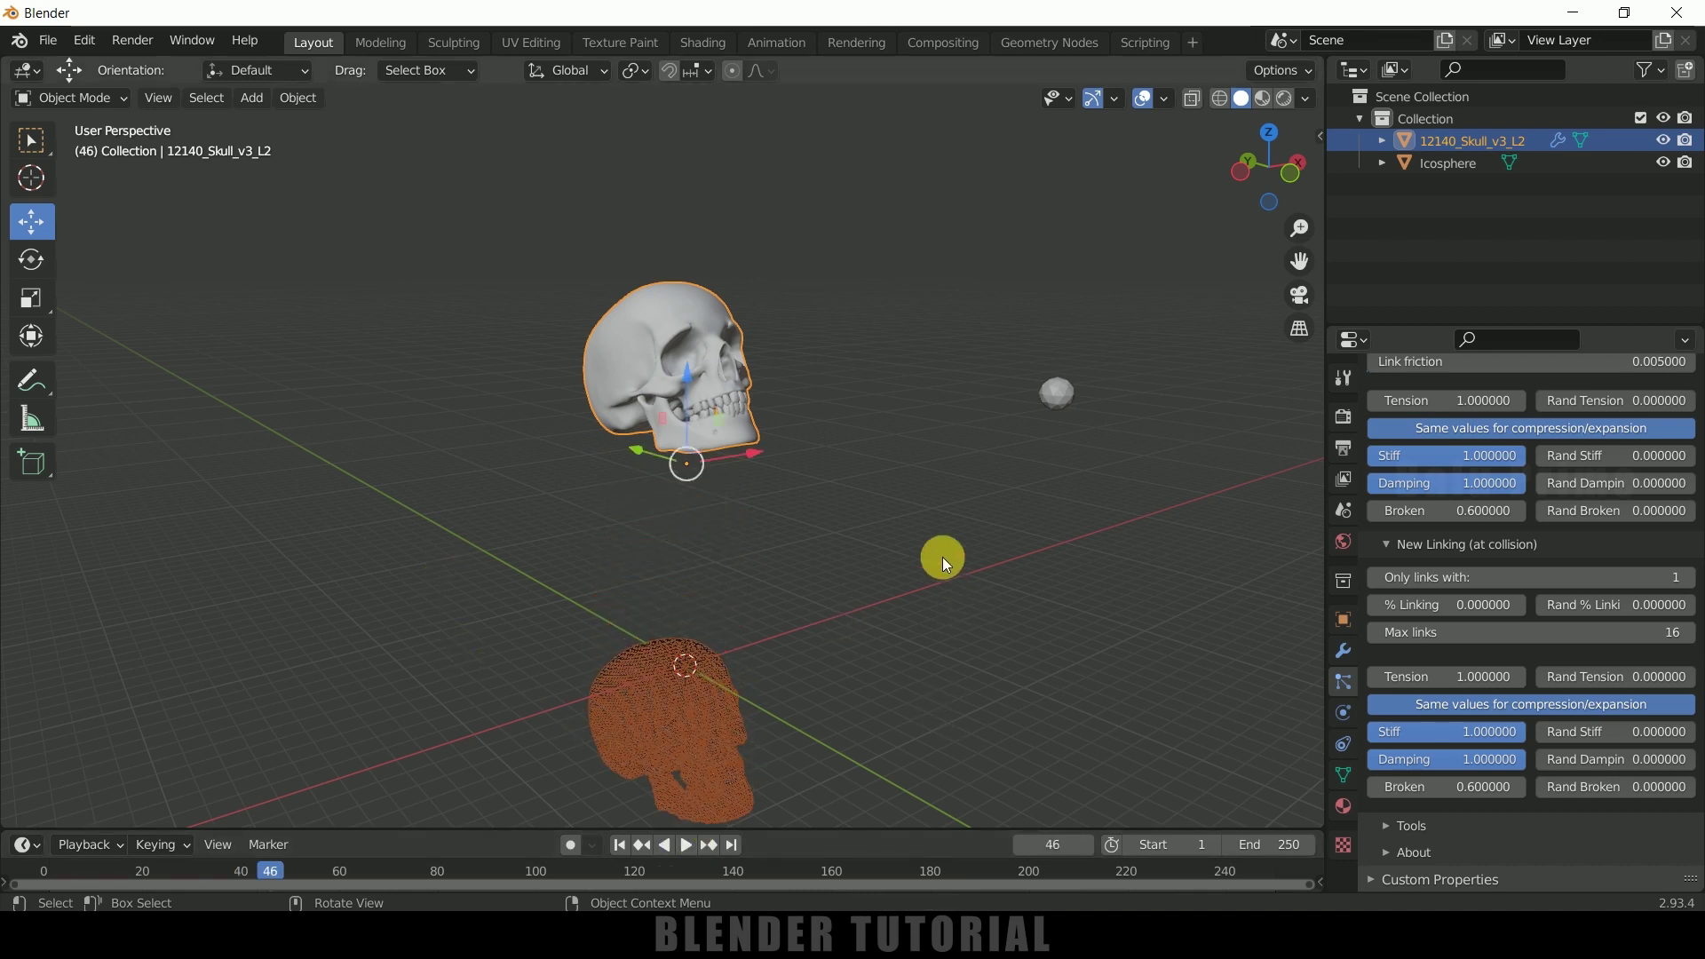
pyautogui.click(626, 844)
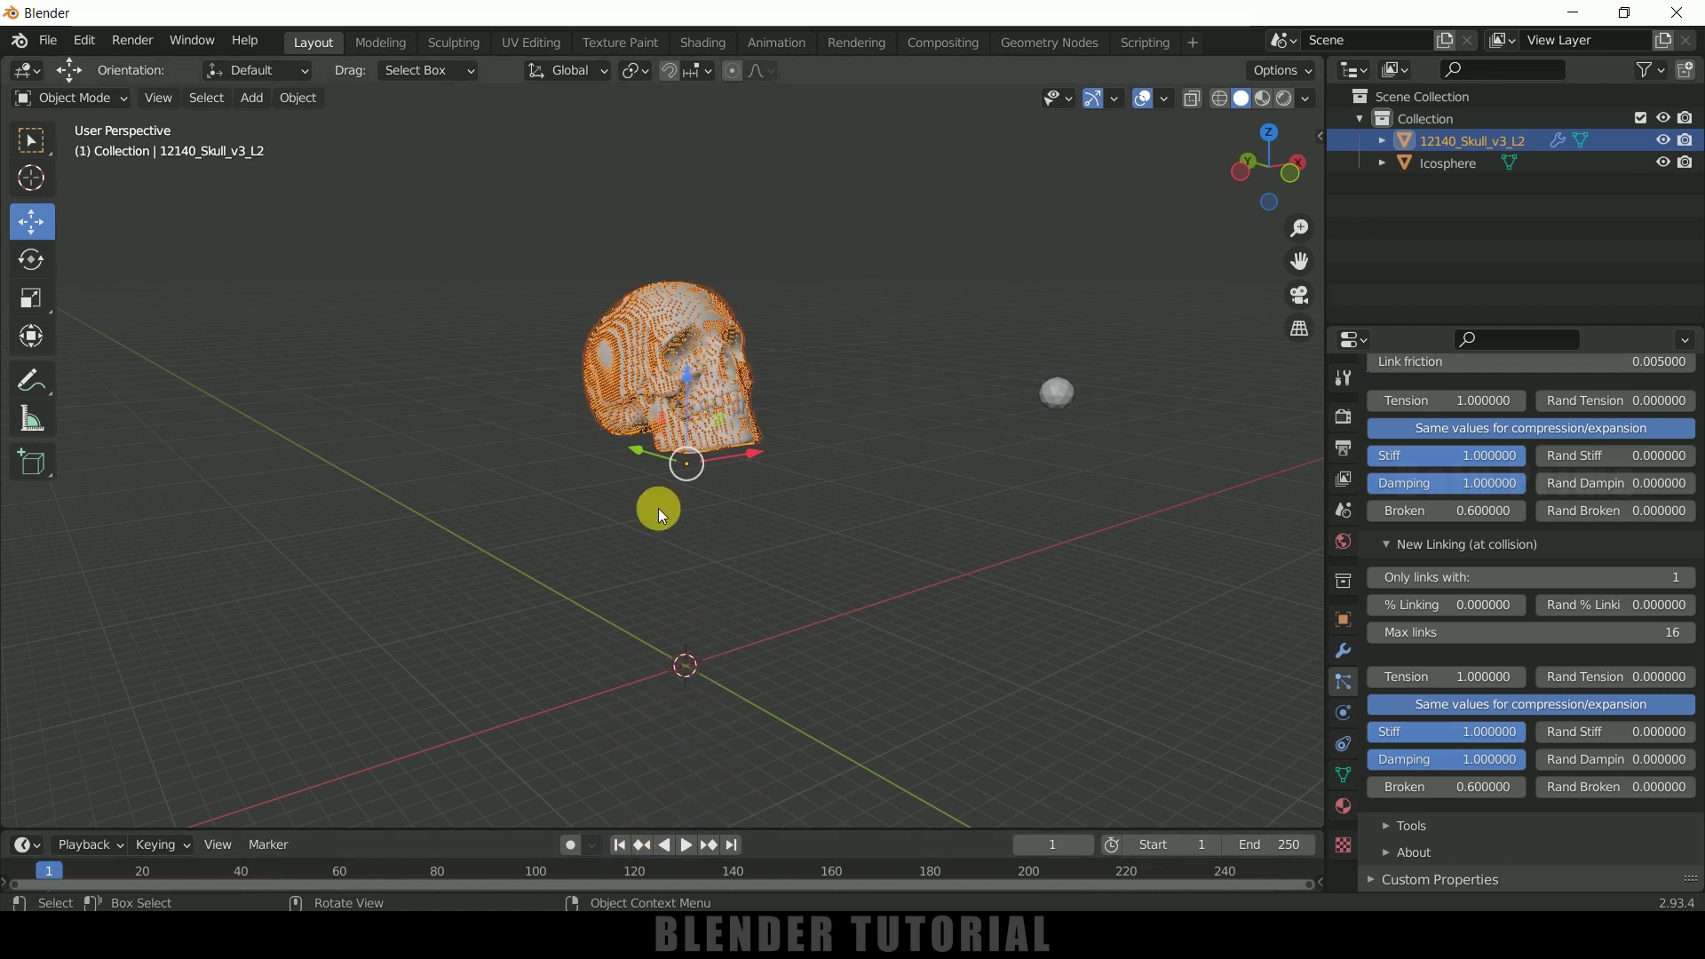
# Step: Add a mesh plane at the world origin and scale it up into a wide floor beneath the skull
pyautogui.click(252, 98)
pyautogui.moveTo(275, 122)
pyautogui.click(456, 124)
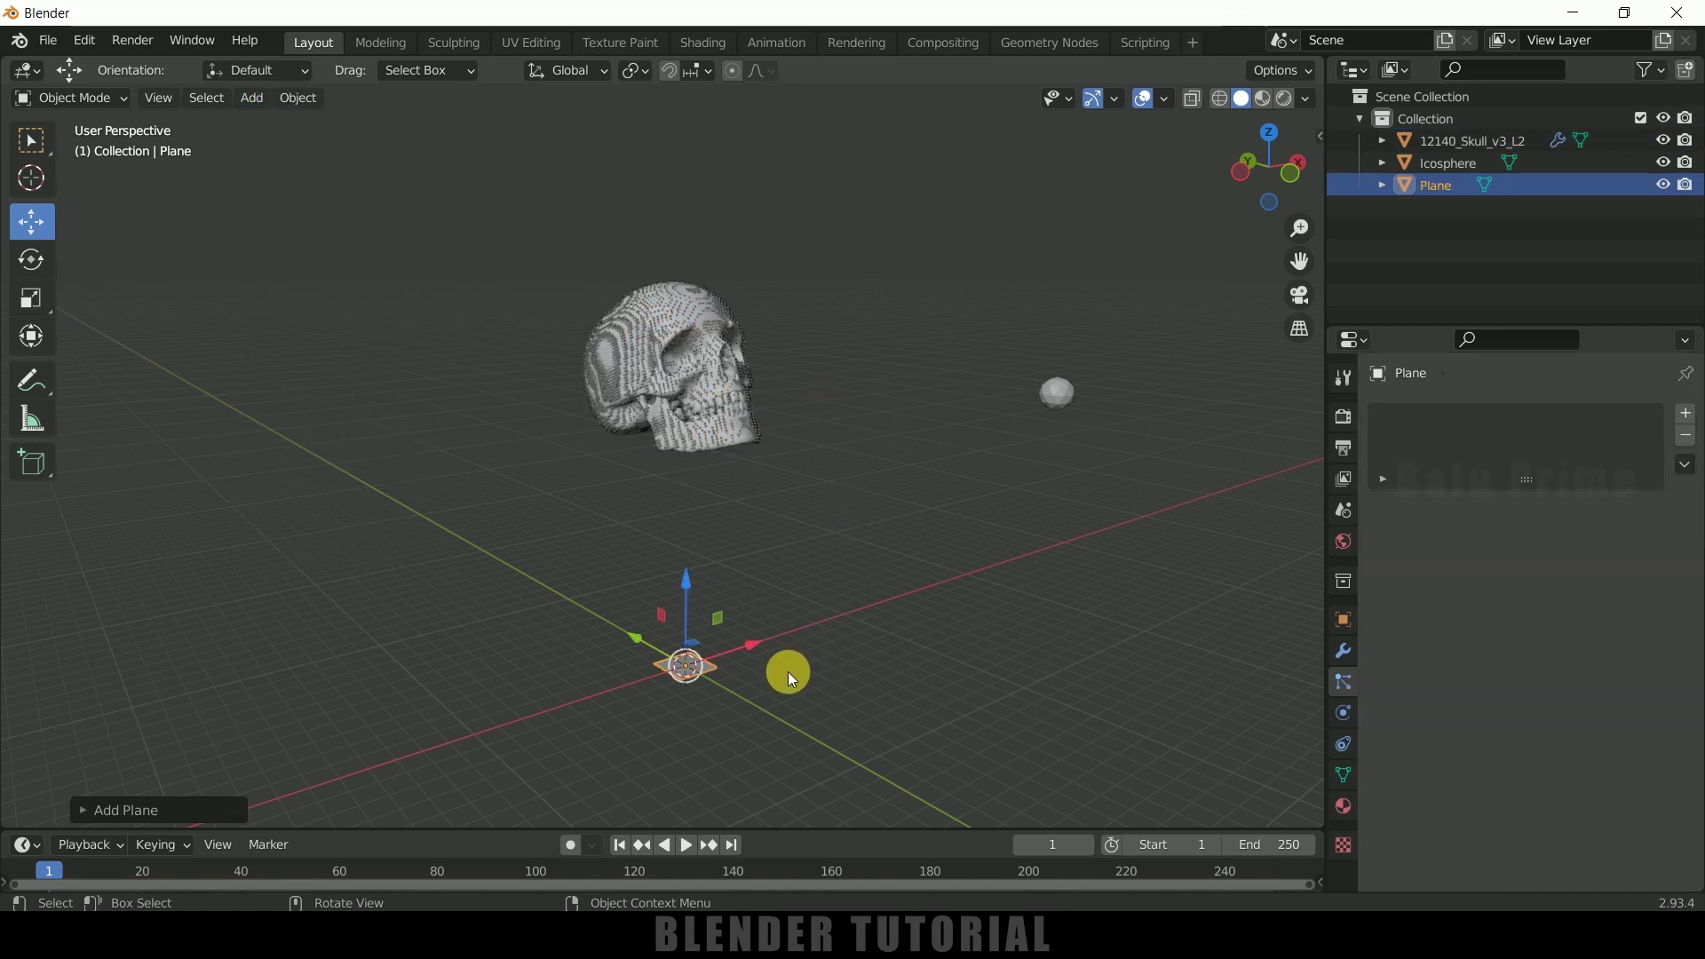
pyautogui.press('s')
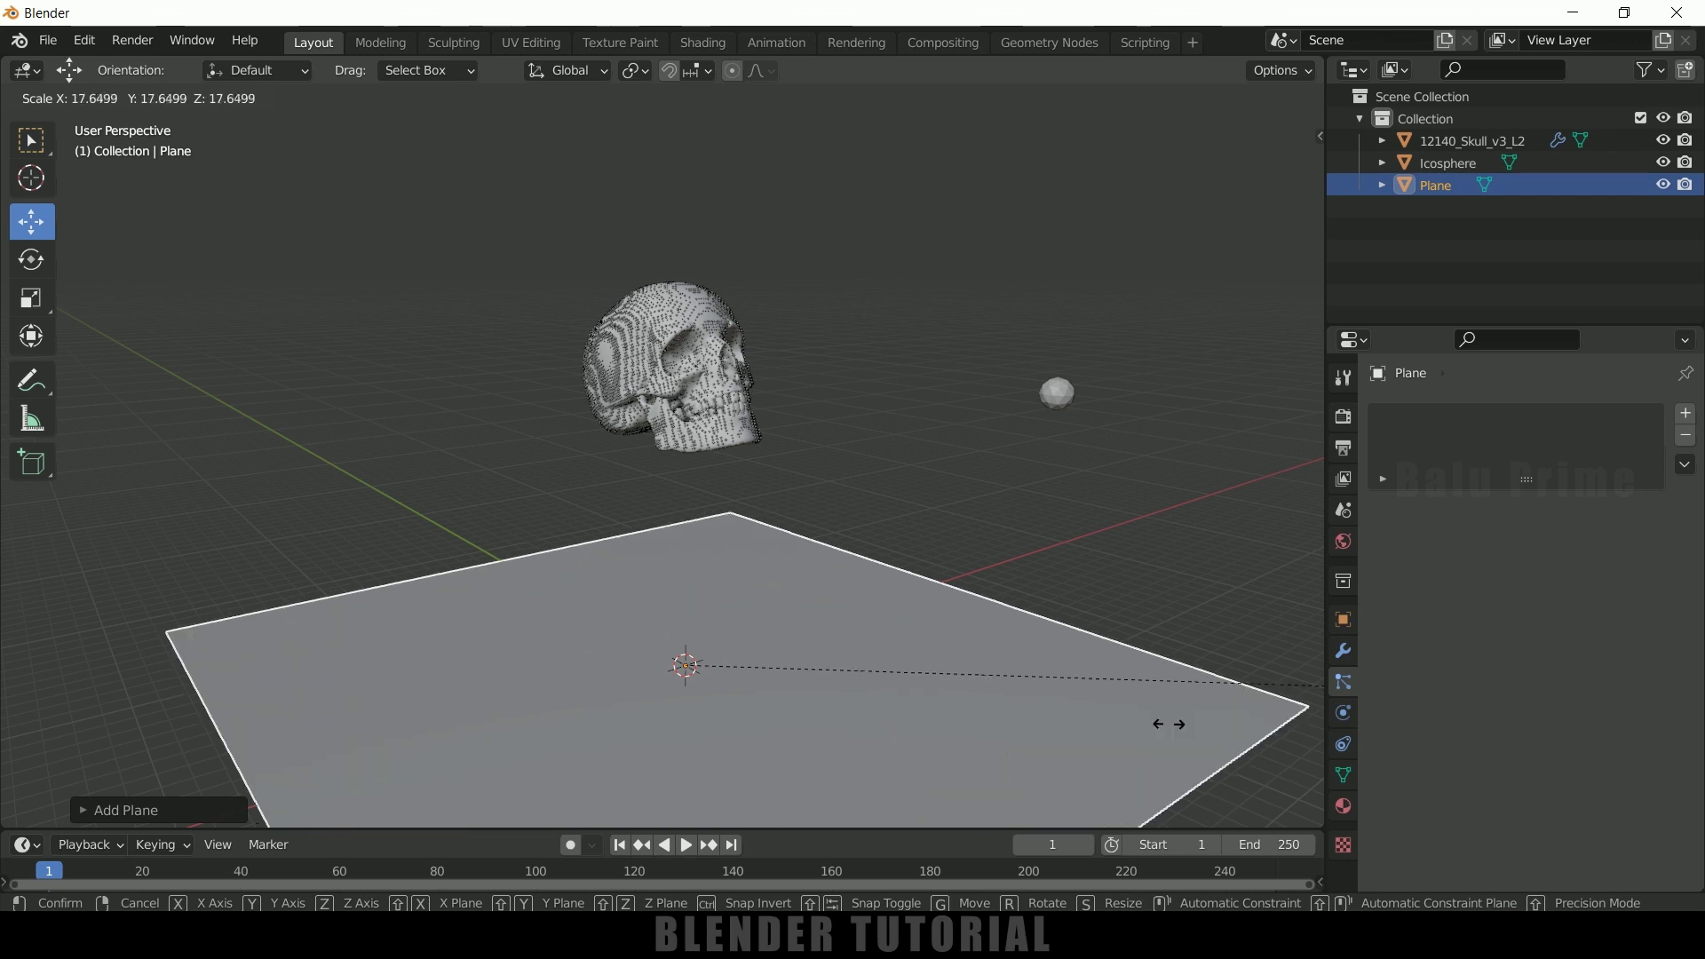
pyautogui.click(1118, 746)
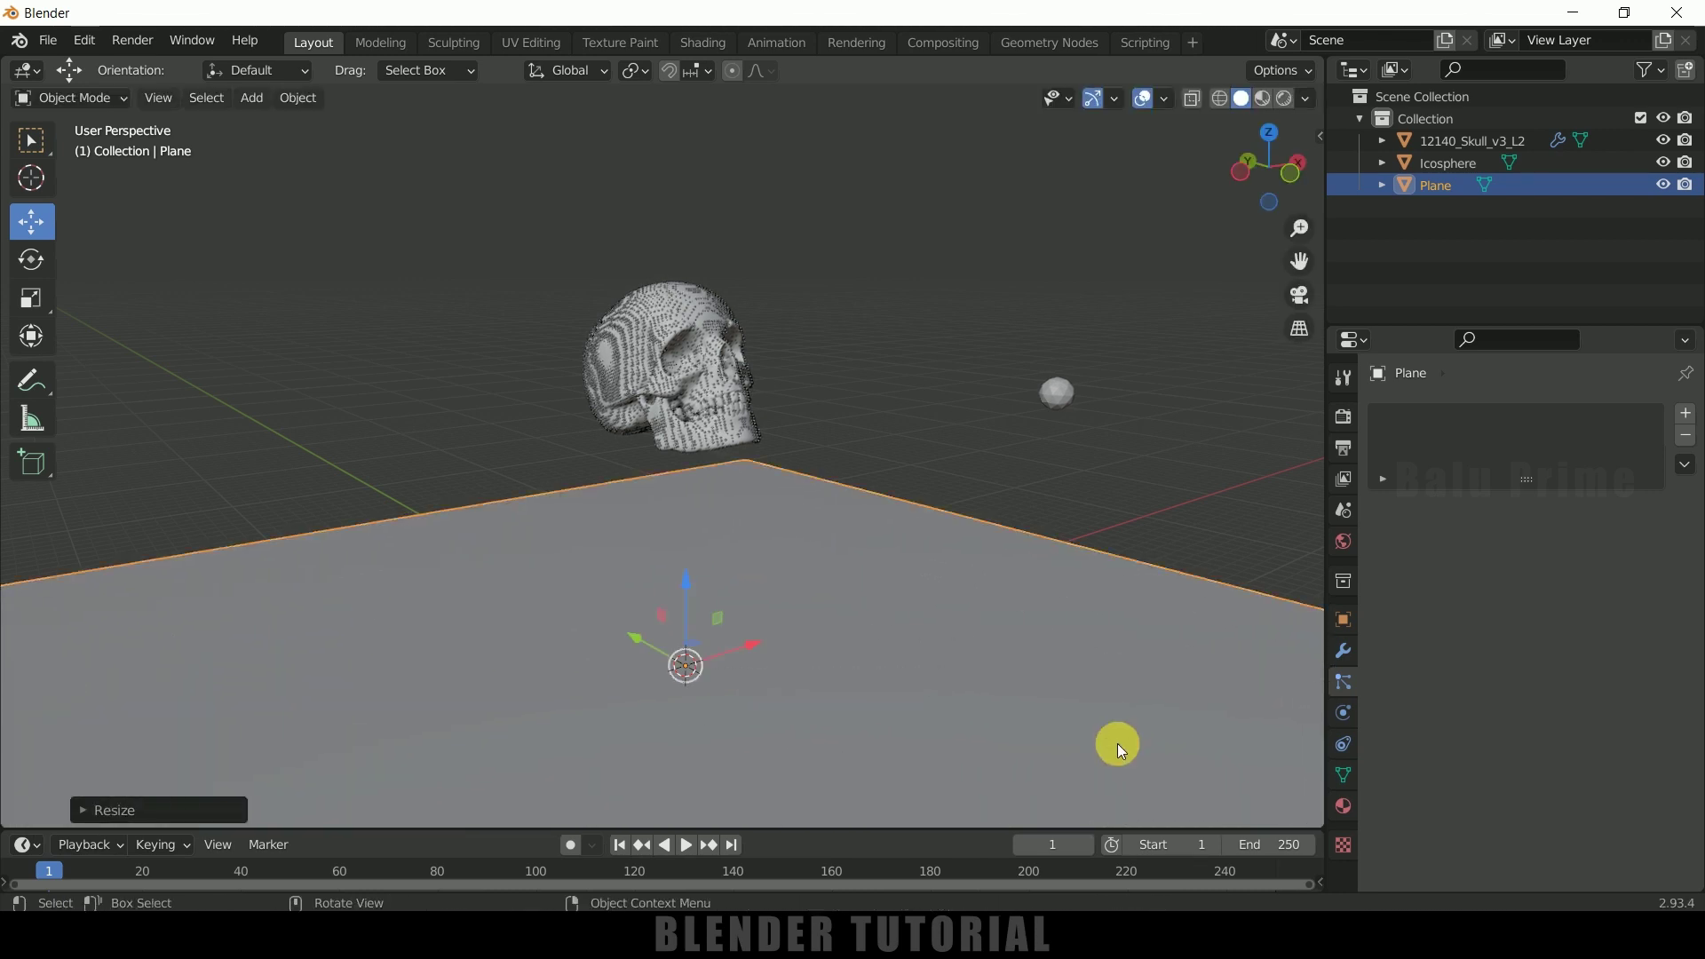
# Step: Apply the floor plane's scale and clear the selection
pyautogui.click(293, 96)
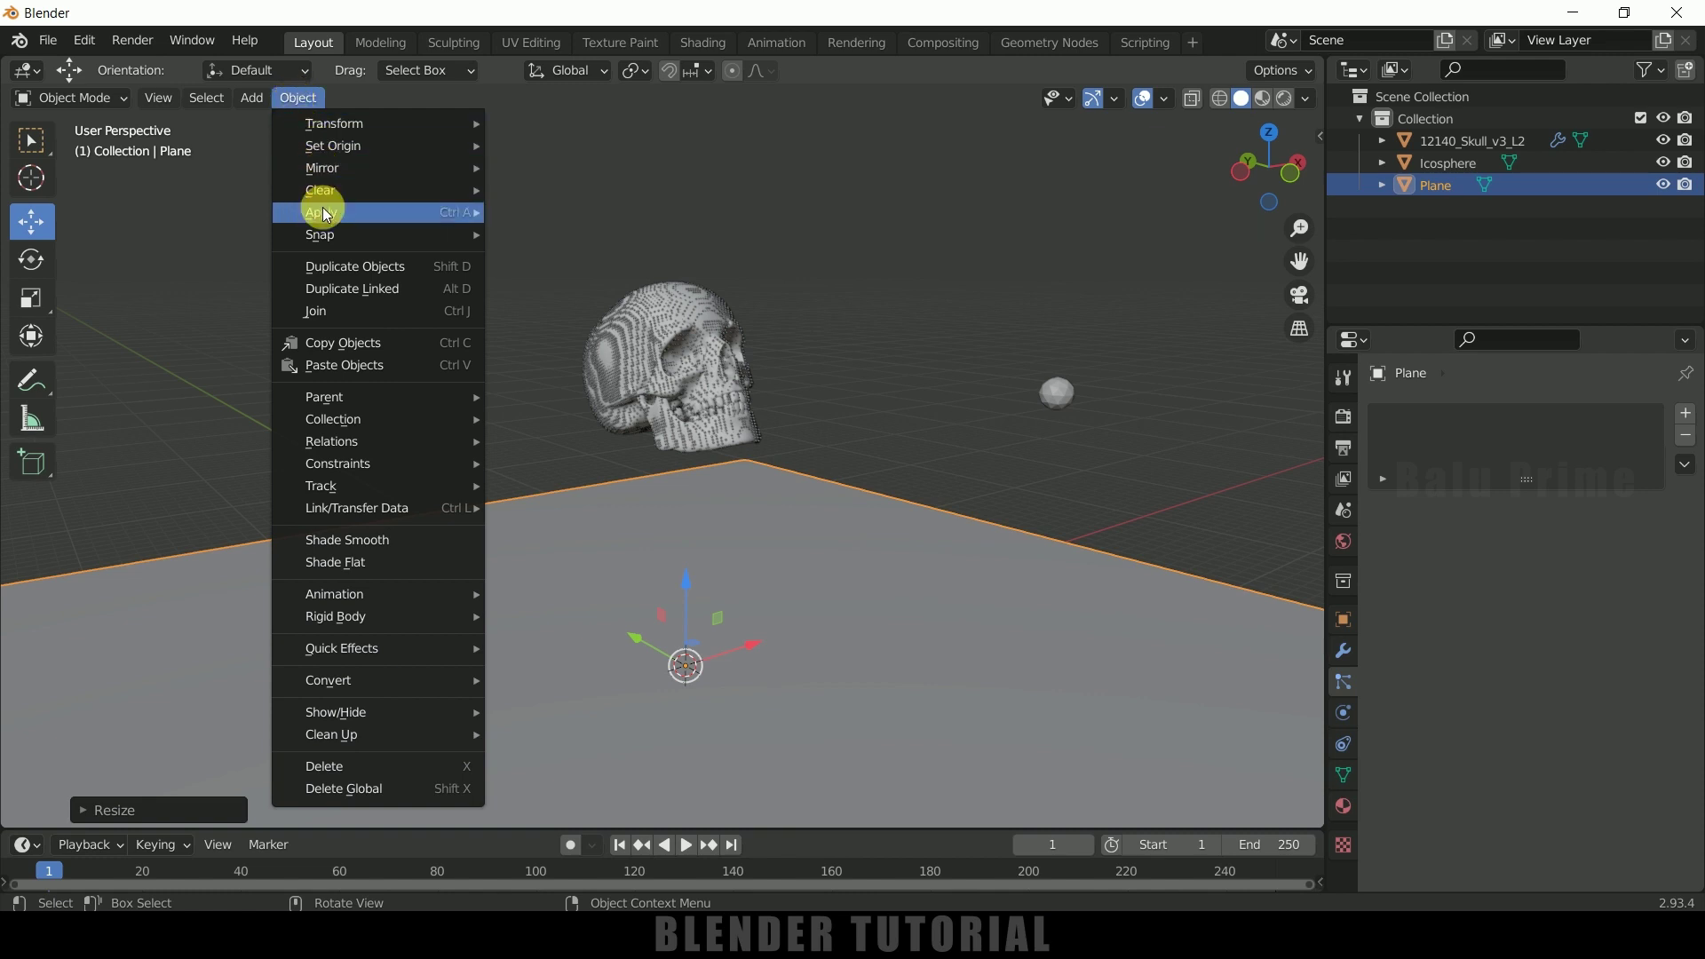
pyautogui.moveTo(348, 213)
pyautogui.click(561, 251)
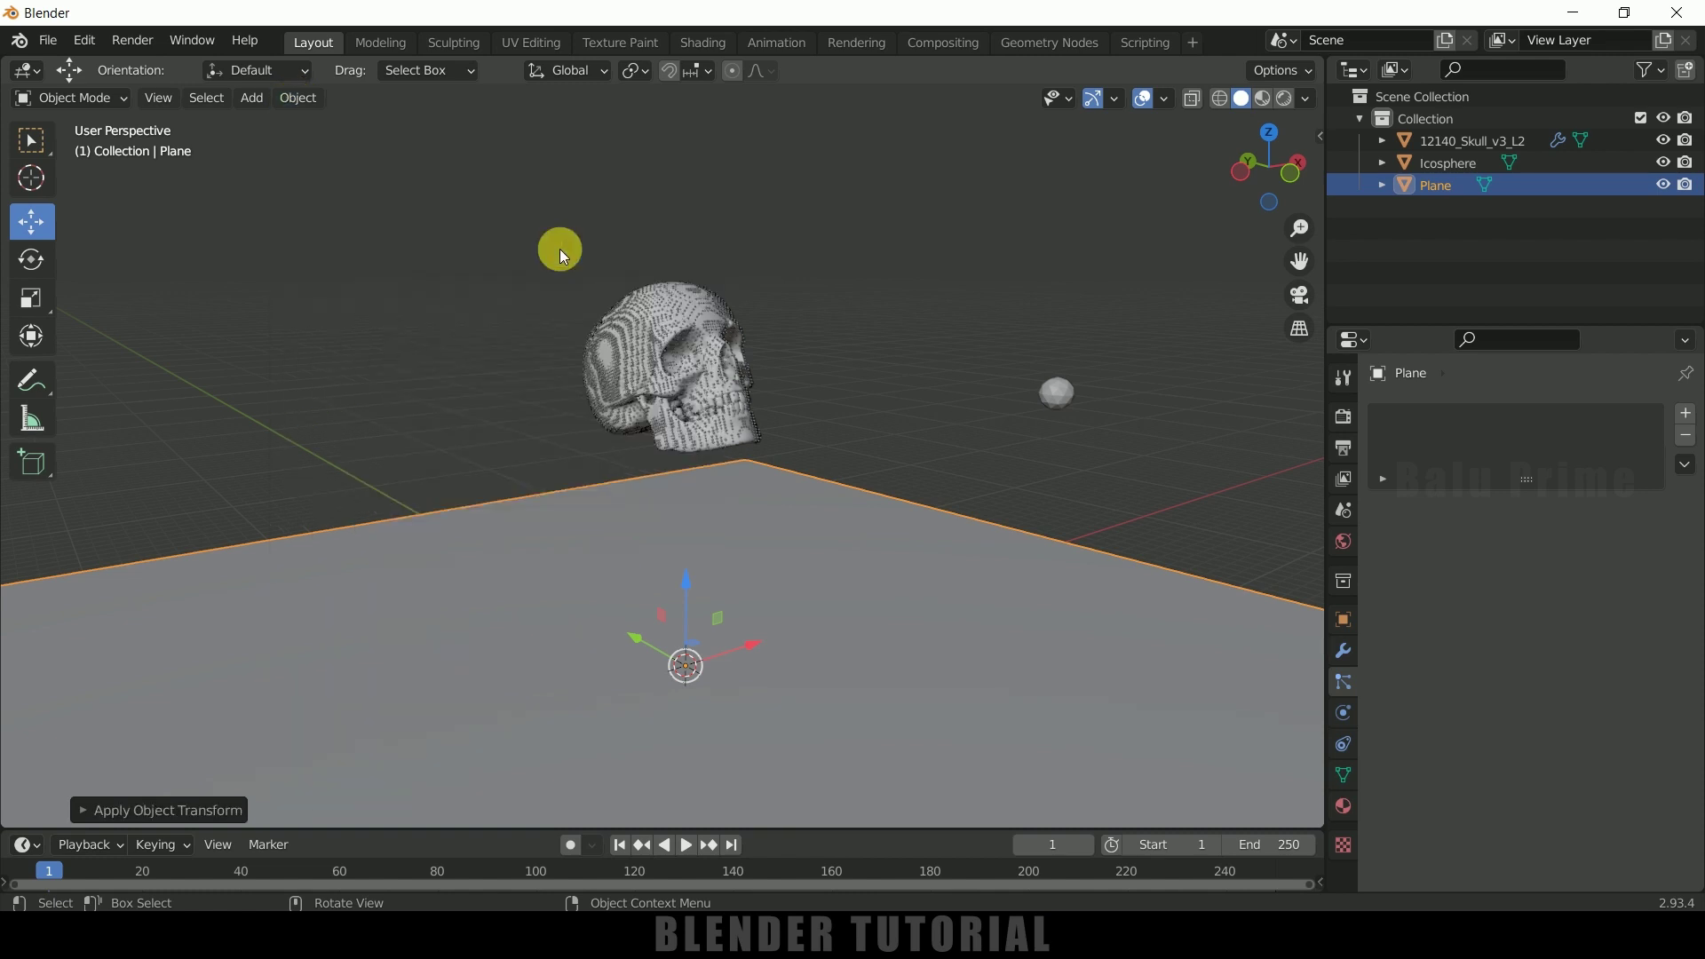
pyautogui.hotkey('alt', 'a')
pyautogui.moveTo(636, 478); pyautogui.dragTo(819, 613, button='middle')
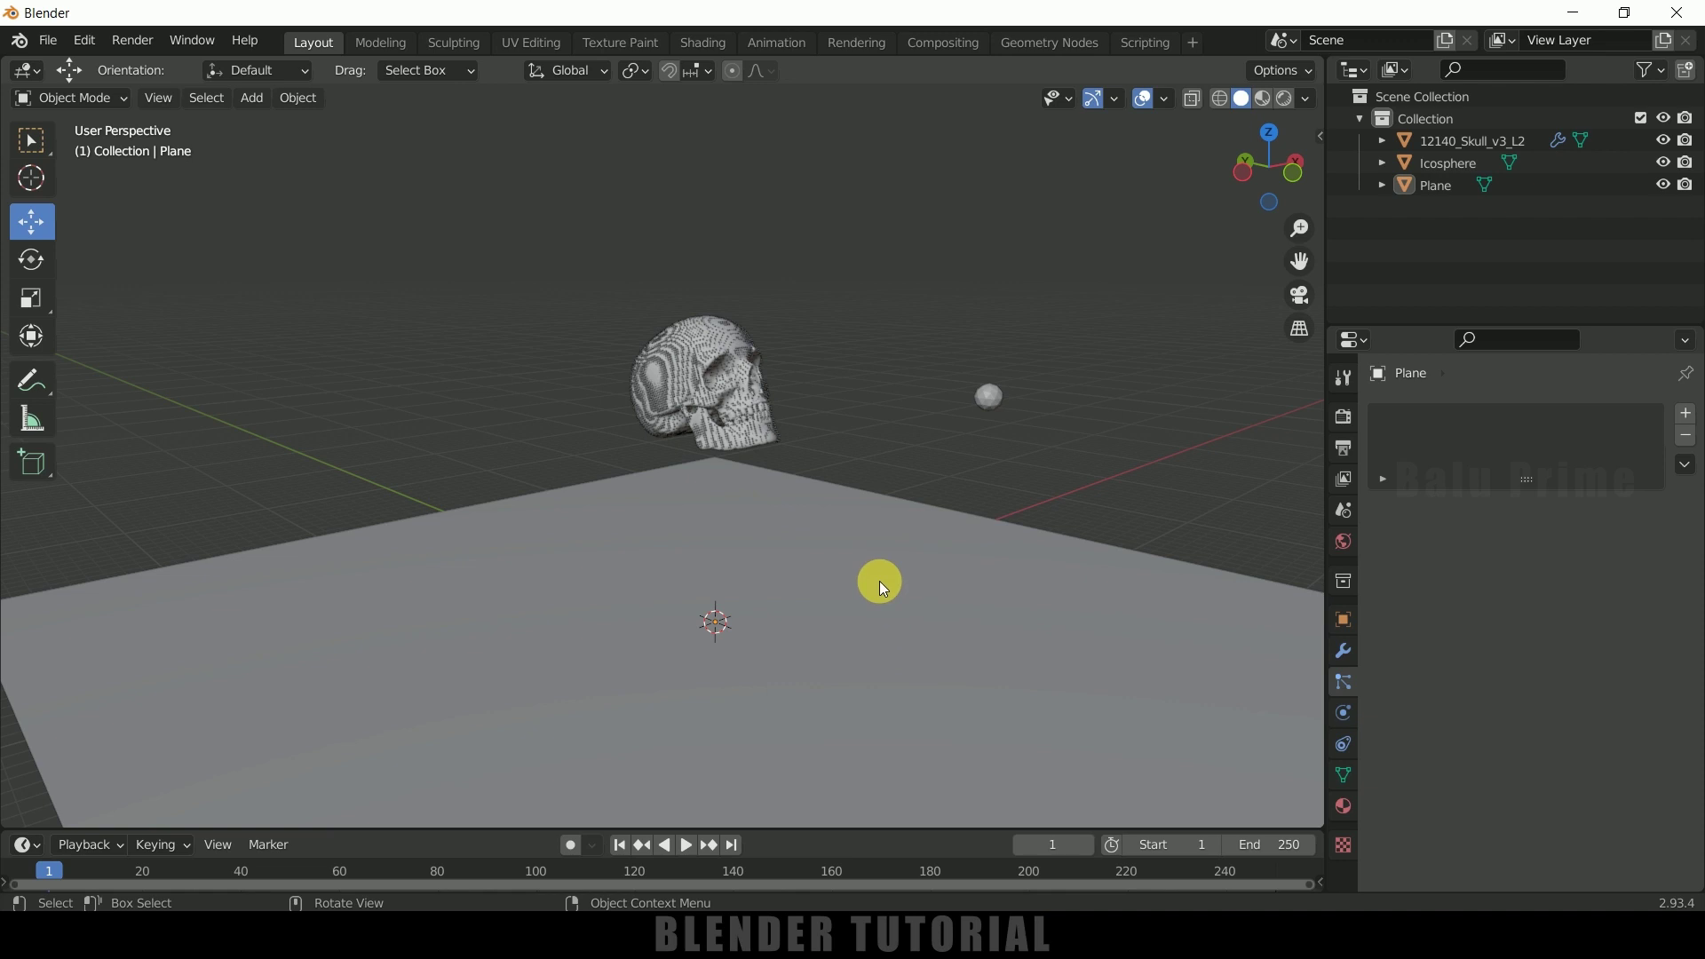
# Step: Enable Collision physics on the floor plane with particle damping of about 0.564 and friction of about 0.782
pyautogui.click(786, 637)
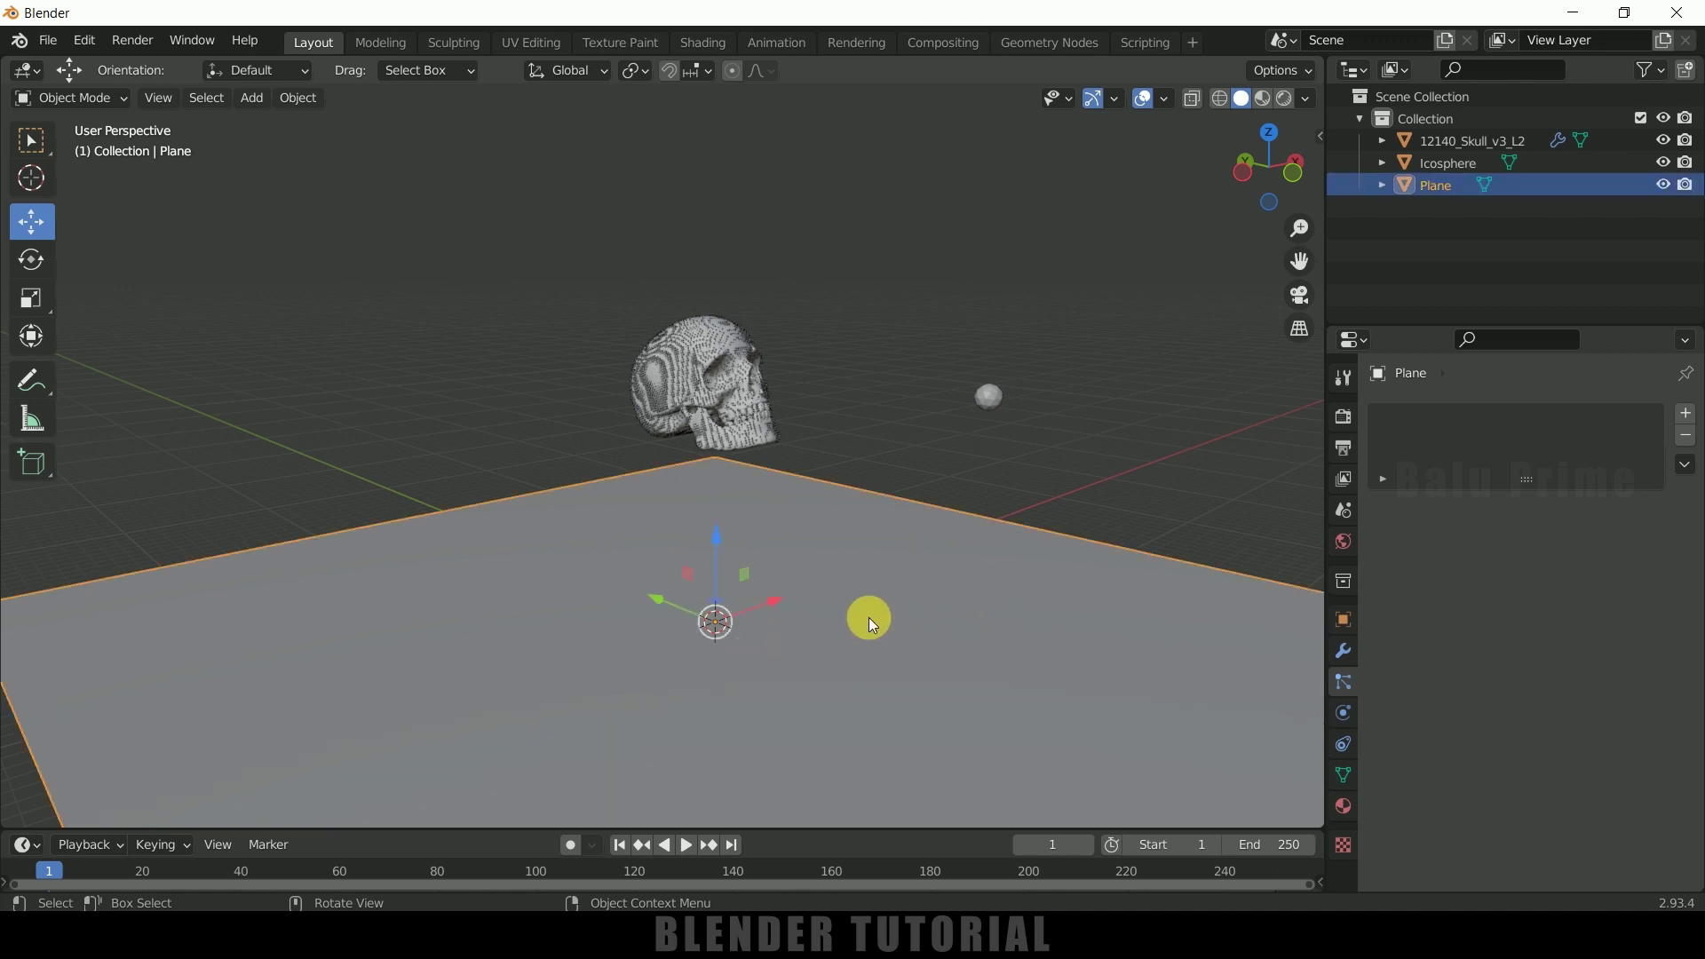
pyautogui.click(1344, 720)
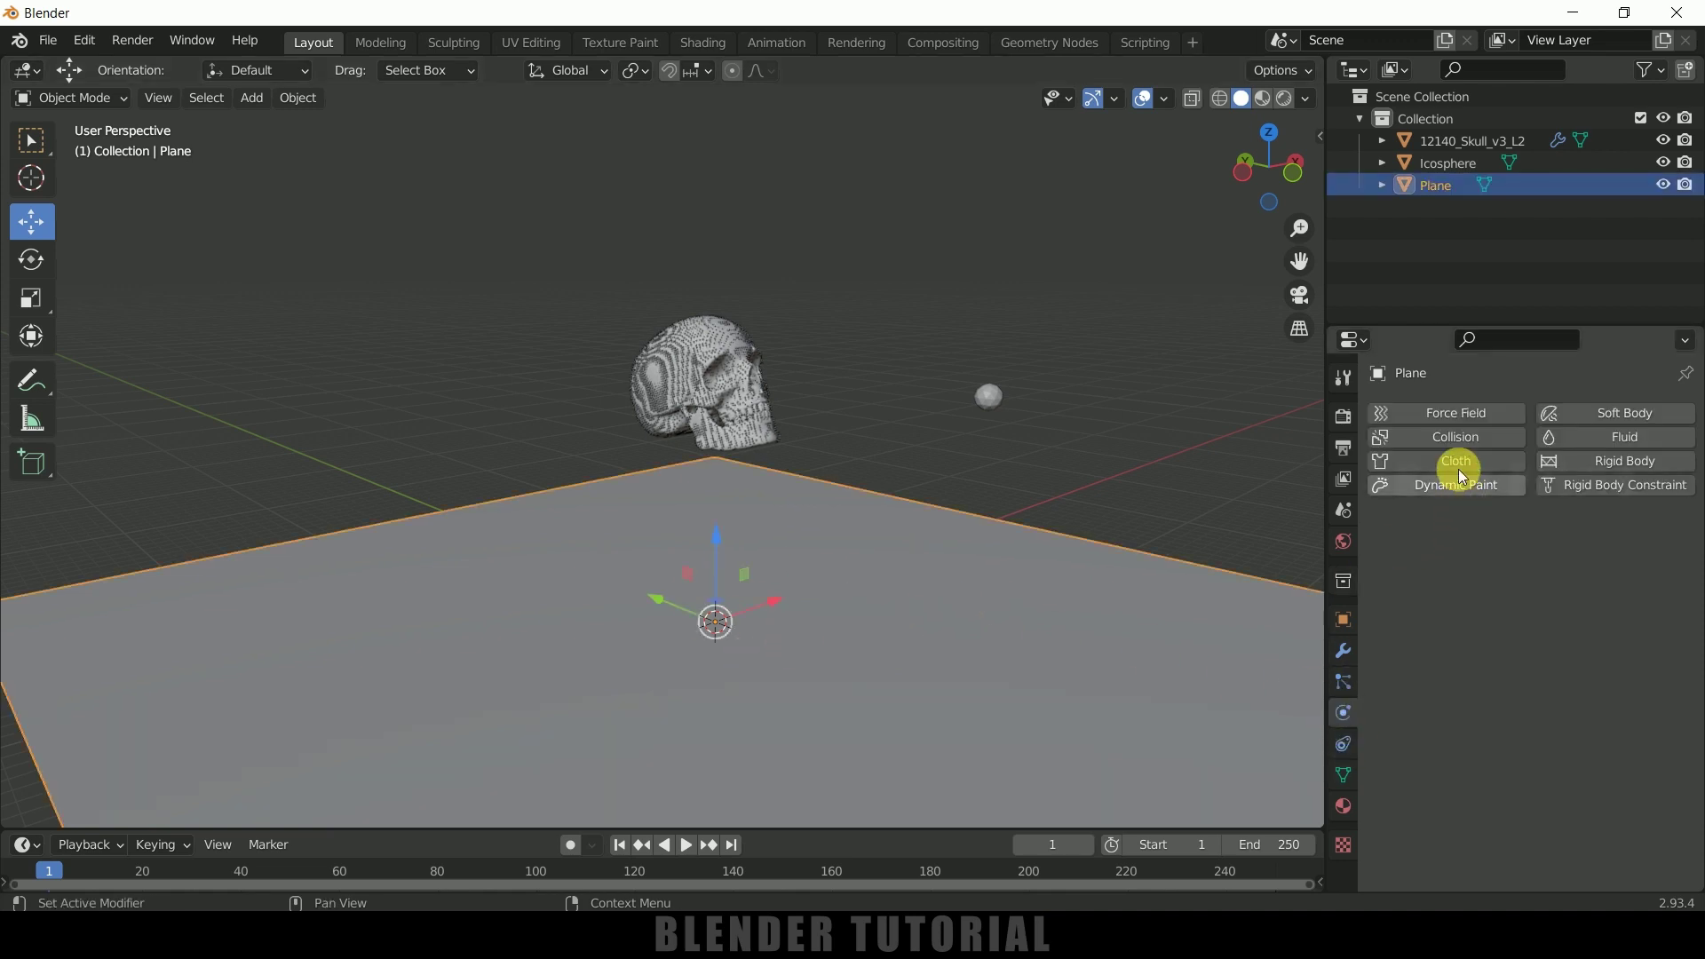
pyautogui.click(1453, 439)
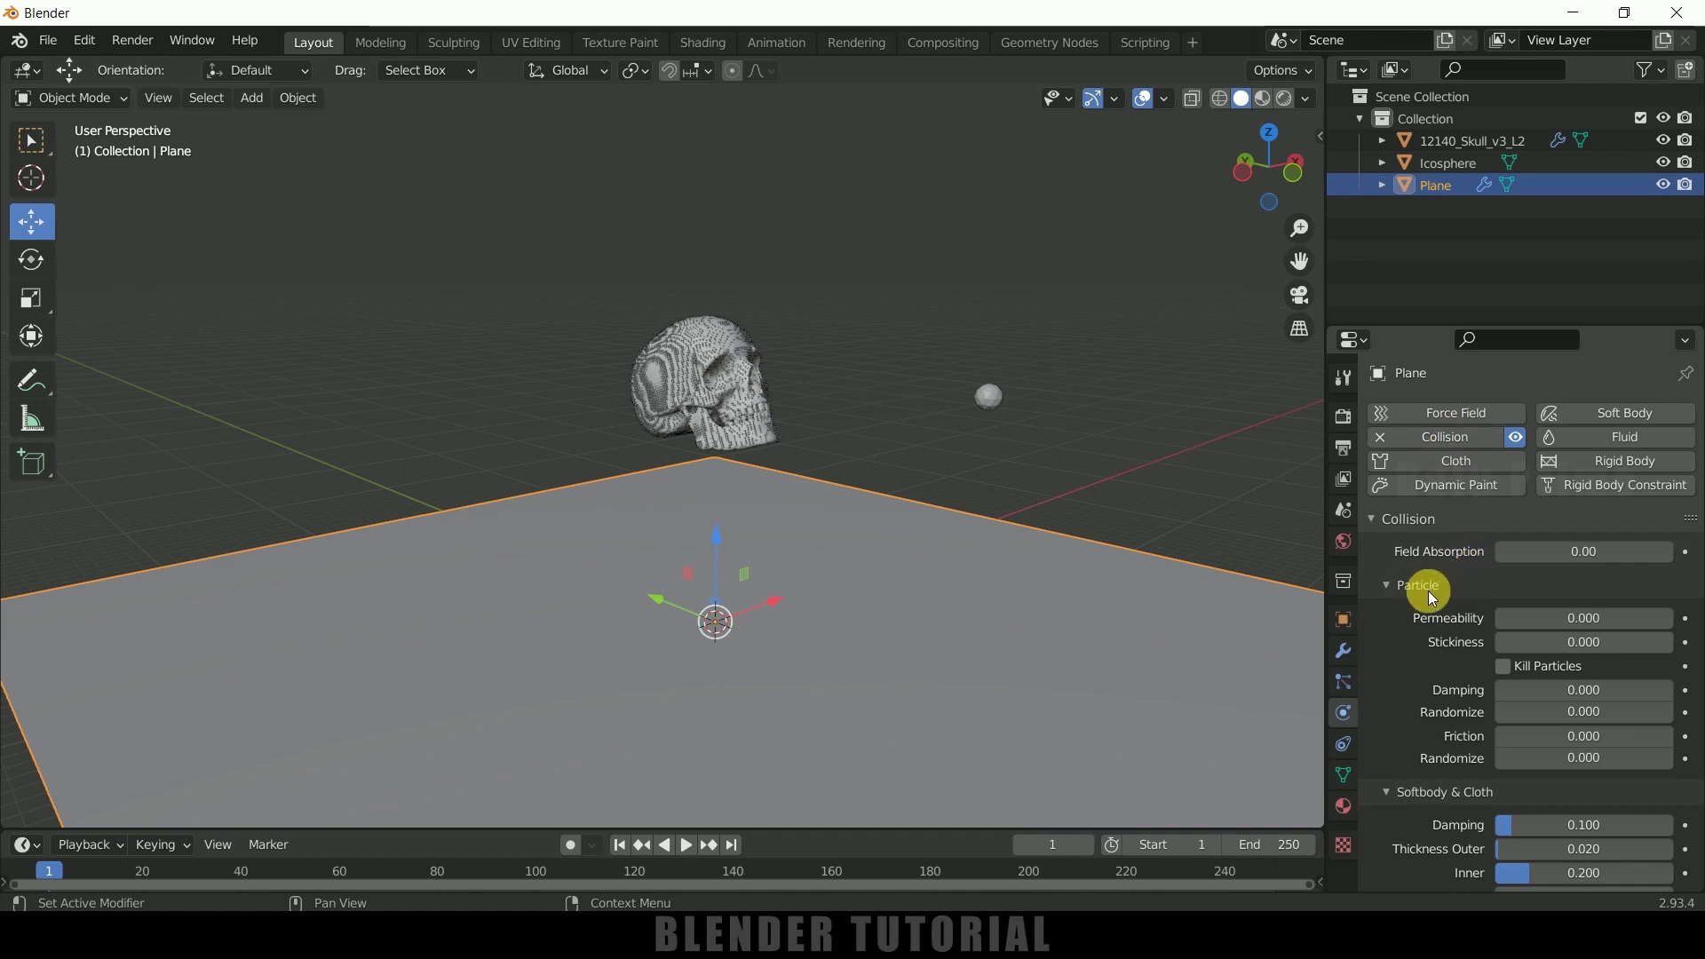
pyautogui.scroll(-1, 1484, 657)
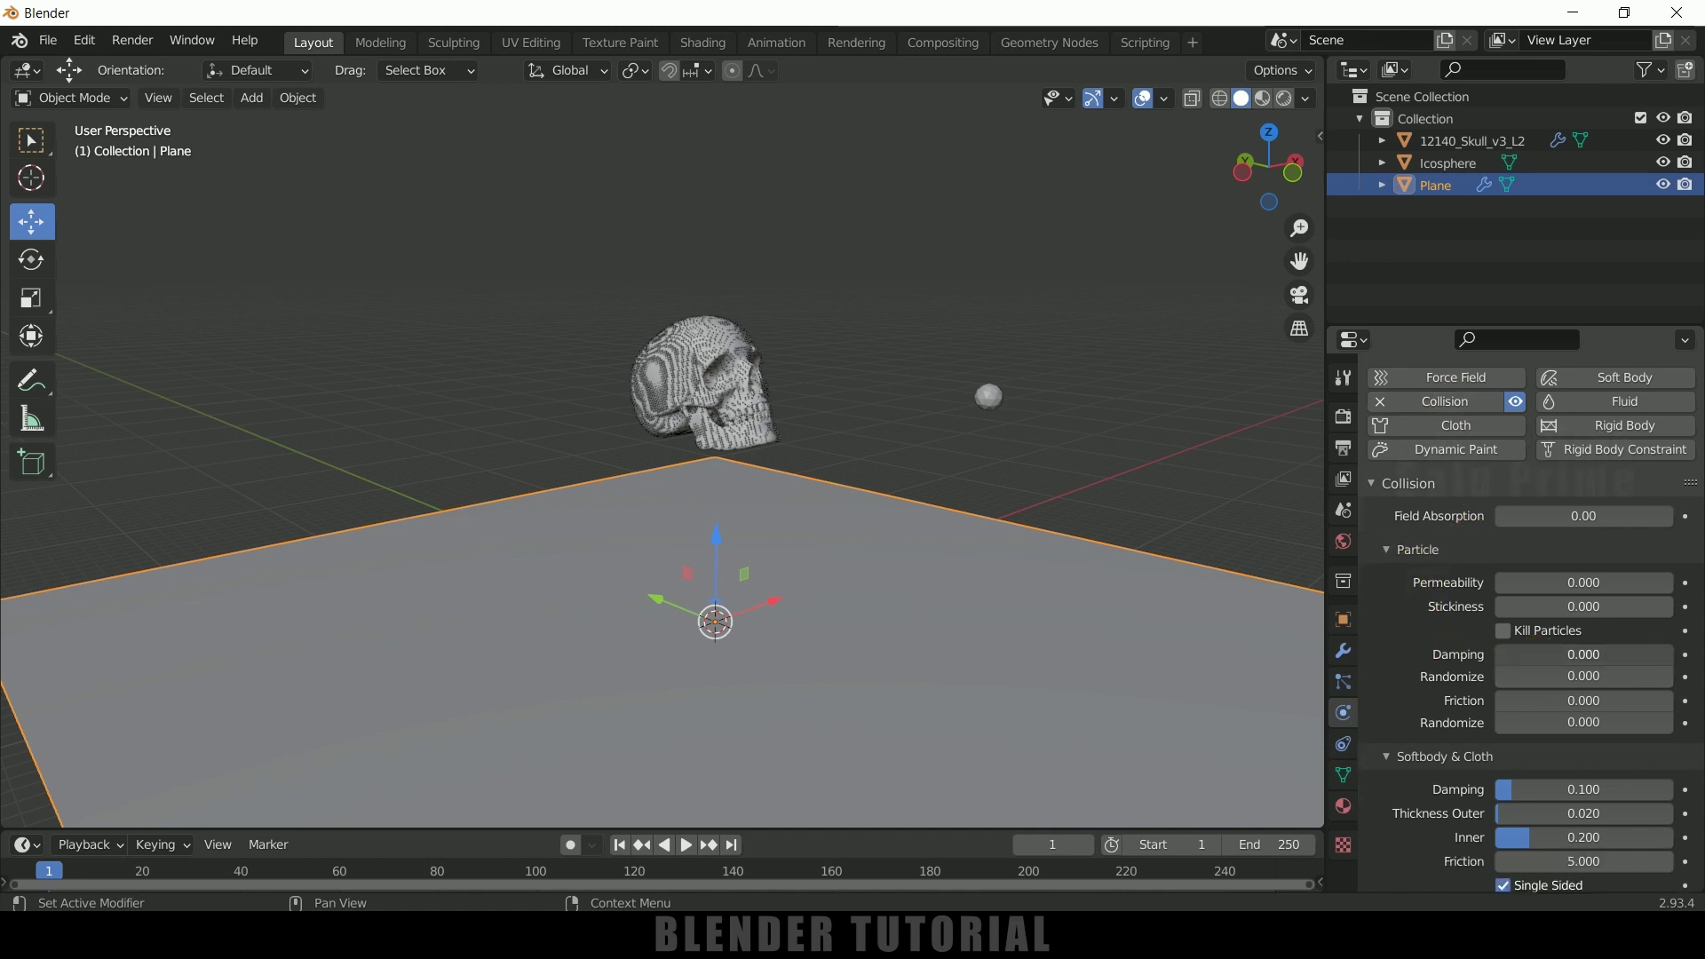
pyautogui.moveTo(1537, 657); pyautogui.dragTo(1621, 657)
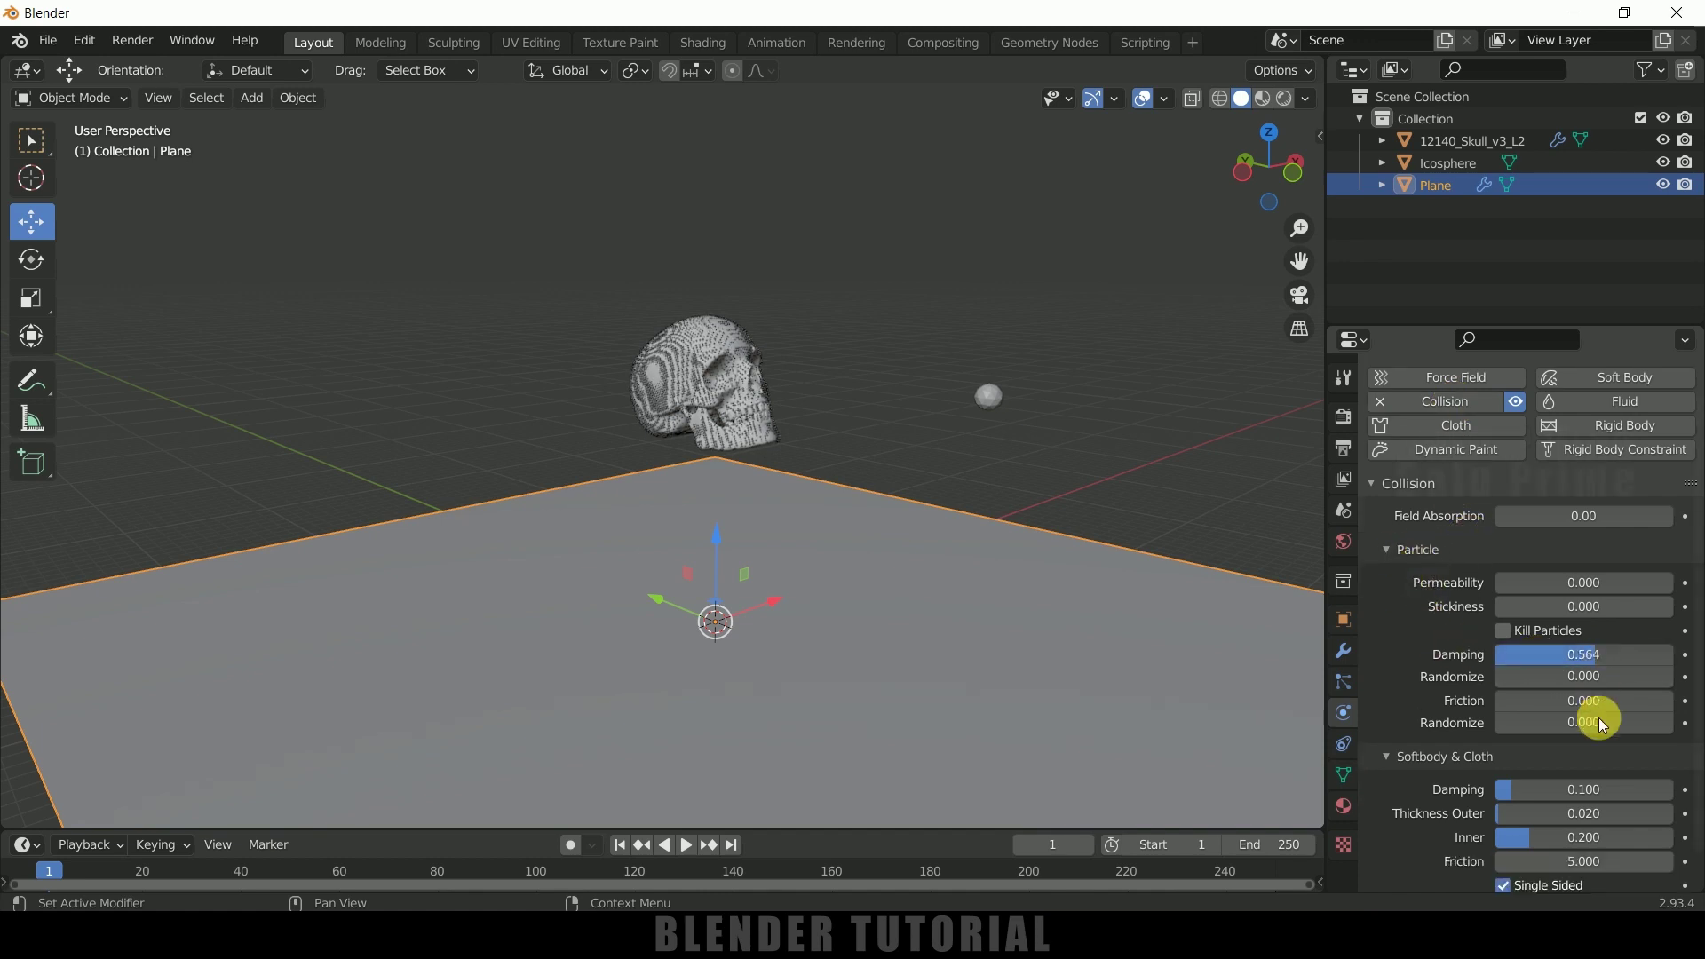
pyautogui.moveTo(1525, 701); pyautogui.dragTo(1634, 700)
# Step: Add a cube and position it above the floor plane, beneath the skull
pyautogui.moveTo(915, 595)
pyautogui.mouseDown(button='middle')
pyautogui.moveTo(987, 577)
pyautogui.moveTo(928, 579)
pyautogui.moveTo(919, 599)
pyautogui.mouseUp(button='middle')
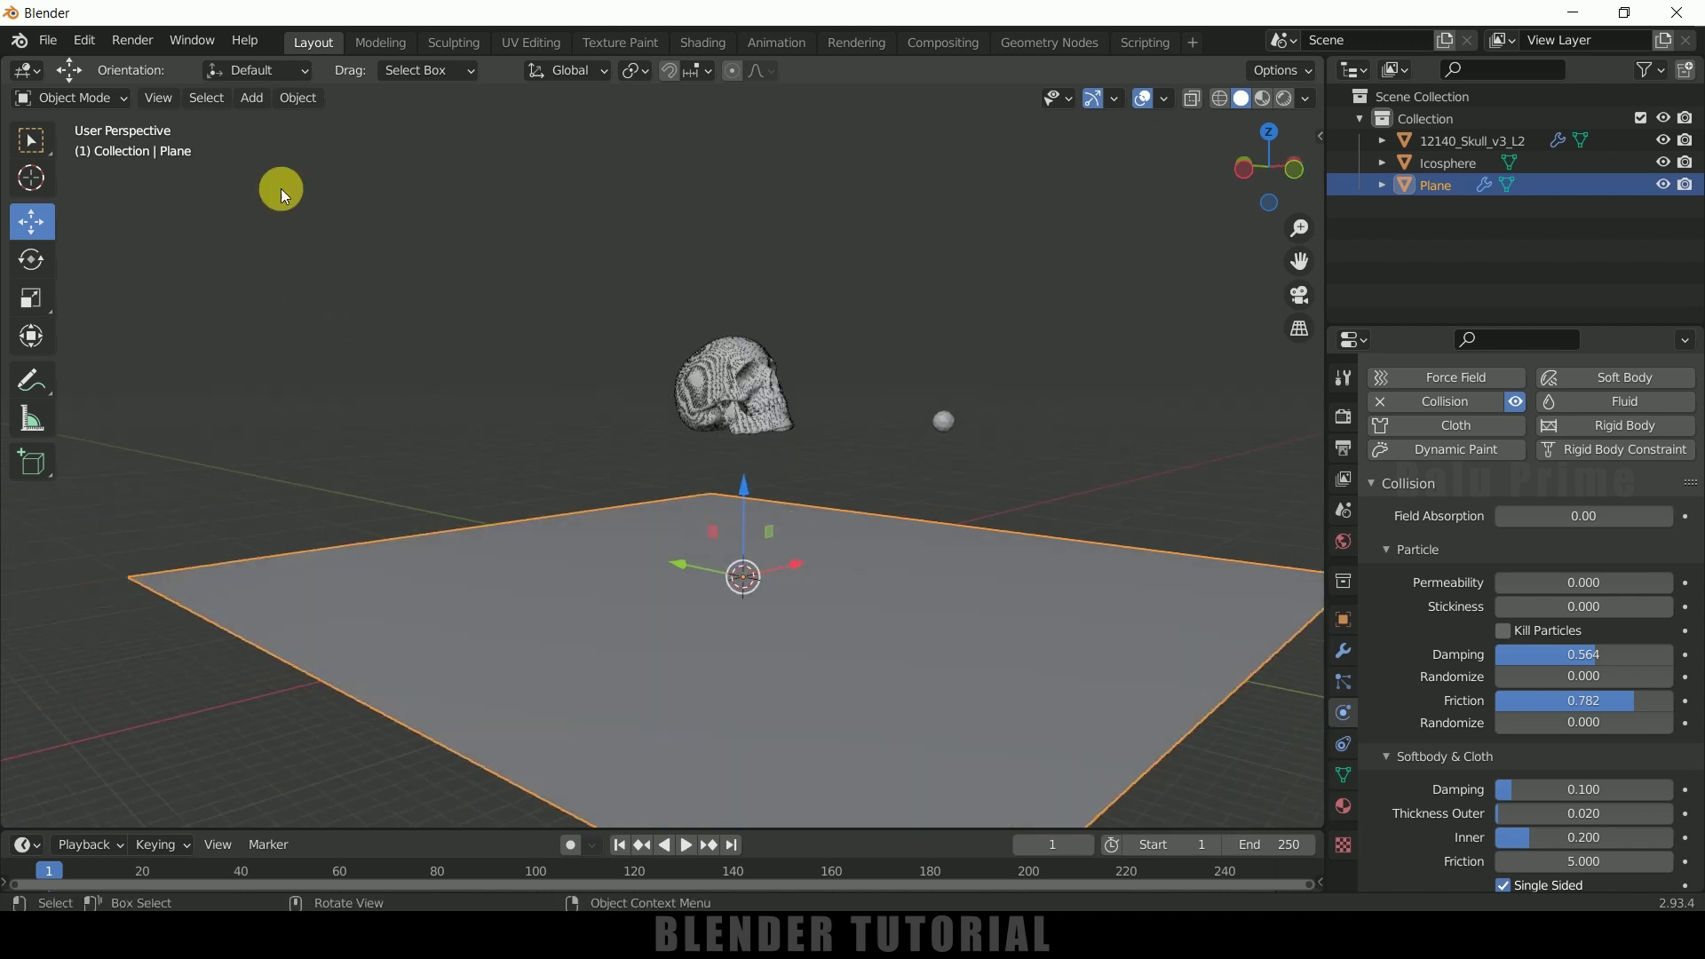
pyautogui.click(243, 103)
pyautogui.moveTo(265, 122)
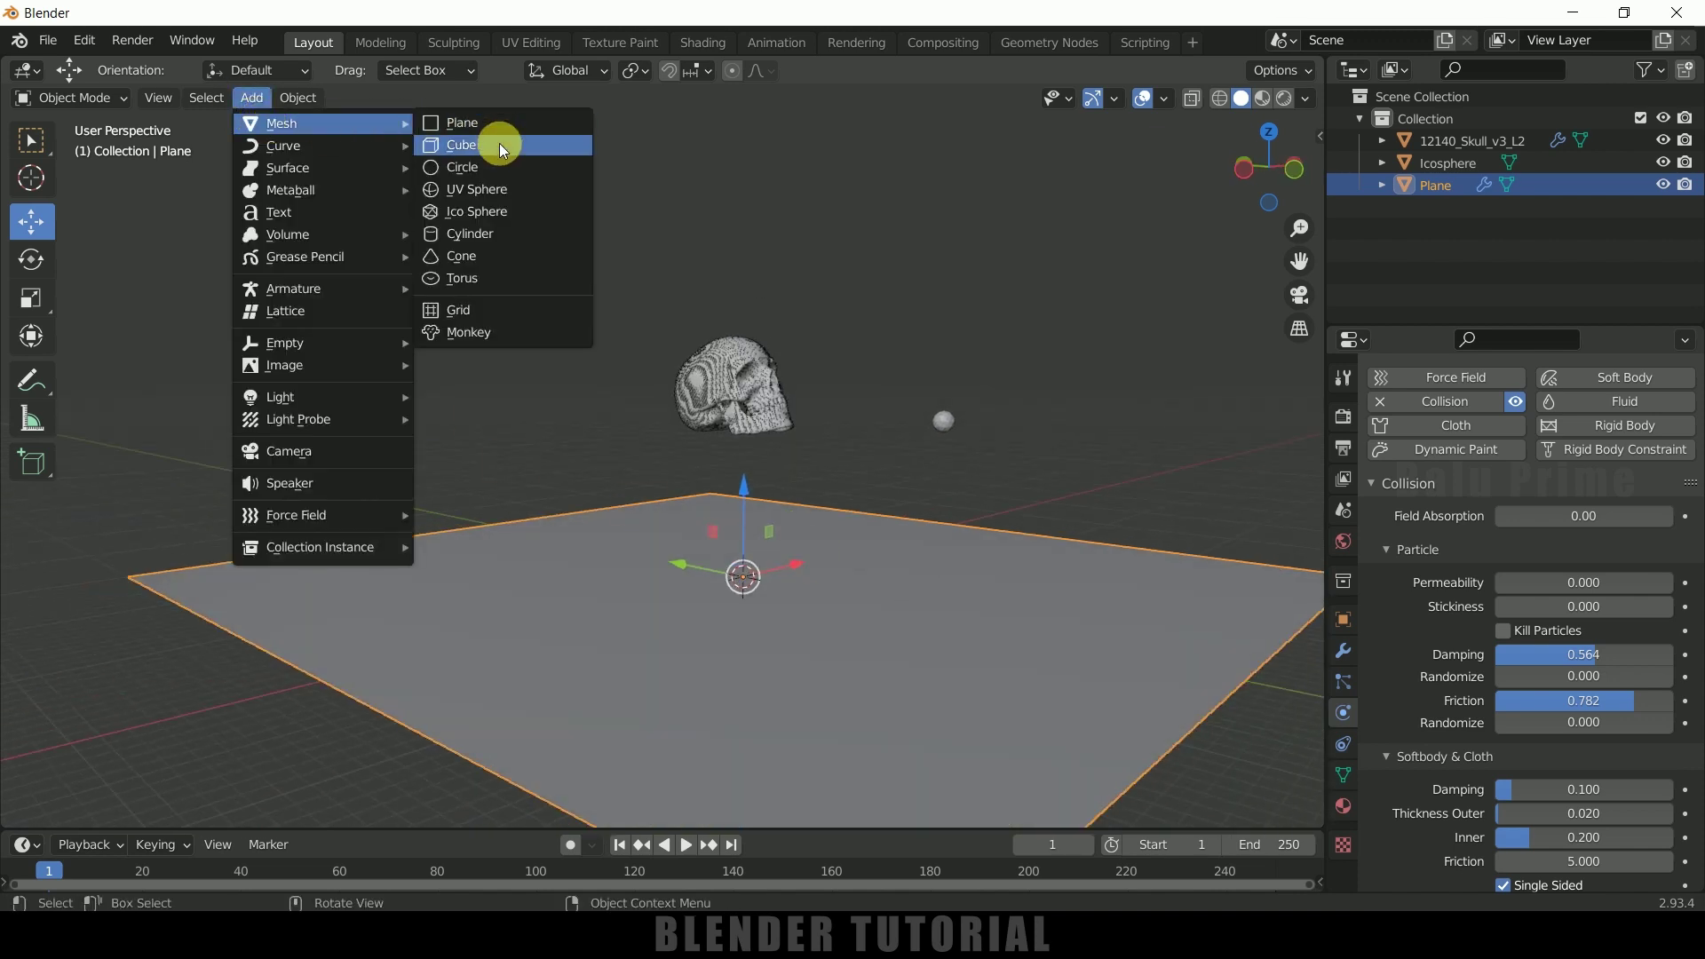
pyautogui.press('Return')
pyautogui.moveTo(755, 524); pyautogui.dragTo(751, 467)
pyautogui.moveTo(866, 545); pyautogui.dragTo(807, 551, button='middle')
pyautogui.moveTo(675, 463); pyautogui.dragTo(750, 502)
pyautogui.moveTo(758, 530); pyautogui.dragTo(843, 572, button='middle')
# Step: Stretch the cube along the global X axis by a factor of about 3.59 to form a long block
pyautogui.press('s')
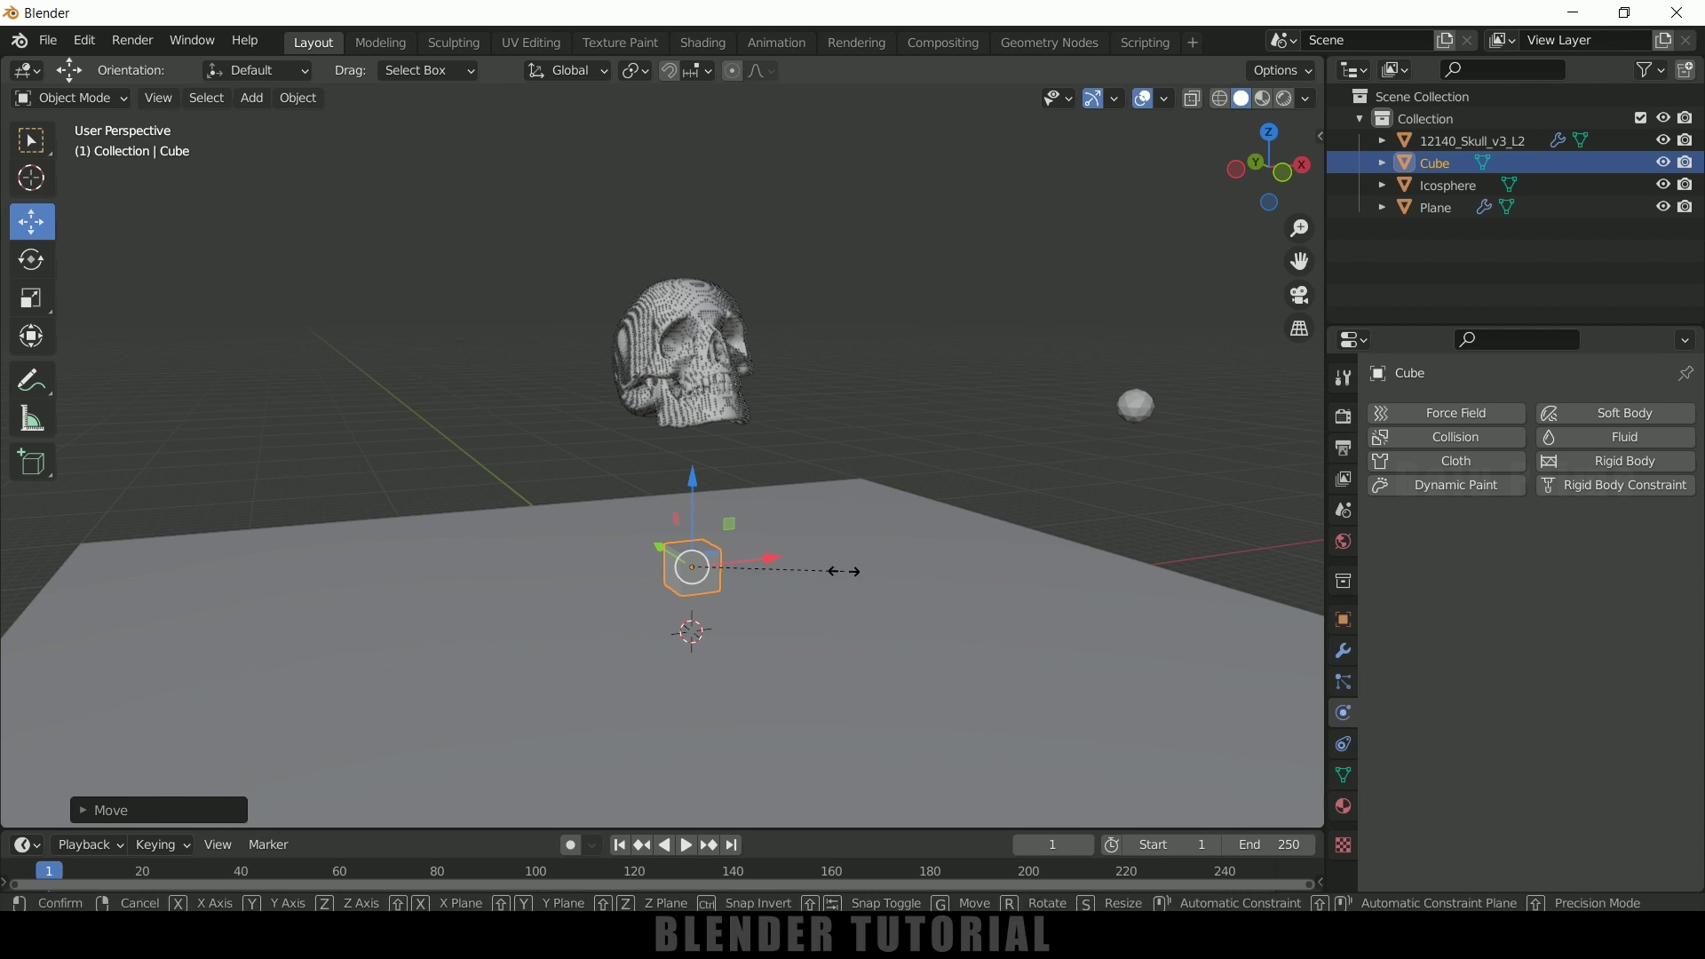
pyautogui.press('x')
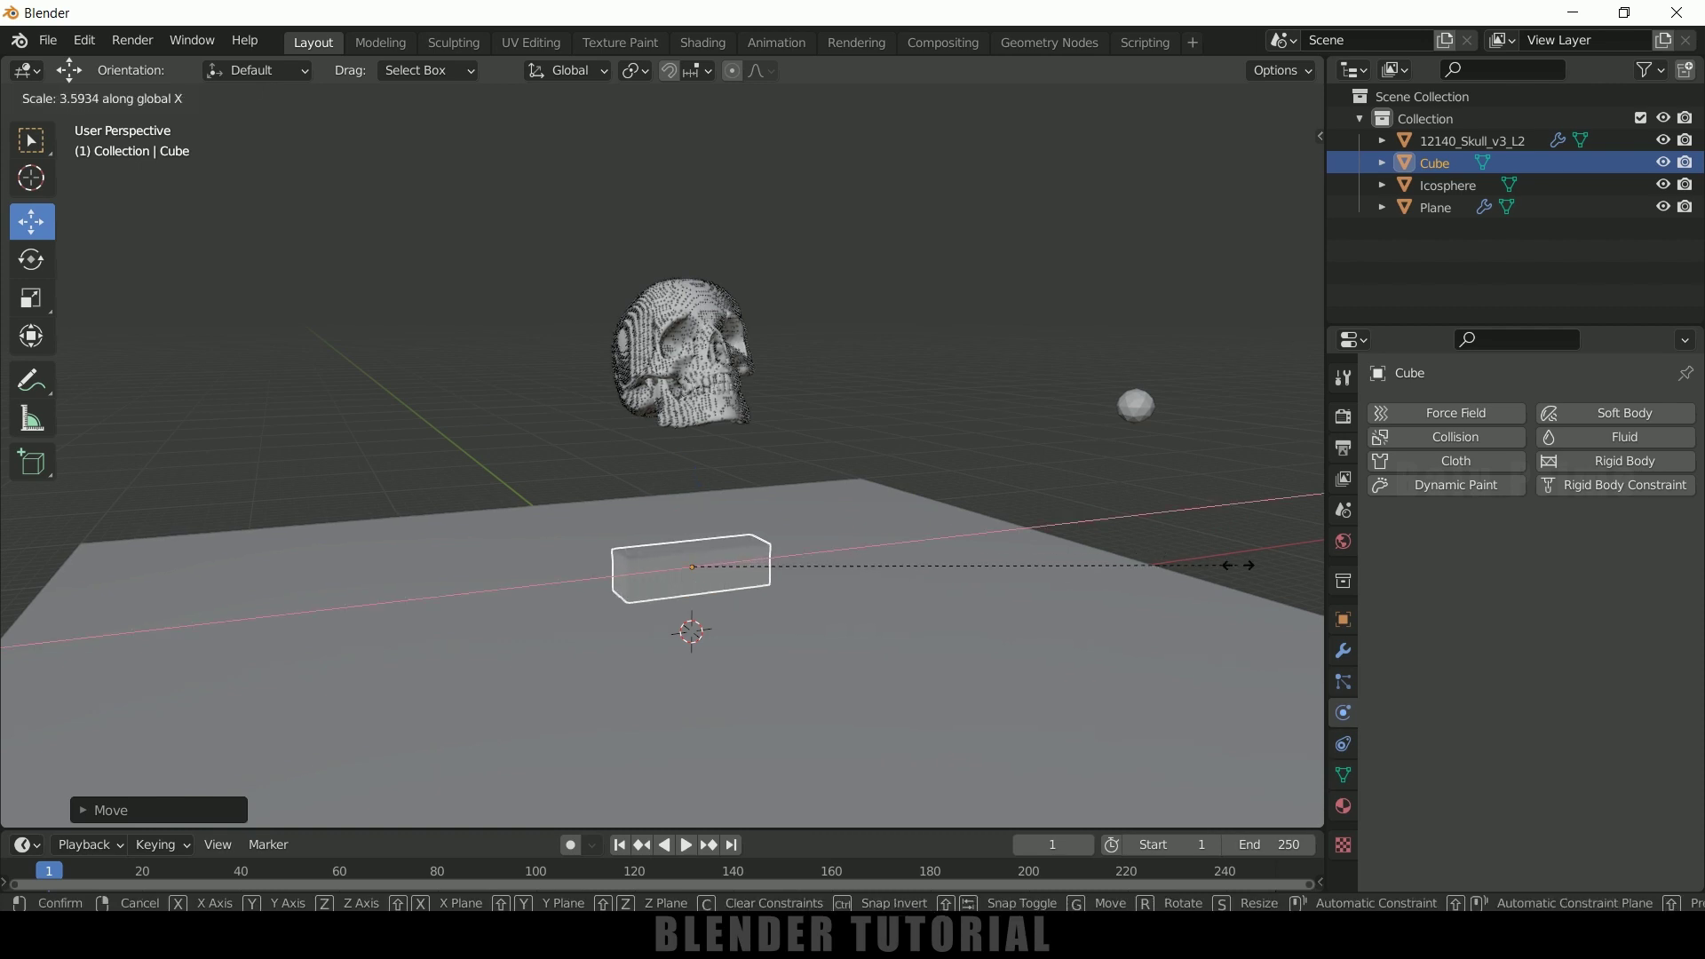
pyautogui.click(1237, 565)
# Step: Apply the block's scale and enable Collision physics on it with particle damping of about 0.584 and friction of about 0.733
pyautogui.moveTo(1034, 610); pyautogui.dragTo(1052, 606, button='middle')
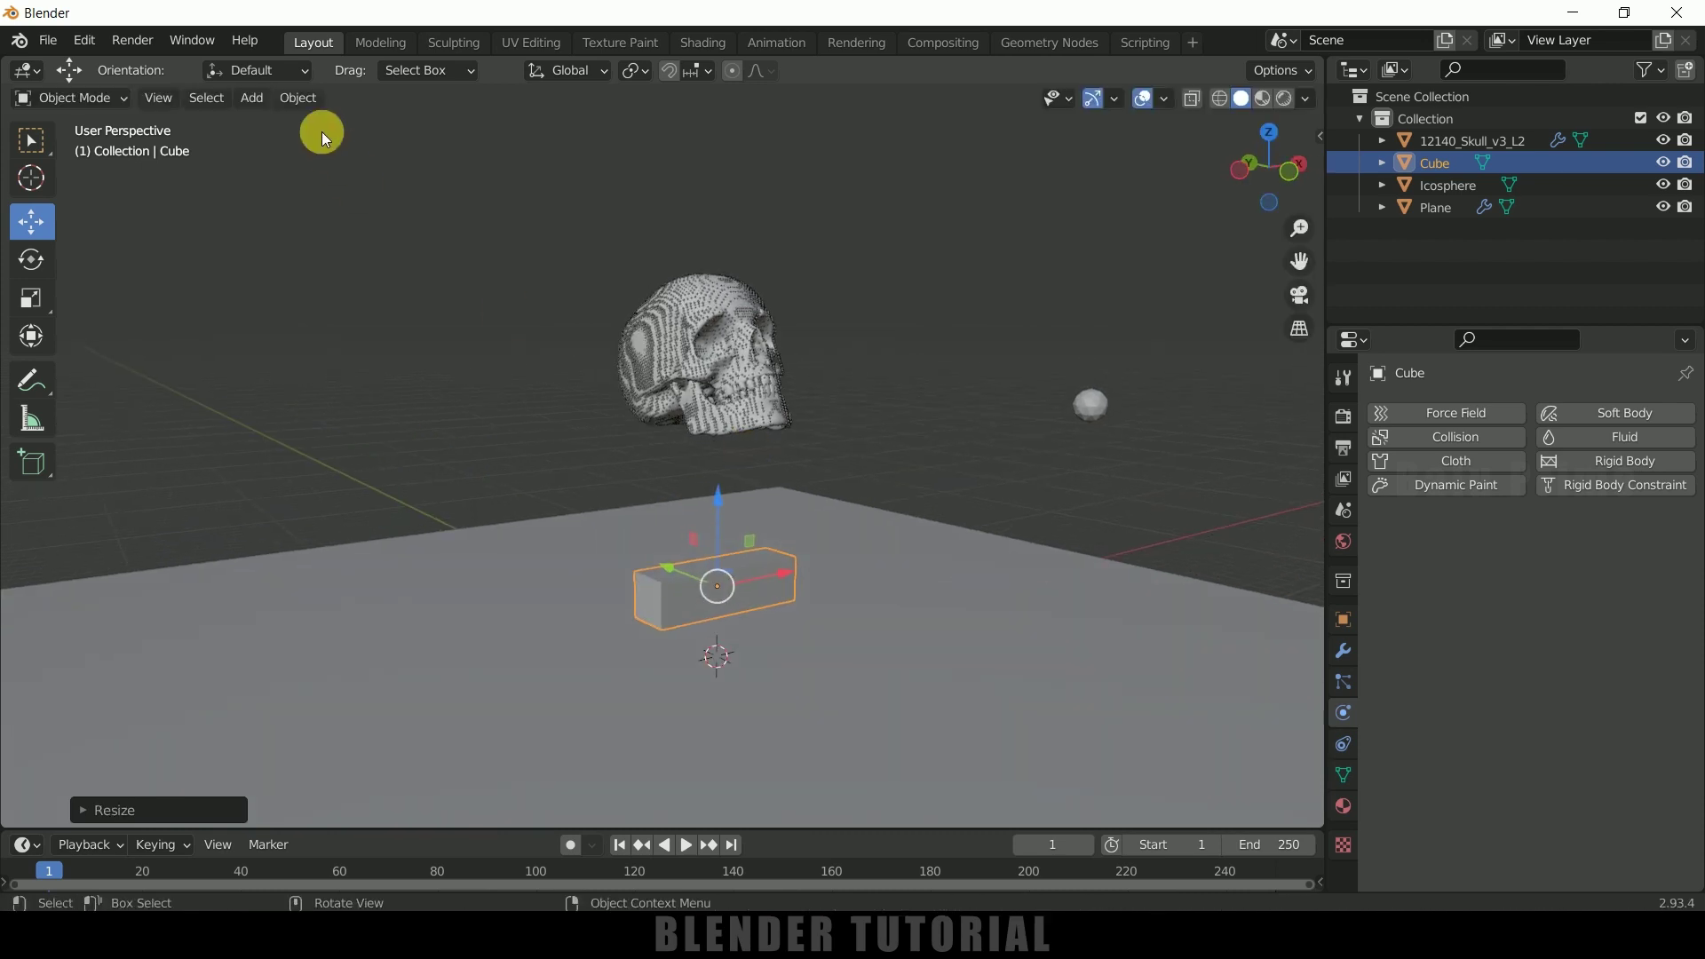
pyautogui.click(299, 98)
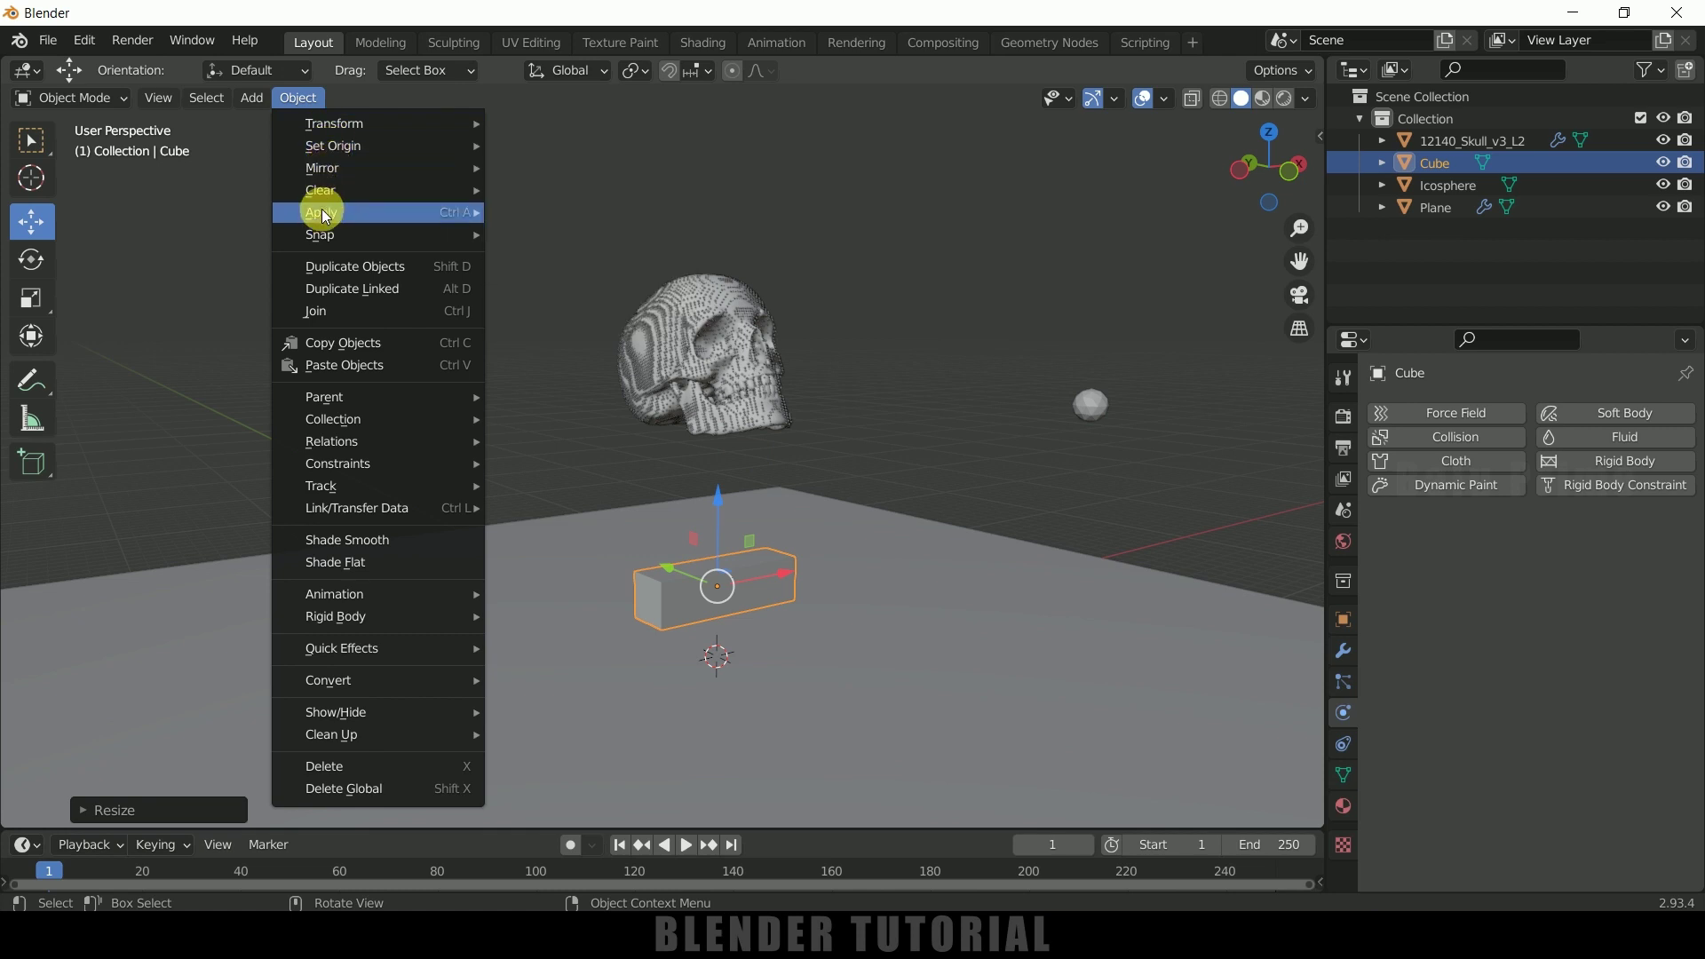
pyautogui.moveTo(443, 215)
pyautogui.click(564, 256)
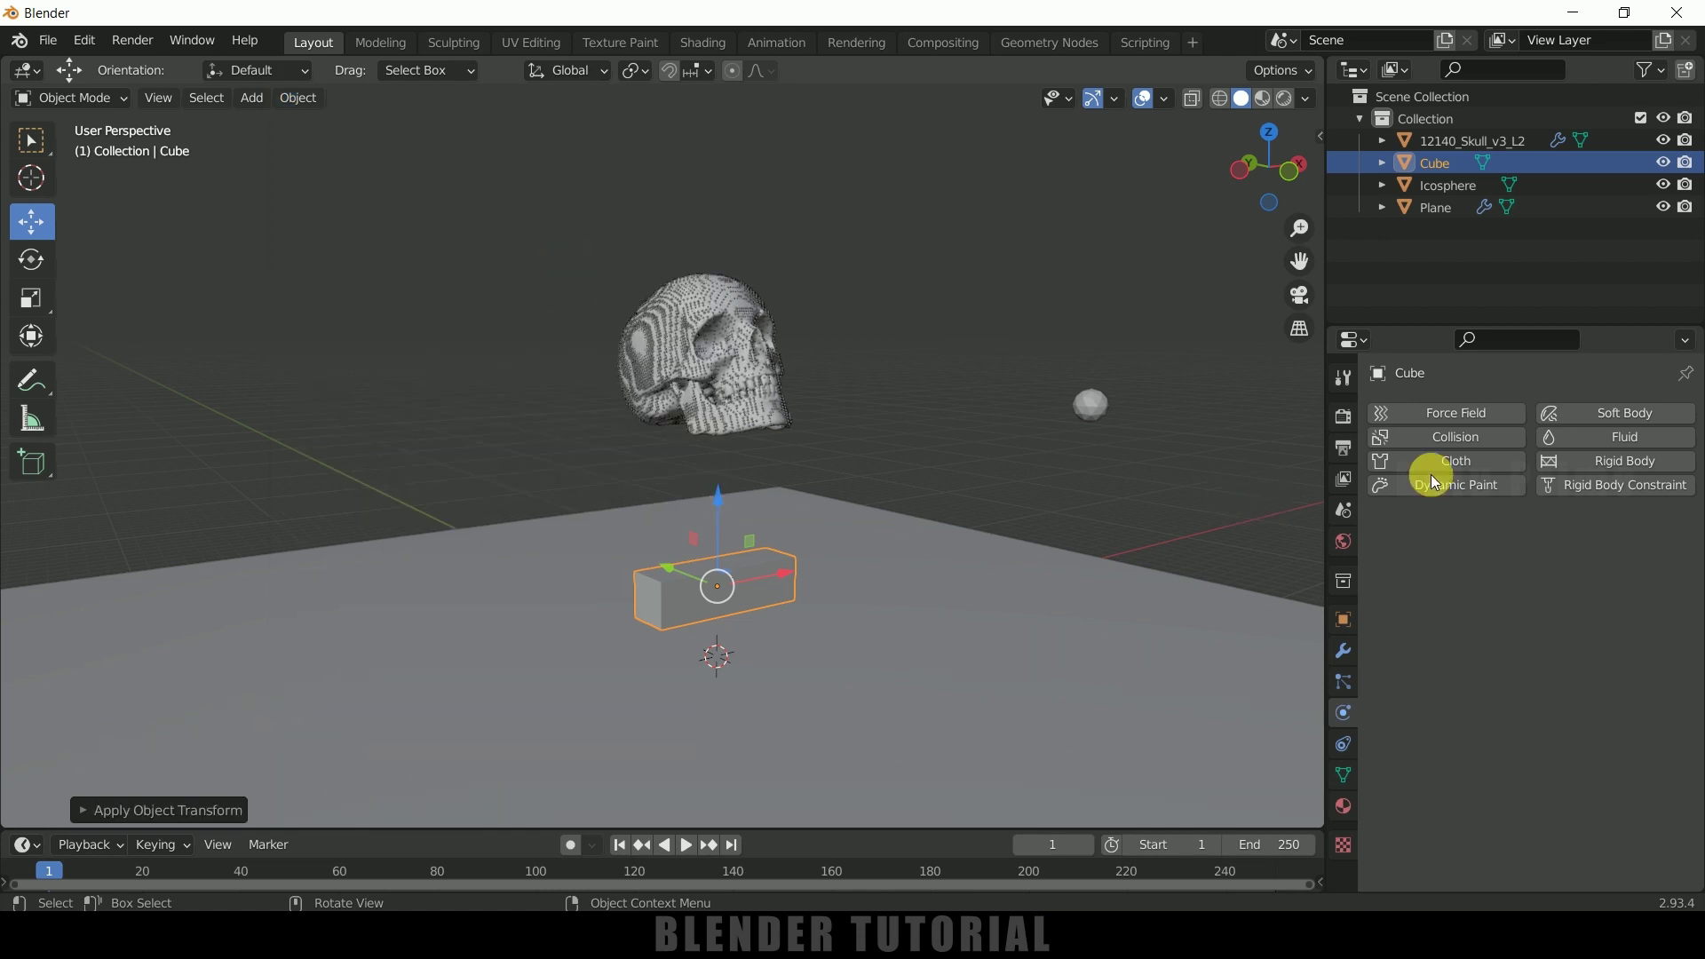
pyautogui.click(1450, 437)
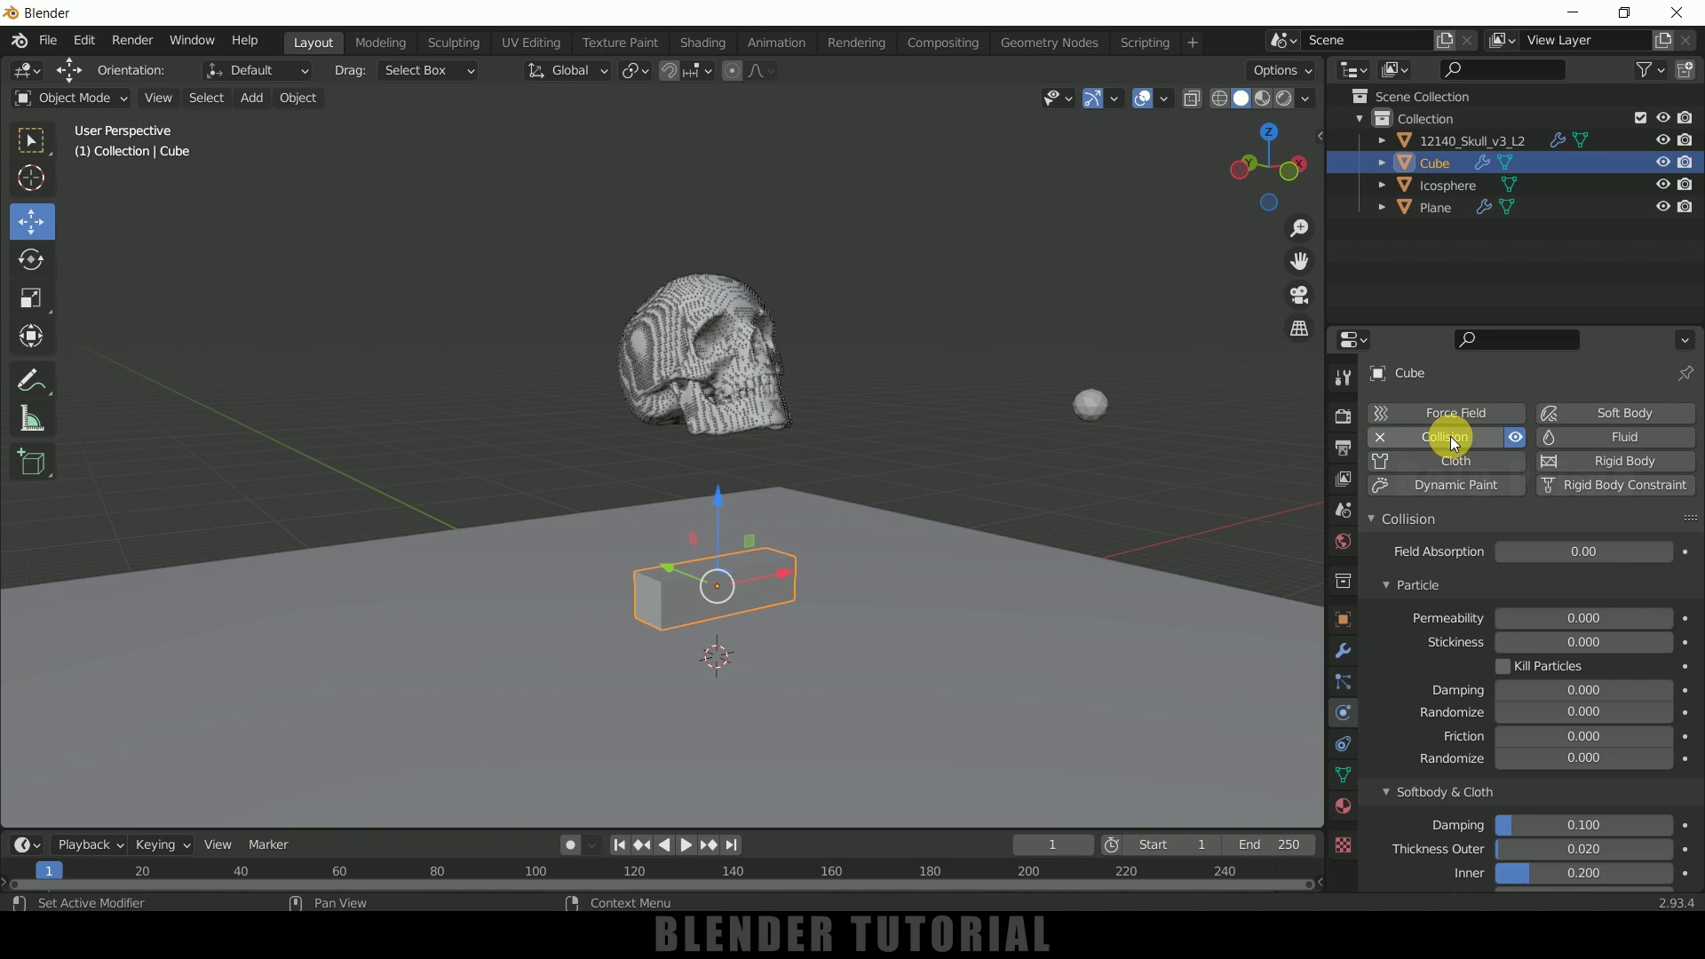
pyautogui.moveTo(1501, 692); pyautogui.dragTo(1661, 736)
# Step: Duplicate the block about 2.14 m upward along Z and shift the copy along Y to form a stair step
pyautogui.moveTo(888, 519); pyautogui.dragTo(936, 518, button='middle')
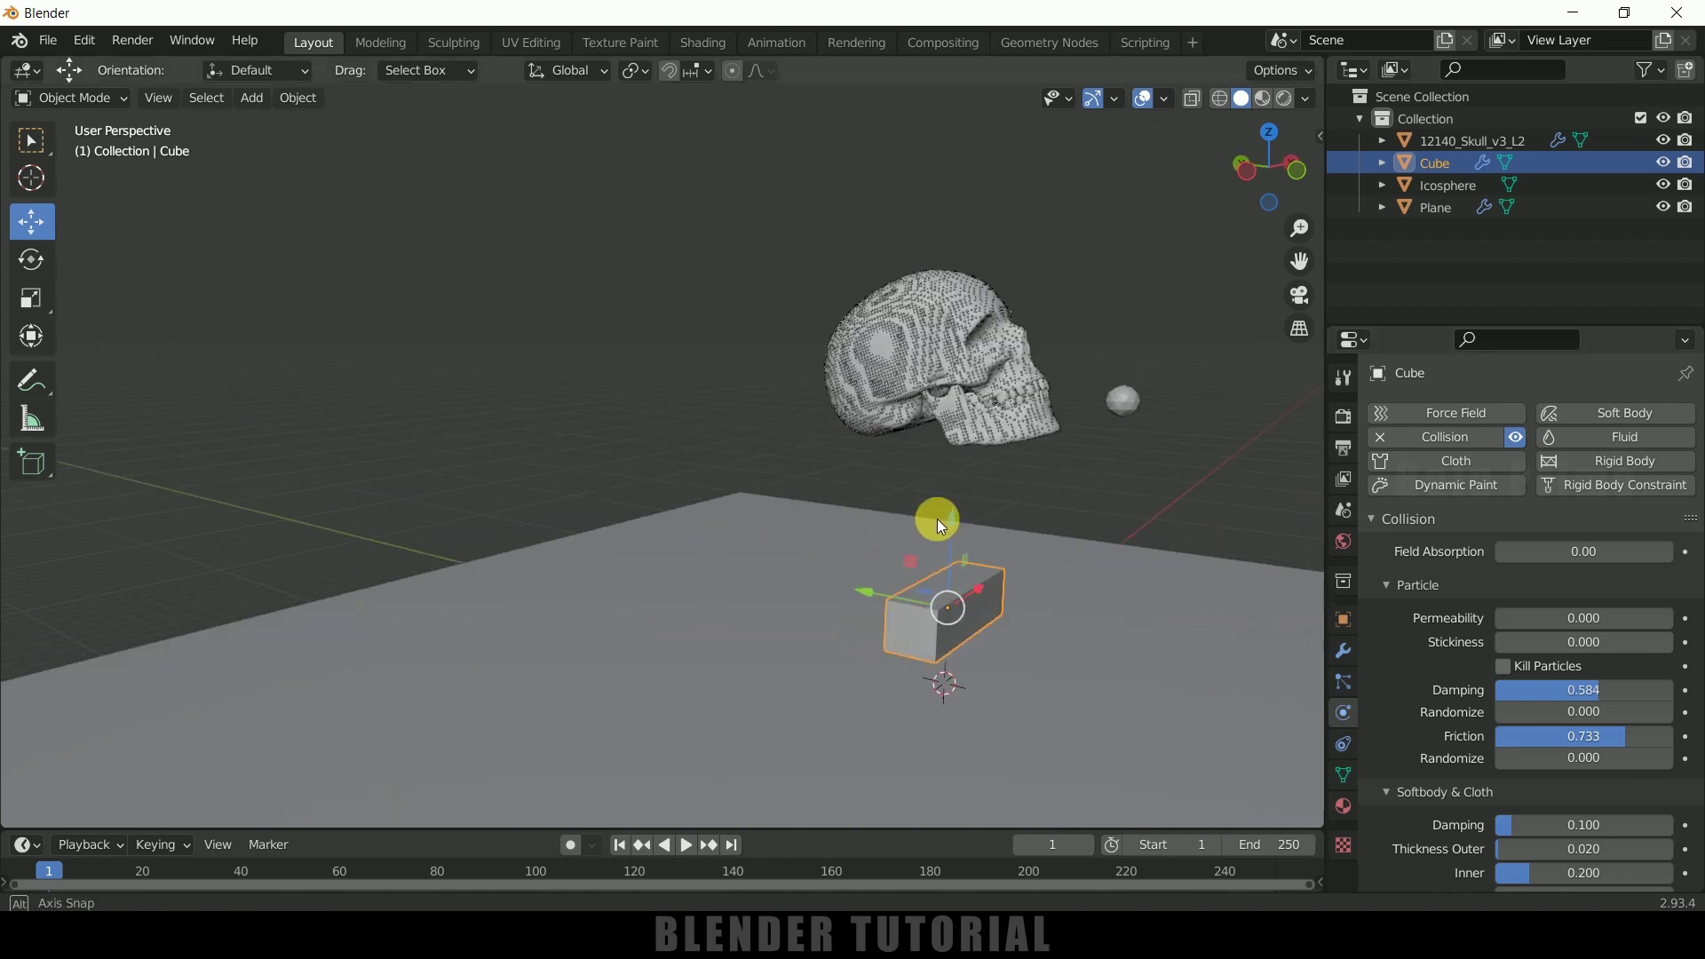
pyautogui.keyDown('shift'); pyautogui.moveTo(1077, 583); pyautogui.dragTo(961, 529, button='middle'); pyautogui.keyUp('shift')
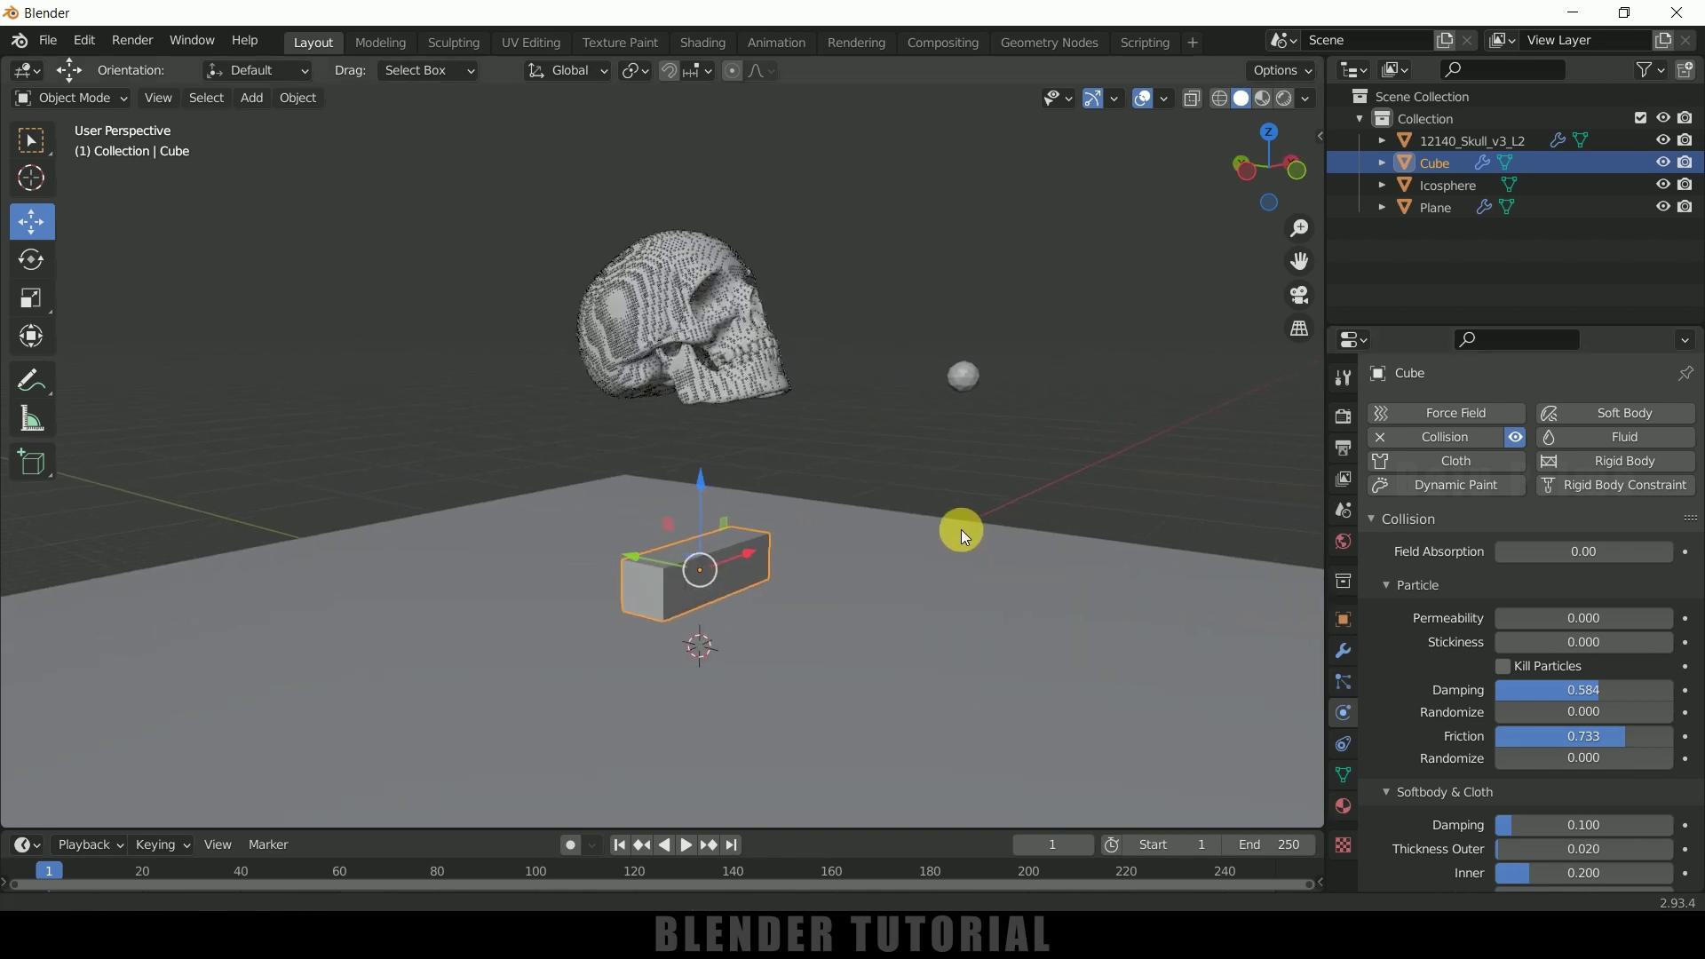
pyautogui.hotkey('shift', 'd')
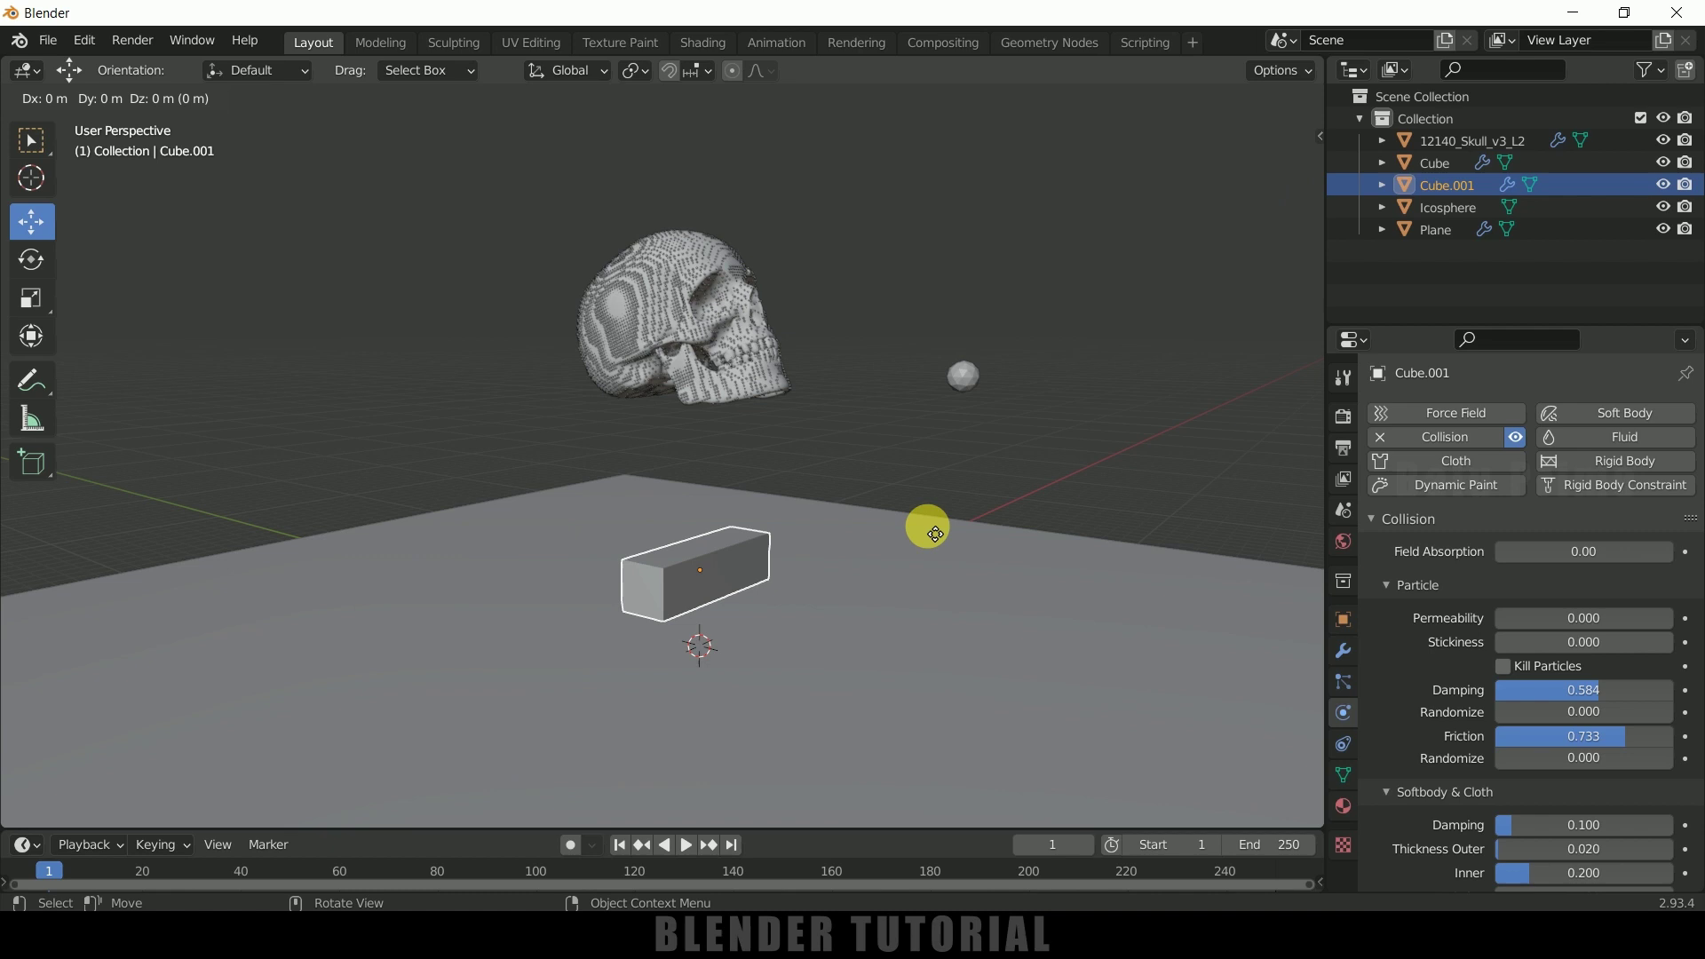
pyautogui.press('z')
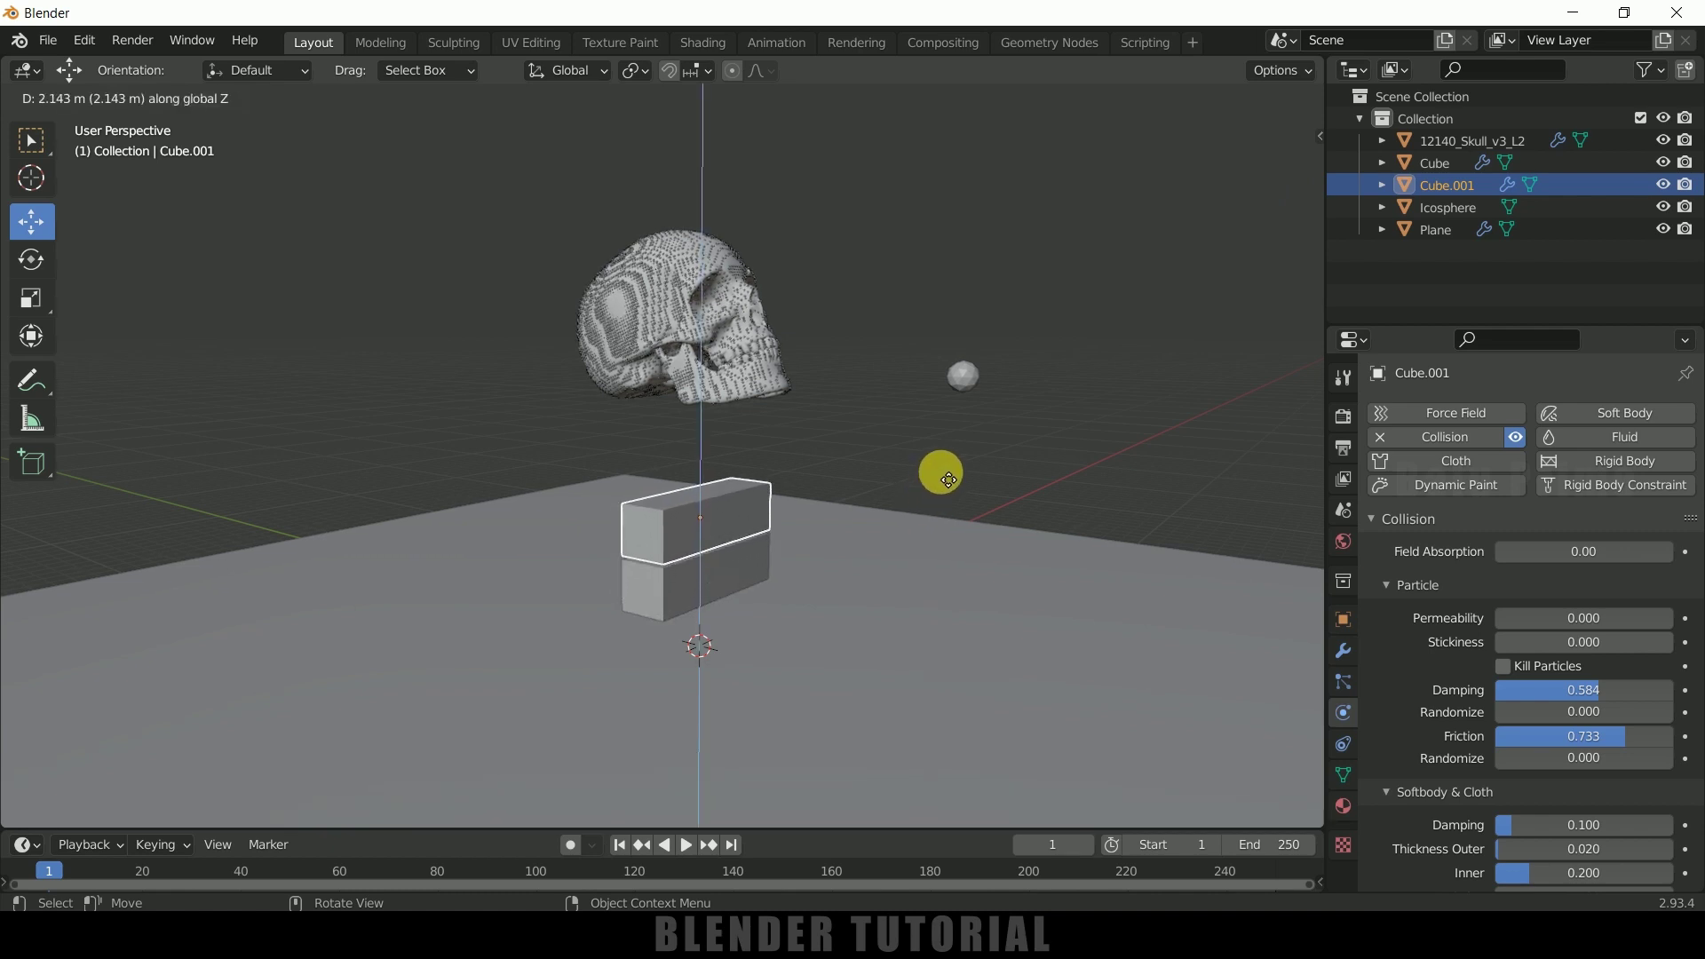
pyautogui.click(942, 471)
pyautogui.moveTo(906, 540); pyautogui.dragTo(914, 536, button='middle')
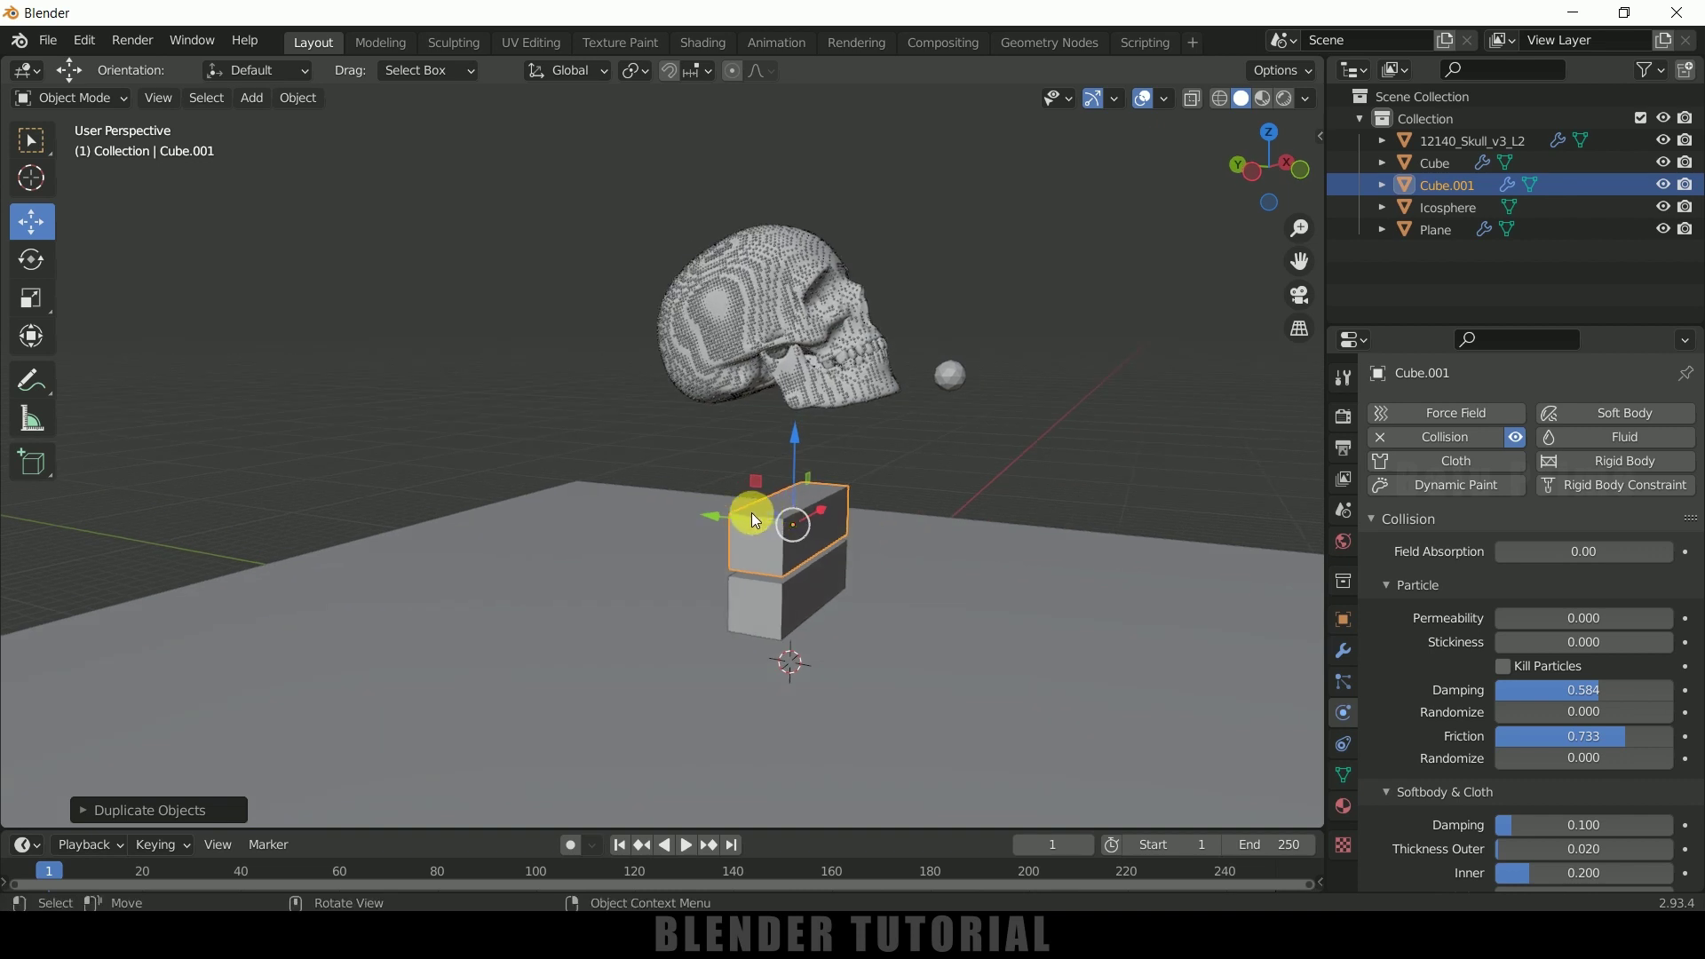
pyautogui.moveTo(713, 514); pyautogui.dragTo(670, 514)
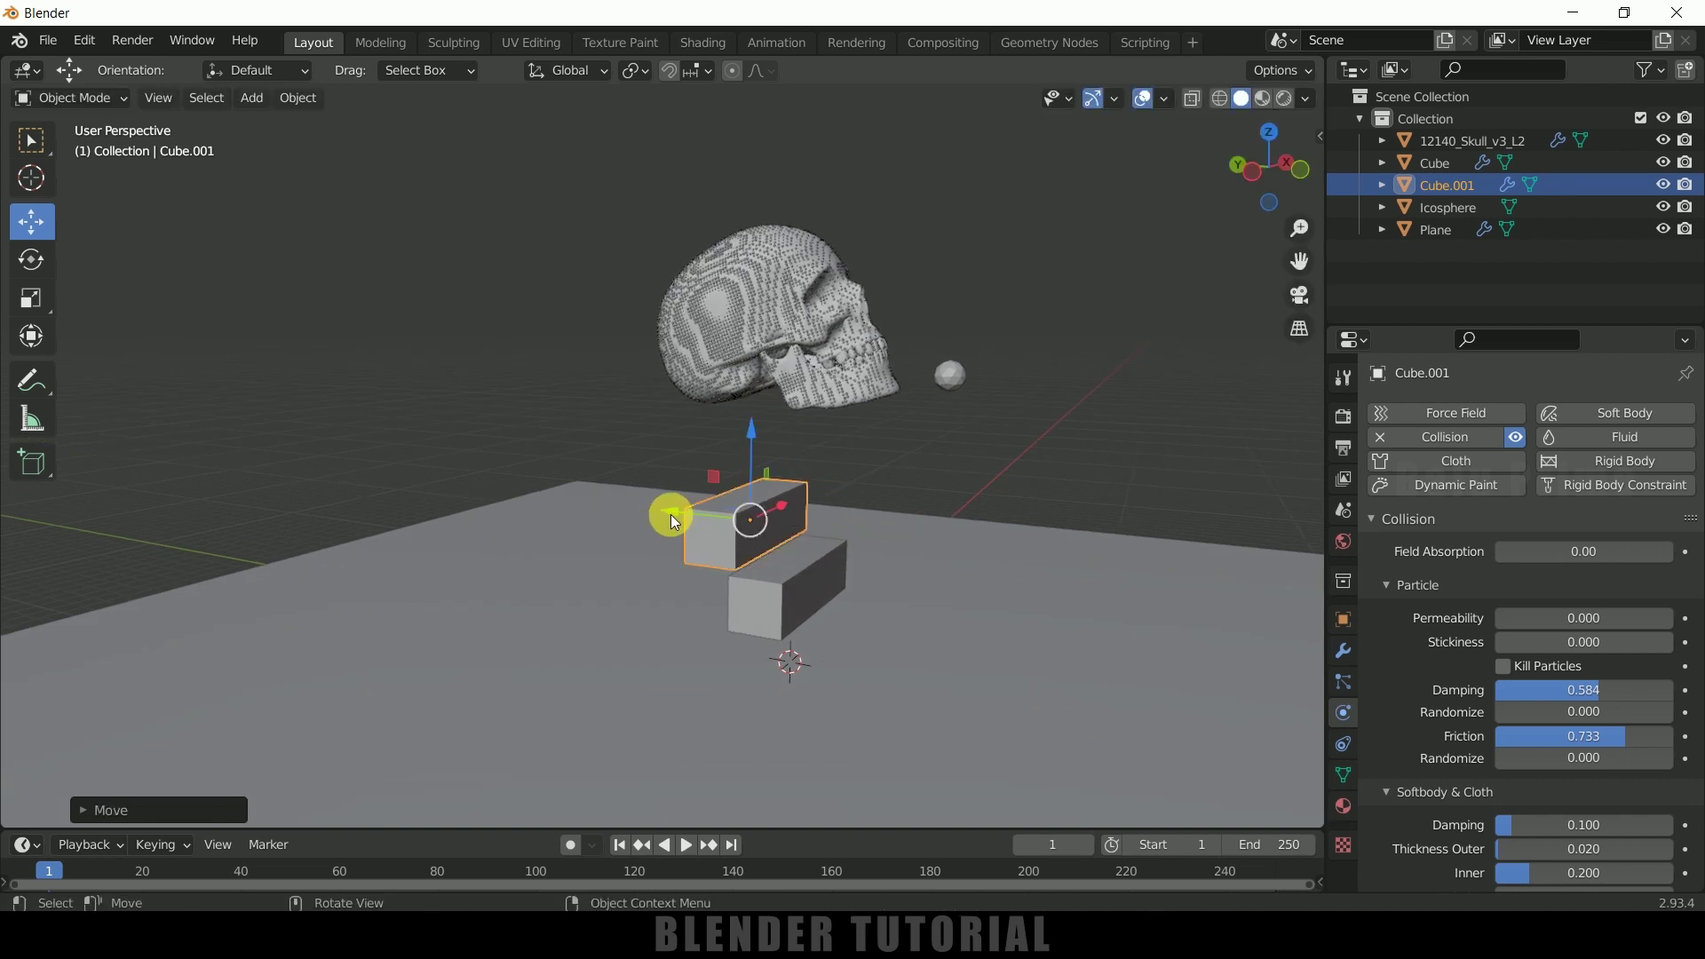
# Step: Select both blocks and move them together about 0.72 m along Y beneath the skull
pyautogui.press('KP_1')
pyautogui.press('KP_3')
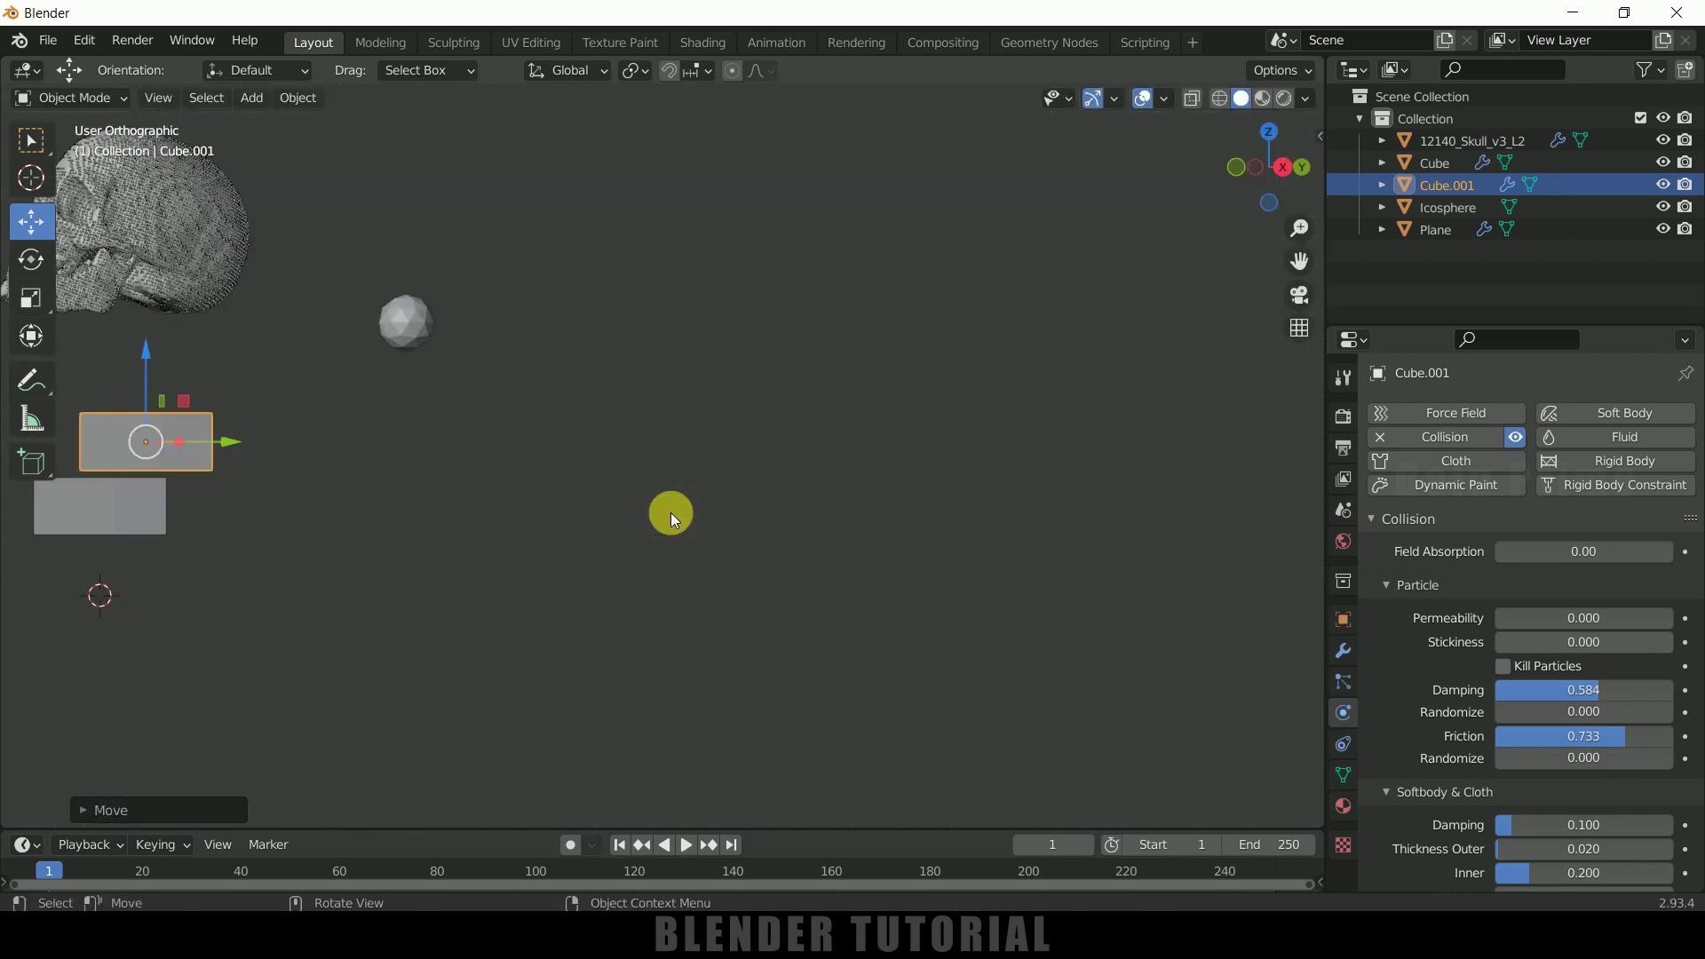
pyautogui.keyDown('shift'); pyautogui.moveTo(275, 493); pyautogui.dragTo(353, 484); pyautogui.keyUp('shift')
pyautogui.press('g')
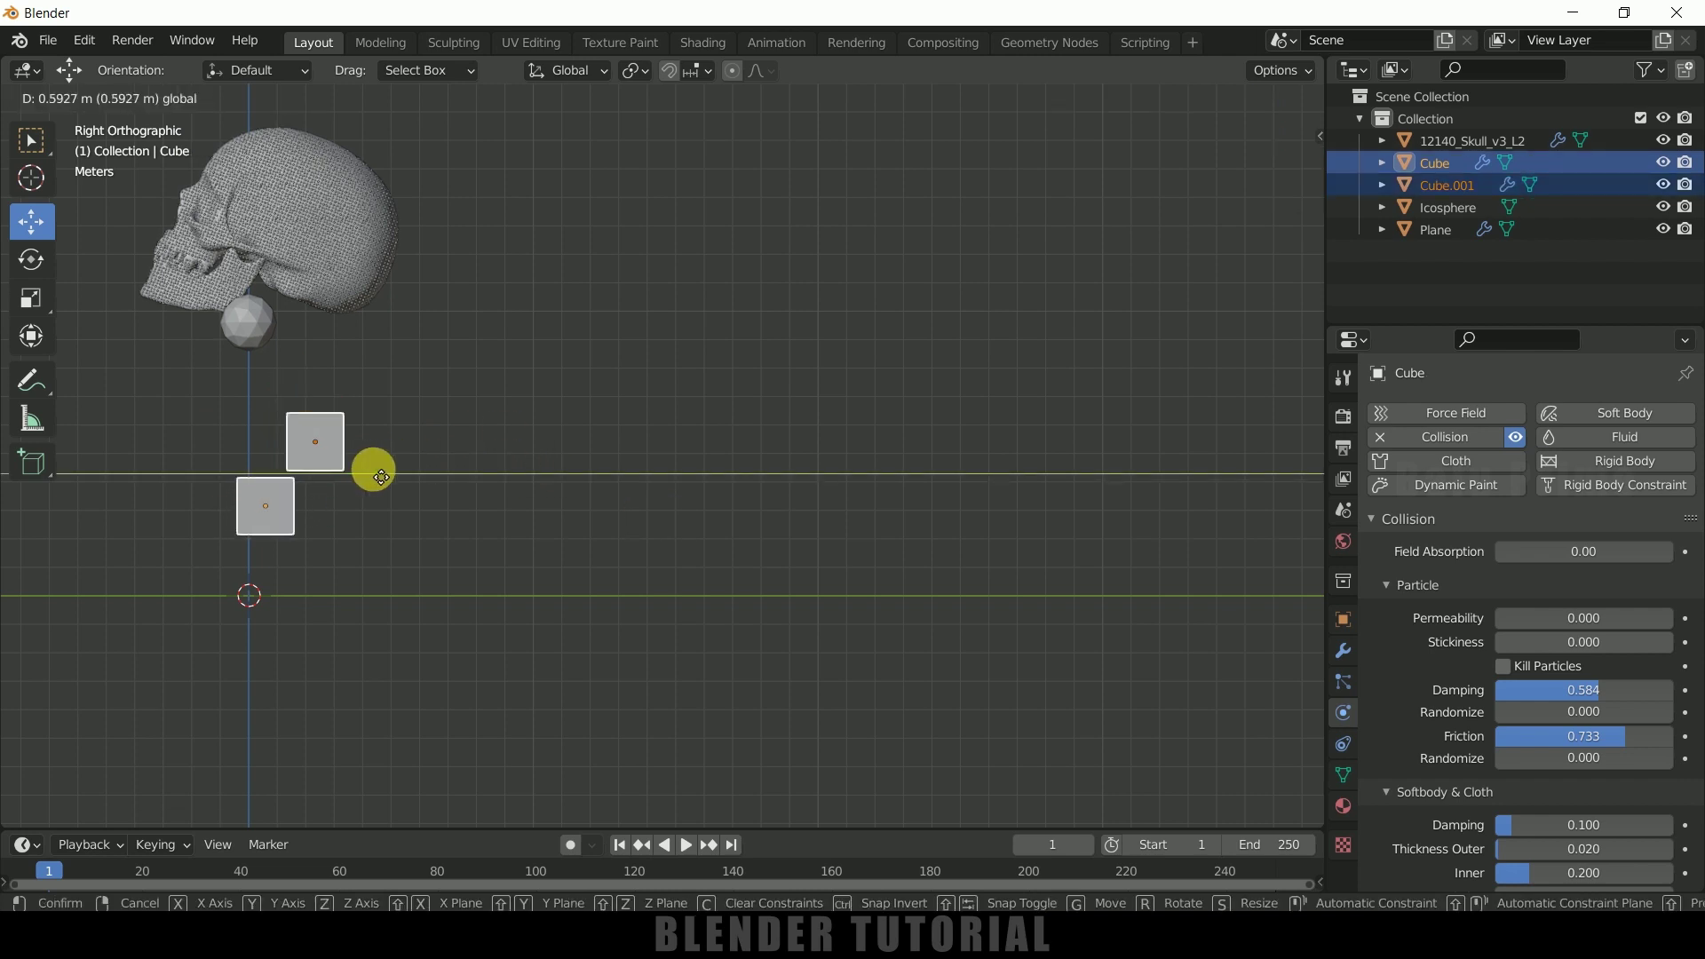
pyautogui.click(377, 468)
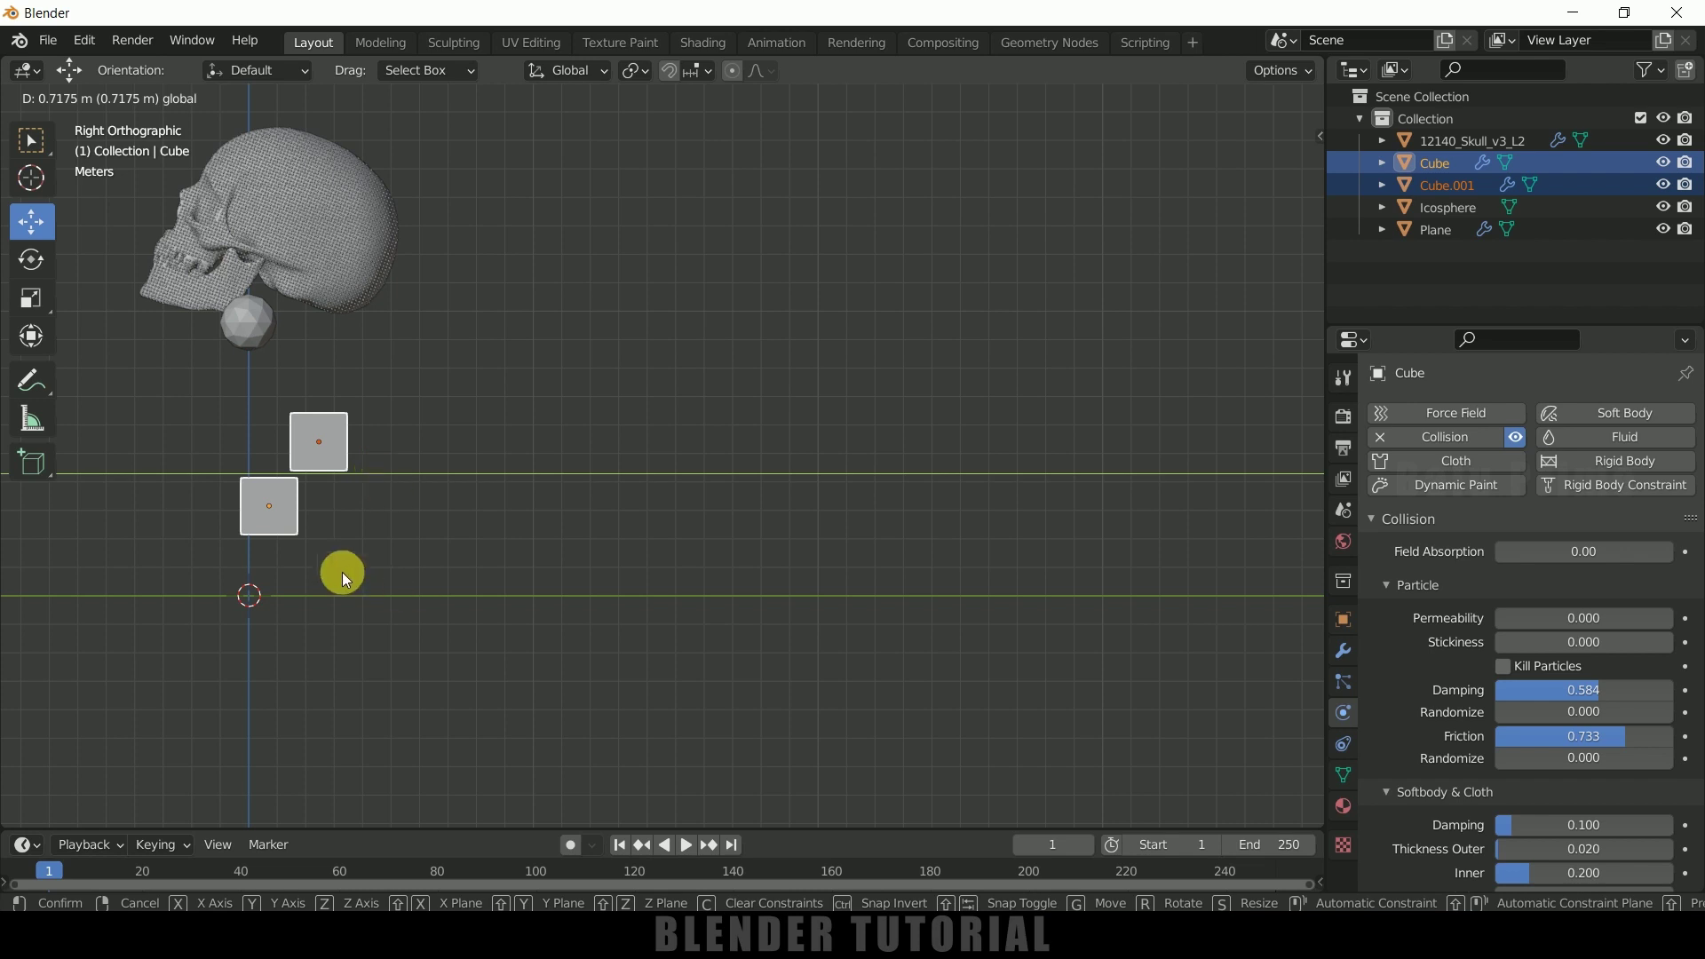
# Step: Select the skull and start the Molecular simulation from its particle settings
pyautogui.moveTo(341, 571); pyautogui.dragTo(390, 584, button='middle')
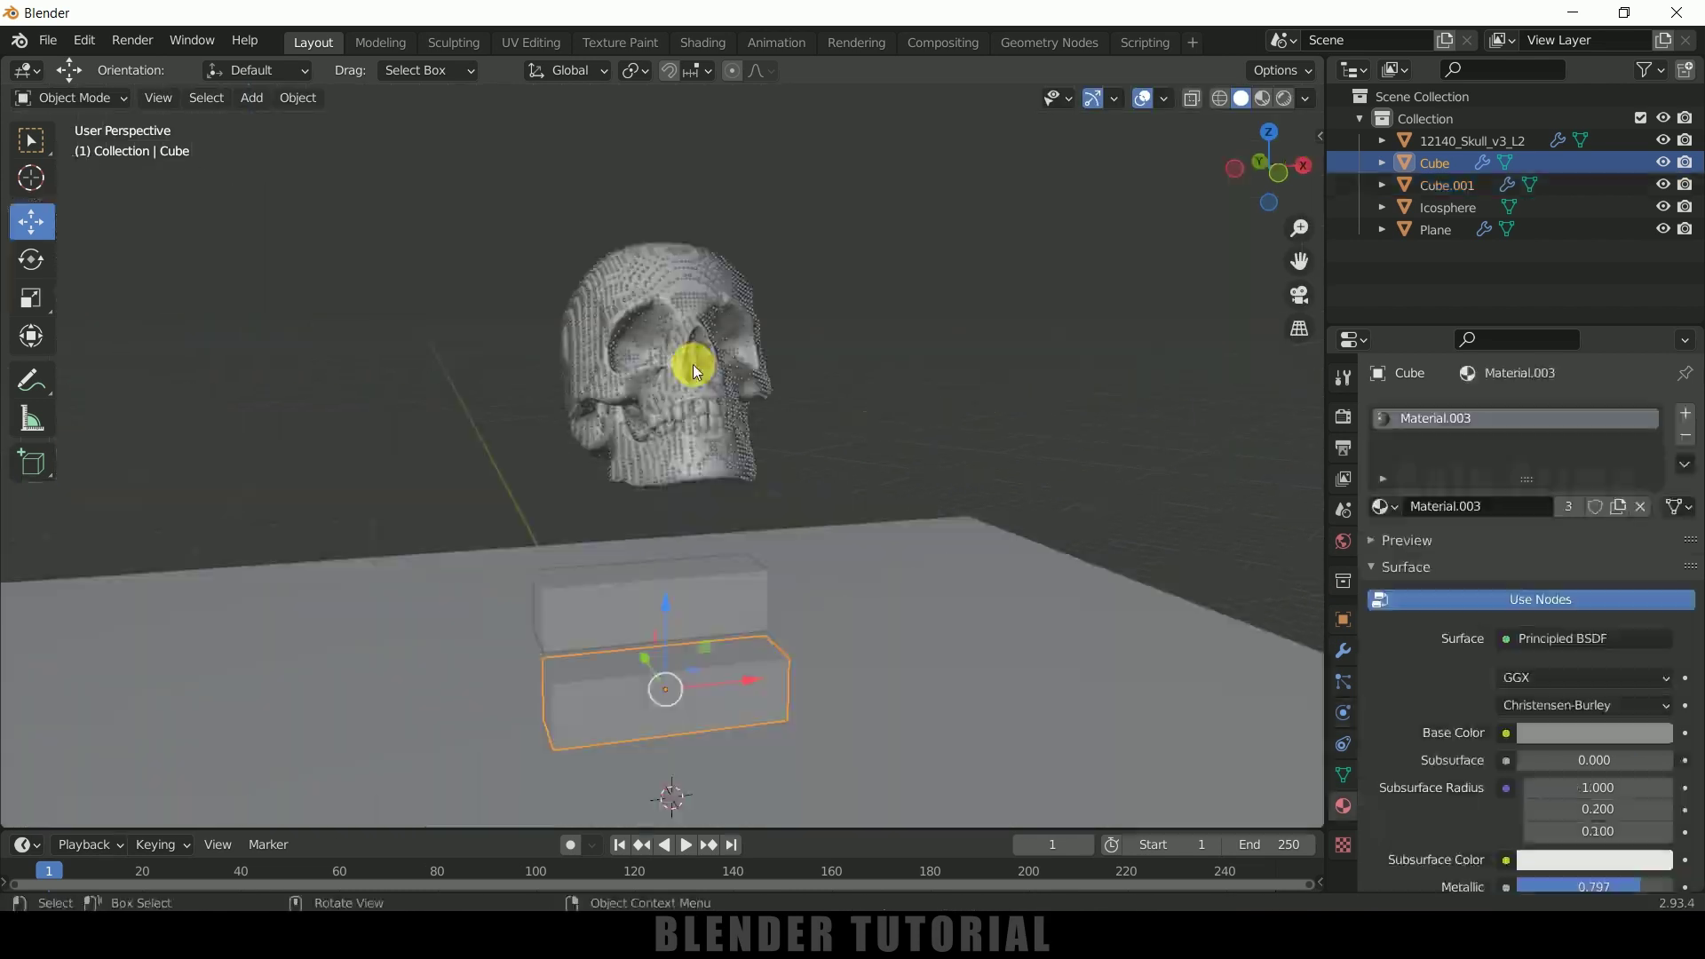
pyautogui.click(690, 362)
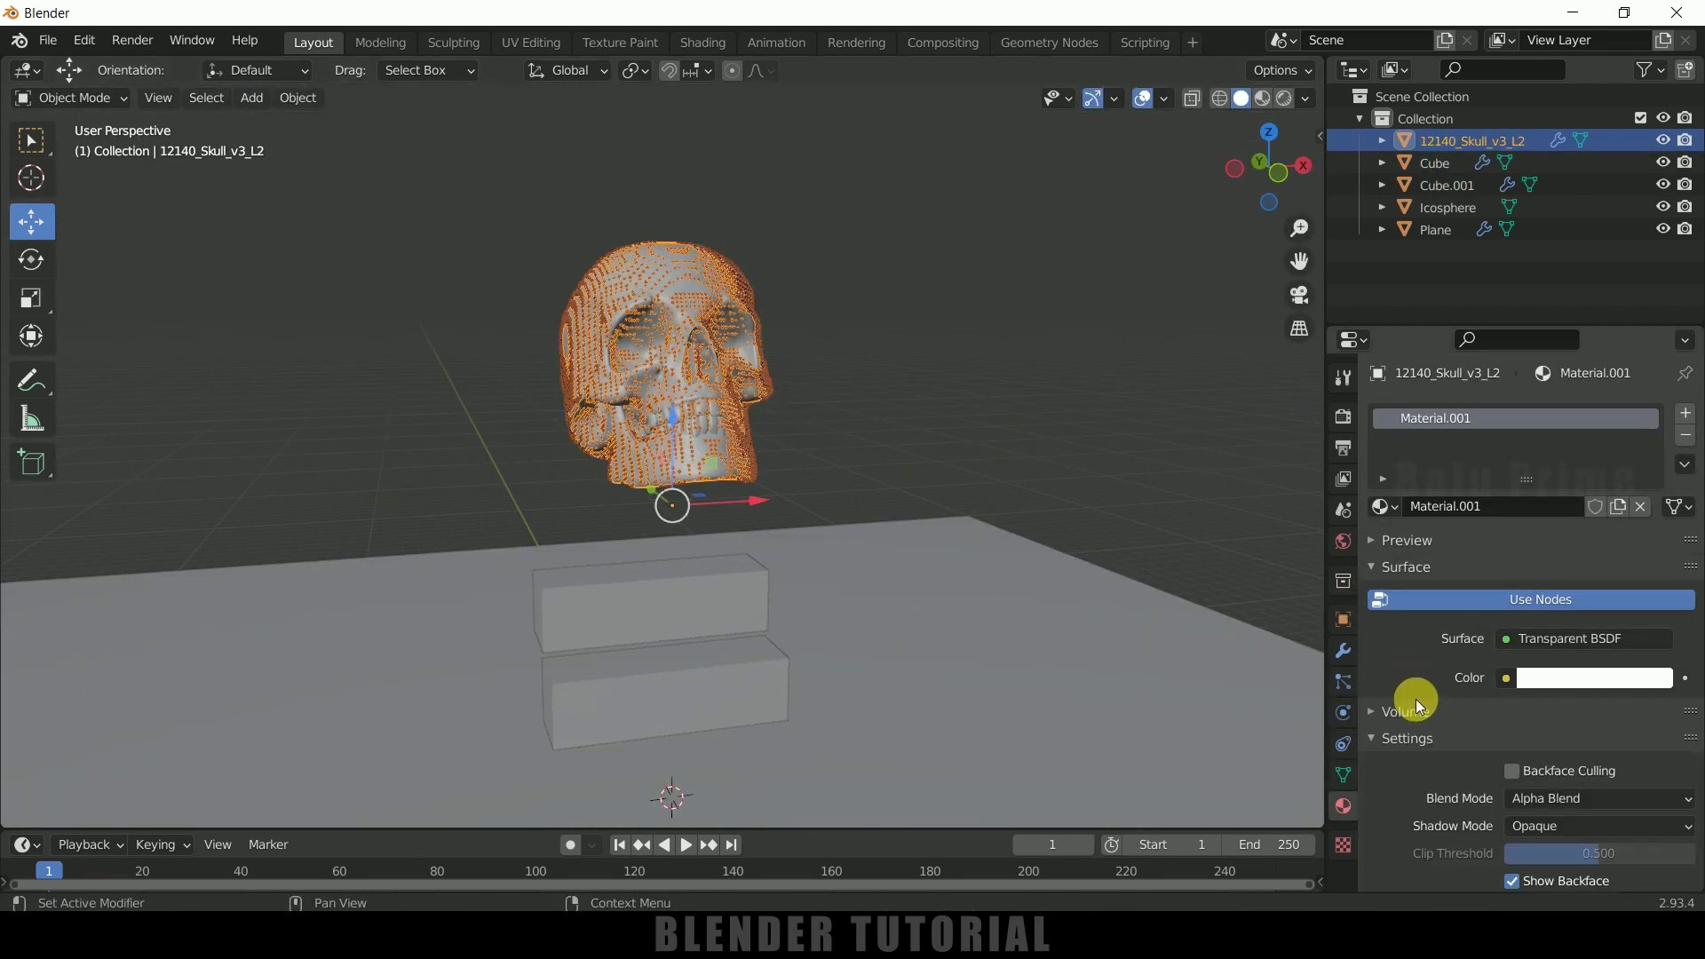
pyautogui.click(1344, 681)
pyautogui.scroll(-15, 1454, 679)
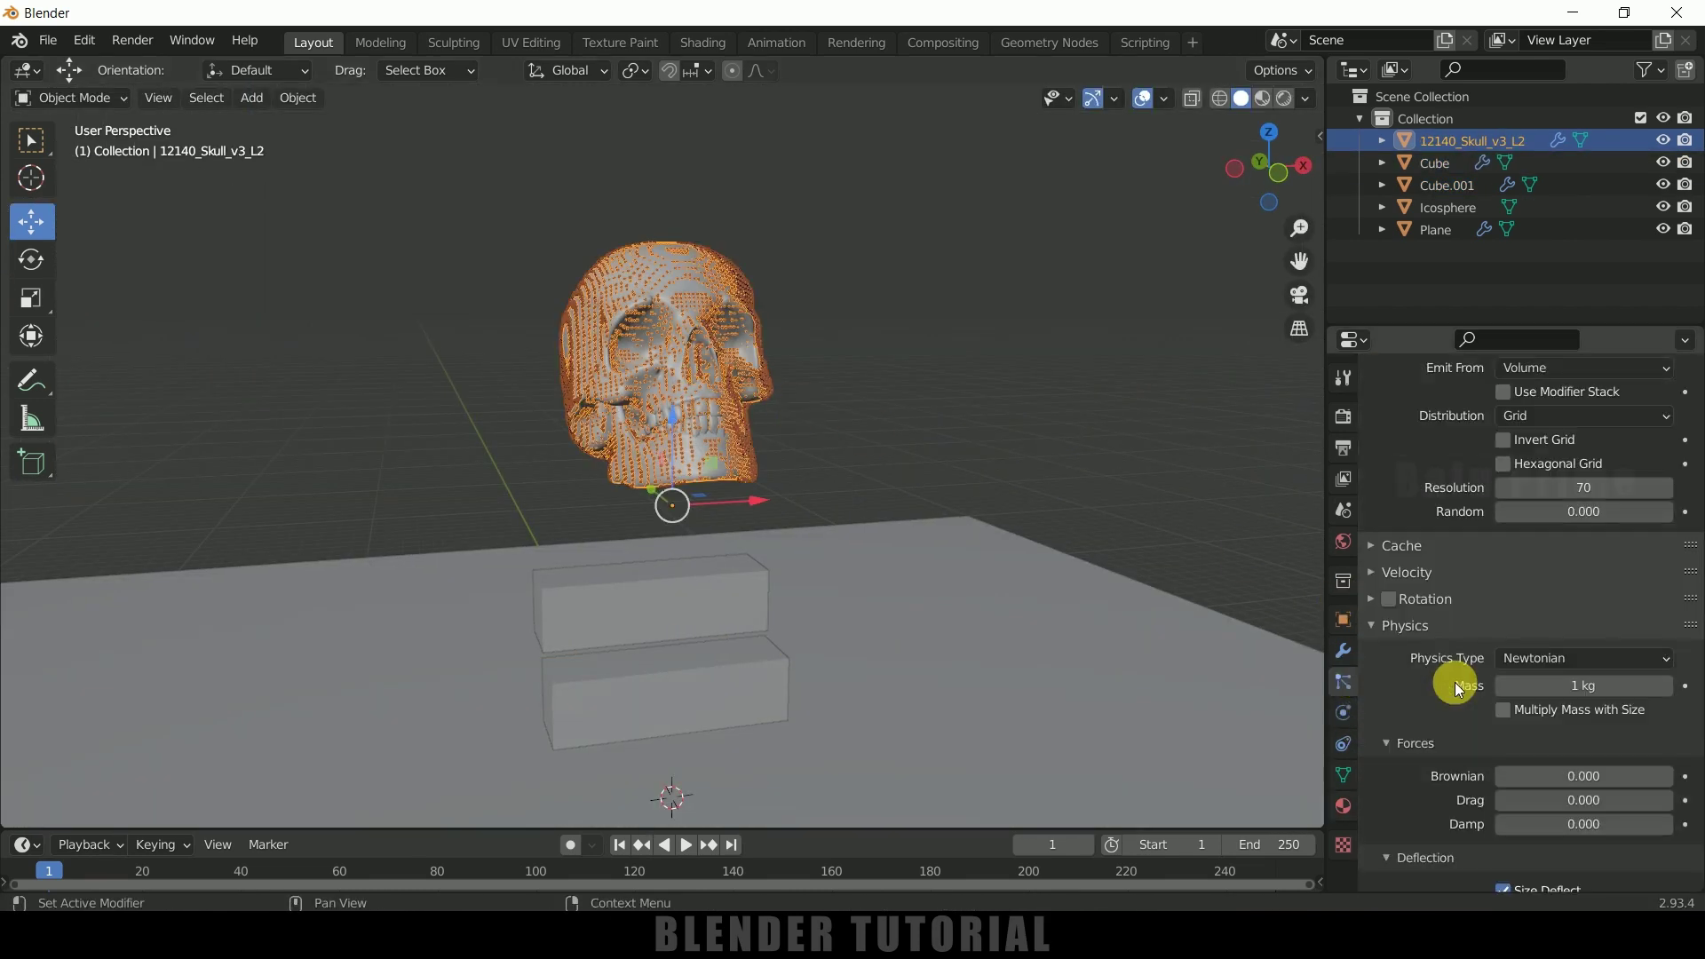
pyautogui.scroll(-20, 1459, 689)
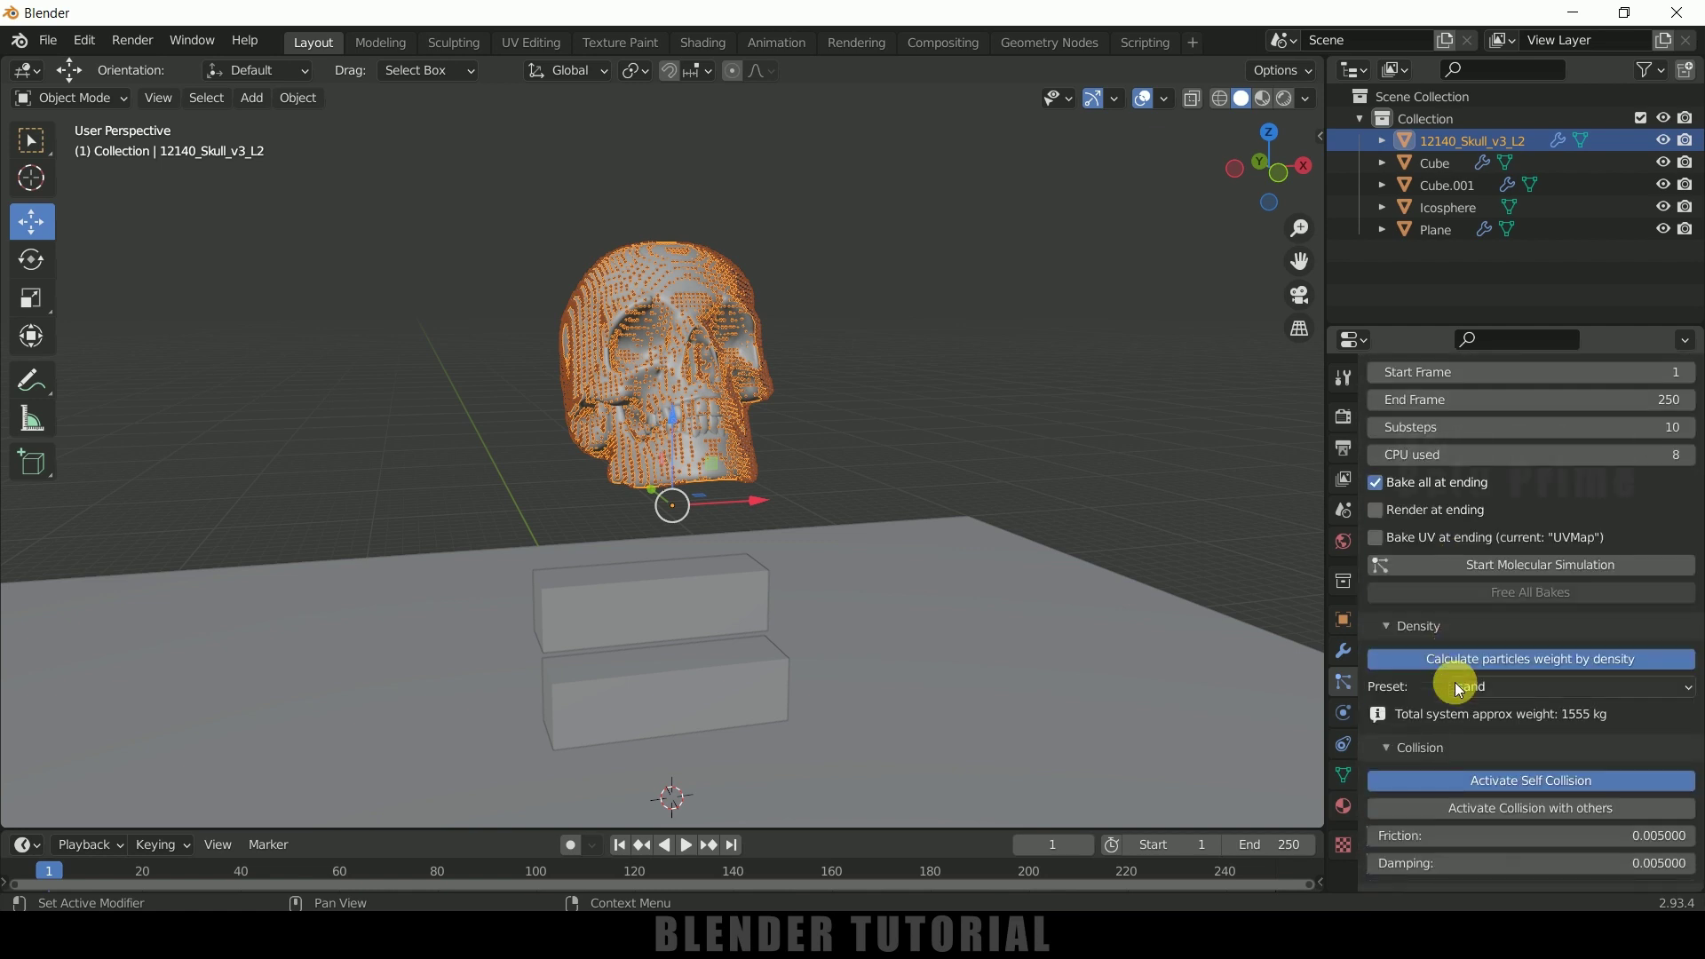
pyautogui.click(1512, 565)
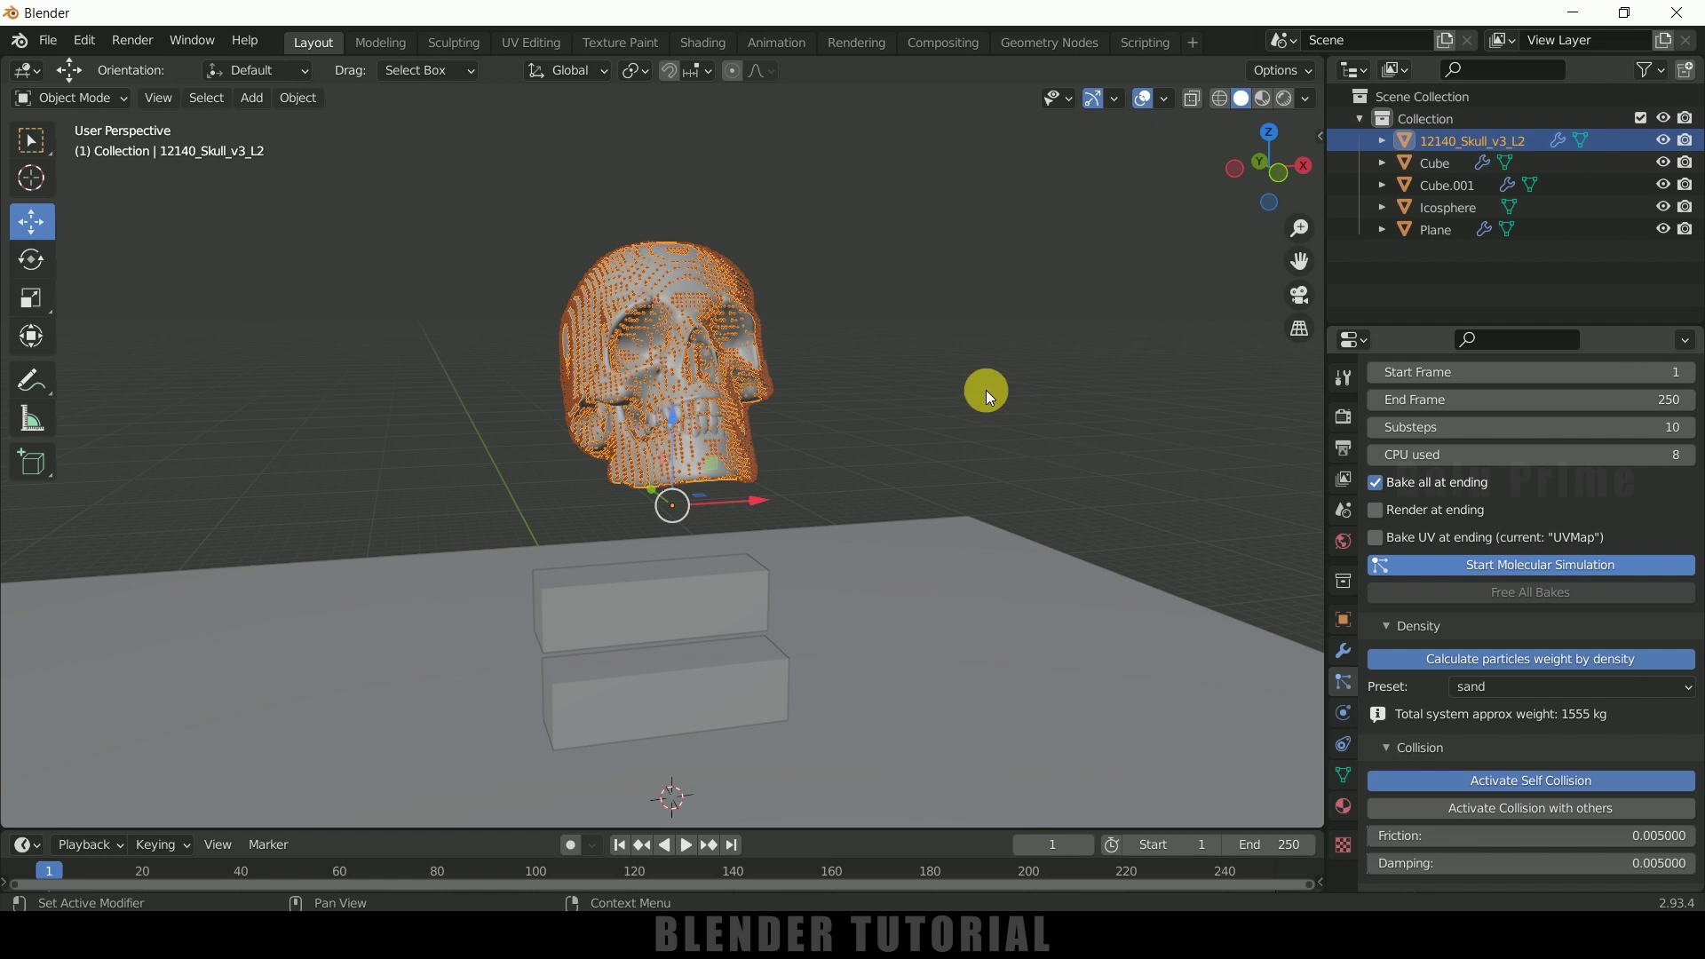